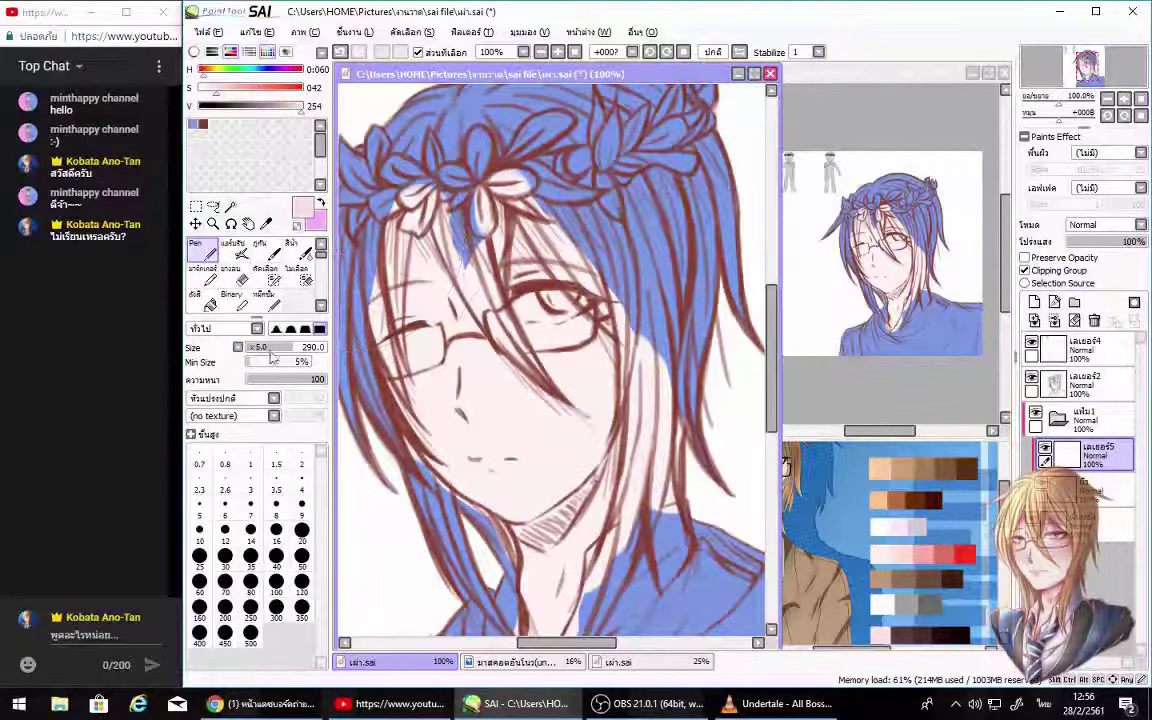
# Step: Paint the pale pink skin base on เลเยอร์5 over the face and the skin beside the hair at brush size 190
pyautogui.click(250, 632)
pyautogui.moveTo(427, 244)
pyautogui.mouseDown()
pyautogui.moveTo(400, 230)
pyautogui.moveTo(464, 304)
pyautogui.mouseUp()
pyautogui.moveTo(617, 375)
pyautogui.mouseDown()
pyautogui.moveTo(457, 428)
pyautogui.moveTo(608, 463)
pyautogui.mouseUp()
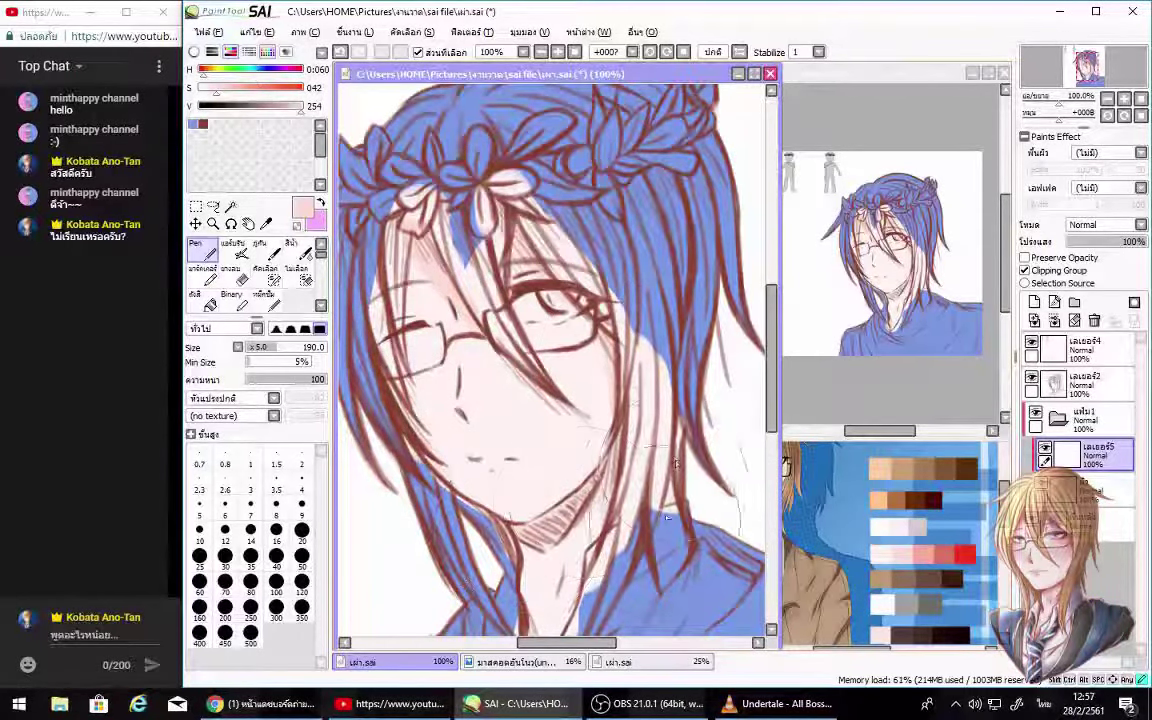
pyautogui.scroll(-3, 667, 517)
pyautogui.scroll(5, 643, 395)
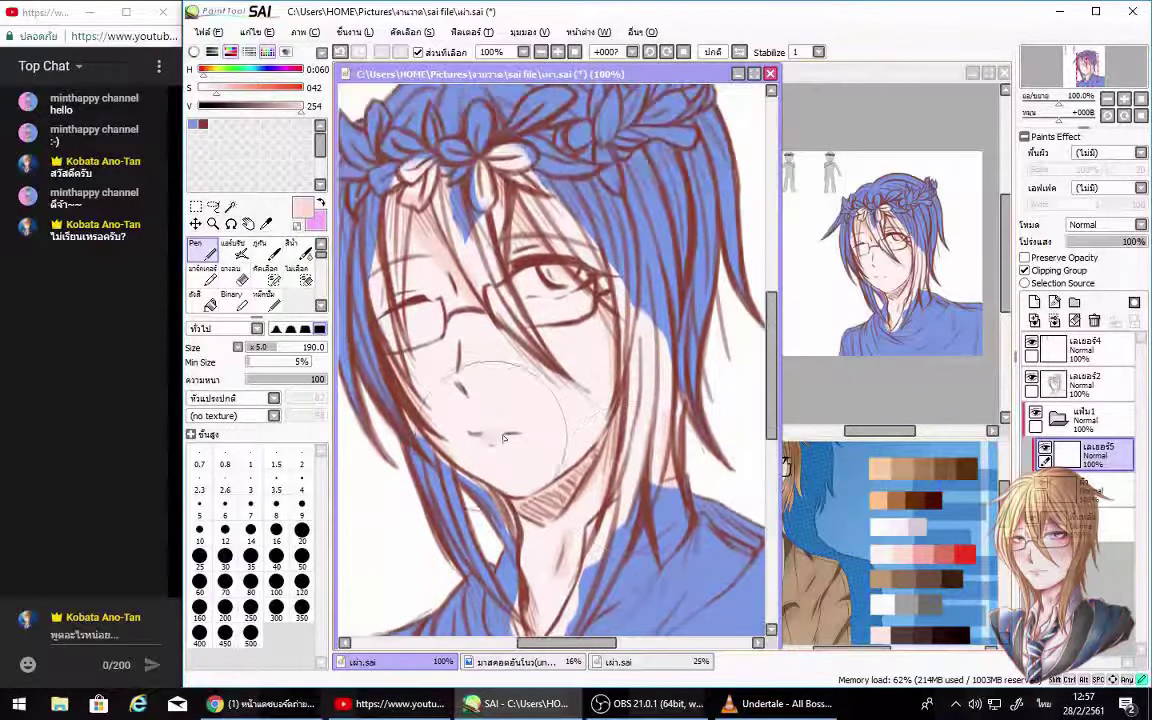
# Step: Switch to the YouTube live chat and send the replies "สวัสดีครับ" and "อ่อ"
pyautogui.click(158, 65)
pyautogui.click(160, 153)
pyautogui.click(28, 66)
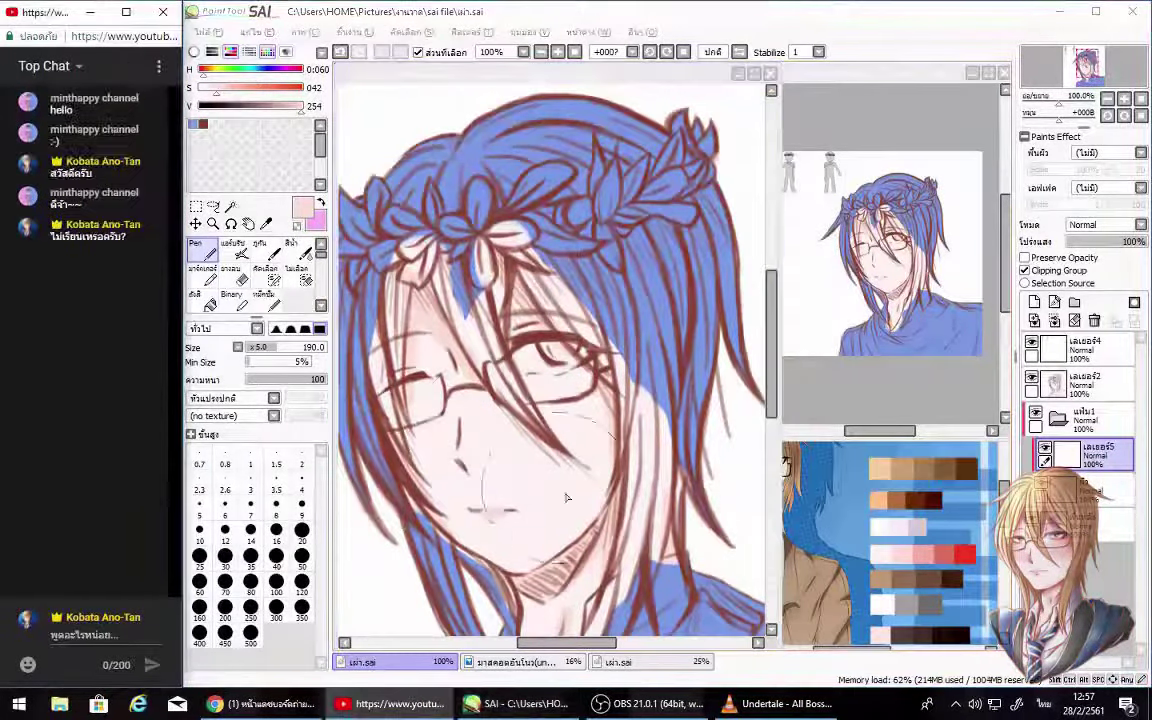
pyautogui.write('สวัส')
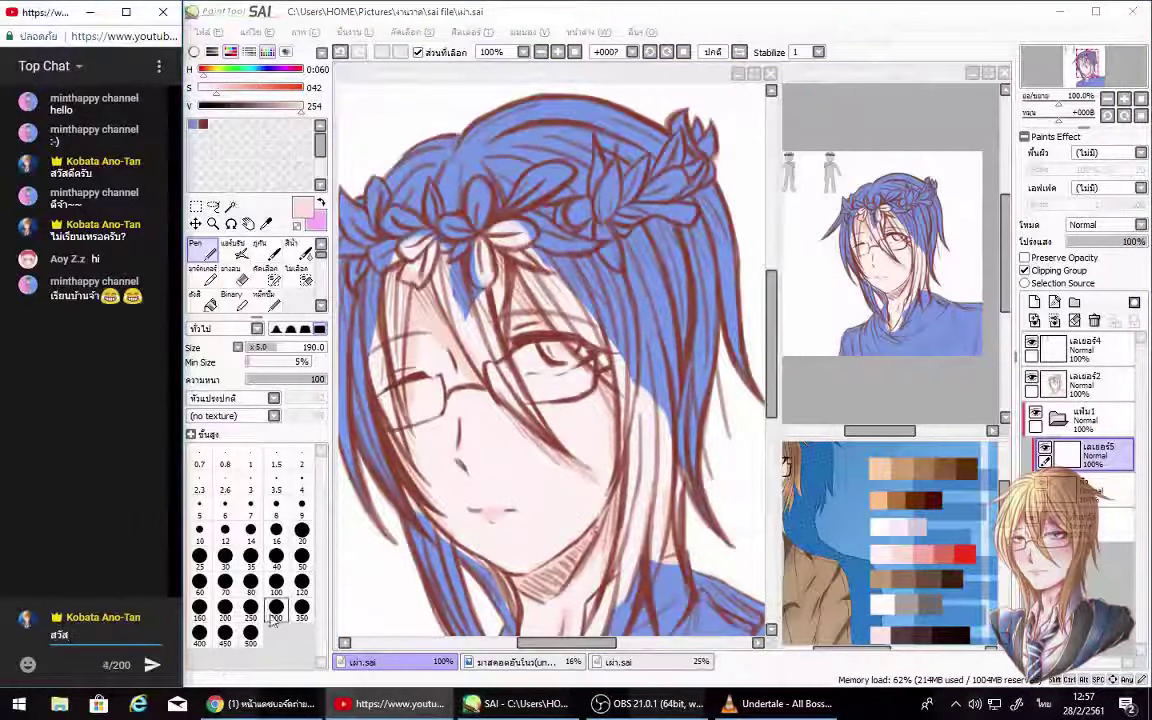
pyautogui.write('ดีครับ')
pyautogui.press('Return')
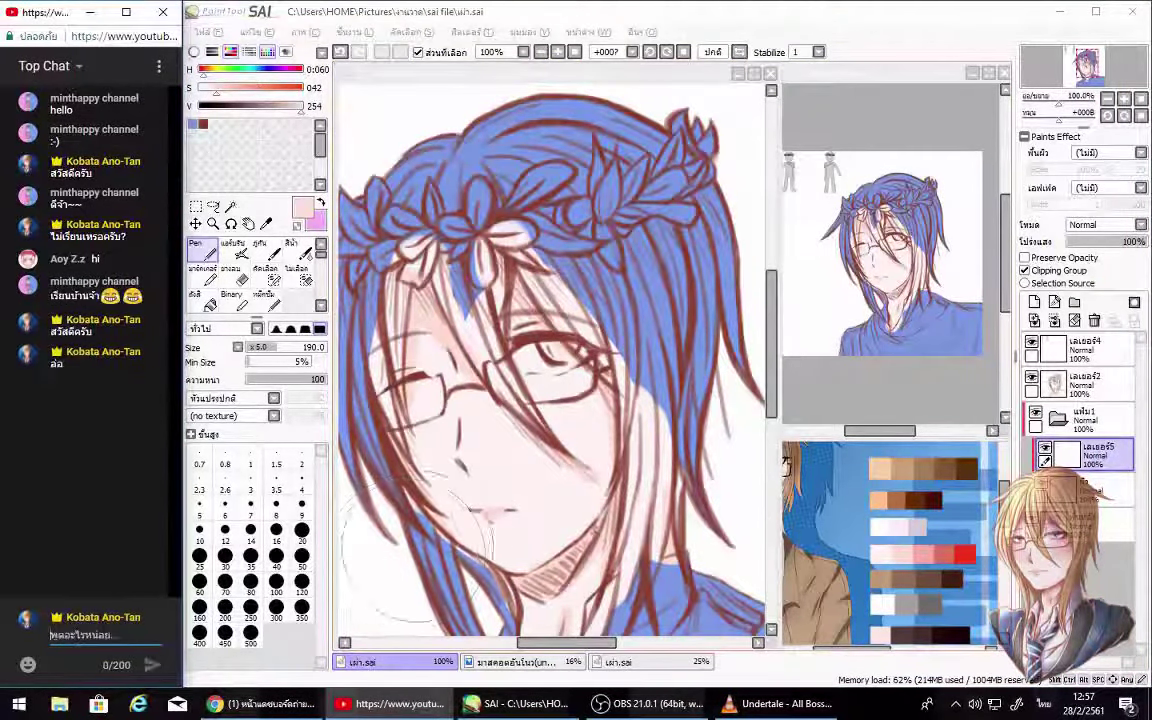
pyautogui.write('อ่อ')
pyautogui.press('Return')
# Step: Return to SAI and soften the pale skin tones around the lower face with the เบลอ blending brush at size 50
pyautogui.click(543, 487)
pyautogui.moveTo(543, 487); pyautogui.dragTo(700, 549)
pyautogui.scroll(-2, 322, 262)
pyautogui.click(297, 262)
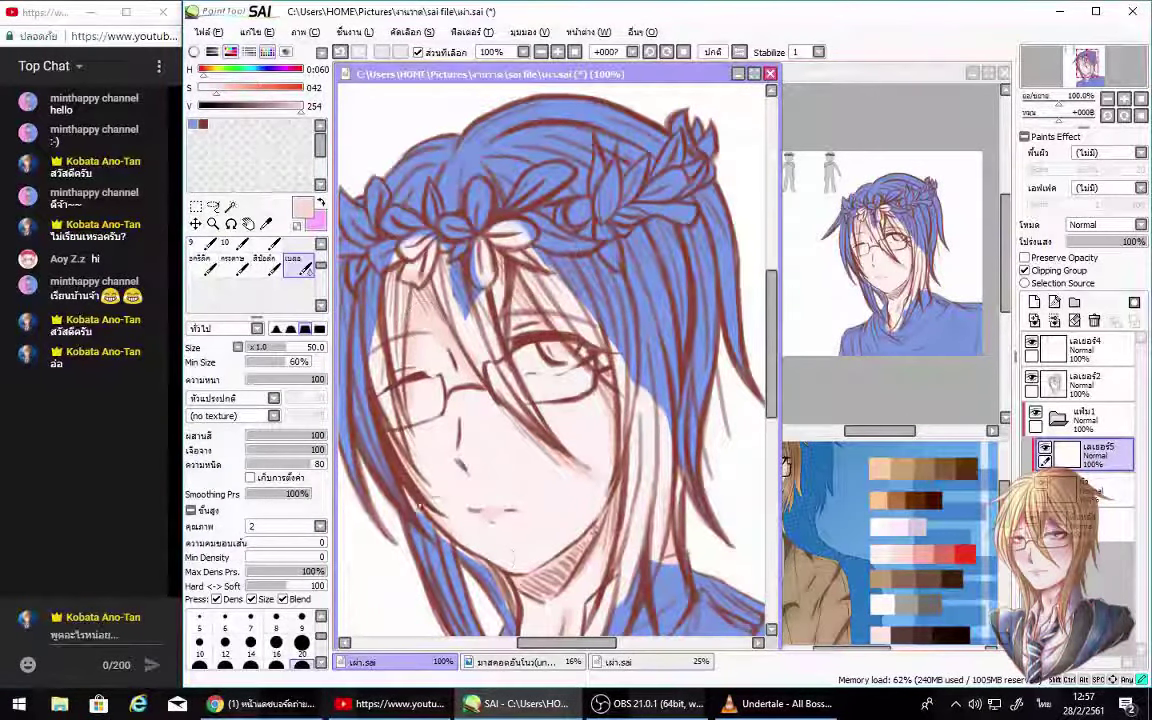
pyautogui.scroll(-3, 600, 555)
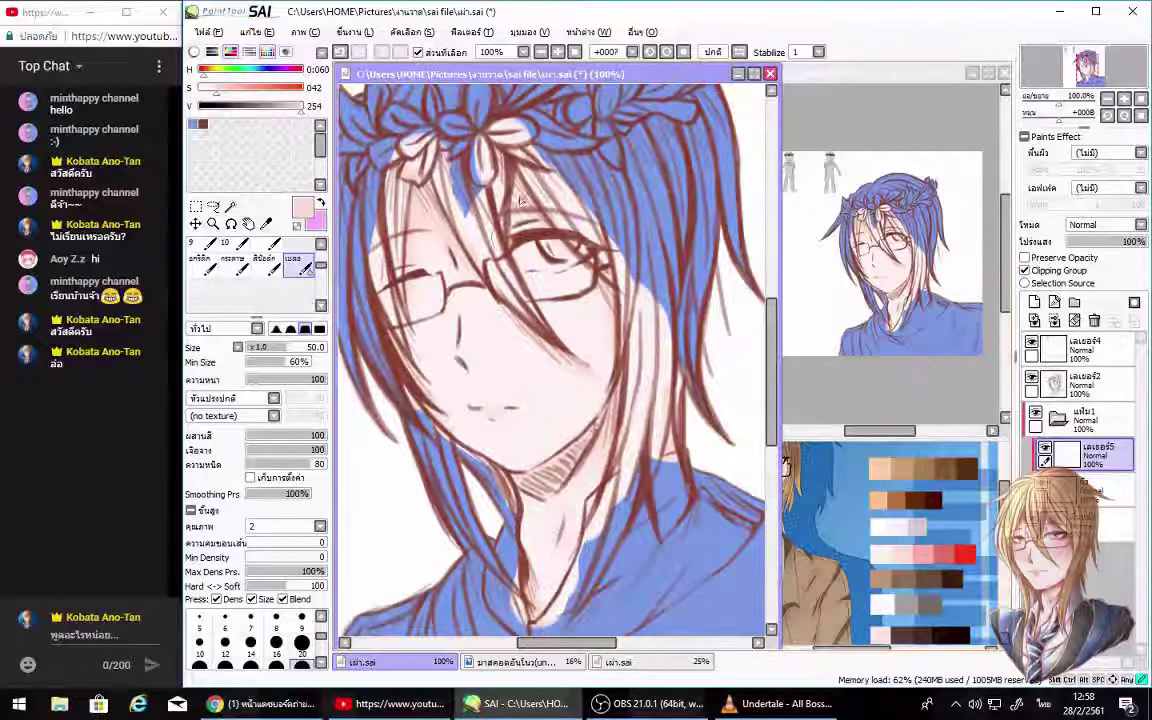
pyautogui.scroll(1, 520, 200)
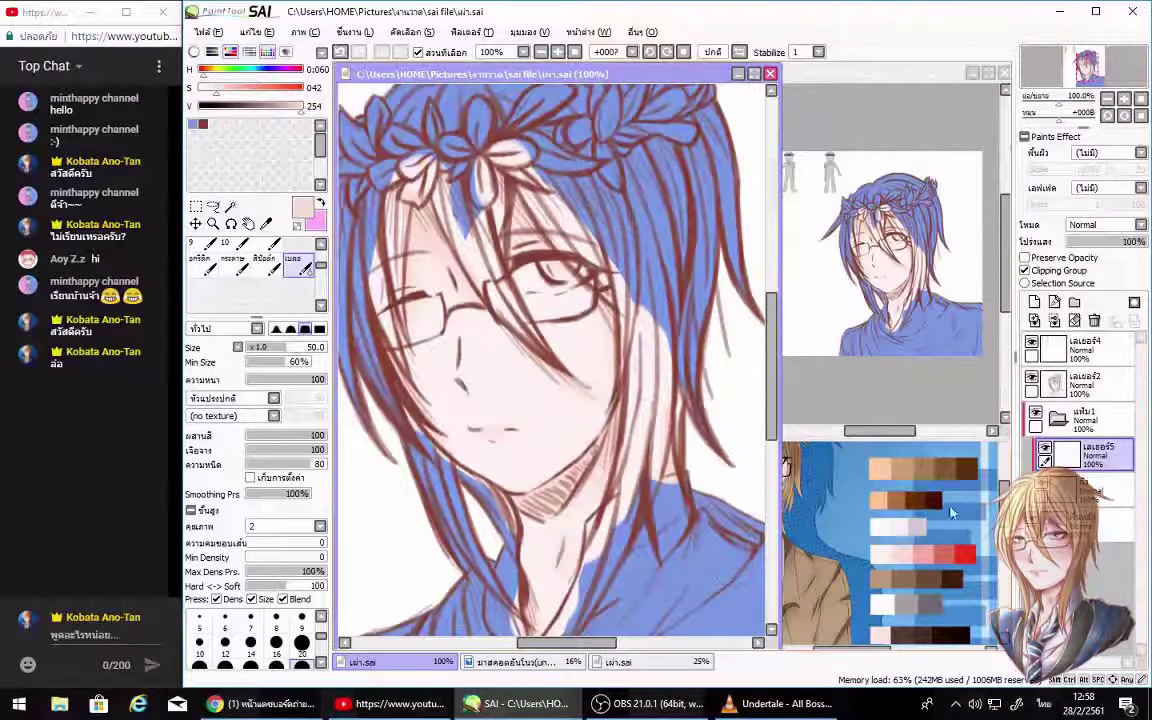
# Step: Sample the medium red from the skin swatches of the reference palette as the painting color
pyautogui.keyDown('alt'); pyautogui.click(932, 553); pyautogui.keyUp('alt')
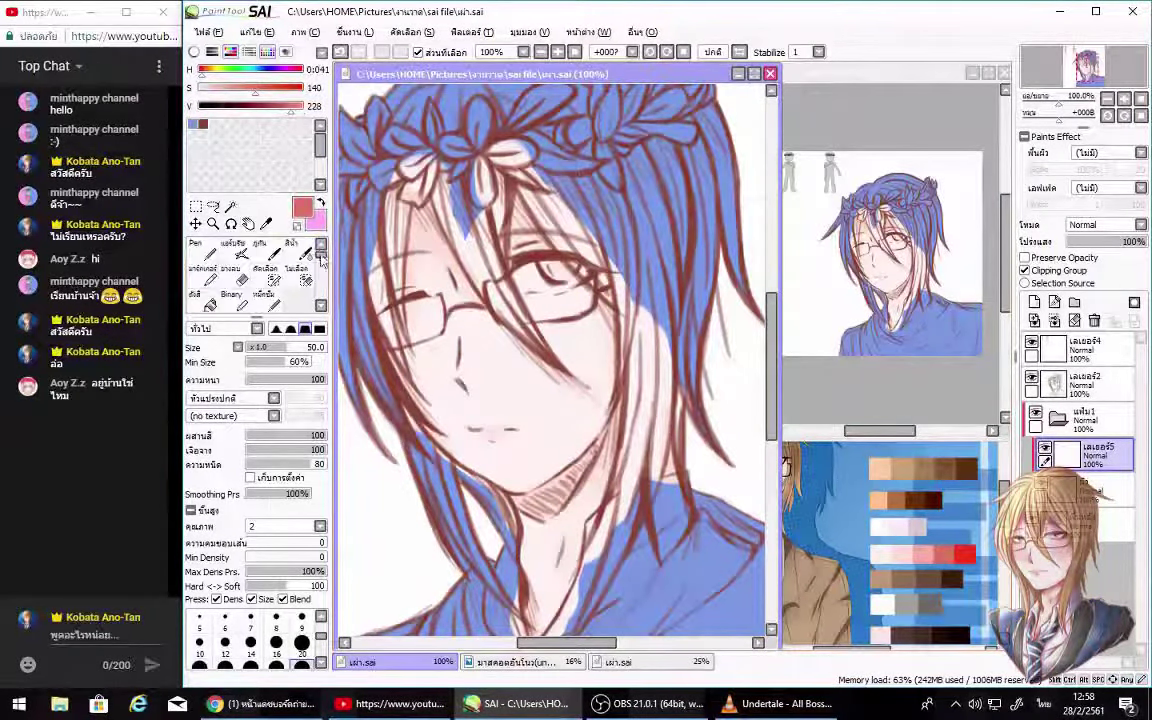
pyautogui.write('ครั')
pyautogui.press('BackSpace')
pyautogui.press('BackSpace')
pyautogui.press('BackSpace')
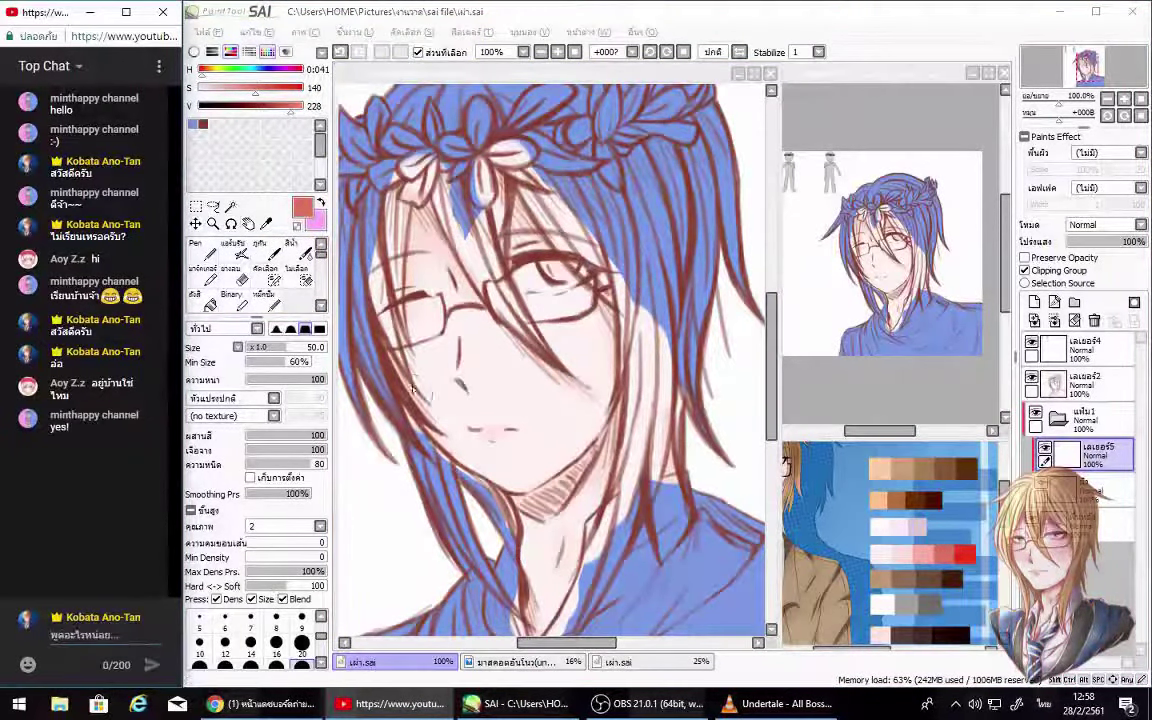
# Step: Add a new clipped layer and block in medium red shadows under the bangs, along the cheek, beneath the chin and on the neck
pyautogui.click(195, 243)
pyautogui.moveTo(400, 200); pyautogui.dragTo(448, 230)
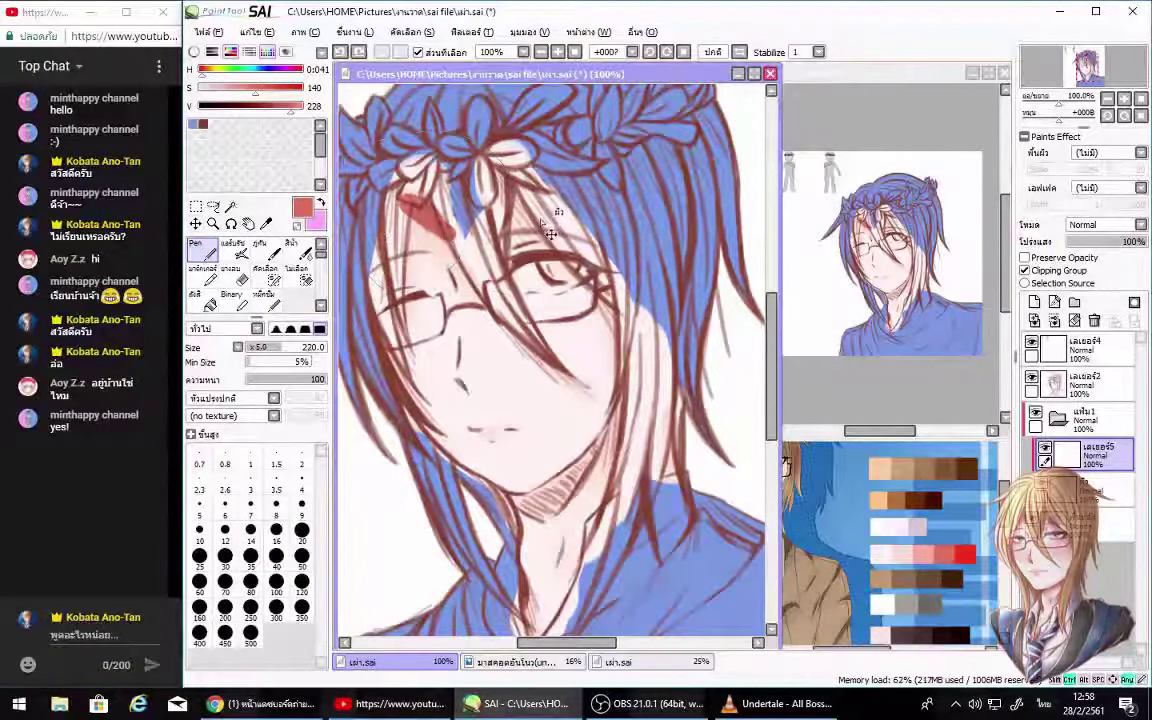
pyautogui.hotkey('ctrl', 'z')
pyautogui.click(1035, 302)
pyautogui.moveTo(380, 185); pyautogui.dragTo(405, 215)
pyautogui.moveTo(455, 170); pyautogui.dragTo(495, 220)
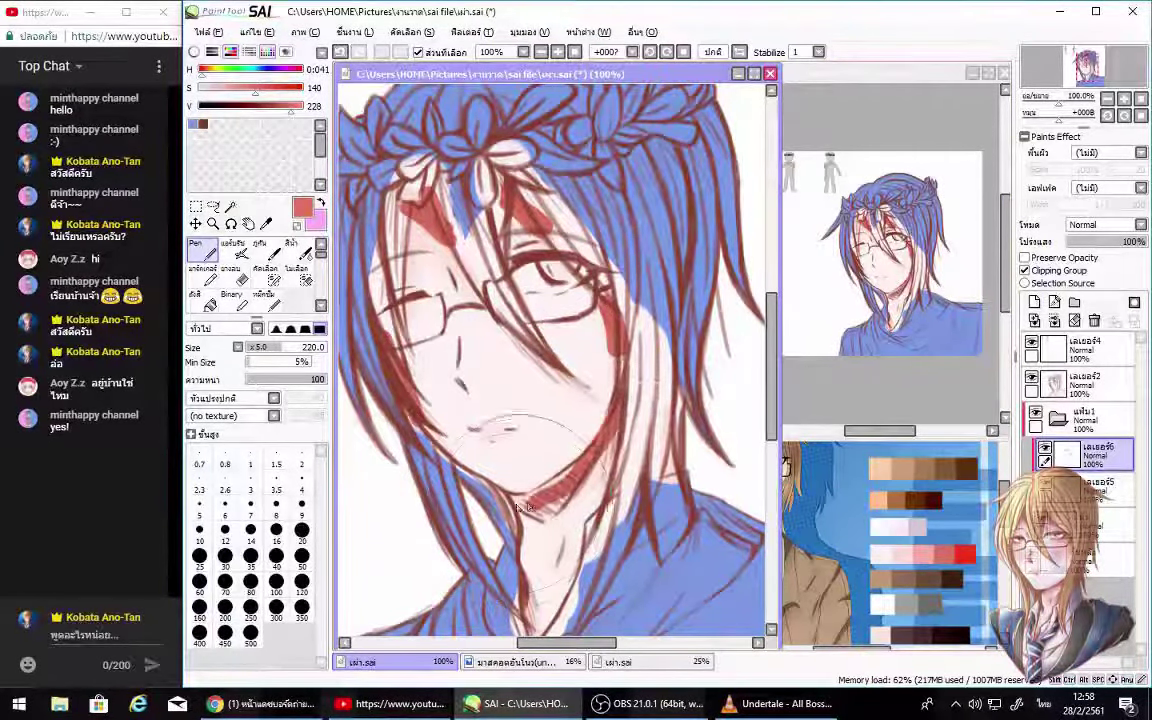
pyautogui.moveTo(520, 380); pyautogui.dragTo(500, 450)
pyautogui.moveTo(560, 345); pyautogui.dragTo(530, 430)
pyautogui.moveTo(610, 395); pyautogui.dragTo(600, 435)
pyautogui.moveTo(550, 380); pyautogui.dragTo(545, 460)
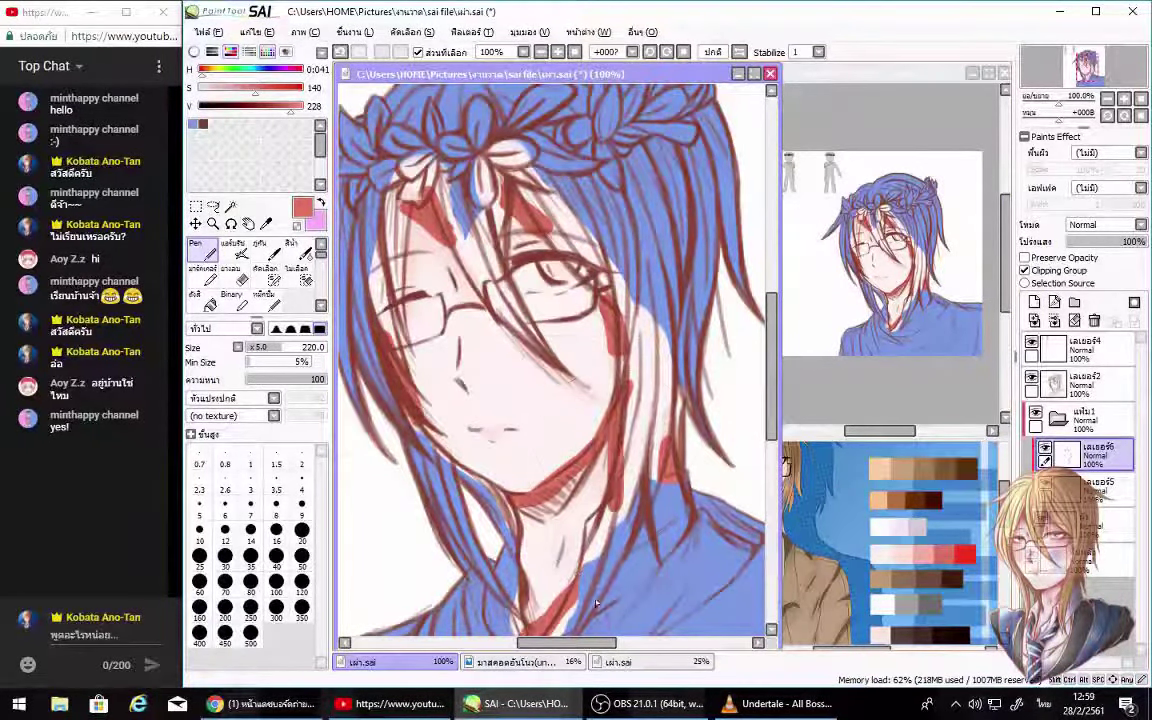
# Step: Add red Pen accents beside the nose bridge and at the nose tip, and redo the lip dot with a smaller brush
pyautogui.moveTo(444, 272); pyautogui.dragTo(447, 292)
pyautogui.moveTo(455, 378); pyautogui.dragTo(463, 390)
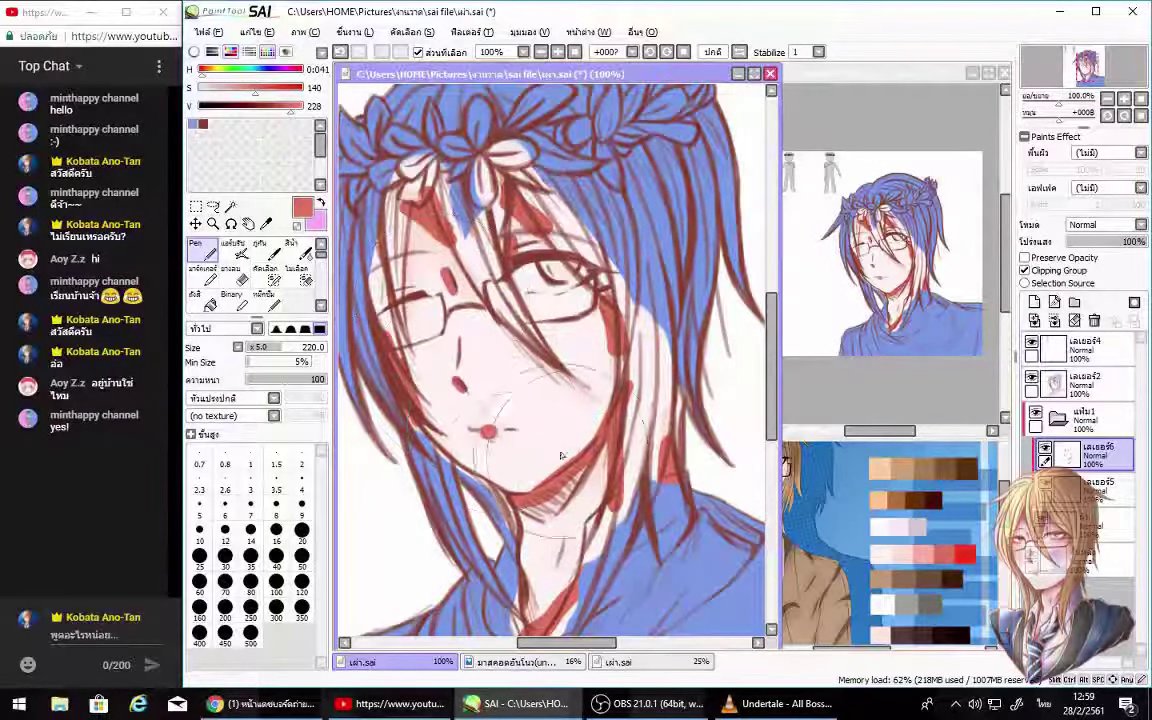
pyautogui.hotkey('ctrl', 'z')
pyautogui.moveTo(285, 347); pyautogui.dragTo(268, 348)
# Step: Blend the red shading on the forehead, nose and lips into the skin with the เบลอ brush at size 50
pyautogui.scroll(-3, 255, 270)
pyautogui.click(297, 277)
pyautogui.moveTo(540, 150); pyautogui.dragTo(423, 228)
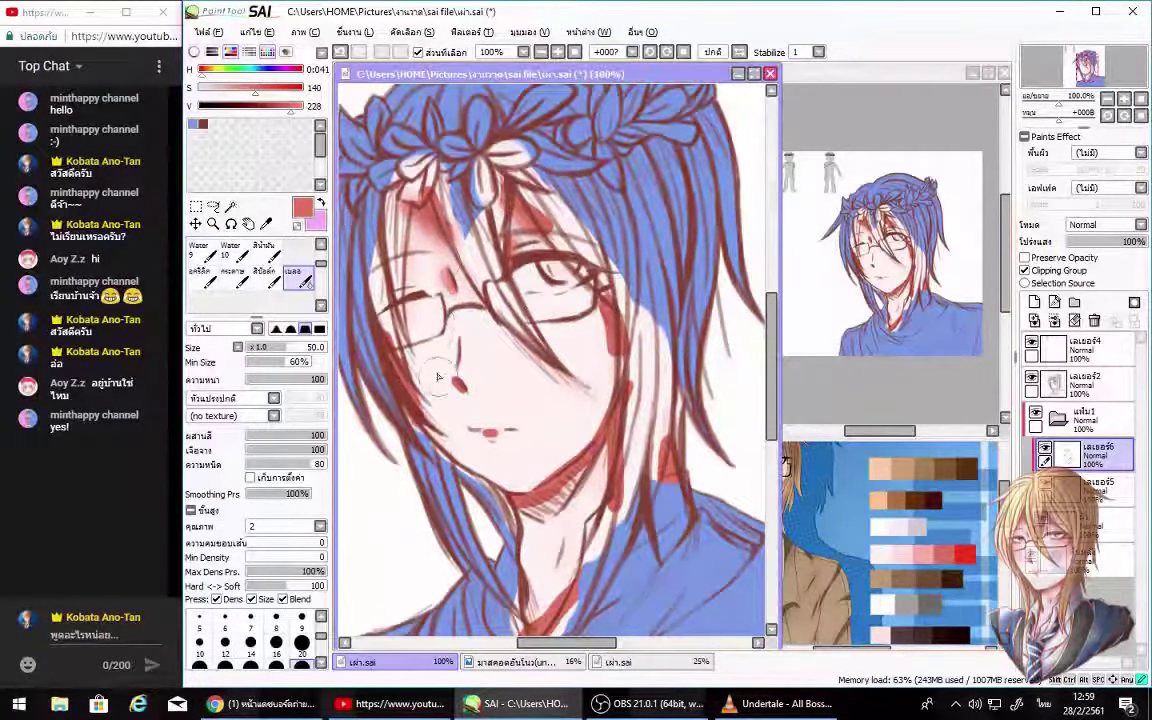
pyautogui.moveTo(438, 377)
pyautogui.mouseDown()
pyautogui.moveTo(468, 407)
pyautogui.moveTo(429, 434)
pyautogui.moveTo(393, 337)
pyautogui.moveTo(472, 484)
pyautogui.moveTo(505, 484)
pyautogui.moveTo(480, 439)
pyautogui.moveTo(513, 447)
pyautogui.mouseUp()
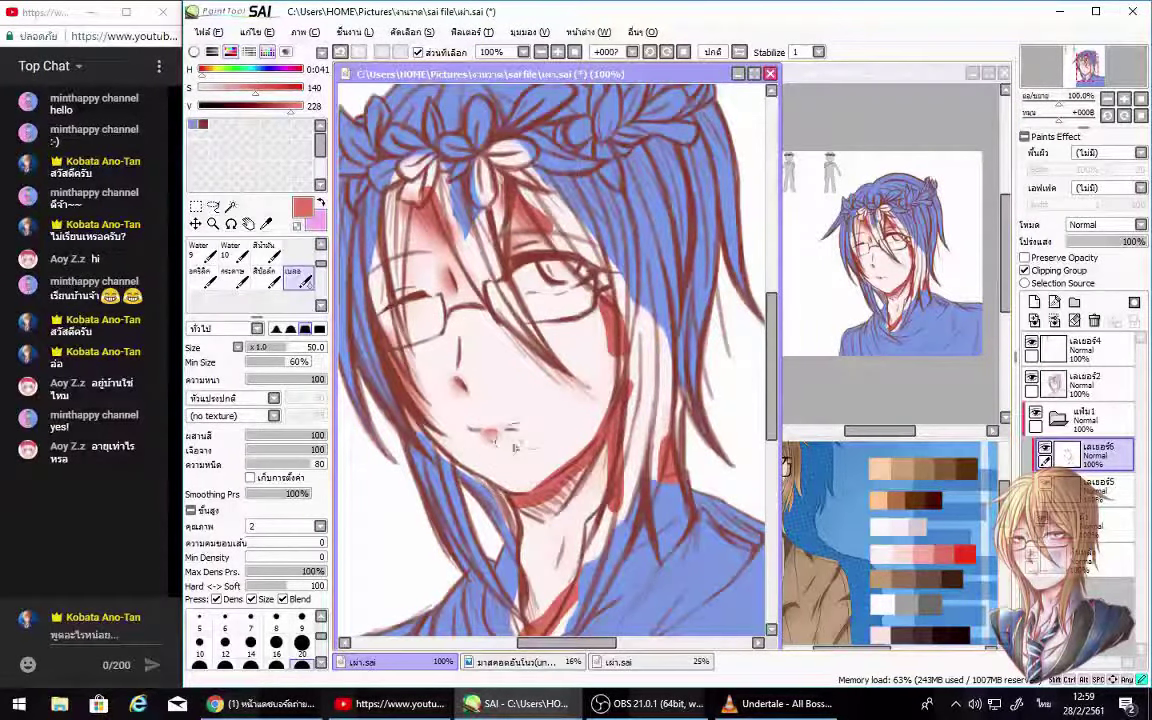
# Step: Answer the viewer's question in the YouTube live chat with the streamer's age
pyautogui.click(100, 636)
pyautogui.write('13')
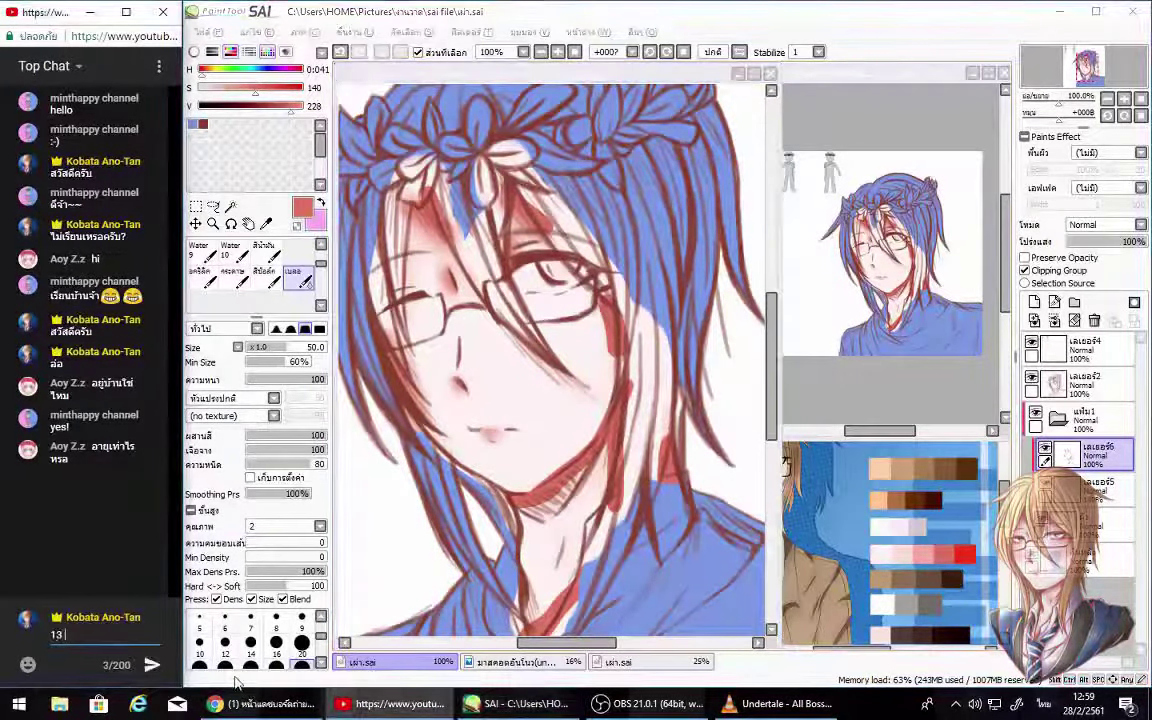
pyautogui.write(' จะ14ครับ')
pyautogui.press('Return')
# Step: Return to SAI, blend the red shadows along the cheek, under the chin and on the neck, and save the file
pyautogui.click(455, 363)
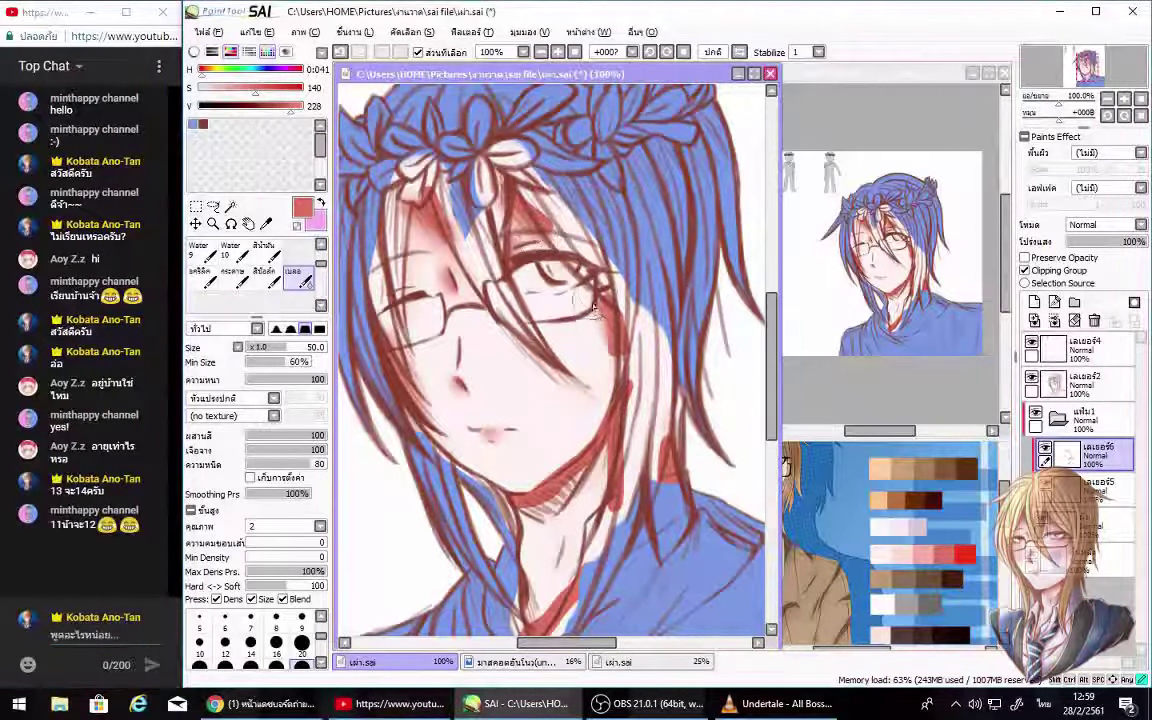
pyautogui.moveTo(611, 370); pyautogui.dragTo(631, 380)
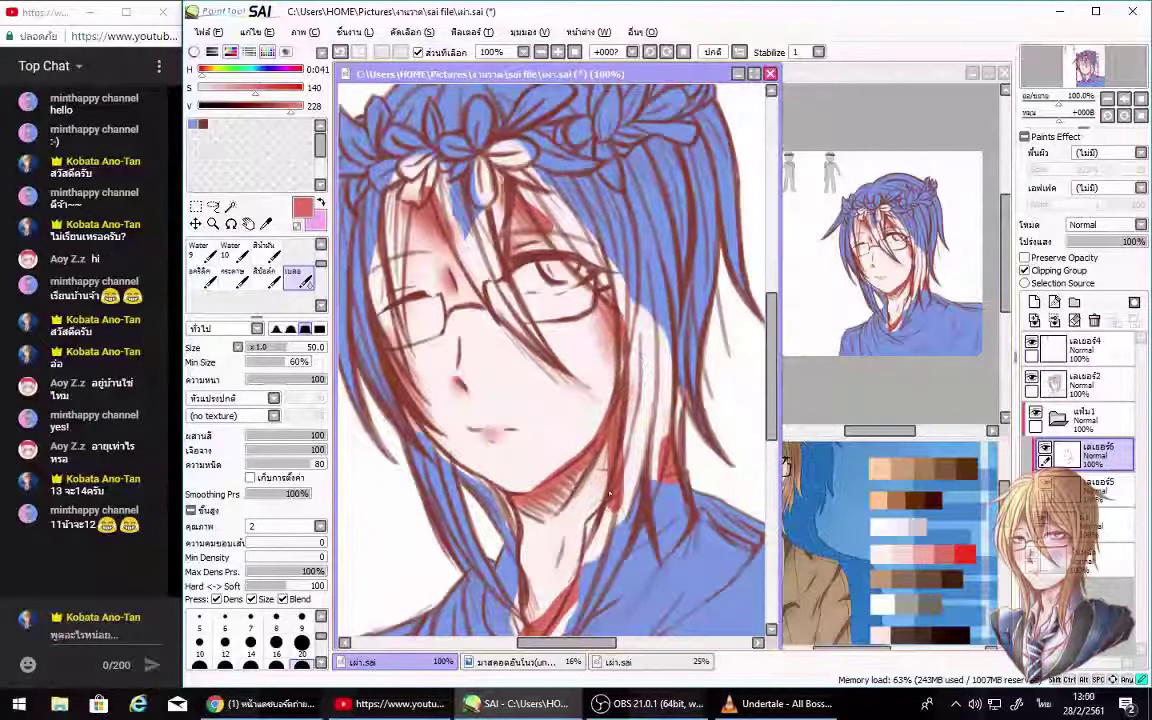
pyautogui.moveTo(548, 455); pyautogui.dragTo(600, 400)
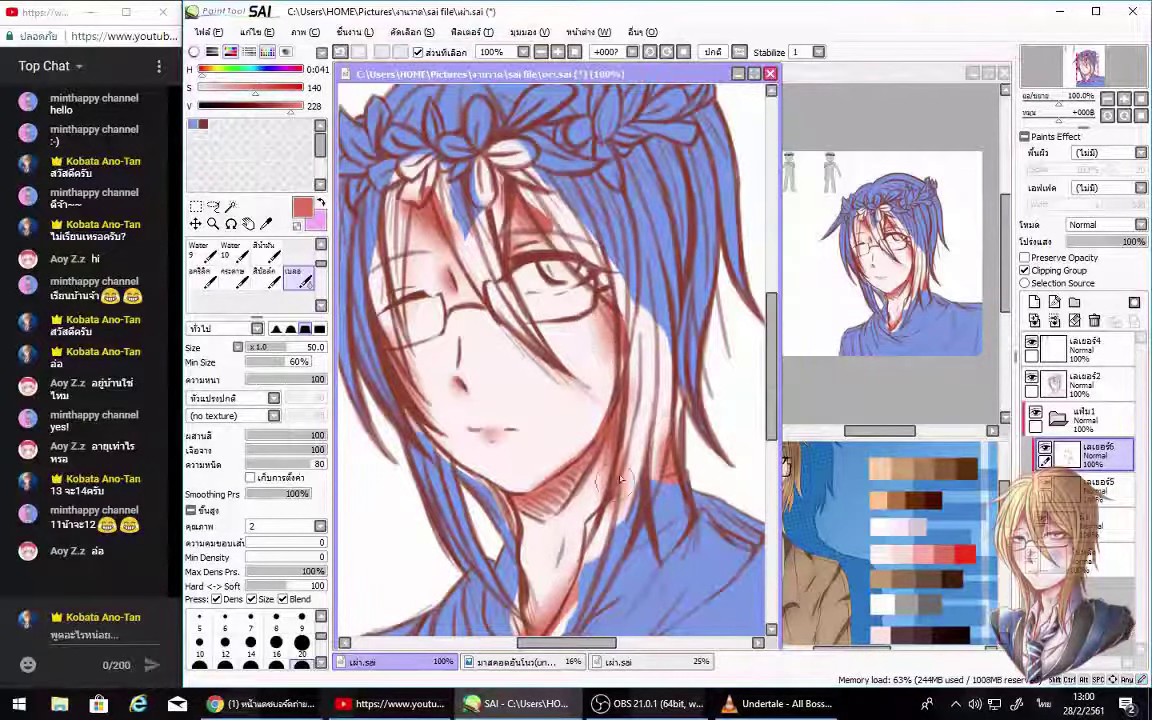
pyautogui.hotkey('ctrl', 's')
# Step: Sample the pale pink skin swatch and touch up the base skin on เลเยอร์5 with the Pen and blending brush
pyautogui.keyDown('alt'); pyautogui.click(890, 558); pyautogui.keyUp('alt')
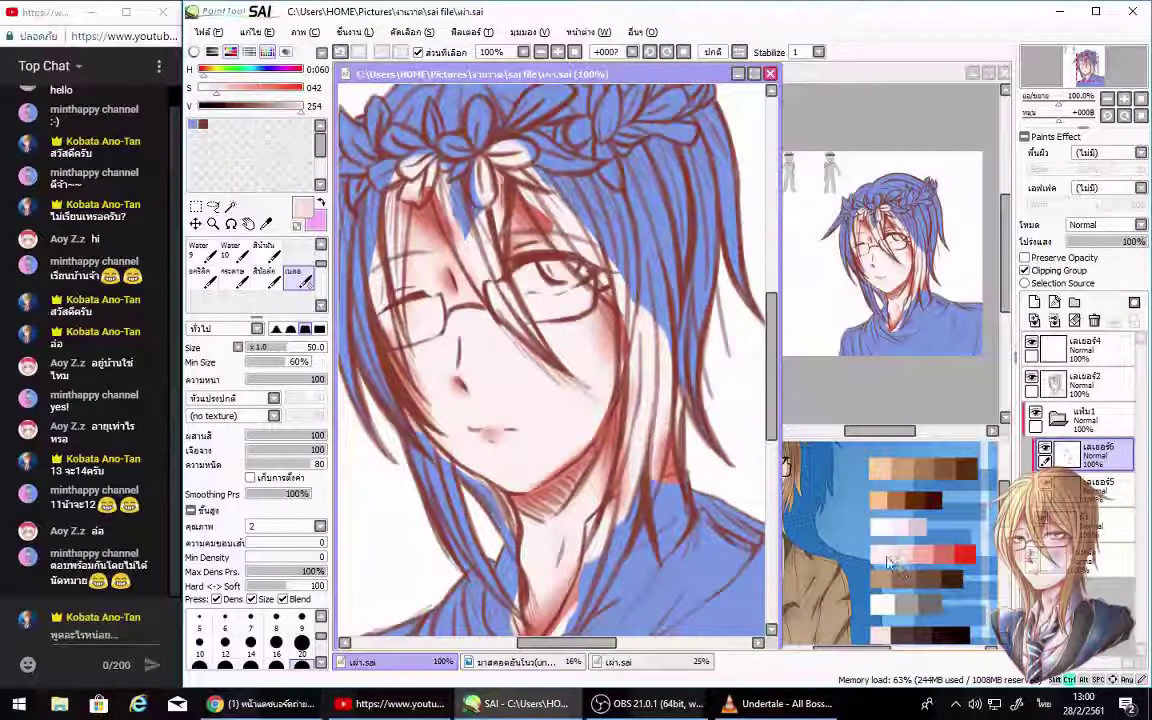
pyautogui.click(1090, 488)
pyautogui.press('n')
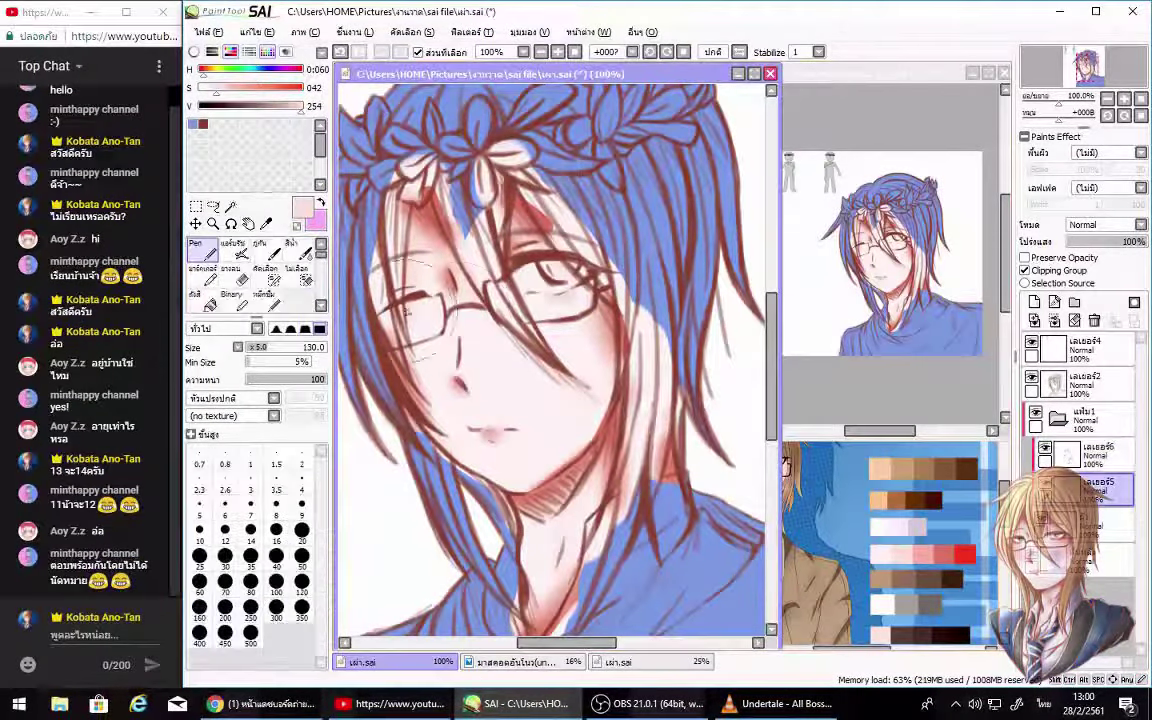
pyautogui.press('b')
# Step: Switch to the YouTube live chat and send the reply "นั้นสินะ"
pyautogui.click(137, 643)
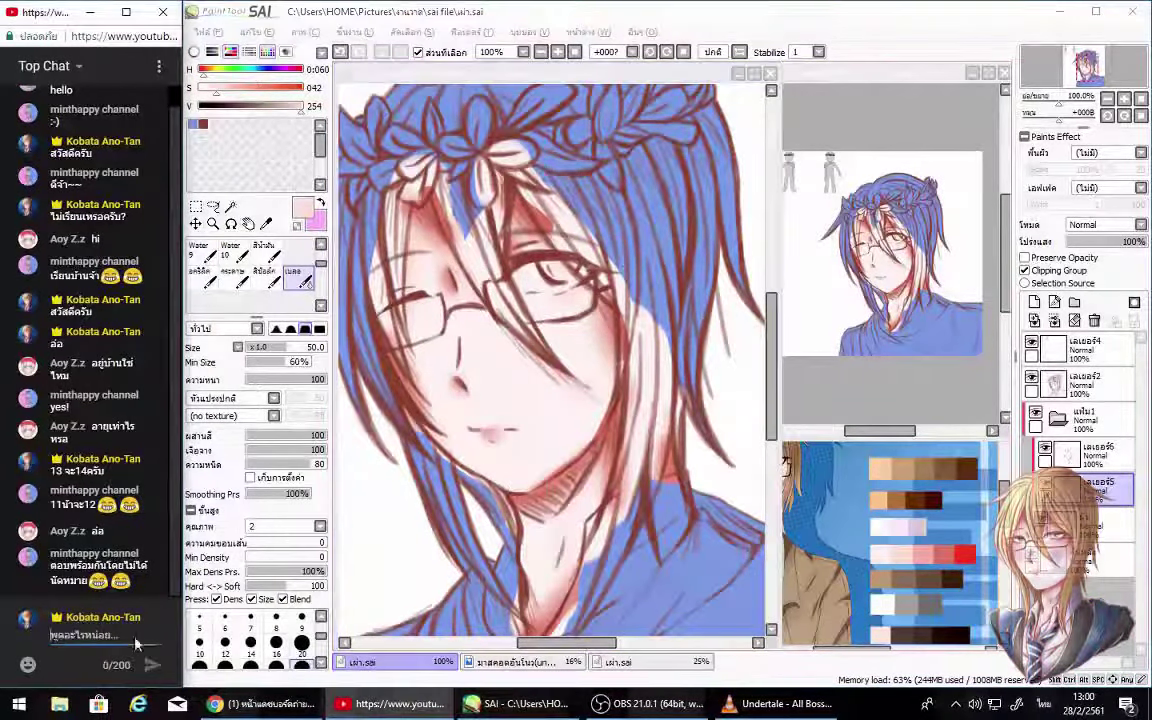
pyautogui.write('นั้นสินะ')
pyautogui.press('Return')
# Step: Return to SAI, sample the medium red, and paint blush under the open eye on เลเยอร์6, blending it and the lips
pyautogui.click(594, 416)
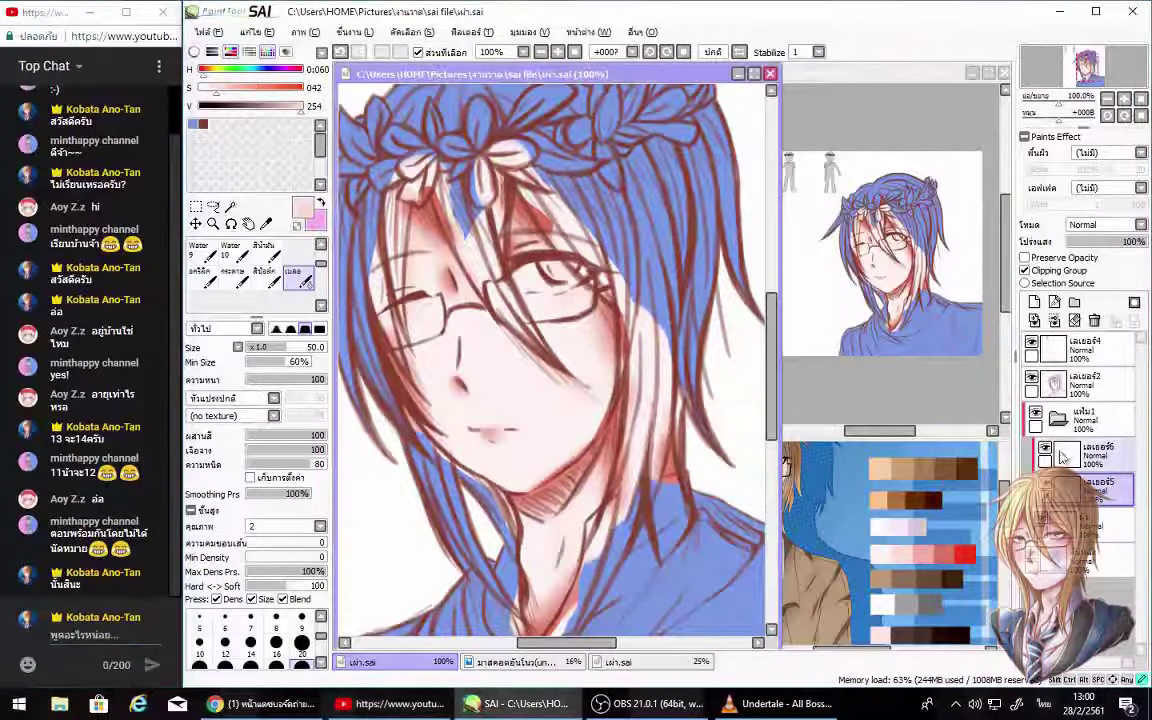
pyautogui.keyDown('alt'); pyautogui.click(948, 562); pyautogui.keyUp('alt')
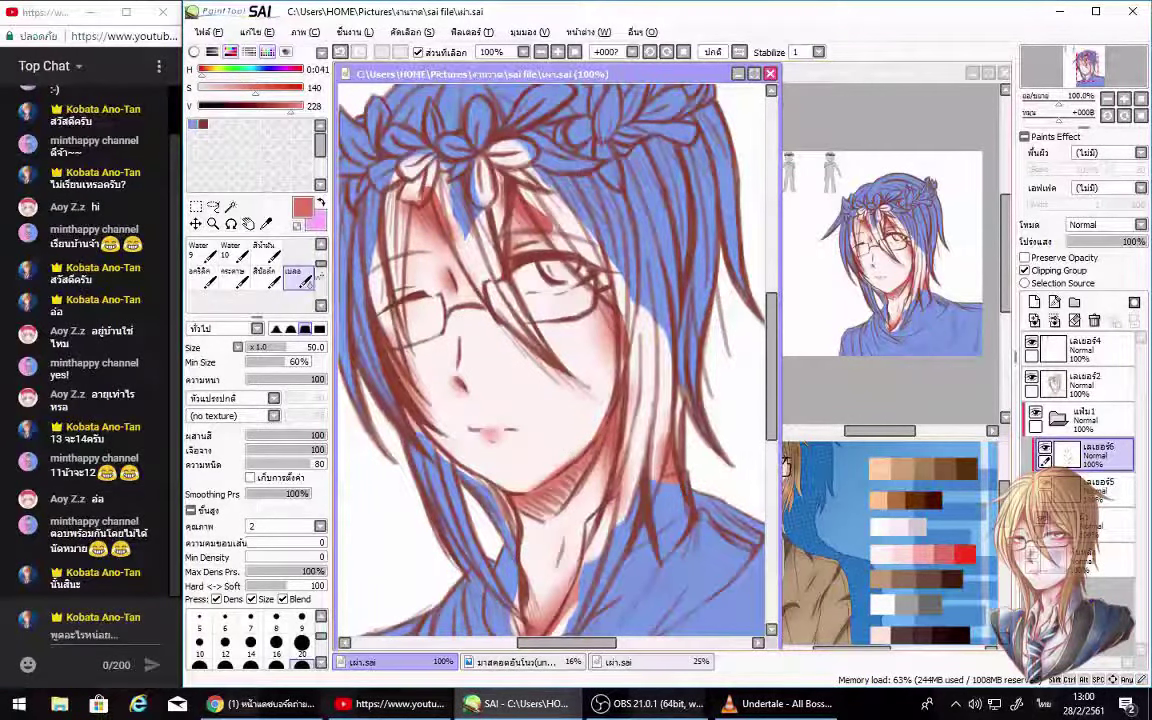
pyautogui.press('n')
pyautogui.moveTo(552, 292); pyautogui.dragTo(580, 297)
pyautogui.press('b')
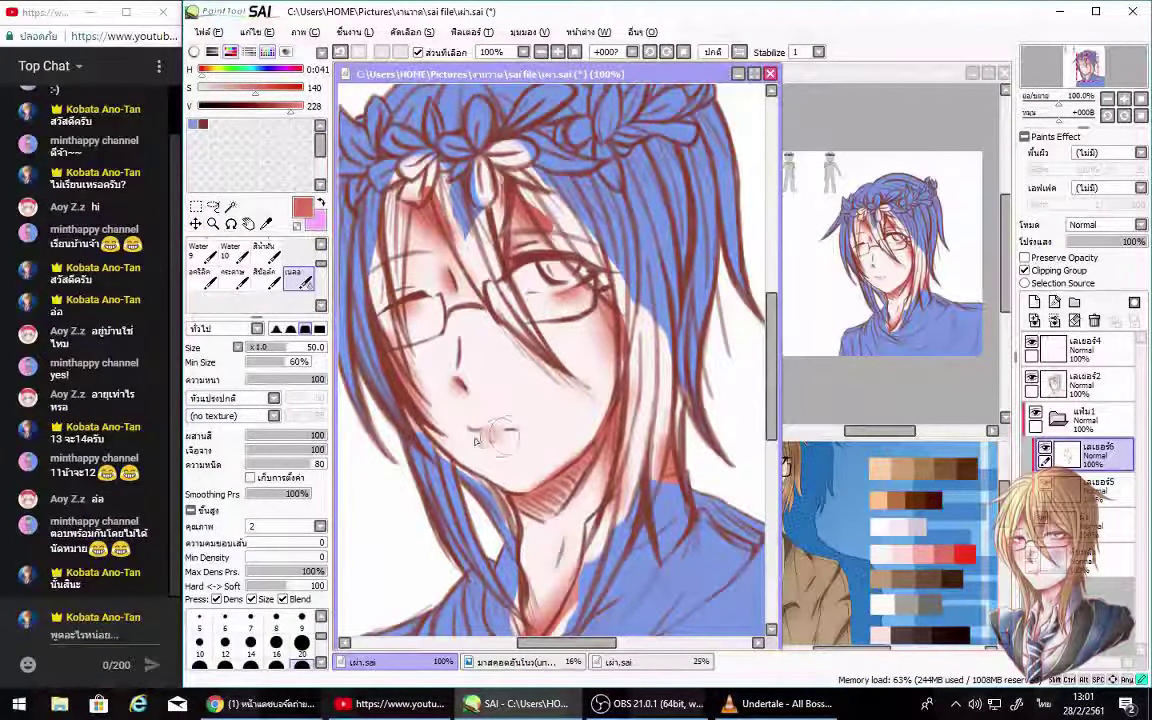
pyautogui.moveTo(500, 398); pyautogui.dragTo(525, 382)
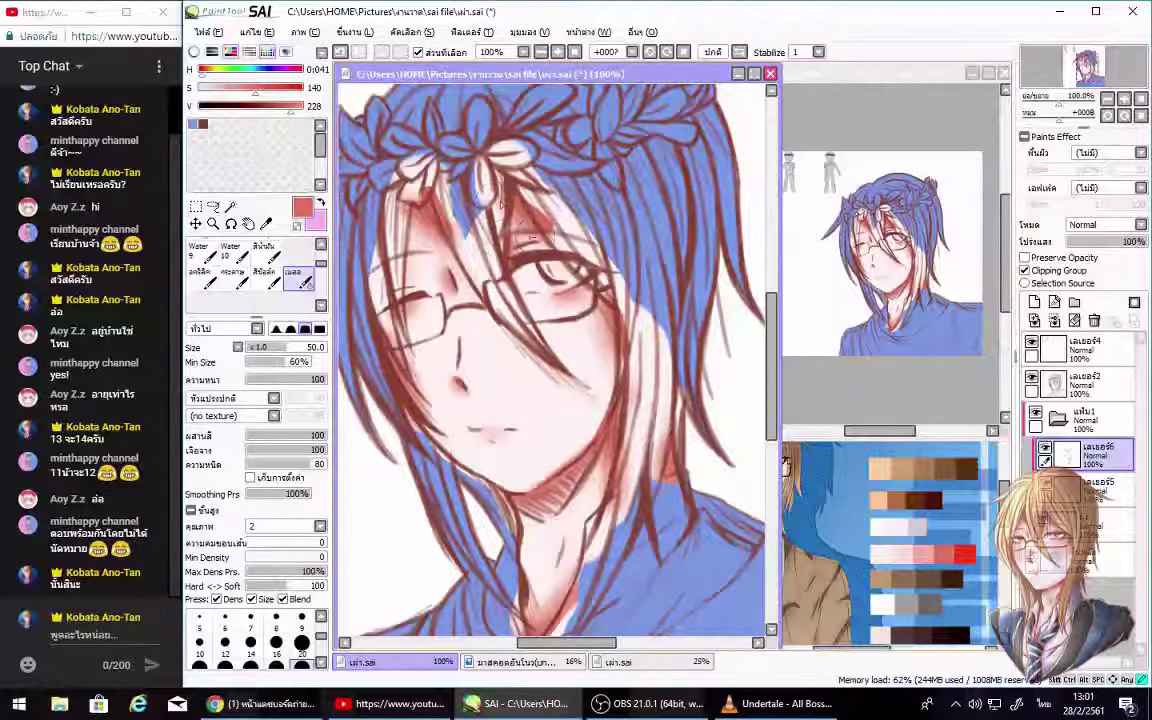
# Step: Soften the red forehead shading beneath the bangs and check the shading down to the neck
pyautogui.moveTo(500, 205); pyautogui.dragTo(397, 207)
pyautogui.scroll(-5, 604, 336)
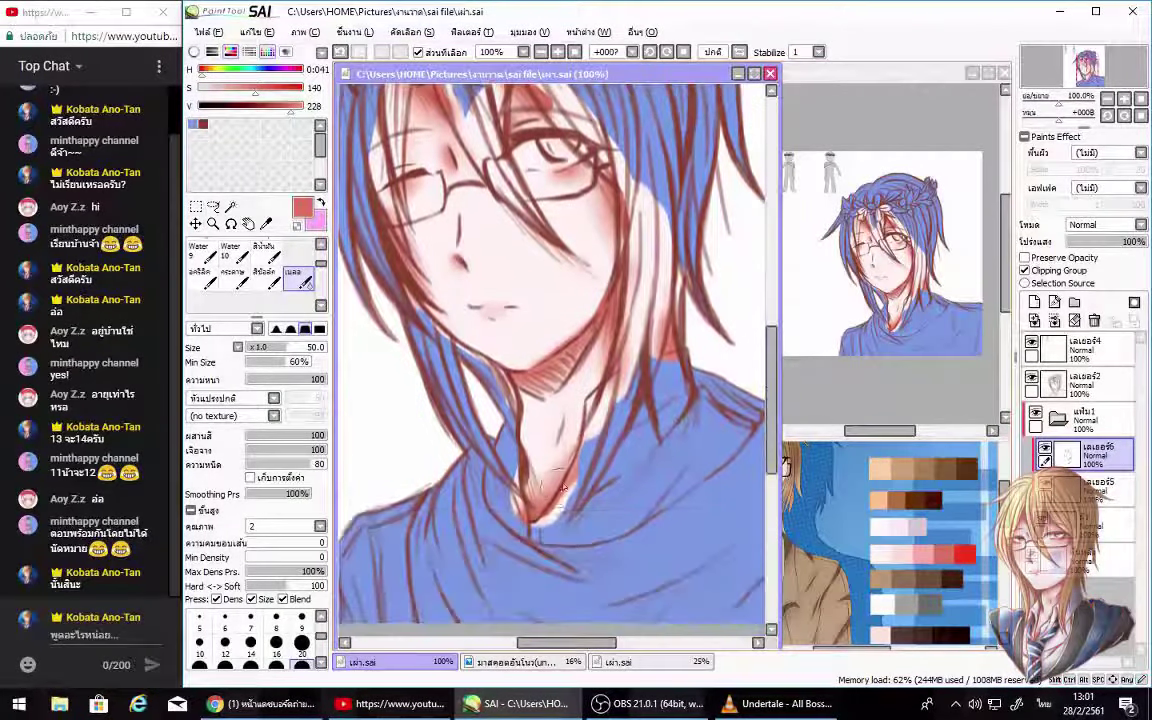
pyautogui.scroll(7, 577, 465)
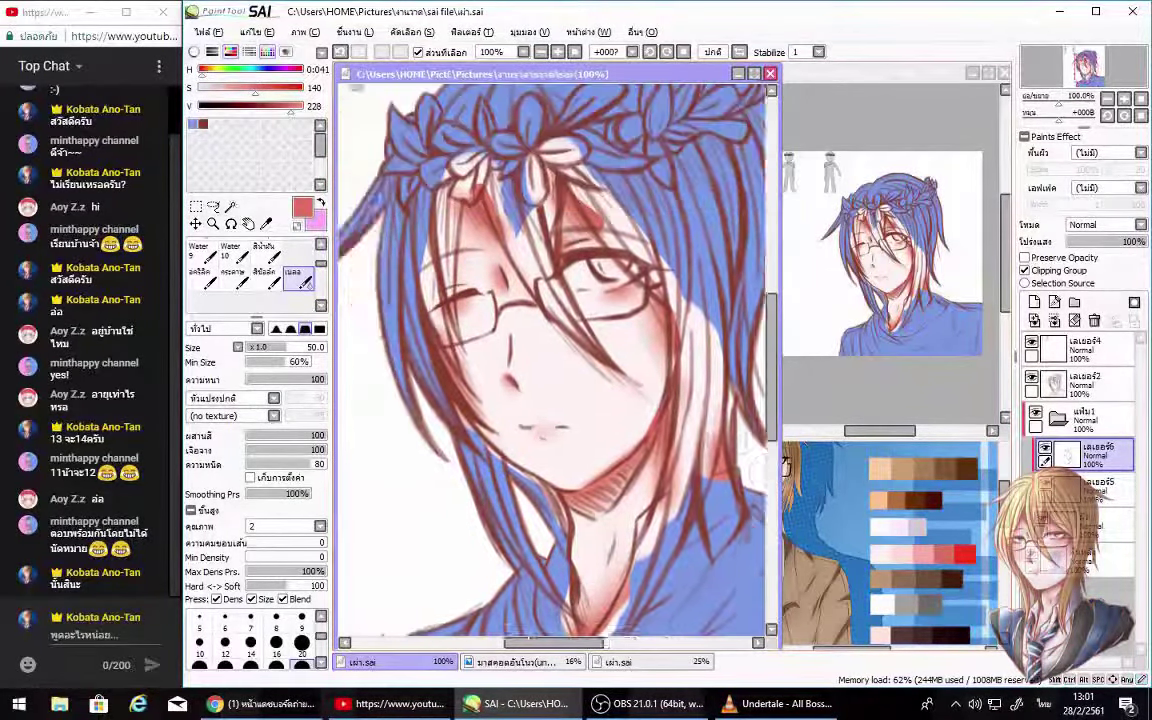
pyautogui.scroll(3, 300, 270)
# Step: Paint the hair strands beside the cheek and jaw light tan on the ผม layer at Pen size 155
pyautogui.click(235, 250)
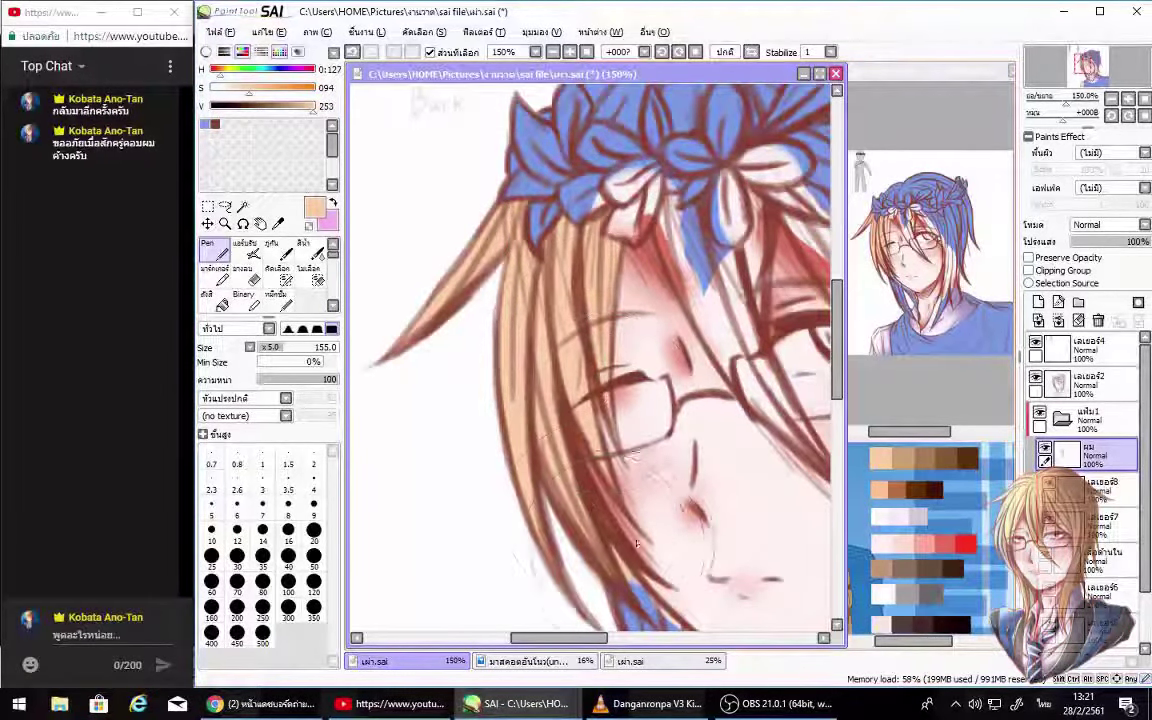
pyautogui.scroll(-3, 620, 490)
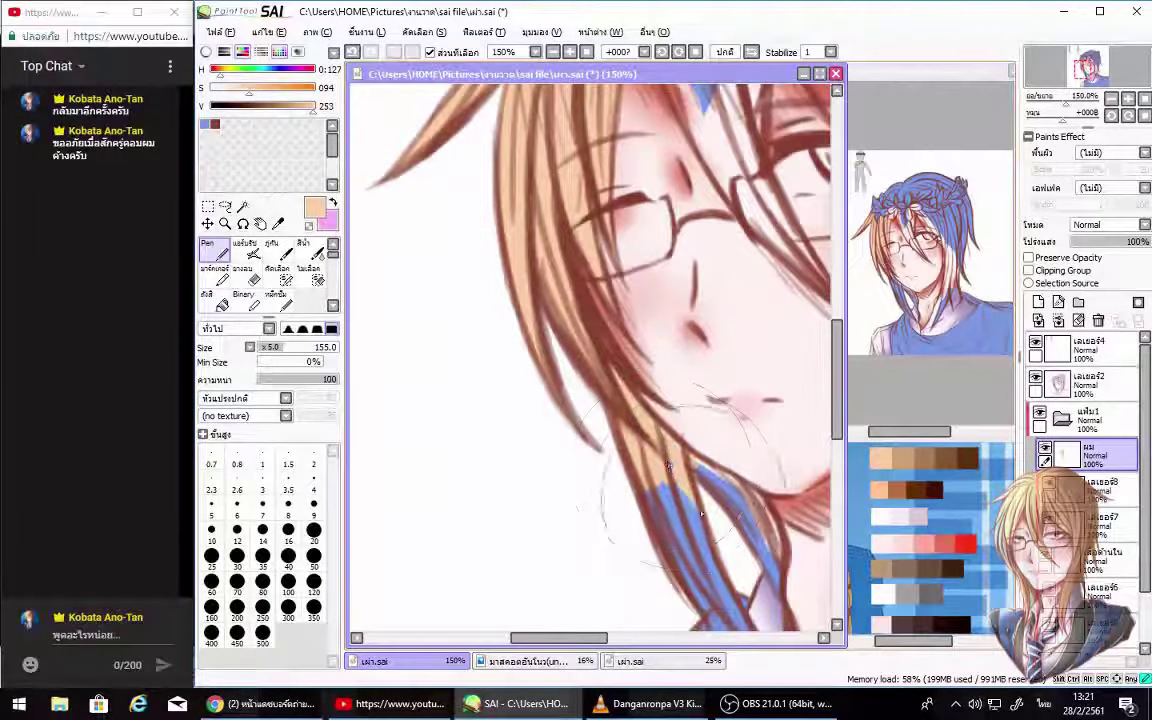
pyautogui.moveTo(653, 432)
pyautogui.mouseDown()
pyautogui.moveTo(725, 487)
pyautogui.moveTo(775, 585)
pyautogui.mouseUp()
# Step: Switch to the YouTube live chat and send the reply "ใช่ครับ;;"
pyautogui.click(127, 640)
pyautogui.write('ใช่')
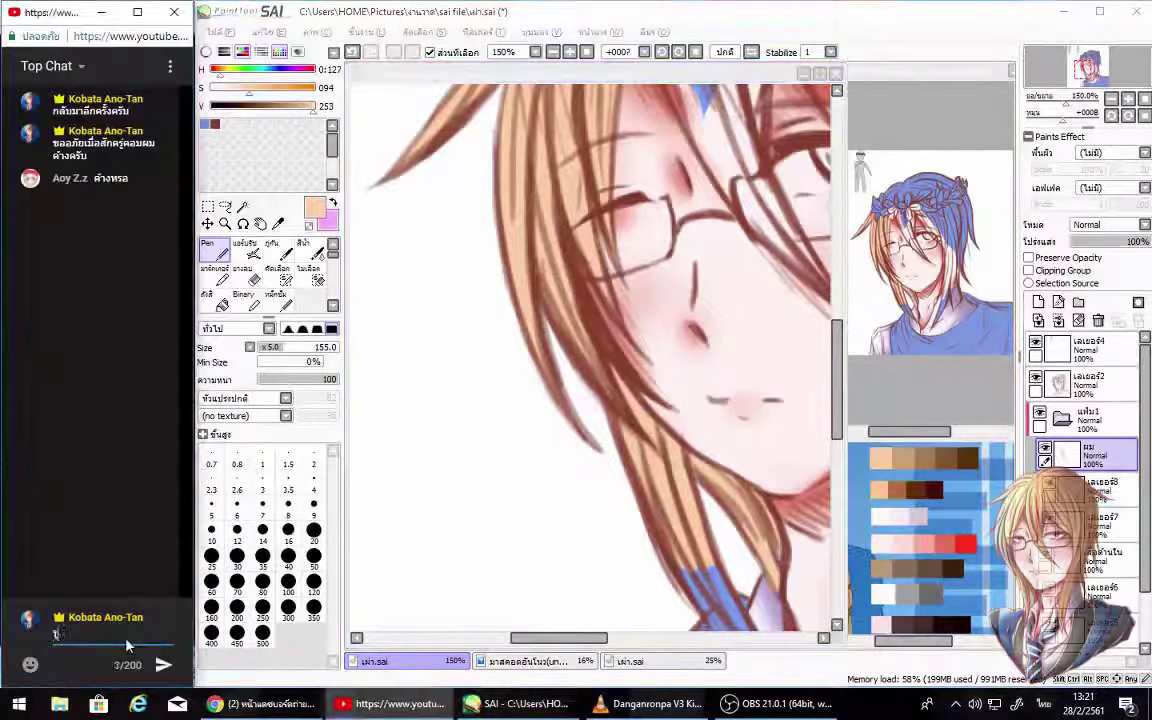
pyautogui.write('ครับ;;')
pyautogui.press('Return')
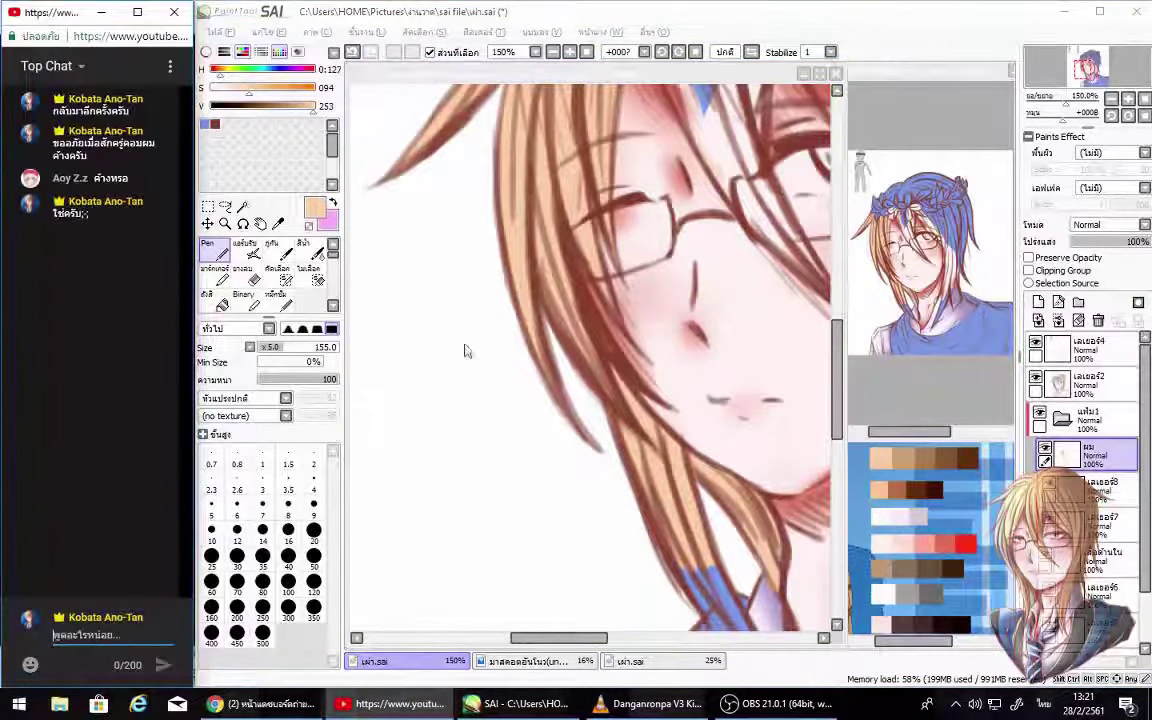
# Step: Return to SAI and extend the light tan fill down the hair strands beside the neck, using Pen sizes 35 and 80
pyautogui.click(466, 347)
pyautogui.moveTo(780, 563); pyautogui.dragTo(700, 428)
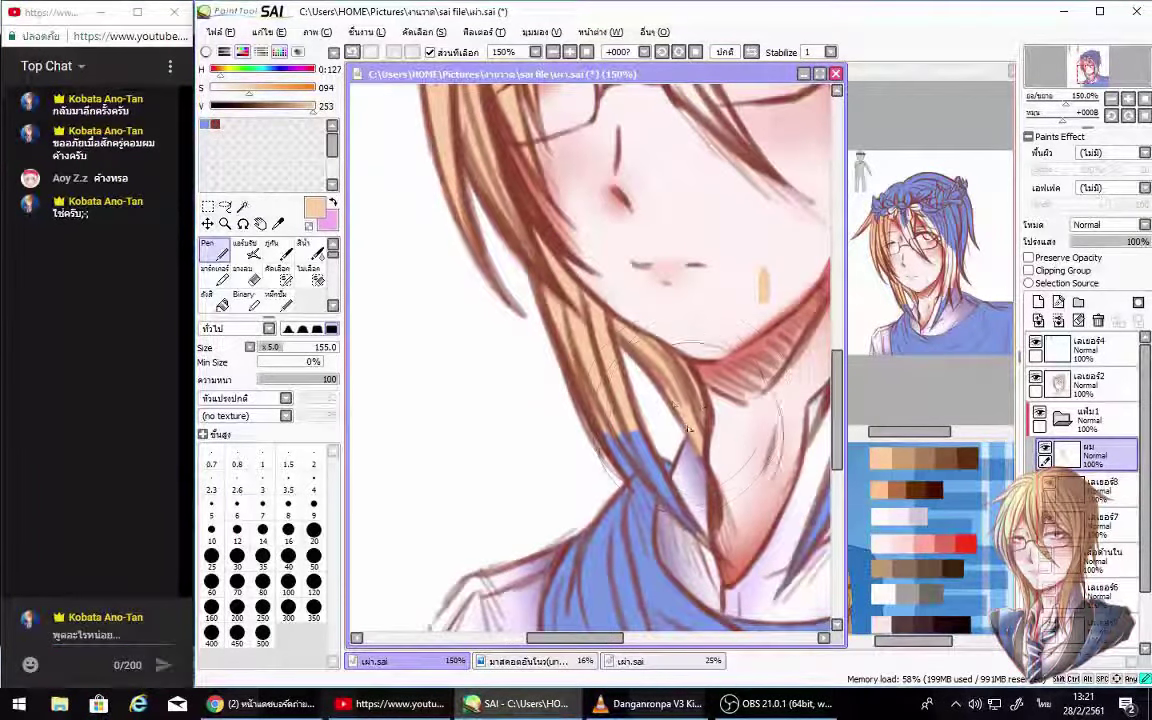
pyautogui.click(262, 555)
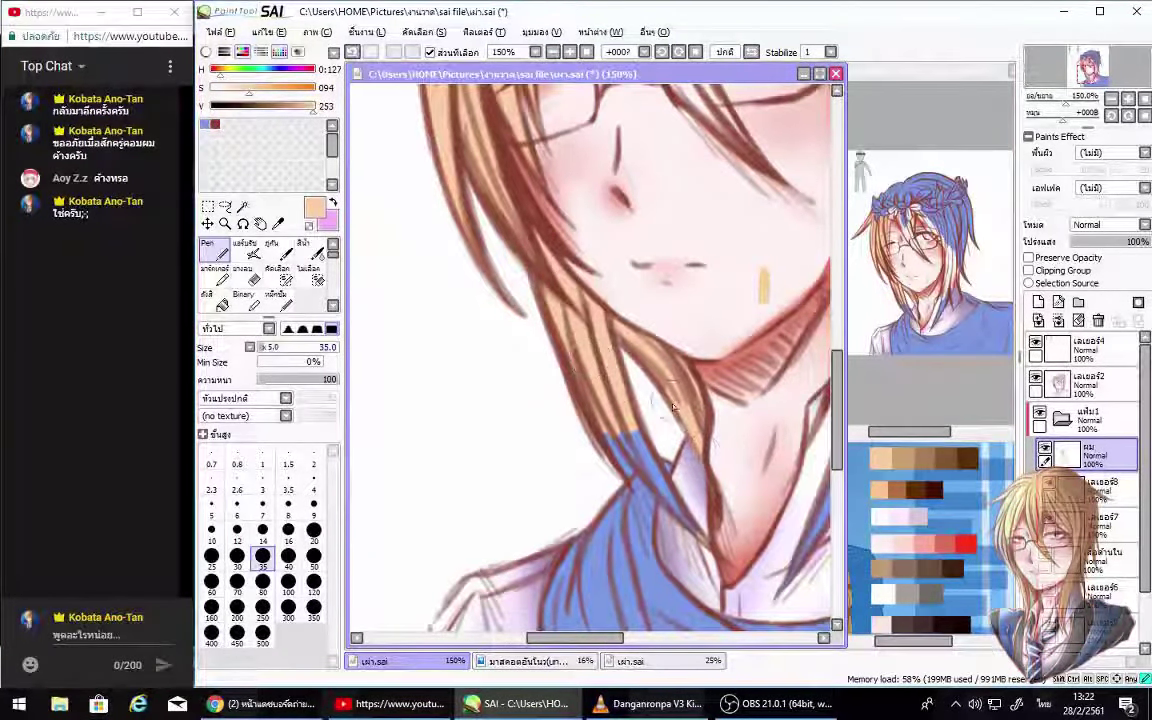
pyautogui.scroll(5, 549, 408)
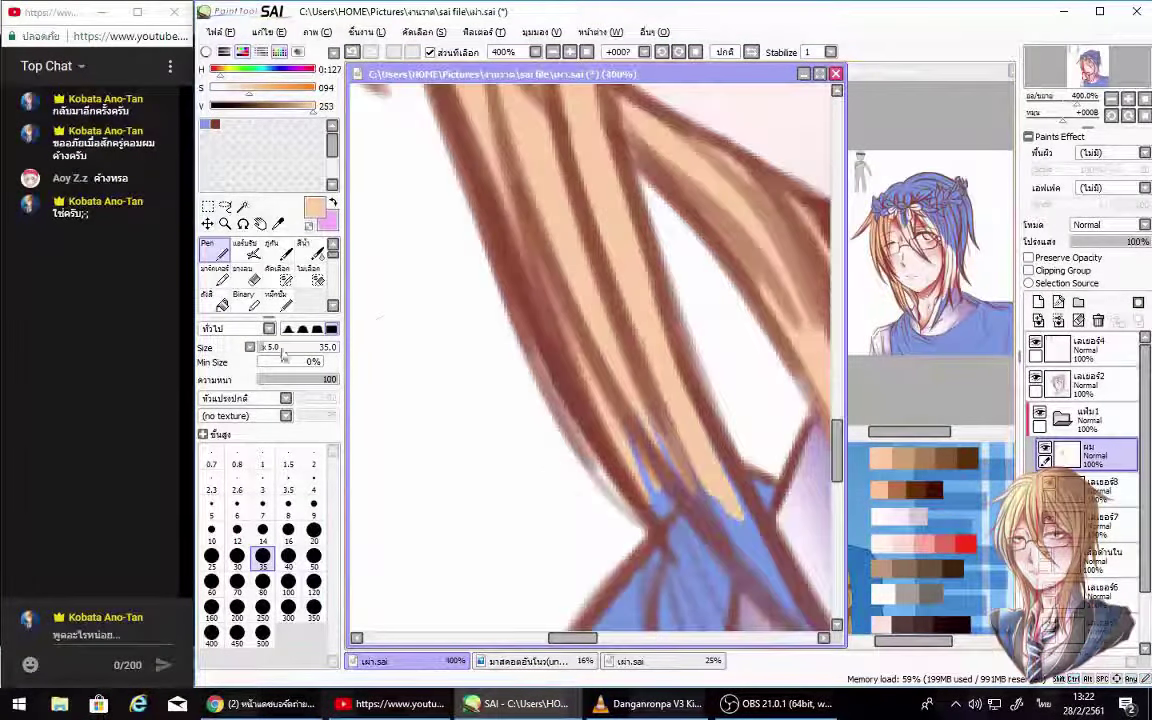
pyautogui.click(262, 581)
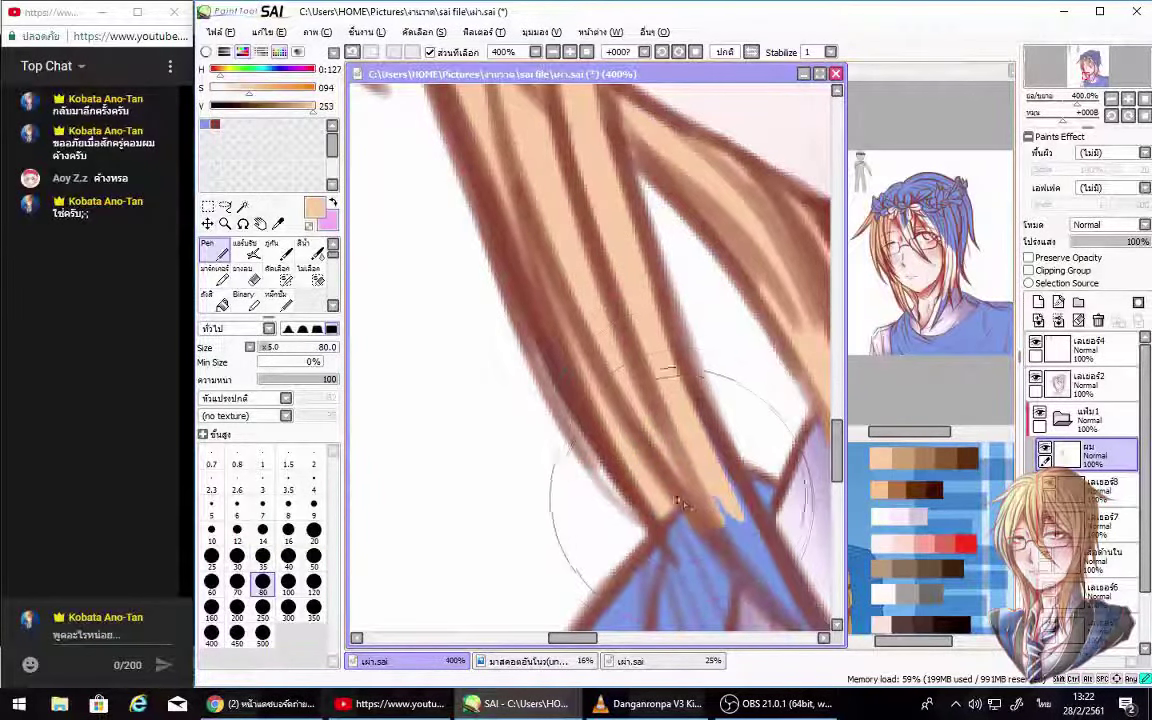
pyautogui.moveTo(650, 400); pyautogui.dragTo(748, 548)
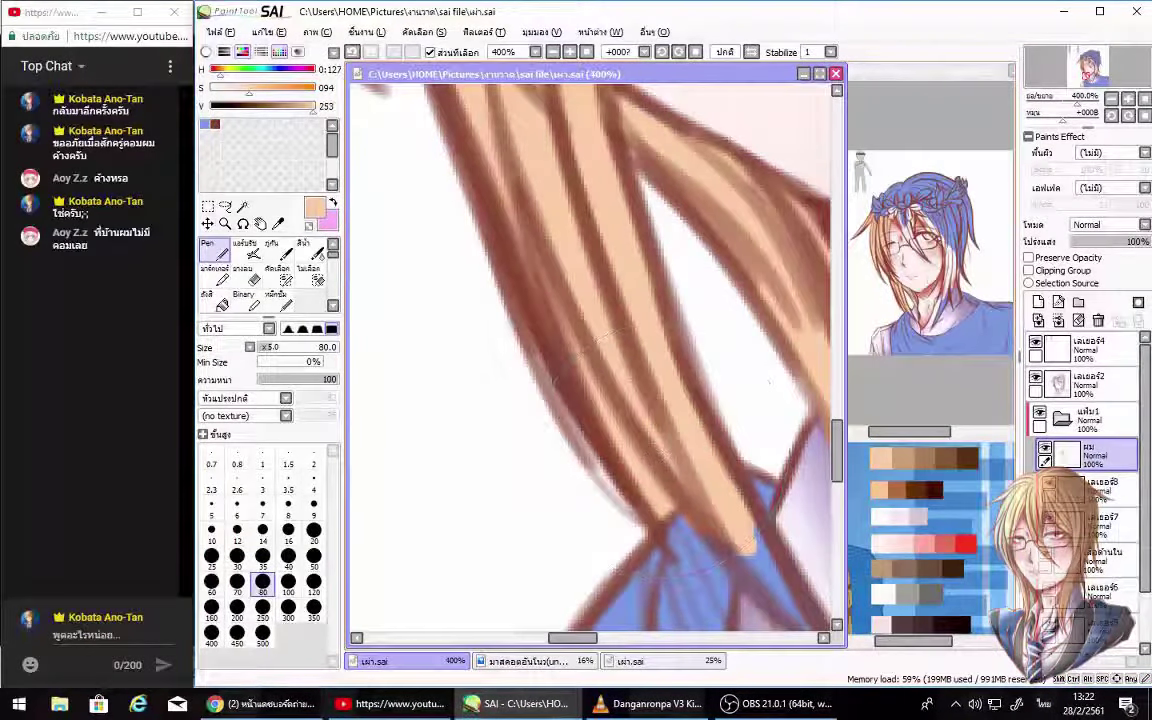
# Step: Send the reply "ฮ่ะๆ งั้นเหรอครับ= ="" in the YouTube live chat
pyautogui.click(120, 636)
pyautogui.write('ฮ่าๆ งั้นเหรอครับ')
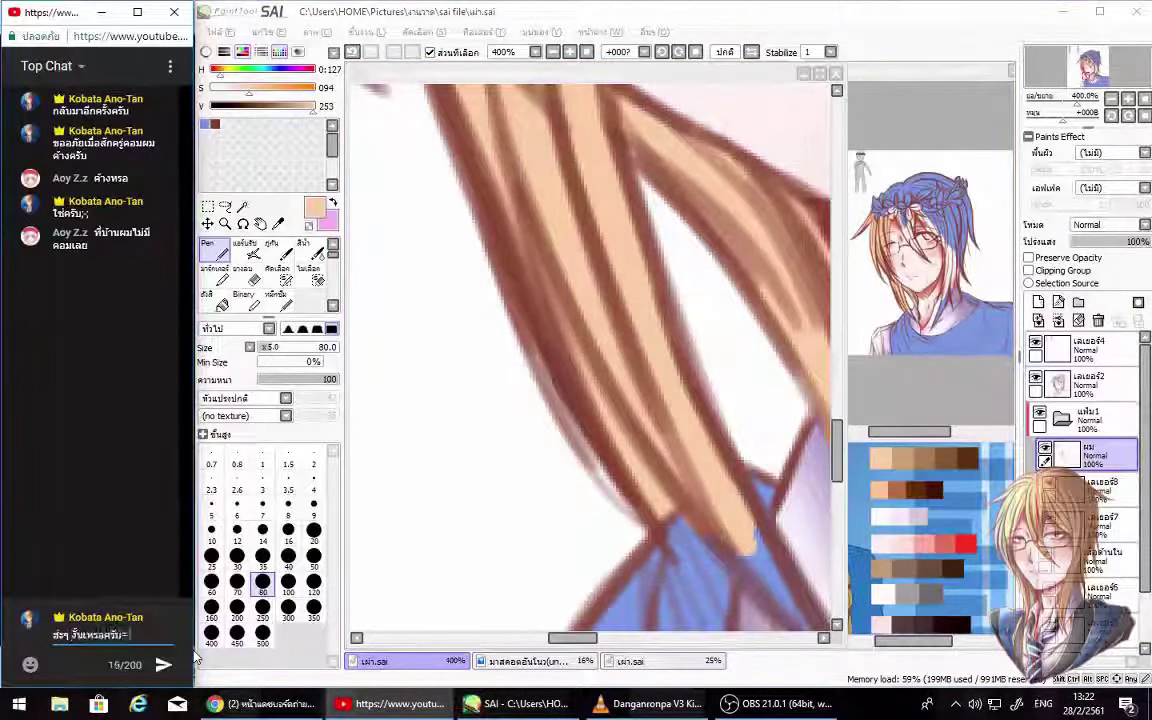
pyautogui.write('=')
pyautogui.press('Return')
# Step: Return to SAI, fill the strand down to its tip over the shirt collar in light tan, and save the drawing
pyautogui.click(579, 419)
pyautogui.moveTo(600, 440); pyautogui.dragTo(475, 220)
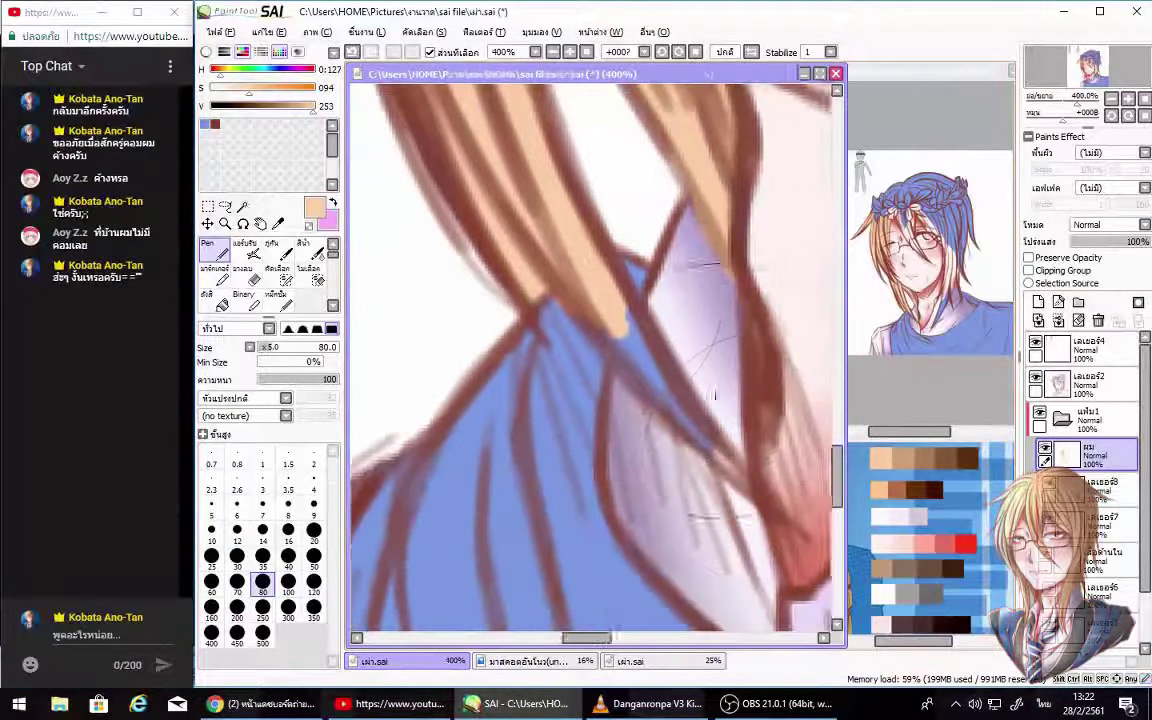
pyautogui.moveTo(714, 395); pyautogui.dragTo(490, 310)
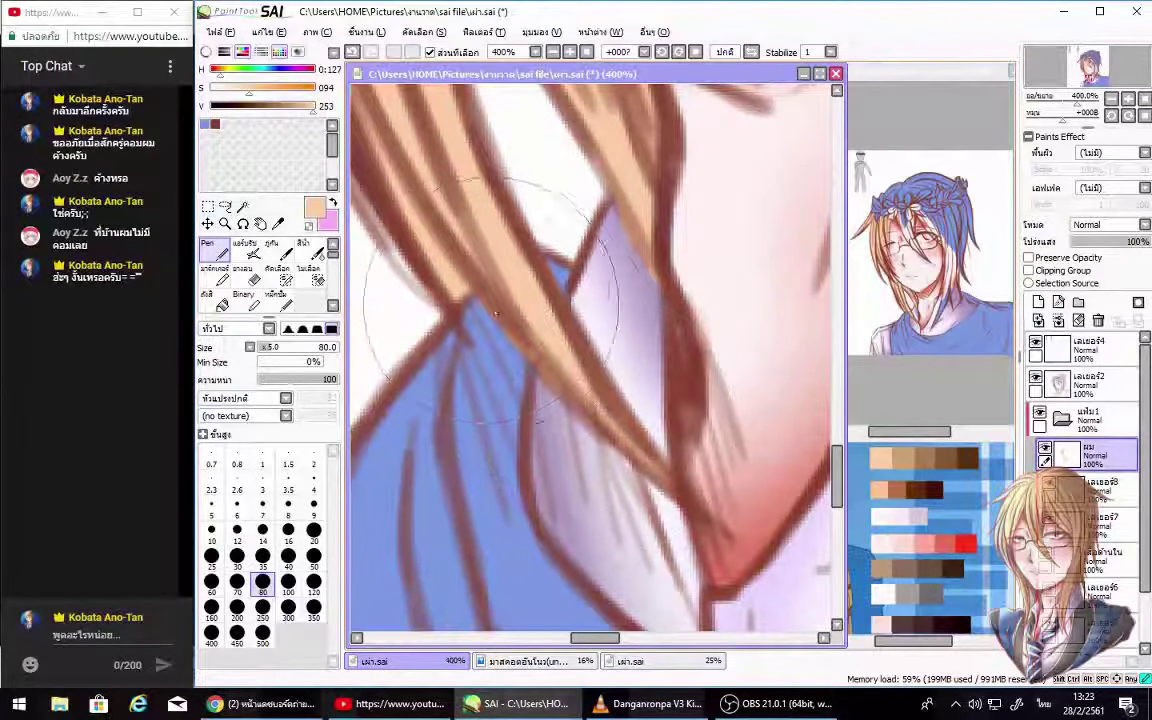
pyautogui.hotkey('ctrl', 's')
# Step: Erase the stray tan mark on the cheek beside the mouth and switch back to the Pen tool
pyautogui.scroll(-5, 549, 375)
pyautogui.press('e')
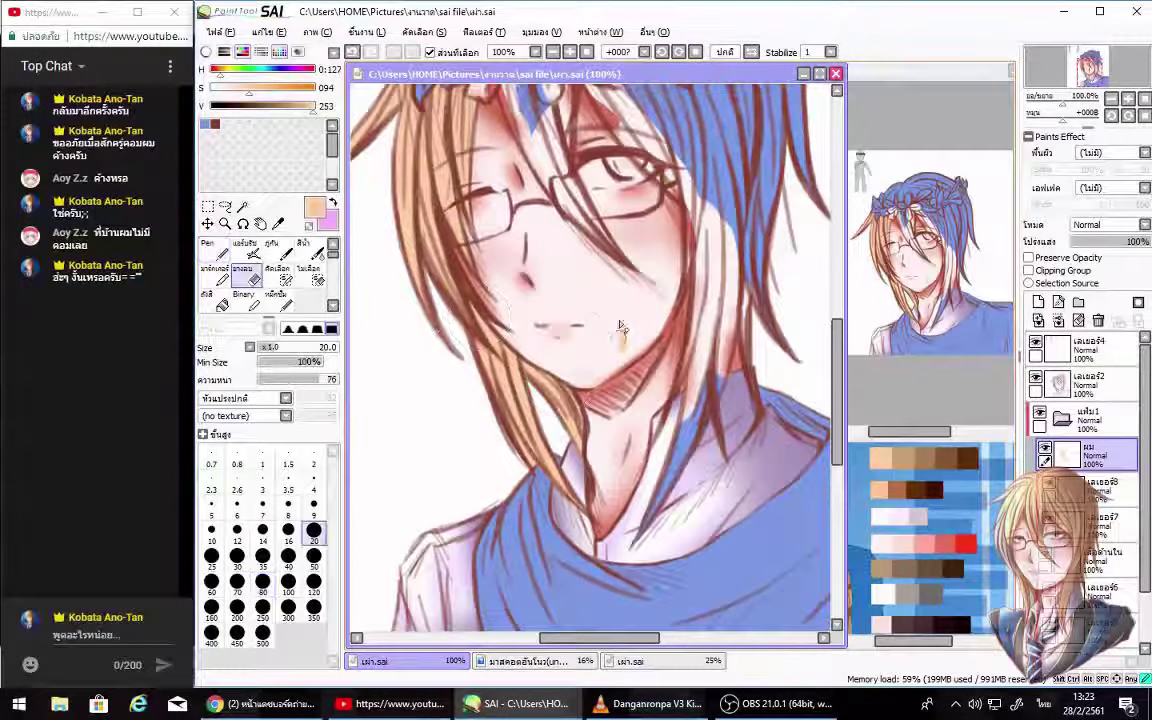
pyautogui.press('n')
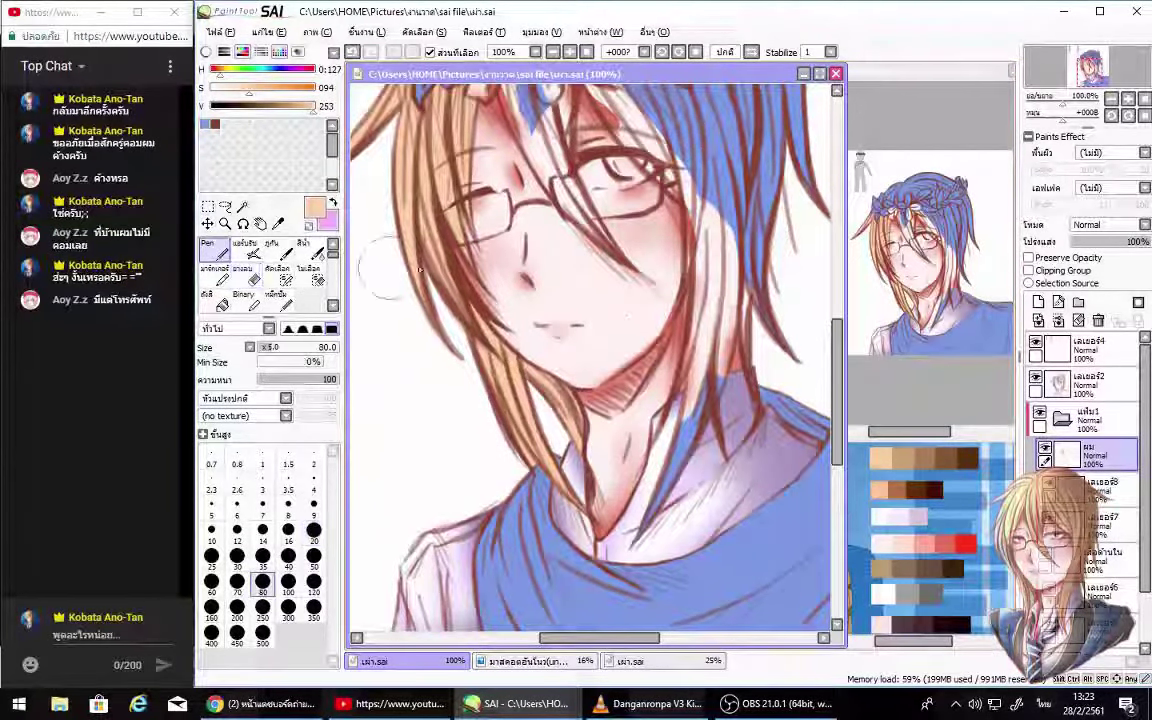
# Step: Paint the bangs below the white crown flowers light tan at Pen size 80, undoing unwanted strokes
pyautogui.moveTo(620, 355); pyautogui.dragTo(610, 460)
pyautogui.scroll(3, 565, 403)
pyautogui.moveTo(565, 380)
pyautogui.mouseDown()
pyautogui.moveTo(565, 403)
pyautogui.moveTo(604, 421)
pyautogui.mouseUp()
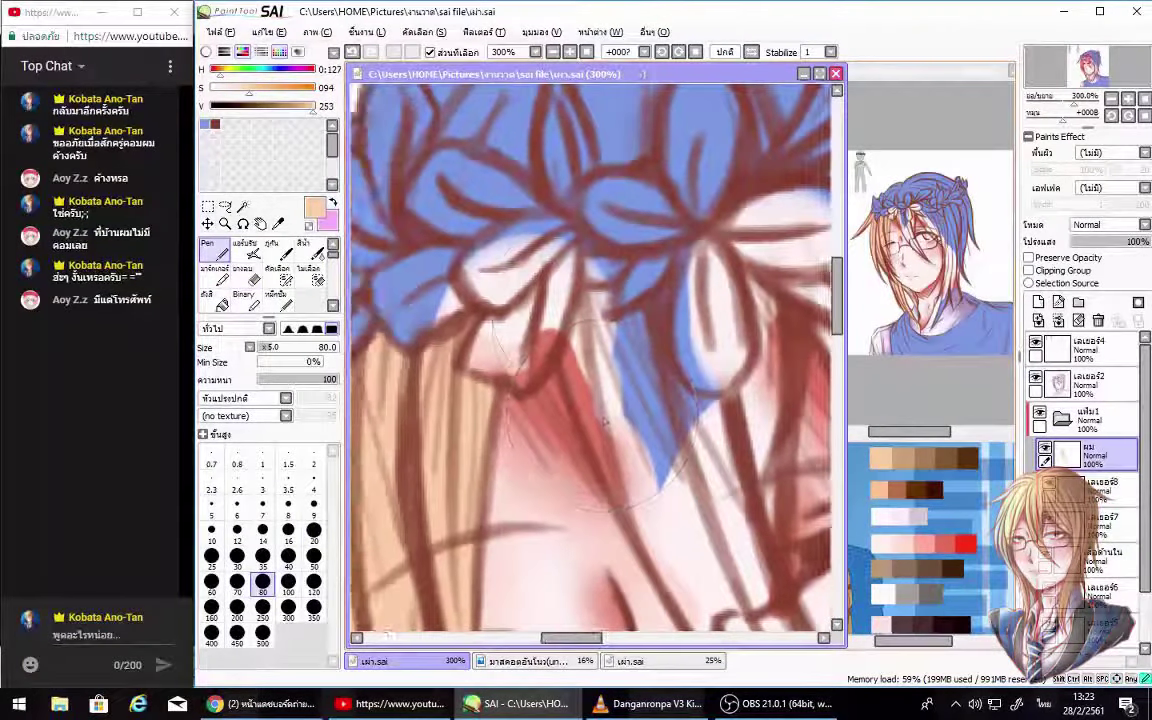
pyautogui.moveTo(605, 300)
pyautogui.mouseDown()
pyautogui.moveTo(588, 395)
pyautogui.moveTo(567, 360)
pyautogui.moveTo(600, 450)
pyautogui.moveTo(602, 377)
pyautogui.moveTo(670, 494)
pyautogui.moveTo(680, 428)
pyautogui.mouseUp()
pyautogui.hotkey('ctrl', 'z')
pyautogui.hotkey('ctrl', 'z')
pyautogui.hotkey('ctrl', 'z')
pyautogui.hotkey('ctrl', 'z')
pyautogui.hotkey('ctrl', 'z')
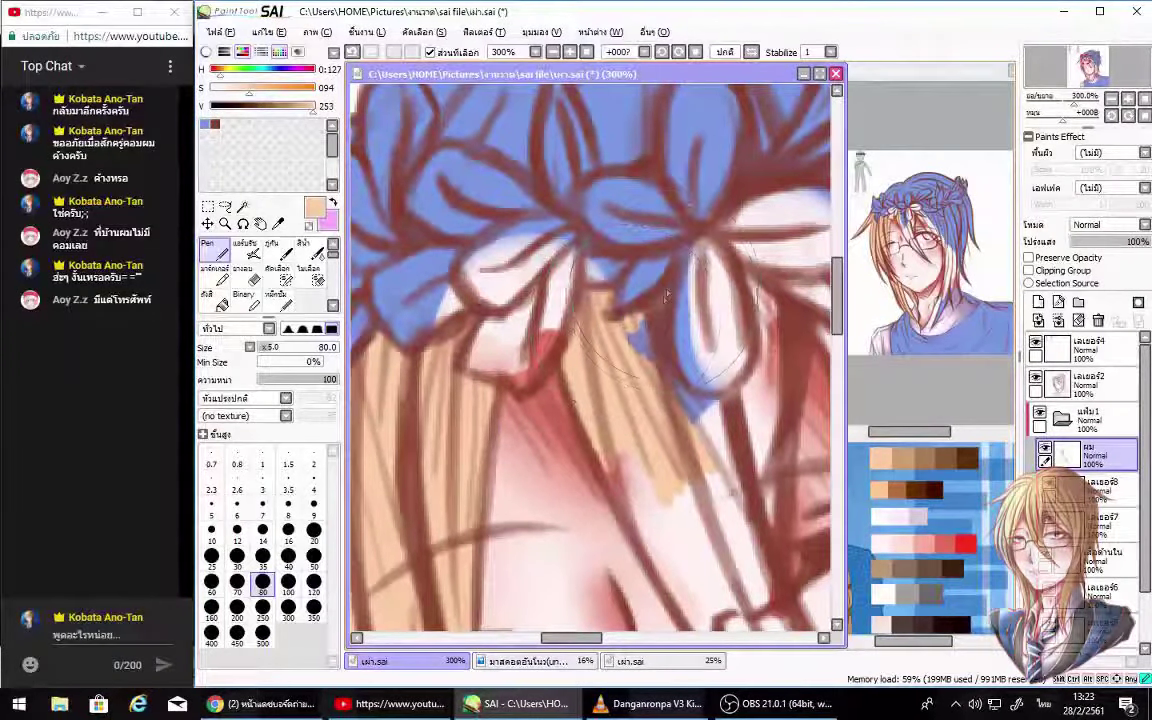
# Step: Extend the light tan fill down the middle bangs to the glasses, raising the Pen size to 180
pyautogui.moveTo(641, 346)
pyautogui.mouseDown()
pyautogui.moveTo(600, 420)
pyautogui.moveTo(620, 380)
pyautogui.moveTo(655, 455)
pyautogui.mouseUp()
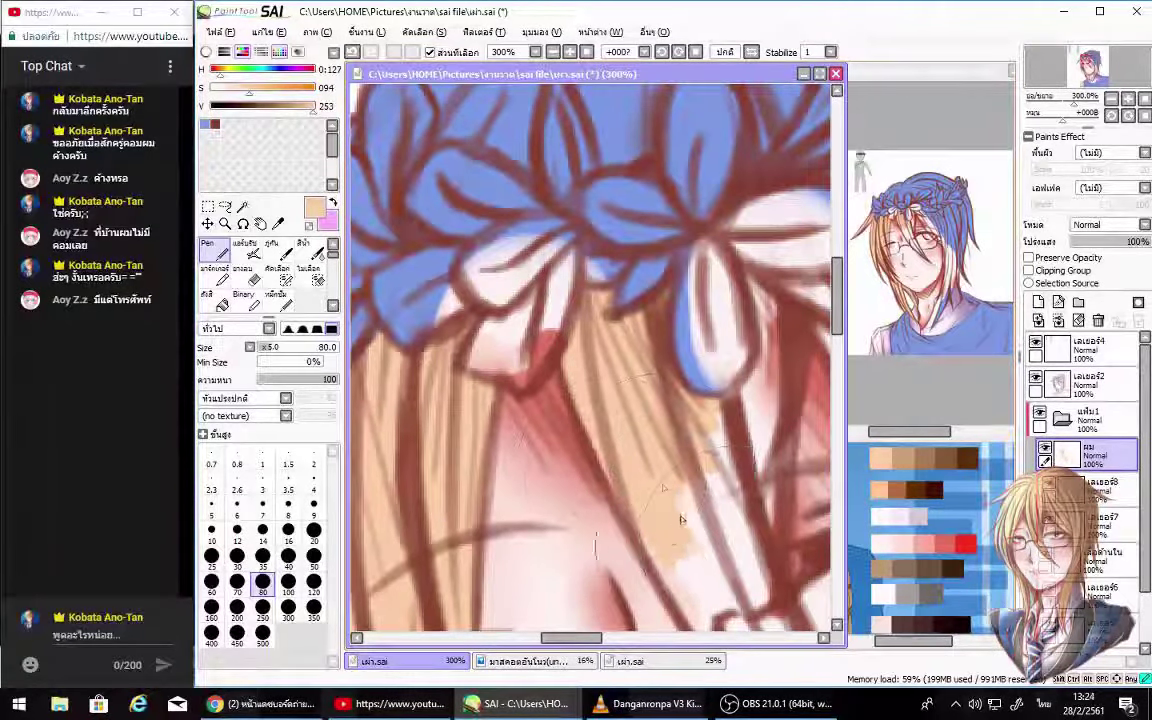
pyautogui.scroll(-1, 688, 488)
pyautogui.scroll(-4, 688, 488)
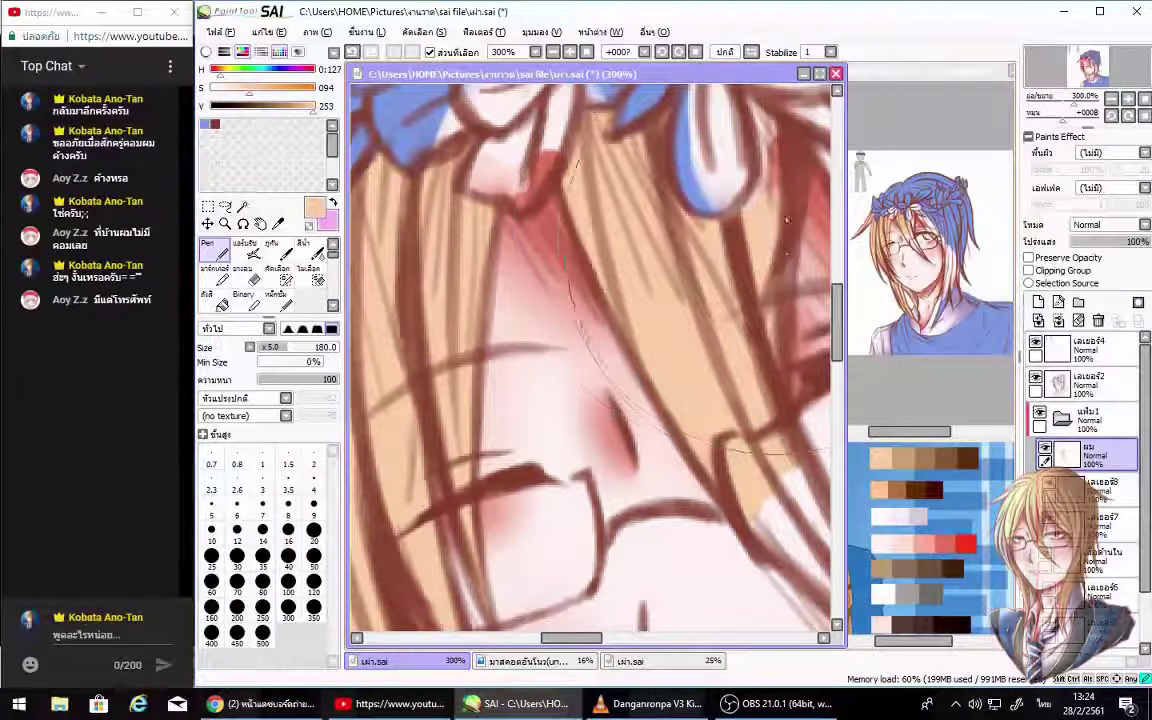
pyautogui.scroll(4, 786, 283)
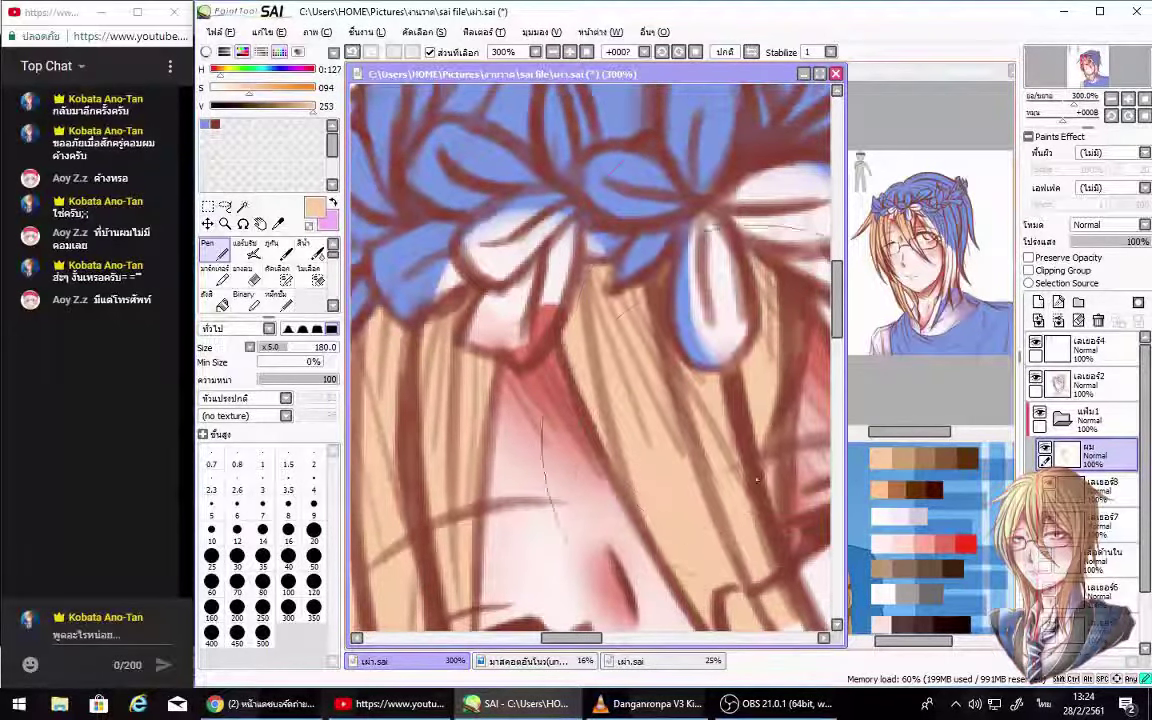
pyautogui.hotkey('ctrl', 'z')
# Step: Send the reply "ผมยังไม่มีมือถือเป็นของตัวเองเลยครับ=^=" in the YouTube live chat
pyautogui.write('ผมยังไม่มีมือถือเป็นของตัวเ')
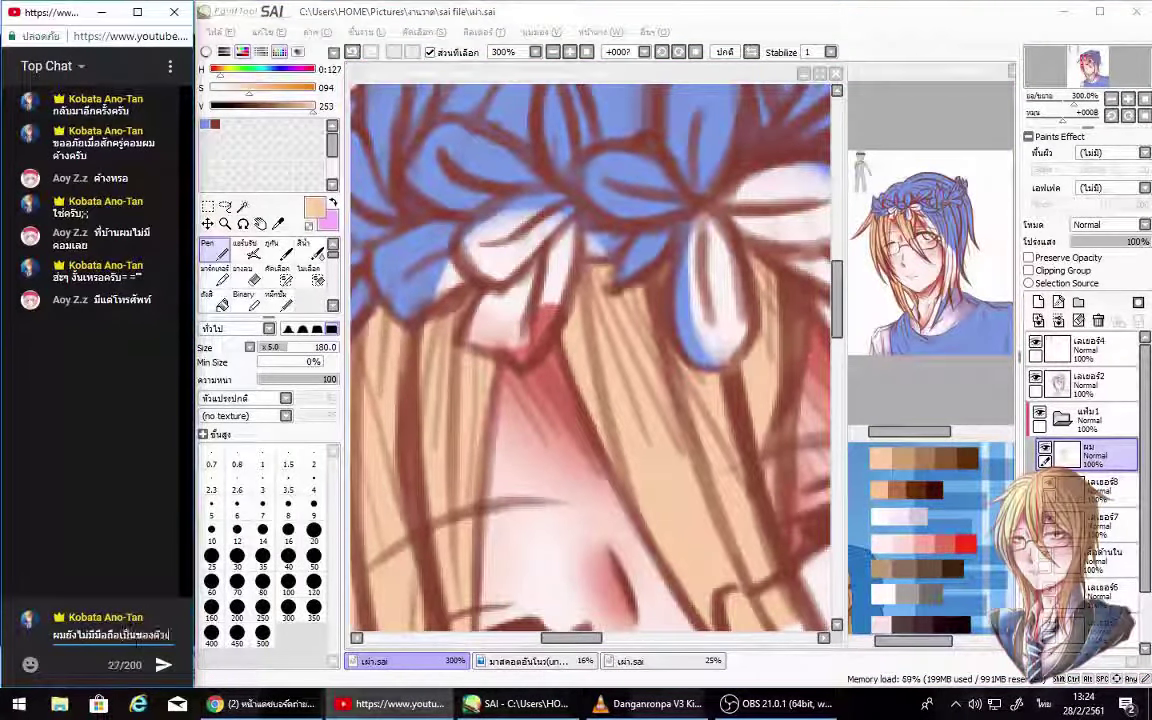
pyautogui.write('องเลยครั')
pyautogui.press('Return')
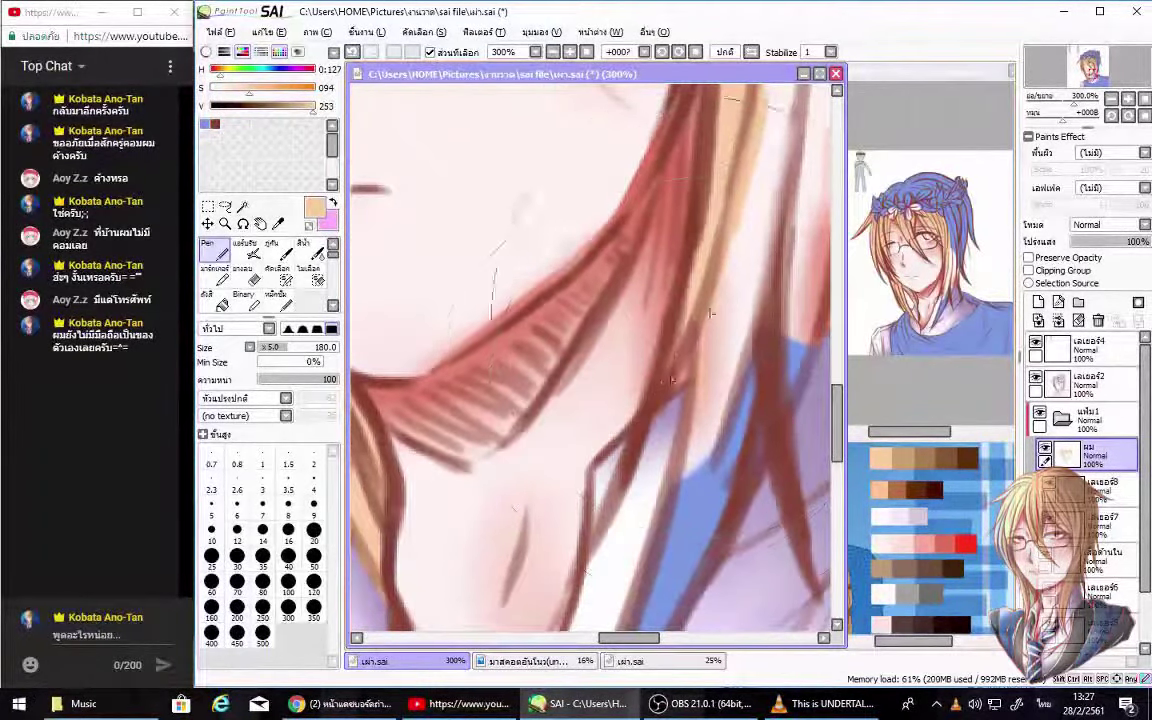
# Step: Paint the long strand beside the jaw and neck light tan at Pen size 180 and save the drawing
pyautogui.moveTo(710, 313)
pyautogui.mouseDown()
pyautogui.moveTo(705, 491)
pyautogui.moveTo(748, 430)
pyautogui.moveTo(758, 320)
pyautogui.moveTo(734, 235)
pyautogui.moveTo(676, 353)
pyautogui.mouseUp()
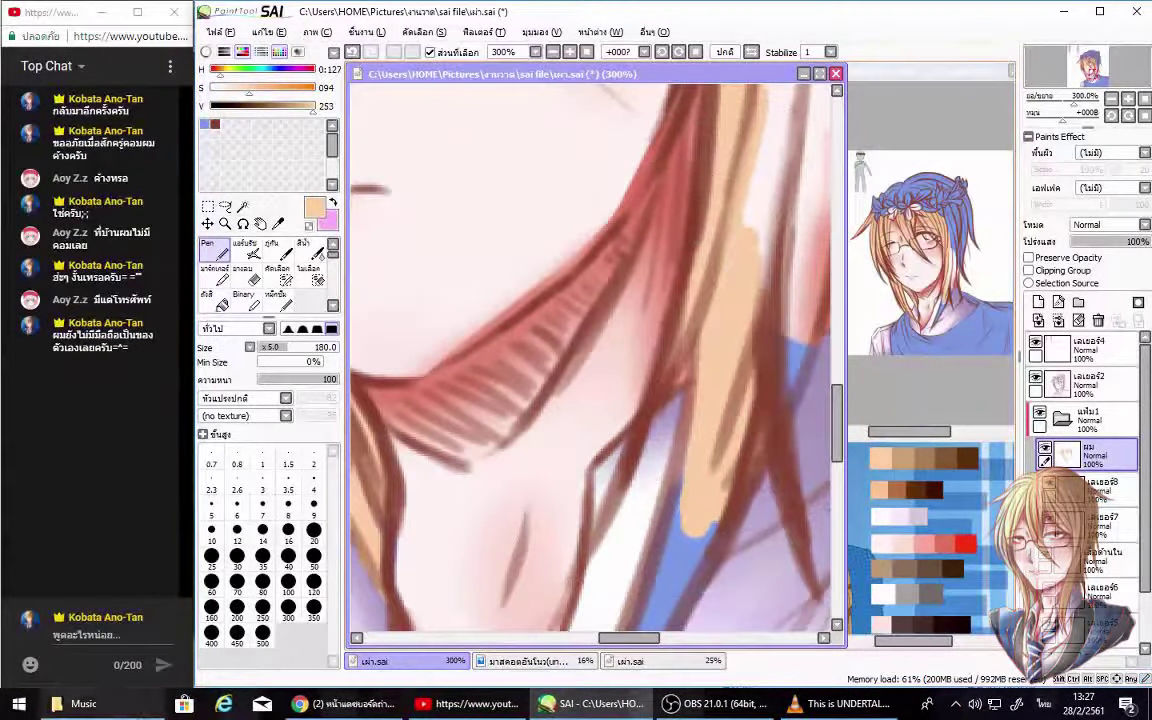
pyautogui.hotkey('ctrl', 's')
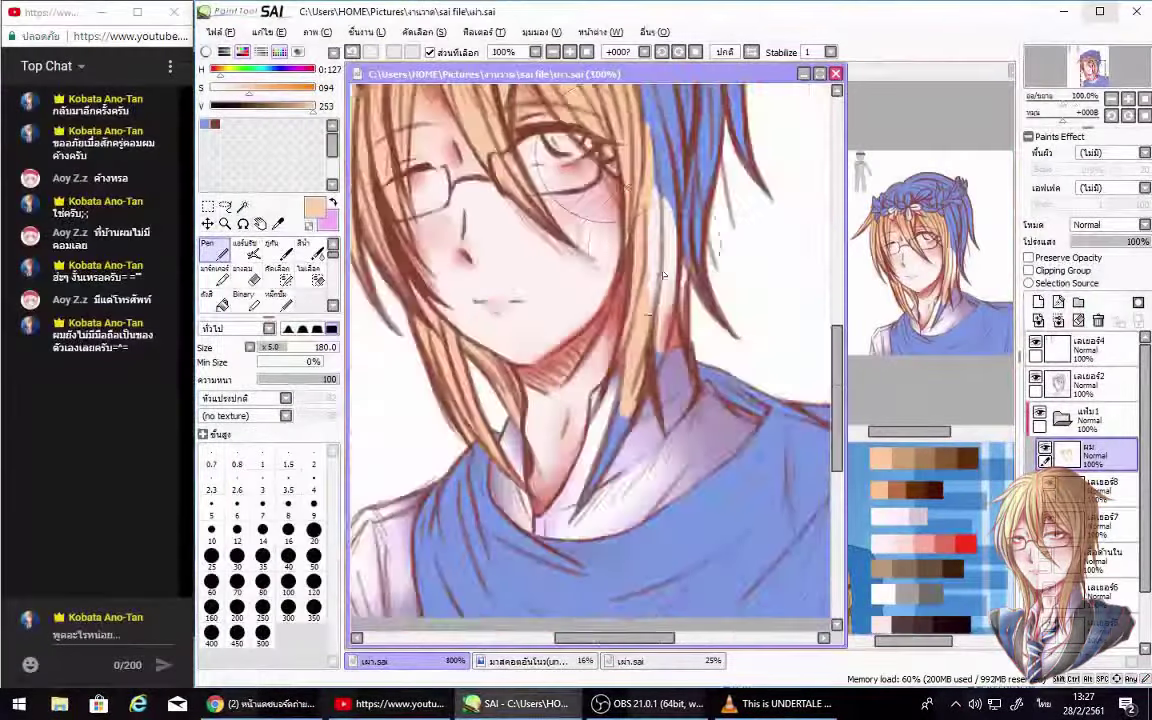
# Step: Fill the side hair beyond the open eye up to the flower crown in light tan, using Pen sizes 300 and 65
pyautogui.moveTo(726, 175)
pyautogui.mouseDown()
pyautogui.moveTo(704, 268)
pyautogui.moveTo(678, 265)
pyautogui.moveTo(690, 225)
pyautogui.moveTo(712, 328)
pyautogui.mouseUp()
pyautogui.scroll(5, 712, 327)
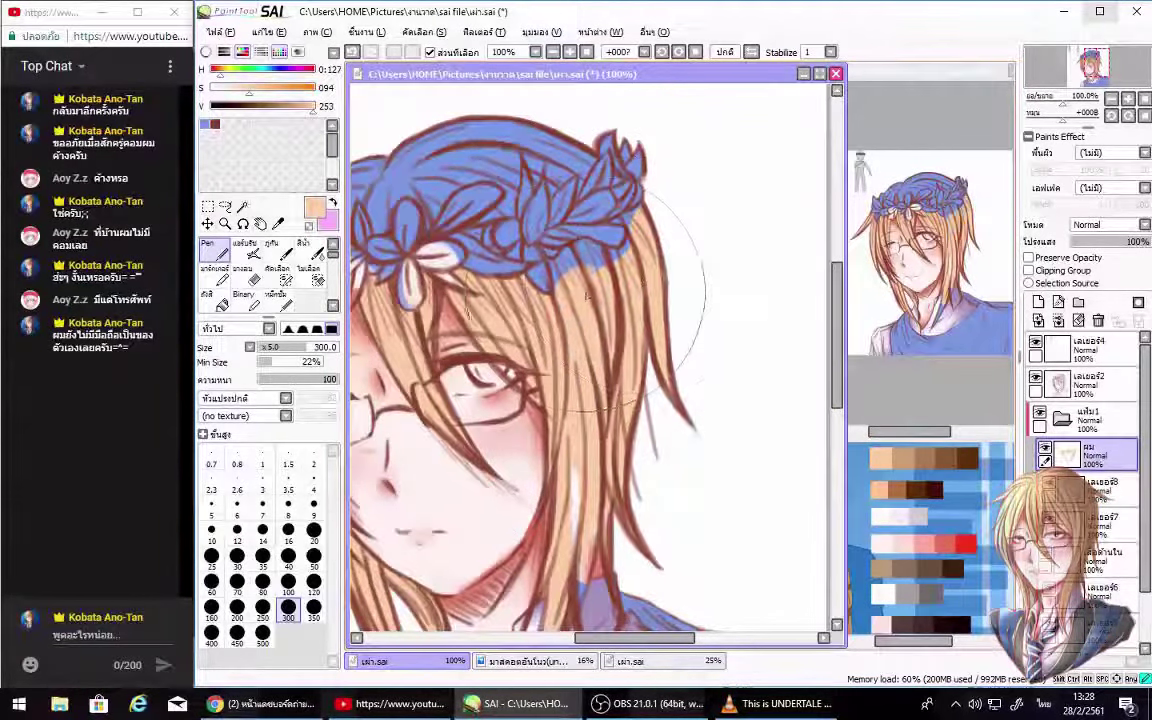
pyautogui.moveTo(574, 248)
pyautogui.mouseDown()
pyautogui.moveTo(563, 278)
pyautogui.moveTo(627, 253)
pyautogui.moveTo(620, 228)
pyautogui.moveTo(603, 256)
pyautogui.mouseUp()
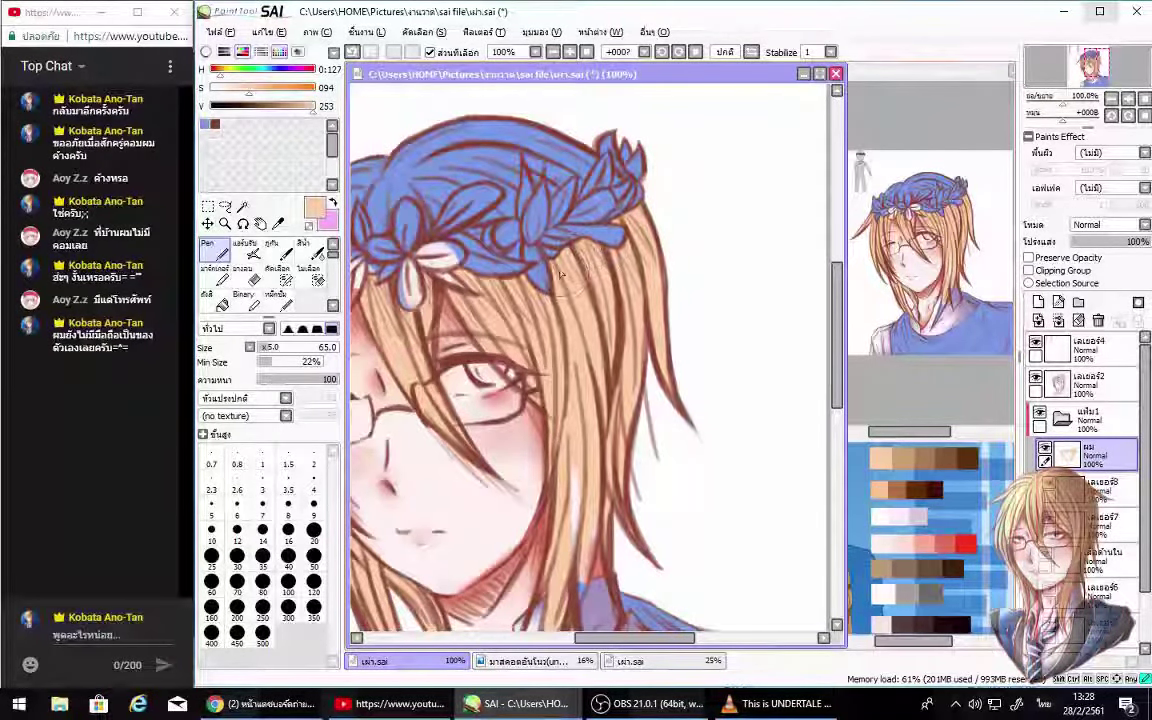
pyautogui.moveTo(515, 232); pyautogui.dragTo(498, 262)
pyautogui.moveTo(500, 510); pyautogui.dragTo(545, 552)
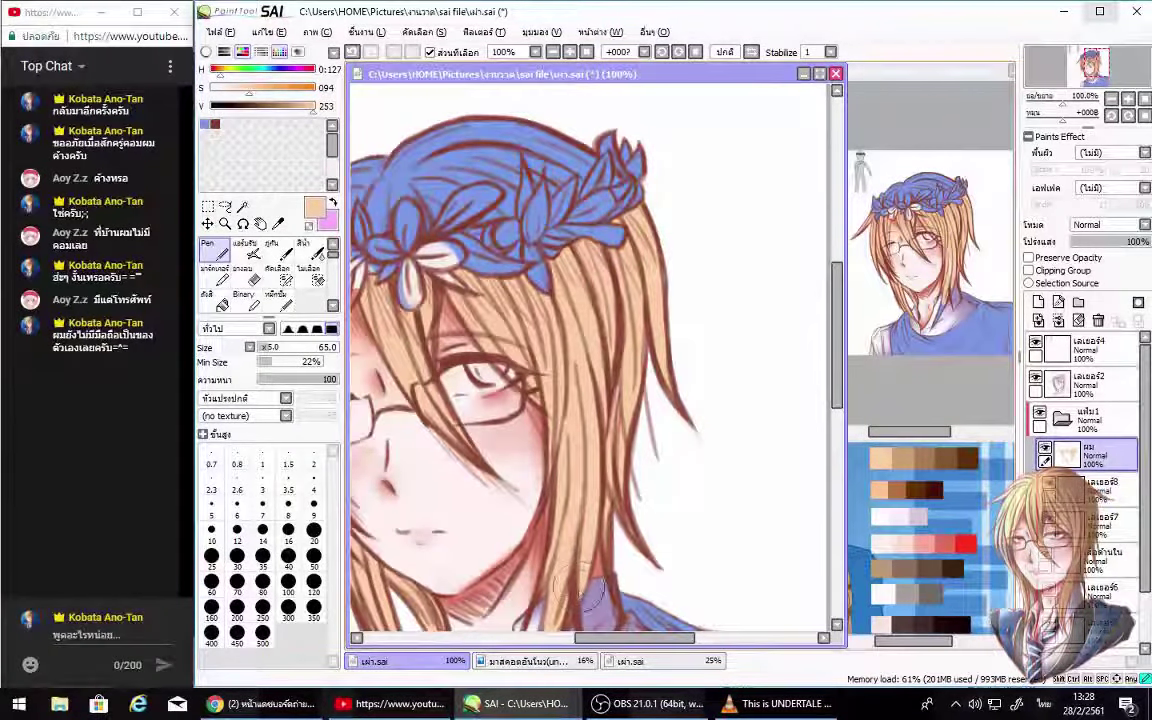
# Step: Undo the last stroke and continue the light tan fill on the strand hanging over the collar at Pen size 65
pyautogui.scroll(-3, 655, 435)
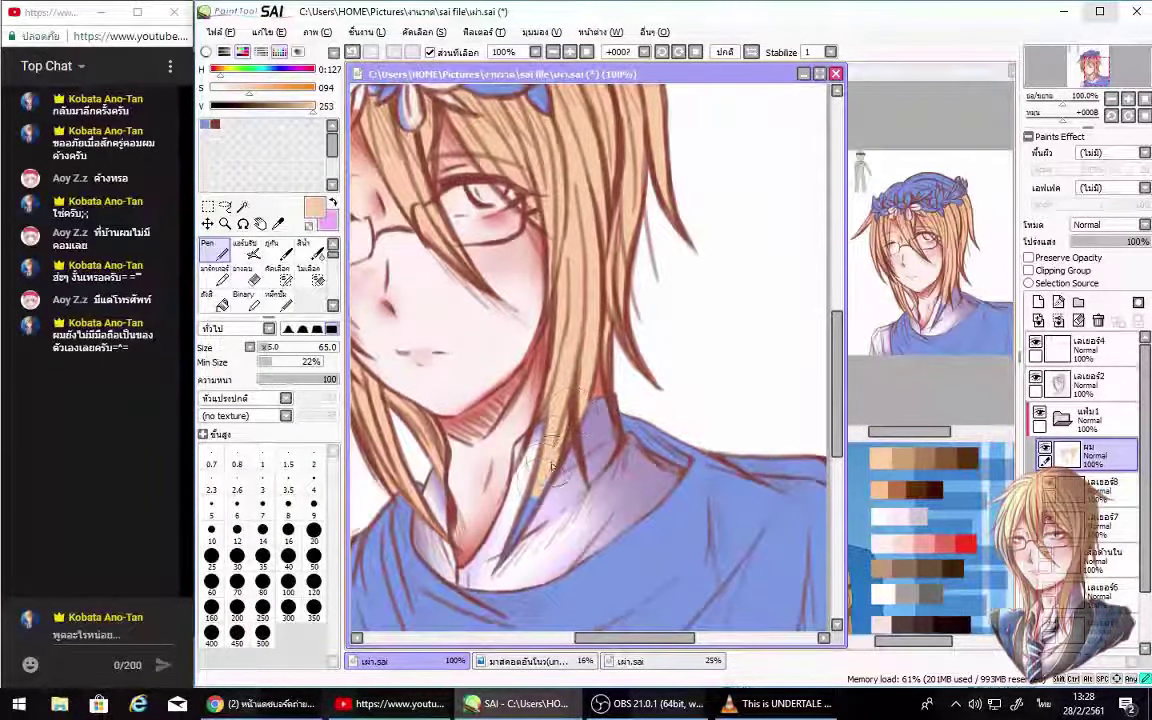
pyautogui.hotkey('ctrl', 'z')
pyautogui.moveTo(570, 407); pyautogui.dragTo(620, 355)
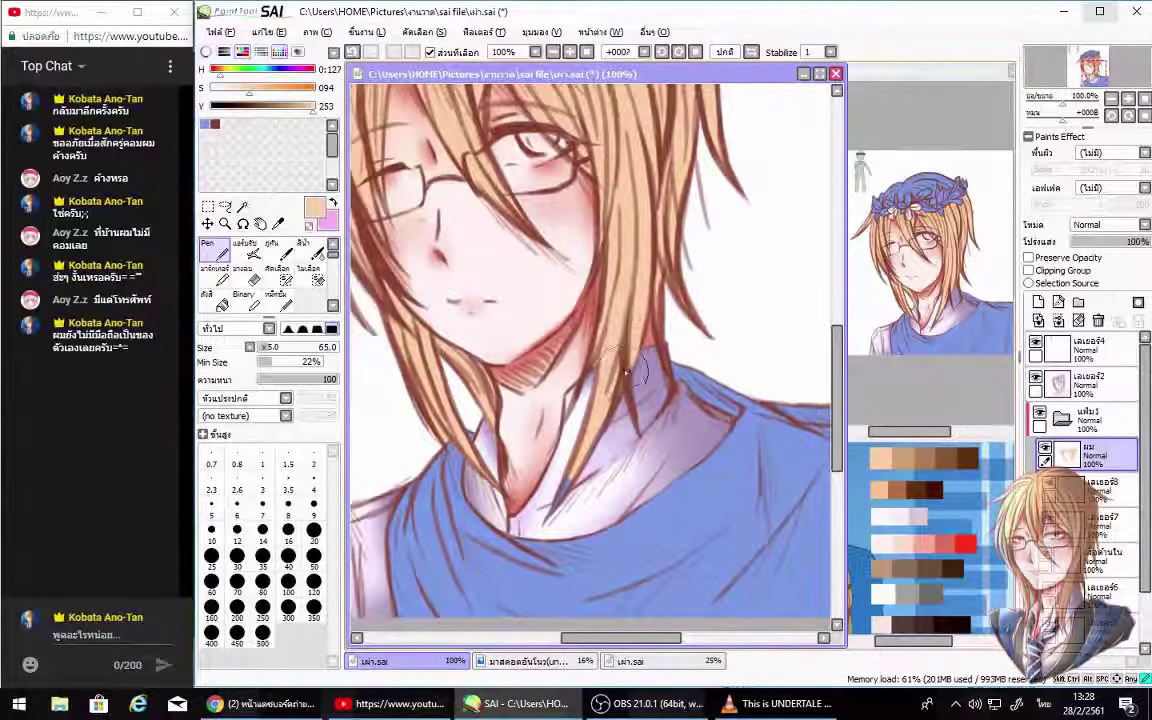
# Step: Set the Pen size to 90 and Min Size to 0%, and fill the collar strand to its pointed tip
pyautogui.scroll(-1, 612, 387)
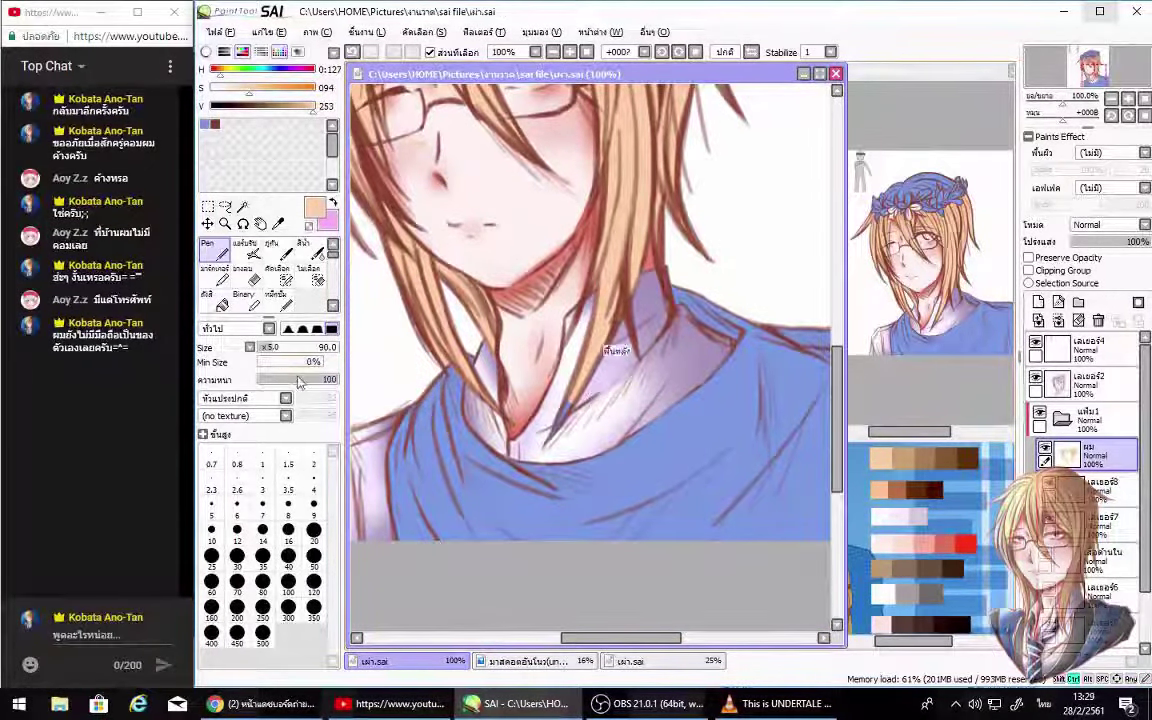
pyautogui.hotkey('ctrl', '+')
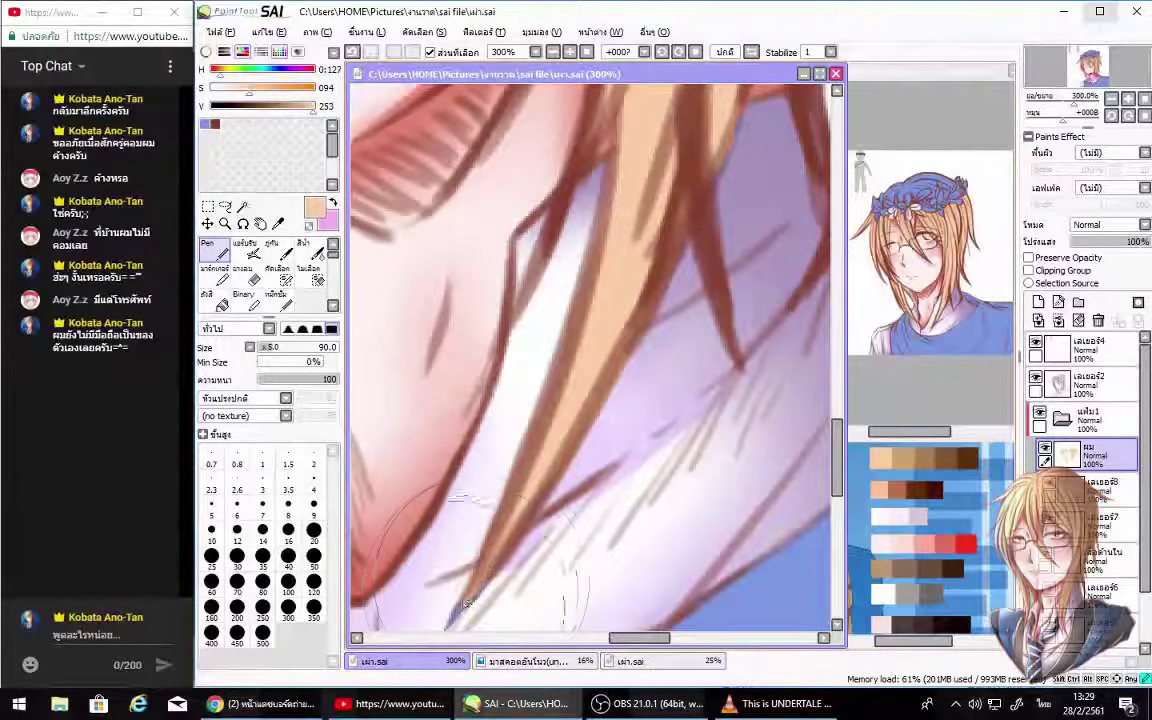
pyautogui.moveTo(465, 603); pyautogui.dragTo(420, 545)
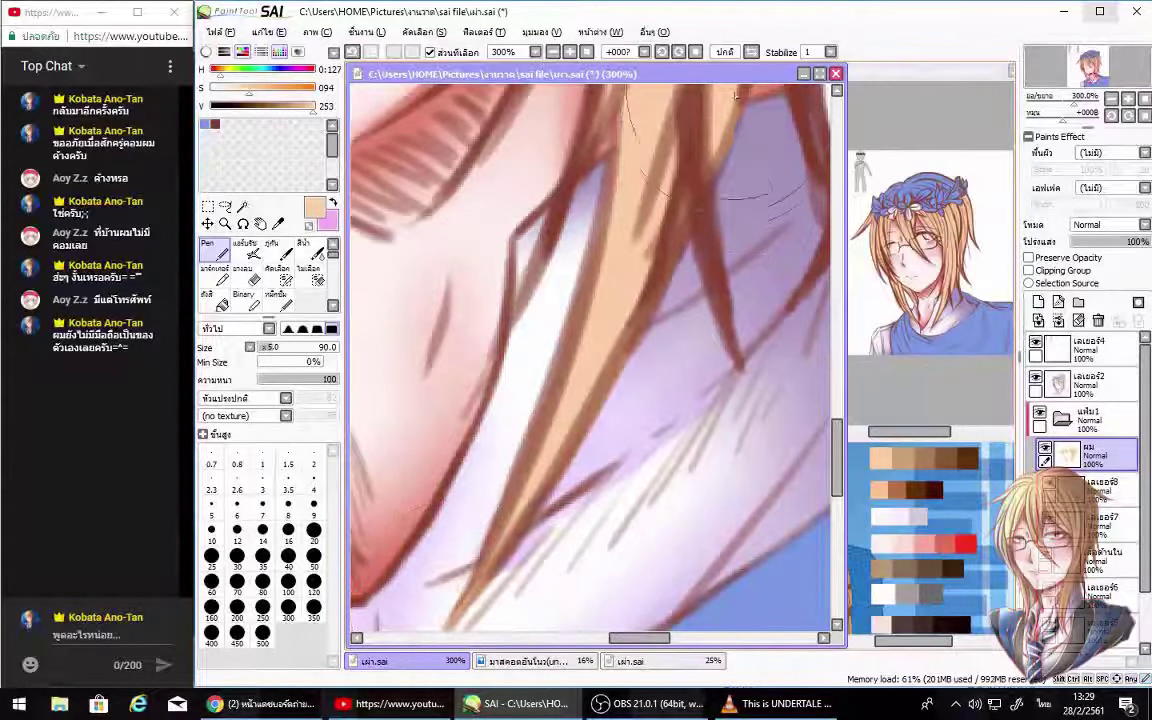
pyautogui.moveTo(601, 230); pyautogui.dragTo(675, 360)
# Step: Paint the hair above the flower crown light tan, filling the gaps between its leaves and petals at Pen size 90
pyautogui.scroll(6, 675, 360)
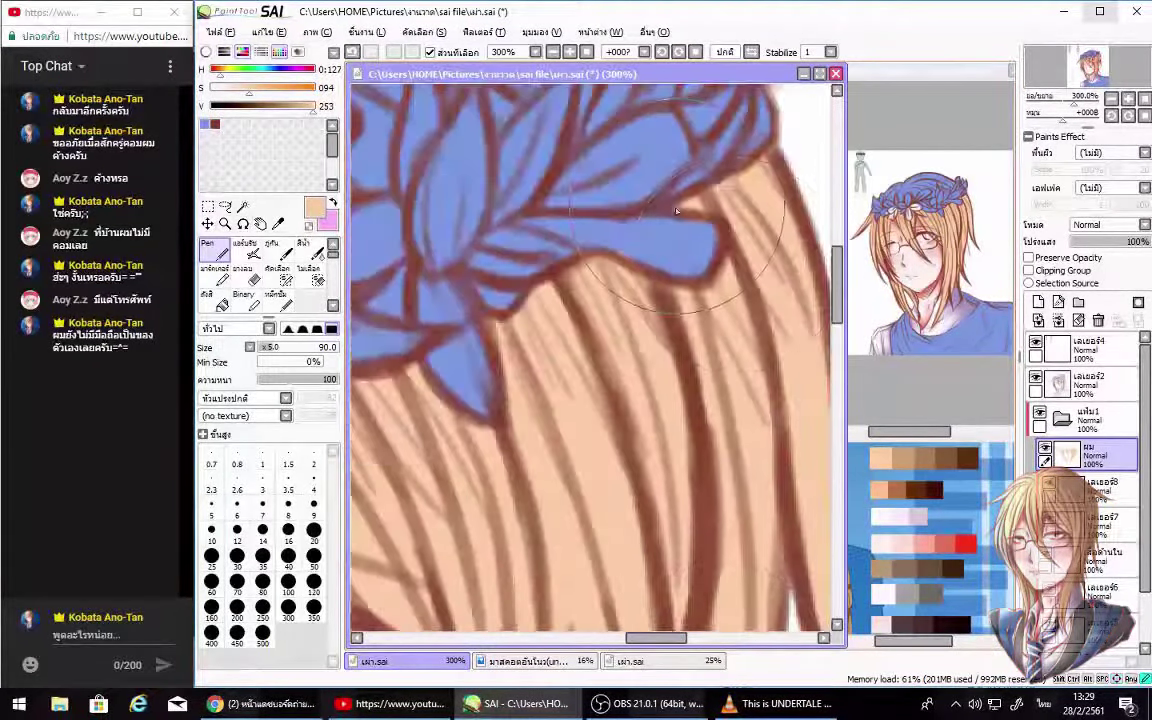
pyautogui.hscroll(-8, 660, 300)
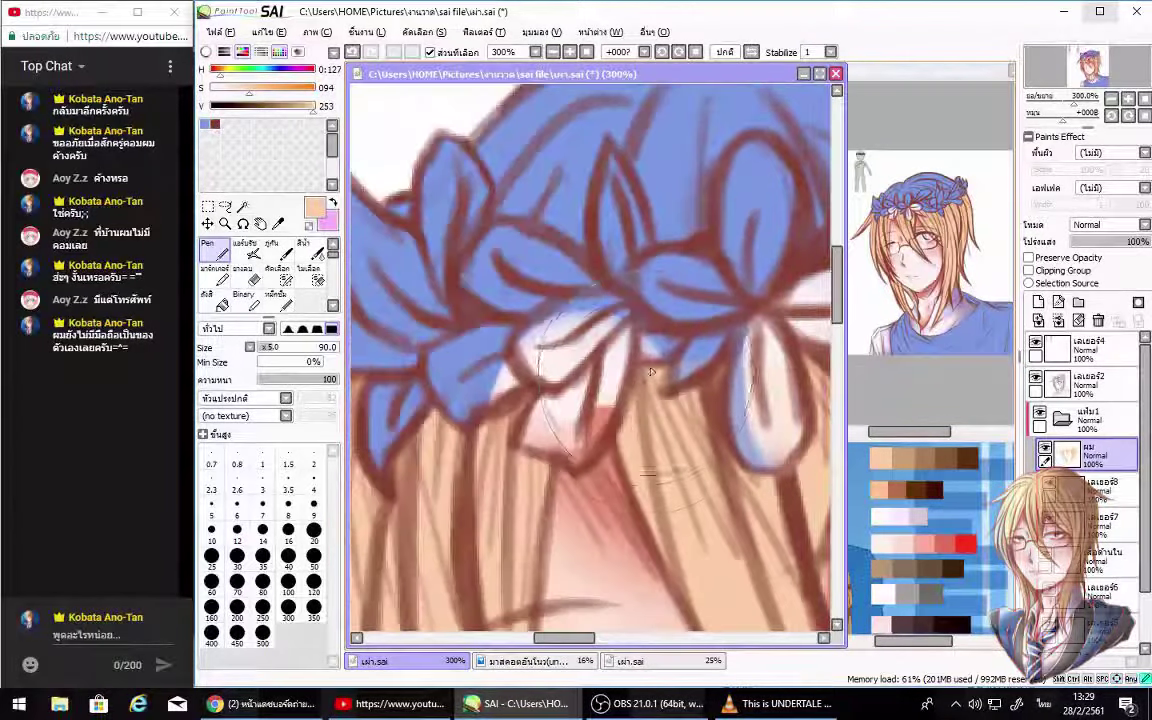
pyautogui.scroll(3, 650, 372)
pyautogui.hscroll(-3, 640, 350)
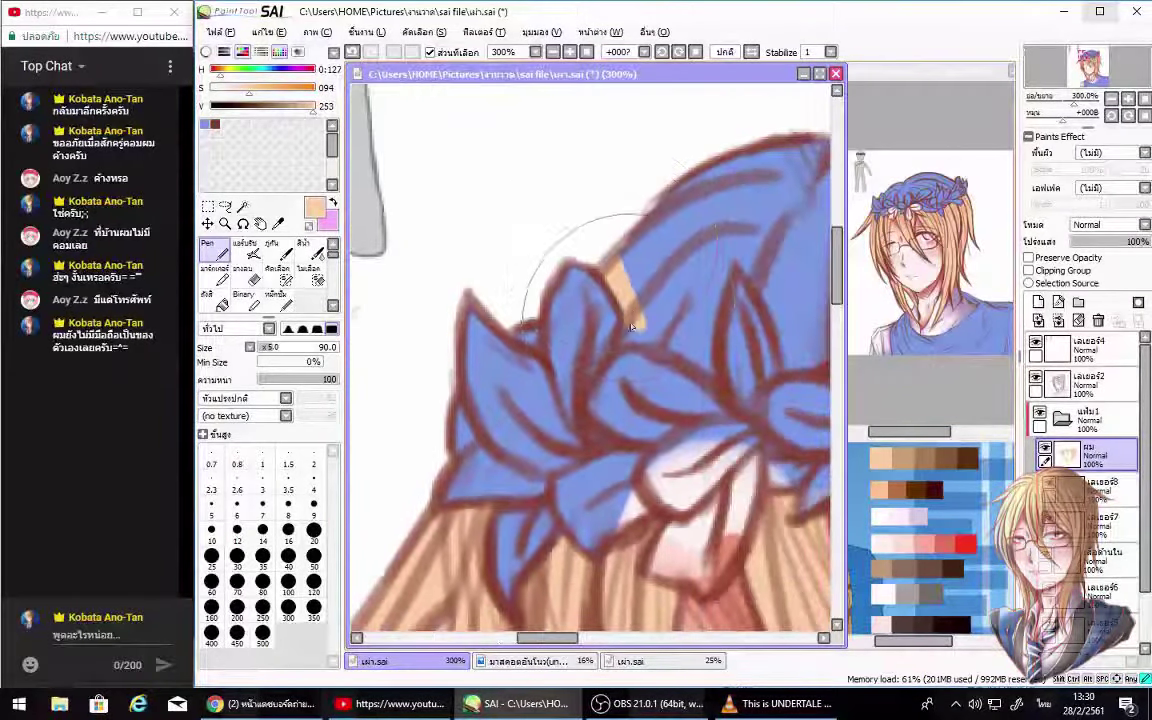
pyautogui.moveTo(600, 300); pyautogui.dragTo(645, 345)
pyautogui.moveTo(590, 240)
pyautogui.mouseDown()
pyautogui.moveTo(664, 302)
pyautogui.moveTo(675, 297)
pyautogui.moveTo(712, 326)
pyautogui.mouseUp()
pyautogui.hscroll(3, 698, 299)
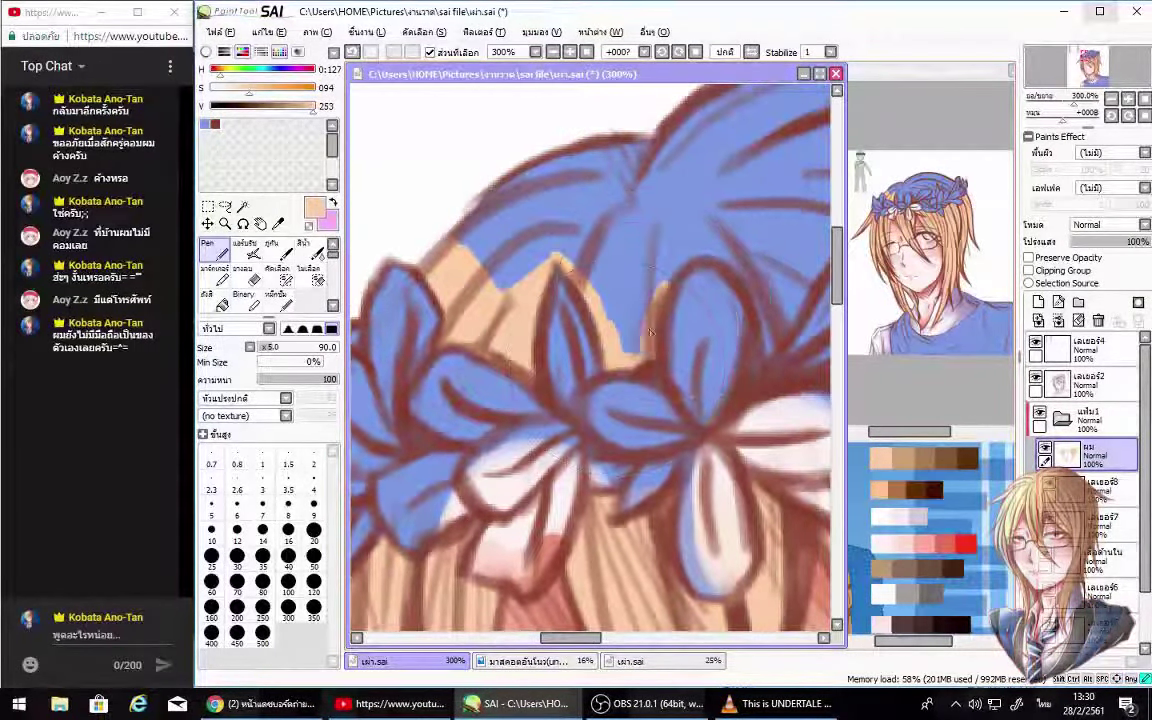
pyautogui.moveTo(615, 318); pyautogui.dragTo(567, 273)
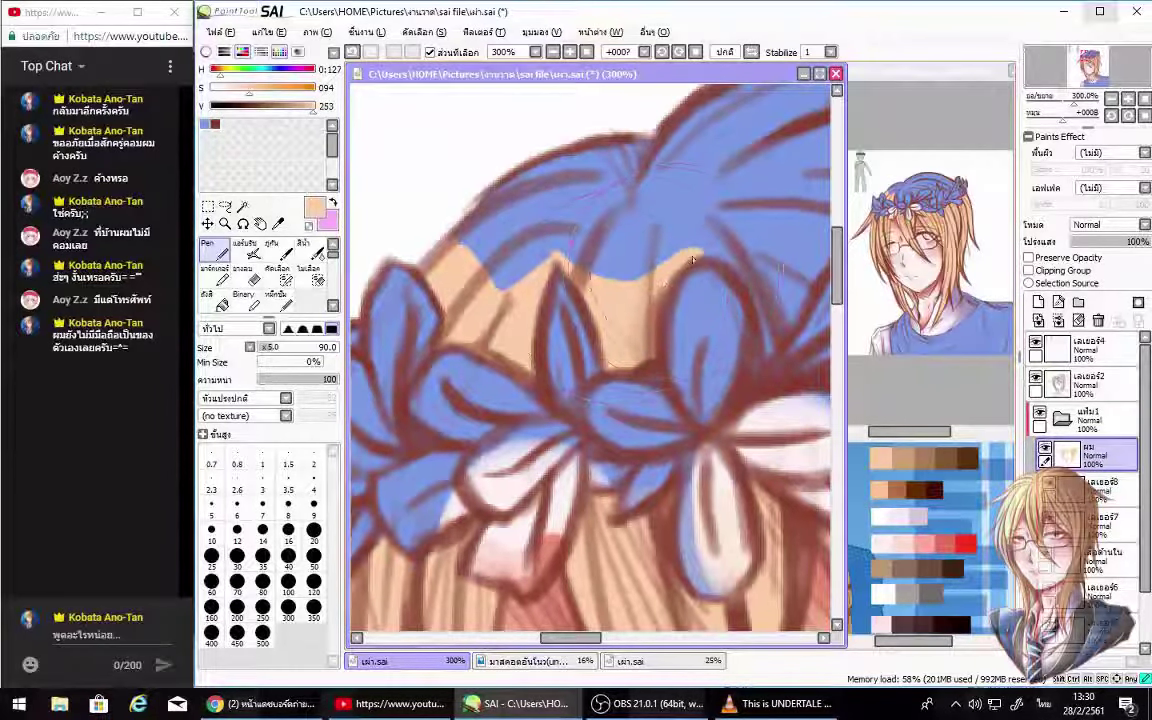
# Step: Check the live stream's status in OBS
pyautogui.click(660, 708)
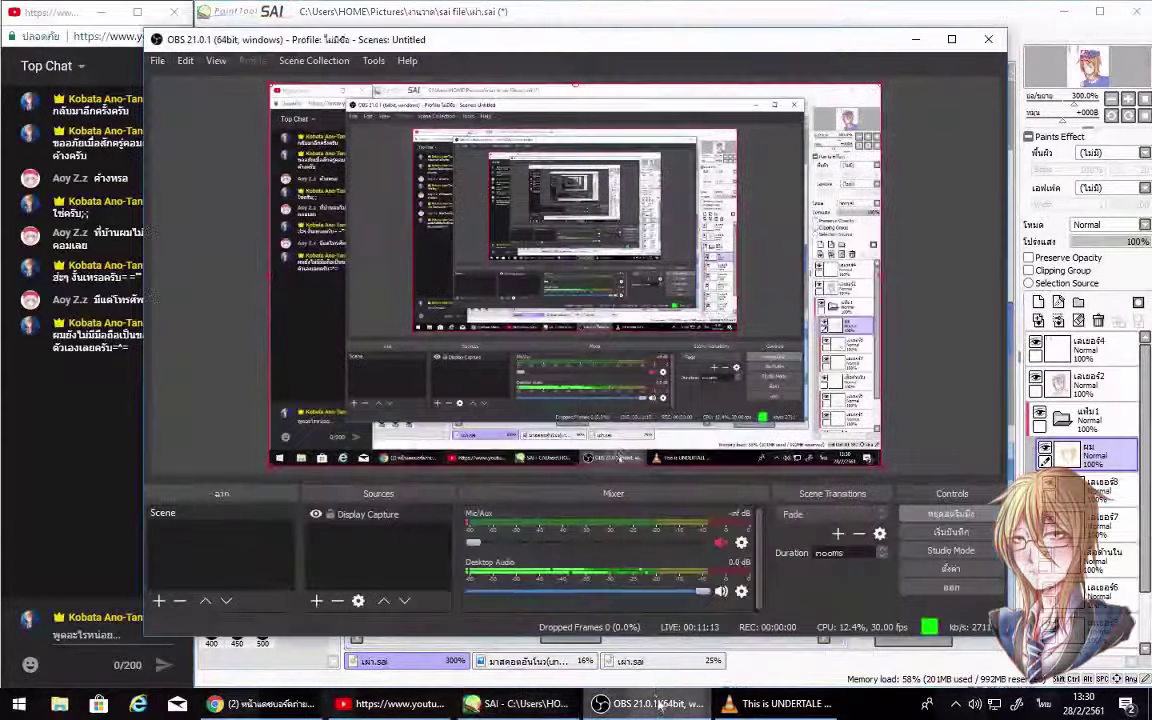
pyautogui.click(660, 708)
pyautogui.click(170, 66)
pyautogui.click(120, 92)
pyautogui.click(30, 66)
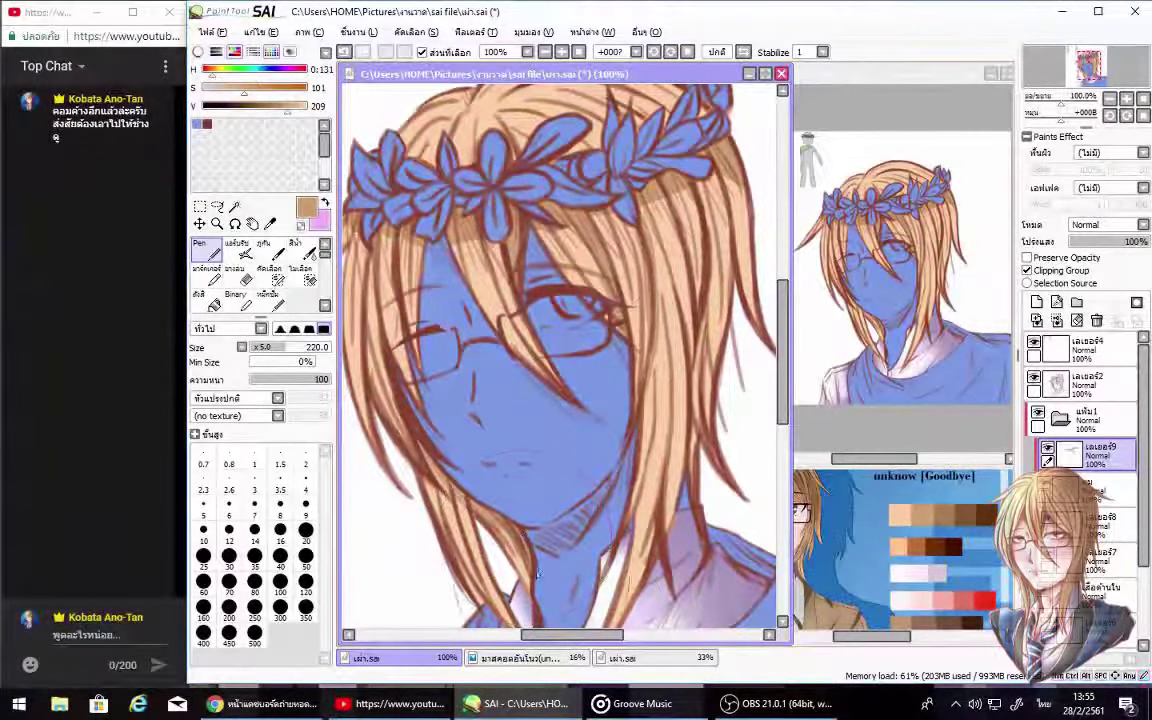
# Step: Shade the side hair below the flower crown and the top of the head darker tan, raising the Pen to Size 325 and Min Size 12%
pyautogui.moveTo(650, 240); pyautogui.dragTo(625, 430)
pyautogui.moveTo(645, 165); pyautogui.dragTo(630, 380)
pyautogui.moveTo(600, 180); pyautogui.dragTo(630, 340)
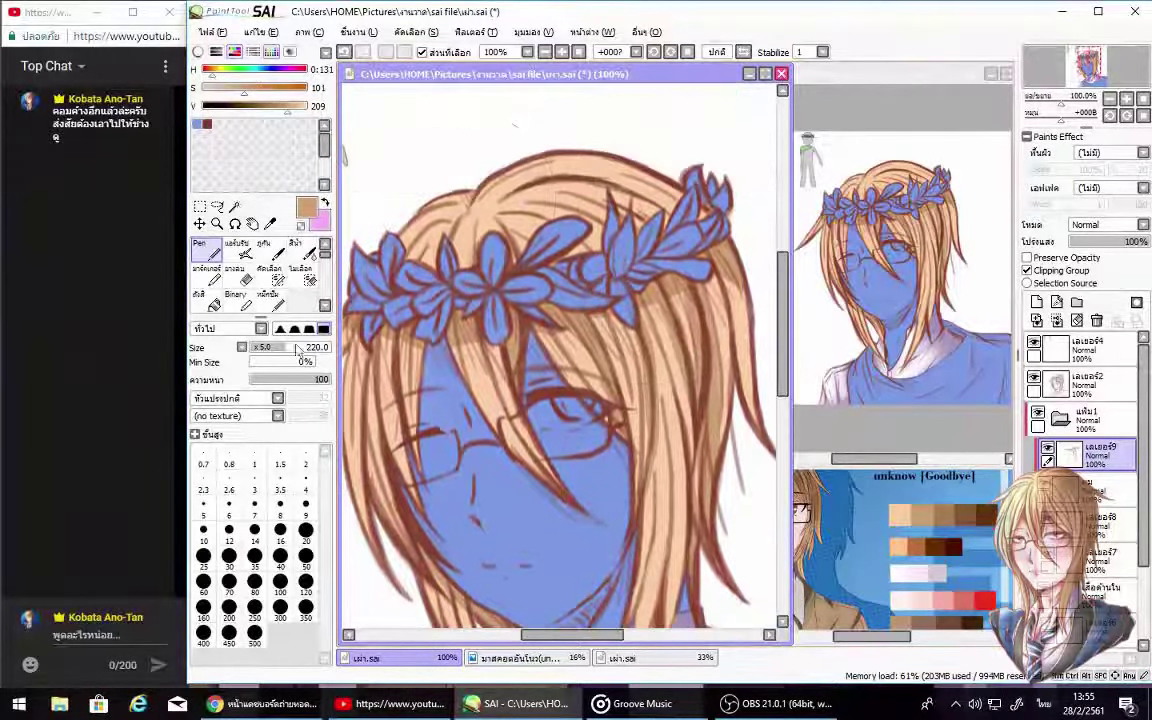
pyautogui.moveTo(512, 107); pyautogui.dragTo(512, 202)
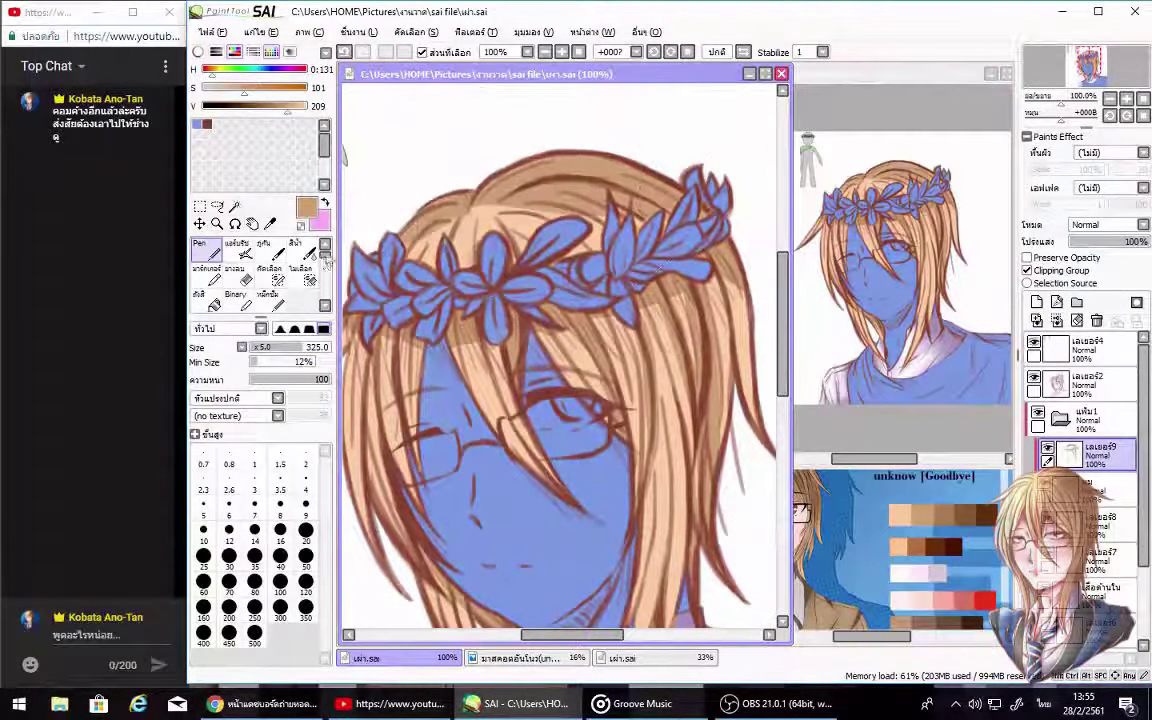
# Step: Blend the hair shading below the crown with the blur brush at Size 100 and Min Size 11%, with the layer's fringe effect on
pyautogui.press('b')
pyautogui.click(298, 346)
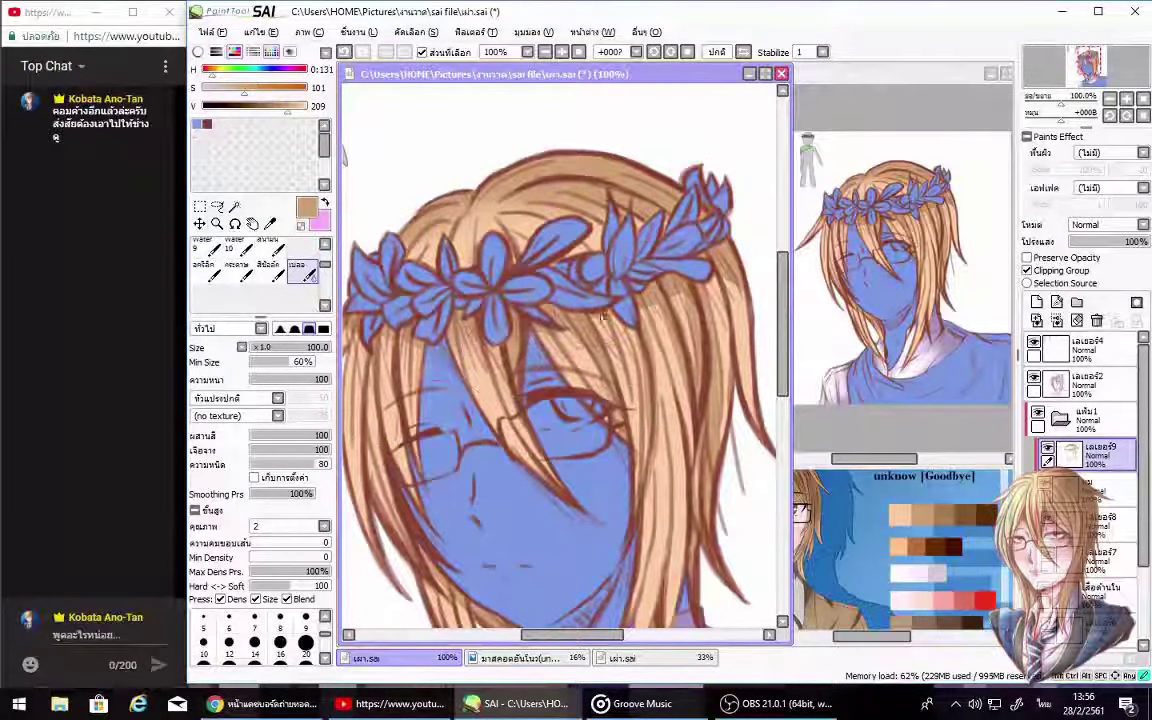
pyautogui.click(1110, 188)
pyautogui.click(1003, 198)
pyautogui.moveTo(284, 364); pyautogui.dragTo(257, 363)
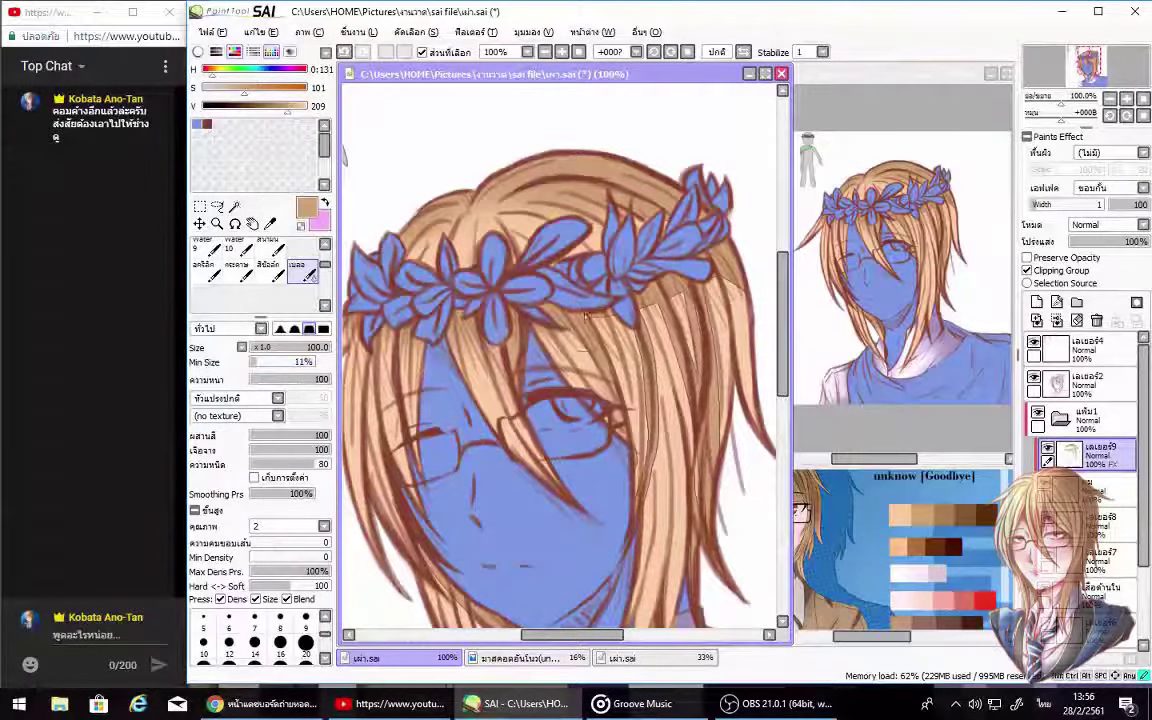
pyautogui.moveTo(647, 434)
pyautogui.mouseDown()
pyautogui.moveTo(624, 331)
pyautogui.moveTo(656, 349)
pyautogui.moveTo(663, 331)
pyautogui.moveTo(676, 462)
pyautogui.moveTo(640, 282)
pyautogui.mouseUp()
# Step: Reply in the live chat that there is no plan to draw the requested character yet, but a speed paint will be posted if it happens
pyautogui.click(100, 634)
pyautogui.write('เล')
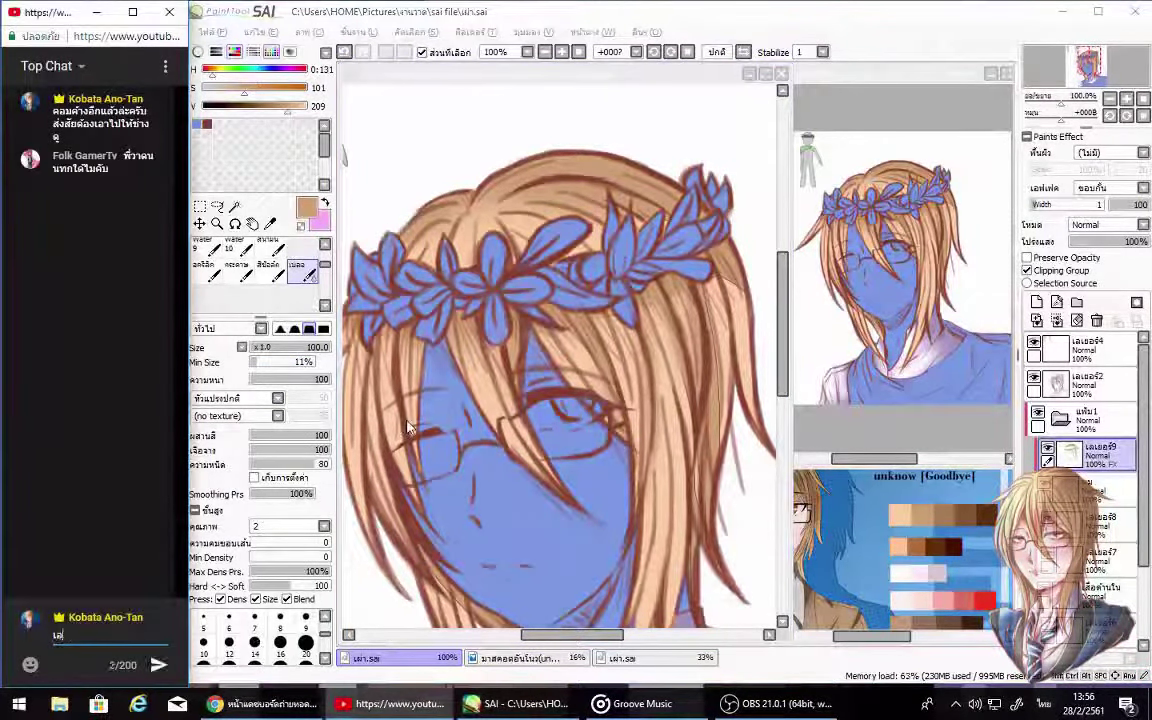
pyautogui.write('...ตอนนี้ยังไม่มีแผน')
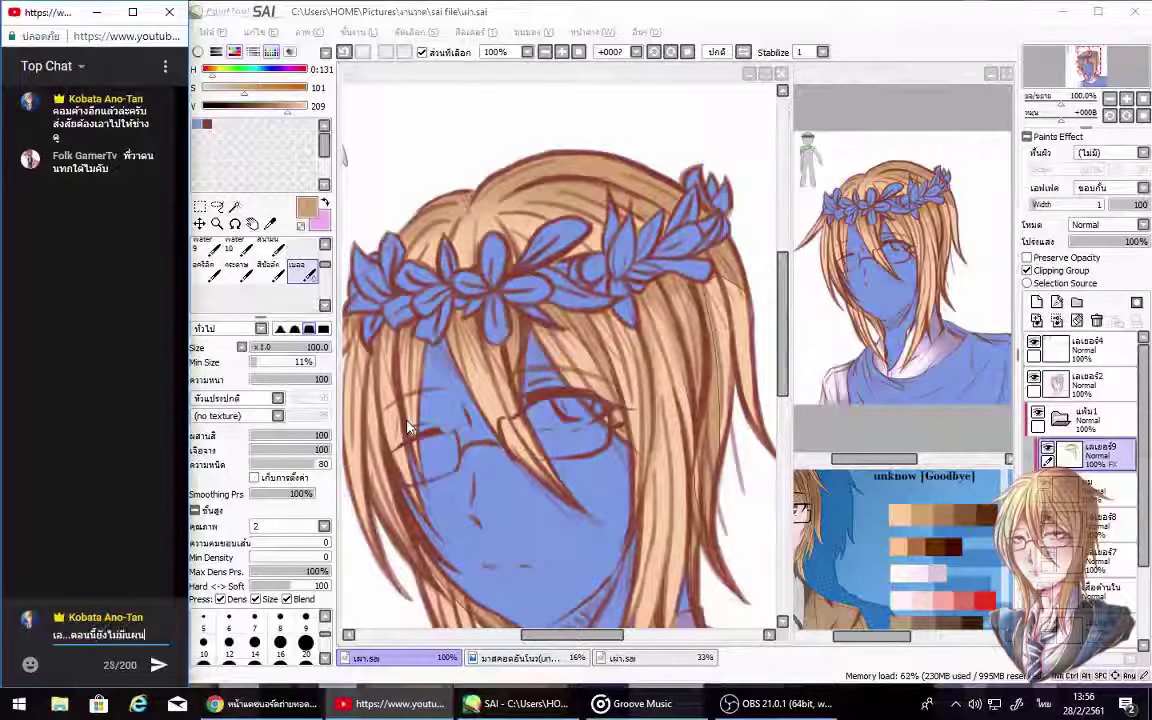
pyautogui.write('วาดนนท์คร')
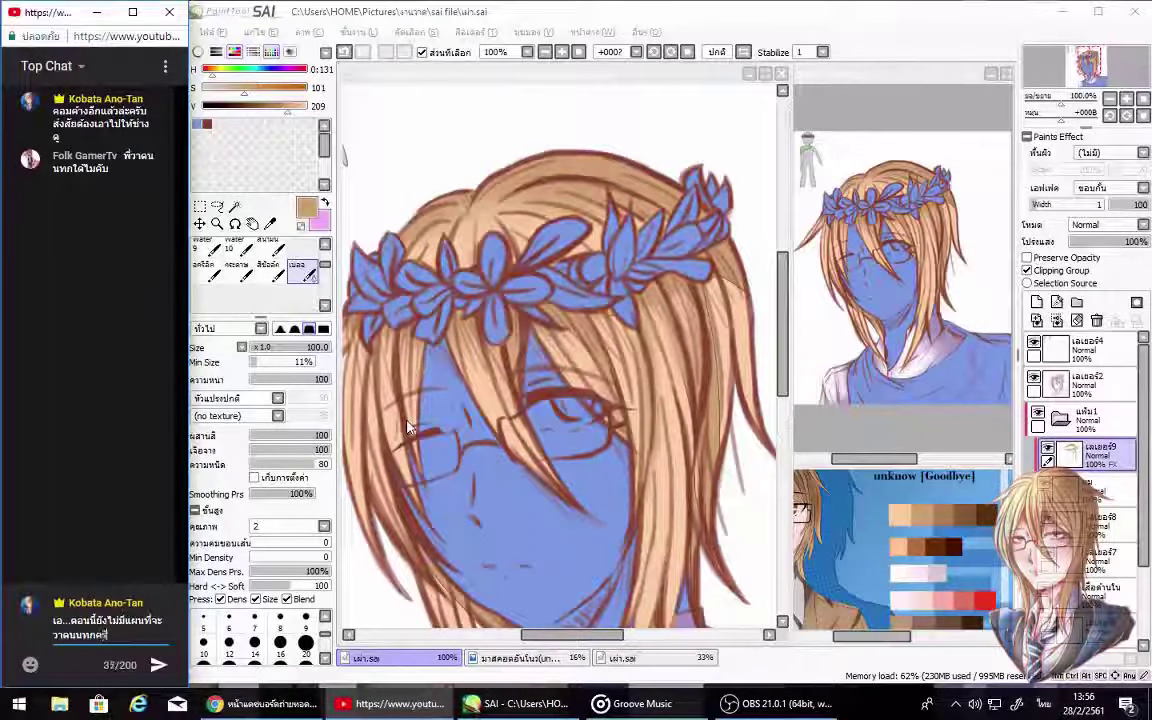
pyautogui.write('าผมวาดแล้วผมจะลง')
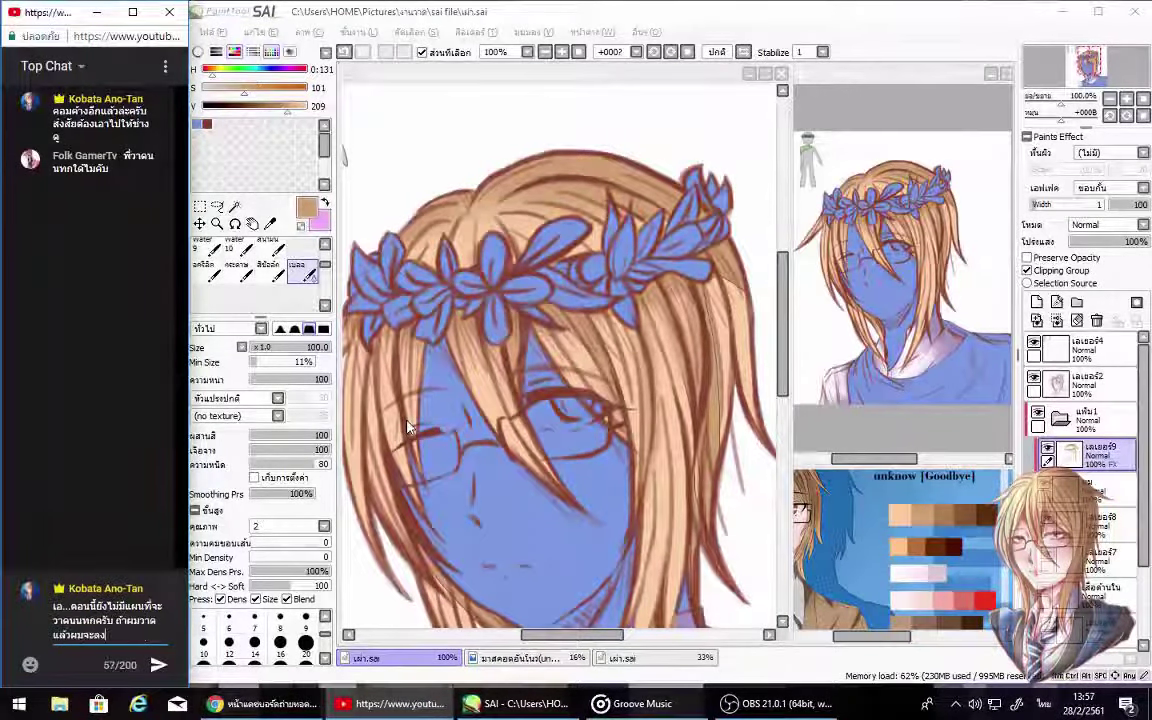
pyautogui.hotkey('alt', 'shift')
pyautogui.write('speed paint')
pyautogui.hotkey('alt', 'shift')
pyautogui.write('ไว้ให้นะครับ')
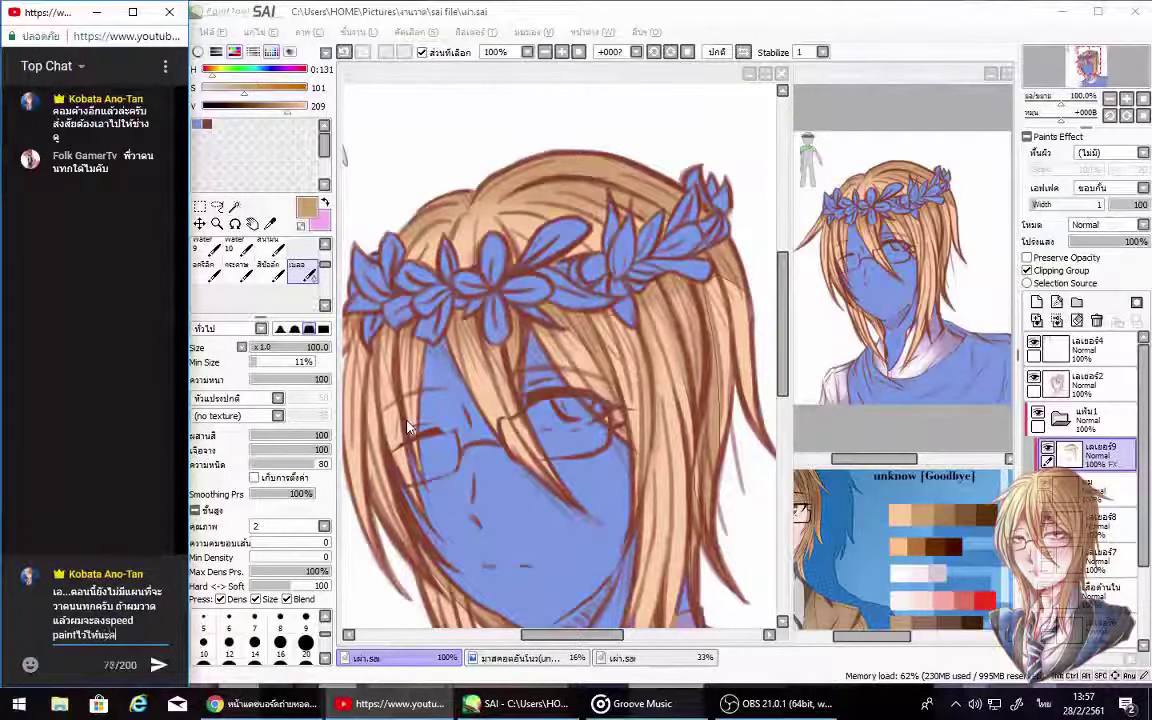
pyautogui.press('Return')
pyautogui.click(451, 380)
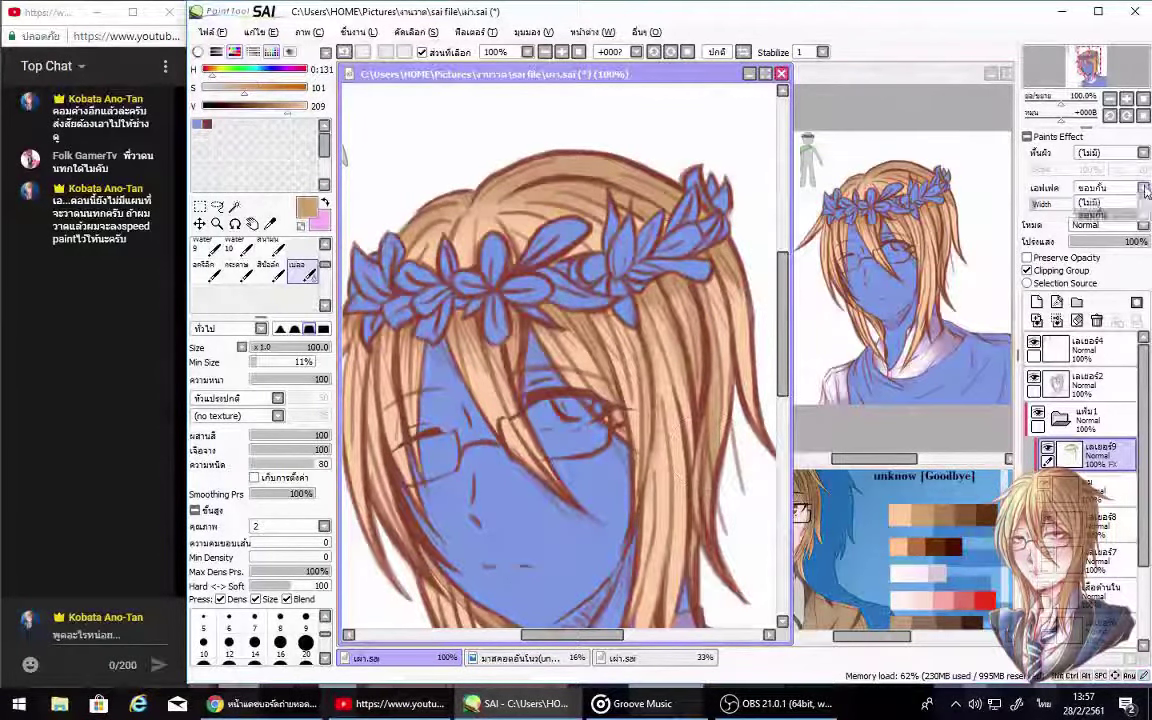
# Step: Shade the long strands beside the face and neck tan with the Pen at Size 200, and clear the selection
pyautogui.scroll(-3, 436, 428)
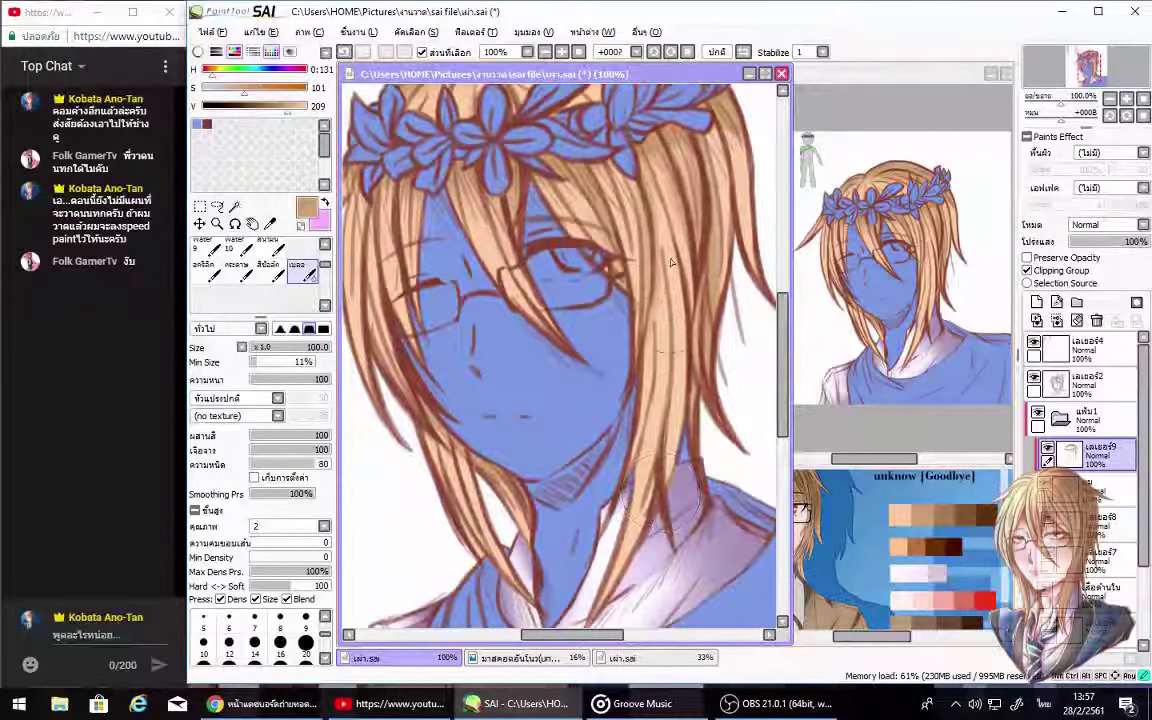
pyautogui.press('n')
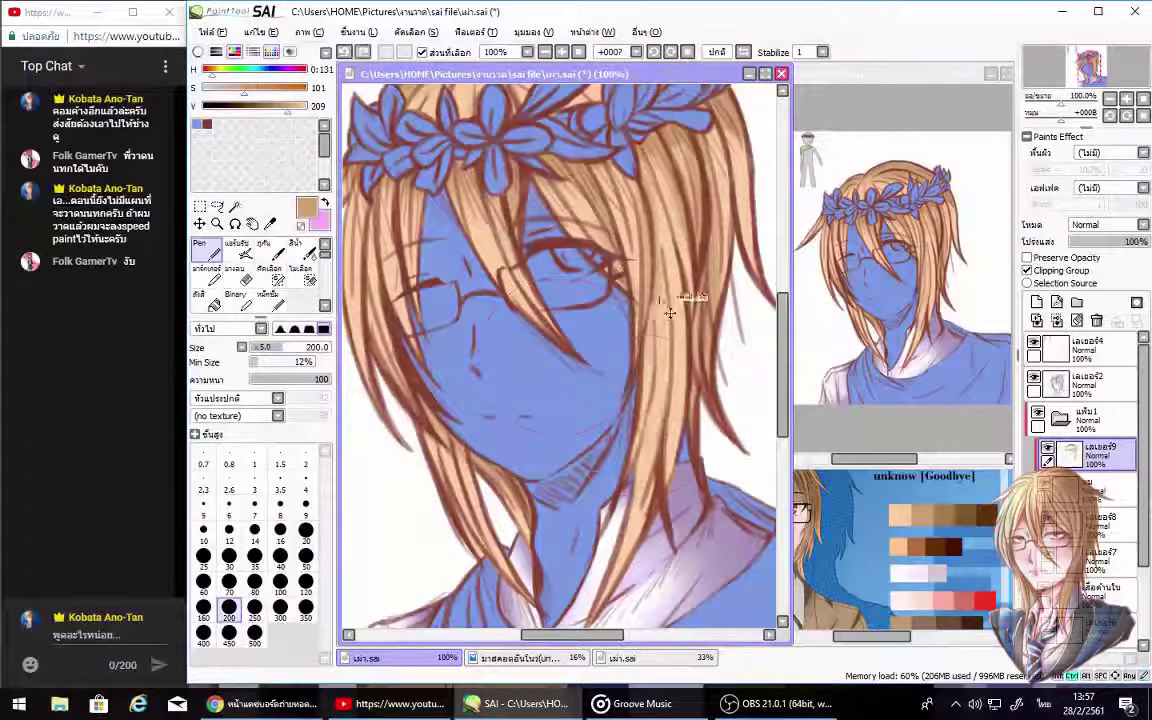
pyautogui.scroll(1, 510, 510)
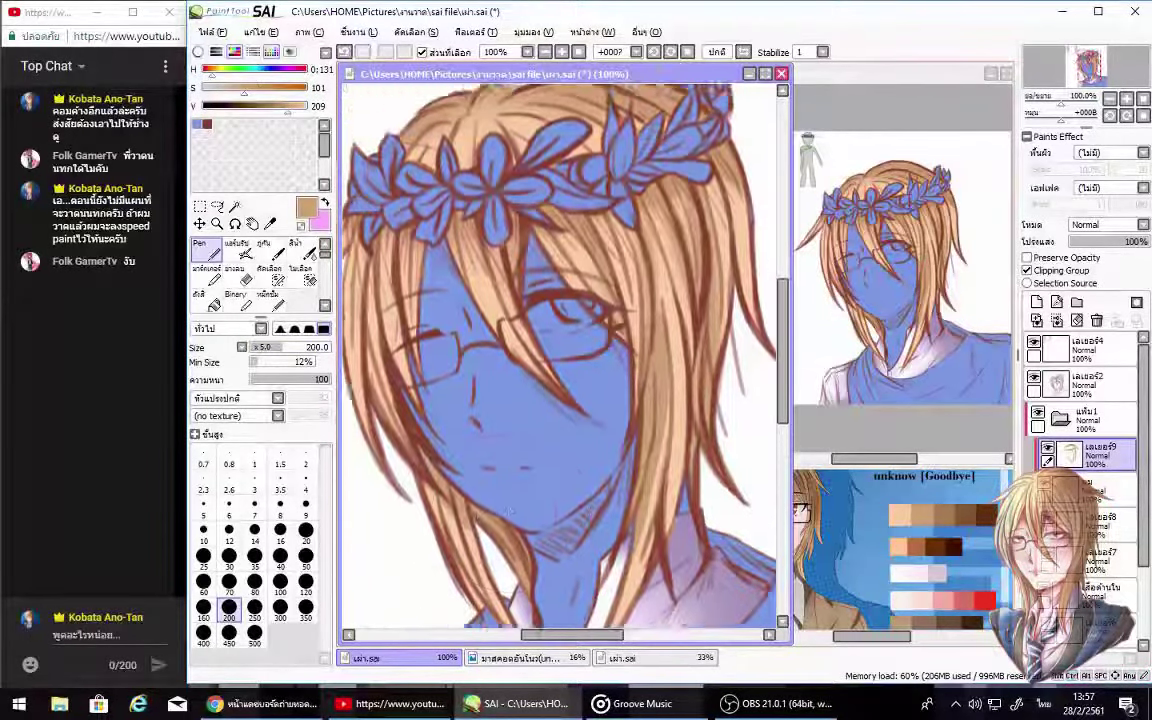
pyautogui.hotkey('ctrl', 'd')
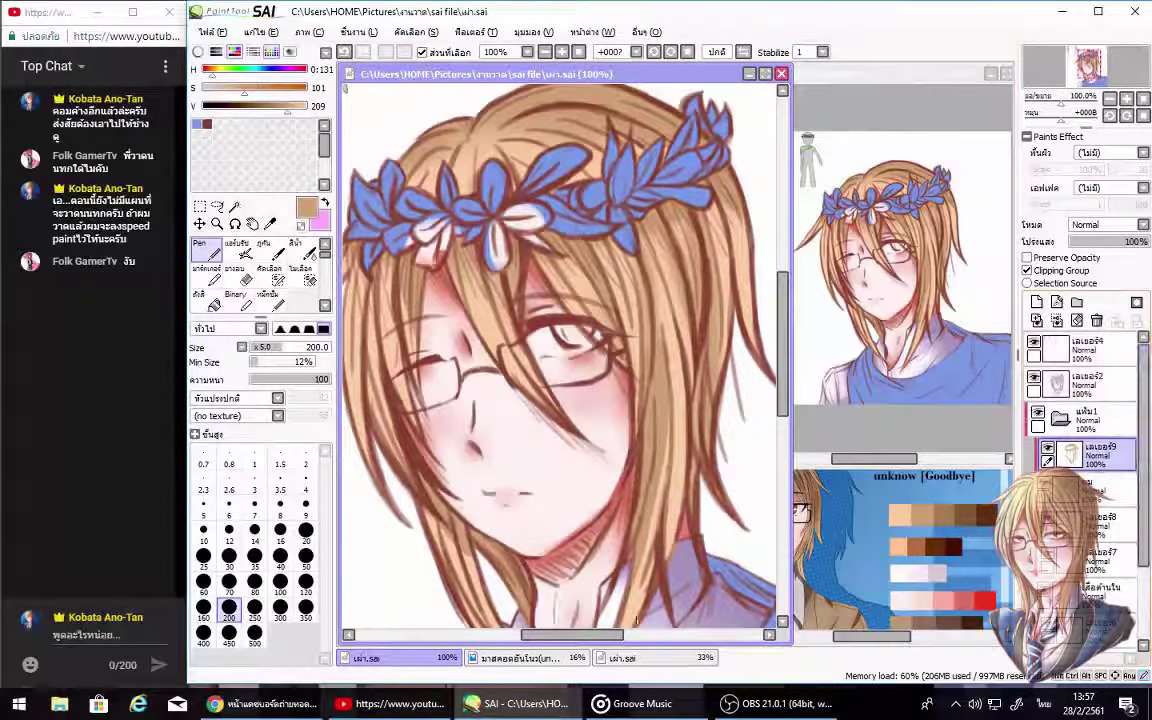
# Step: Thank the encouraging viewer in the live chat with "ครับ ขอบคุณครับ"
pyautogui.click(97, 634)
pyautogui.write('ครับ ขอบค')
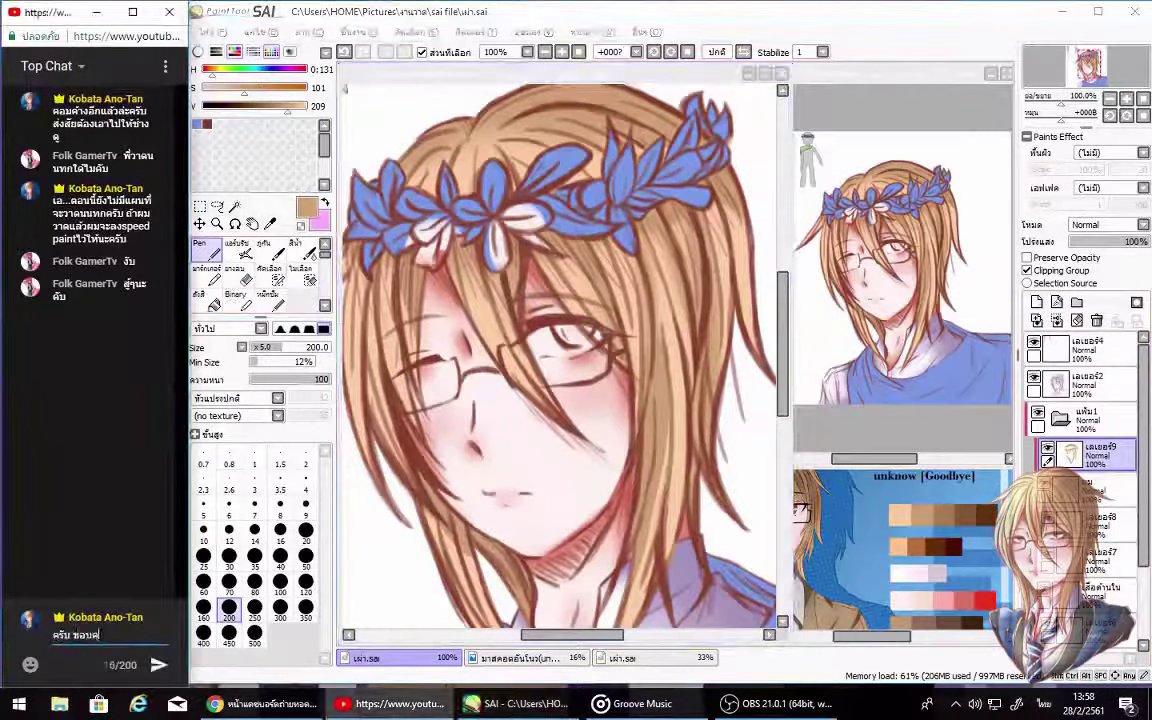
pyautogui.write('ุณครับ')
pyautogui.press('Return')
pyautogui.click(680, 347)
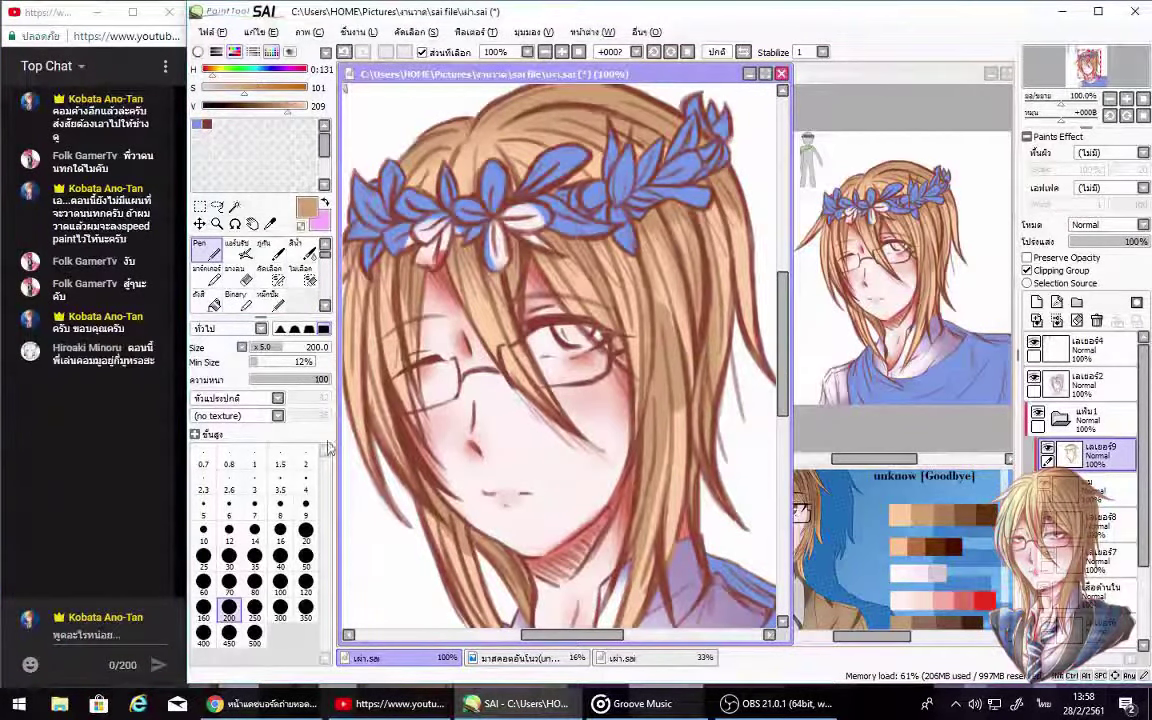
# Step: Answer the viewer's question about the community in the live chat with "1ครับ"
pyautogui.click(97, 634)
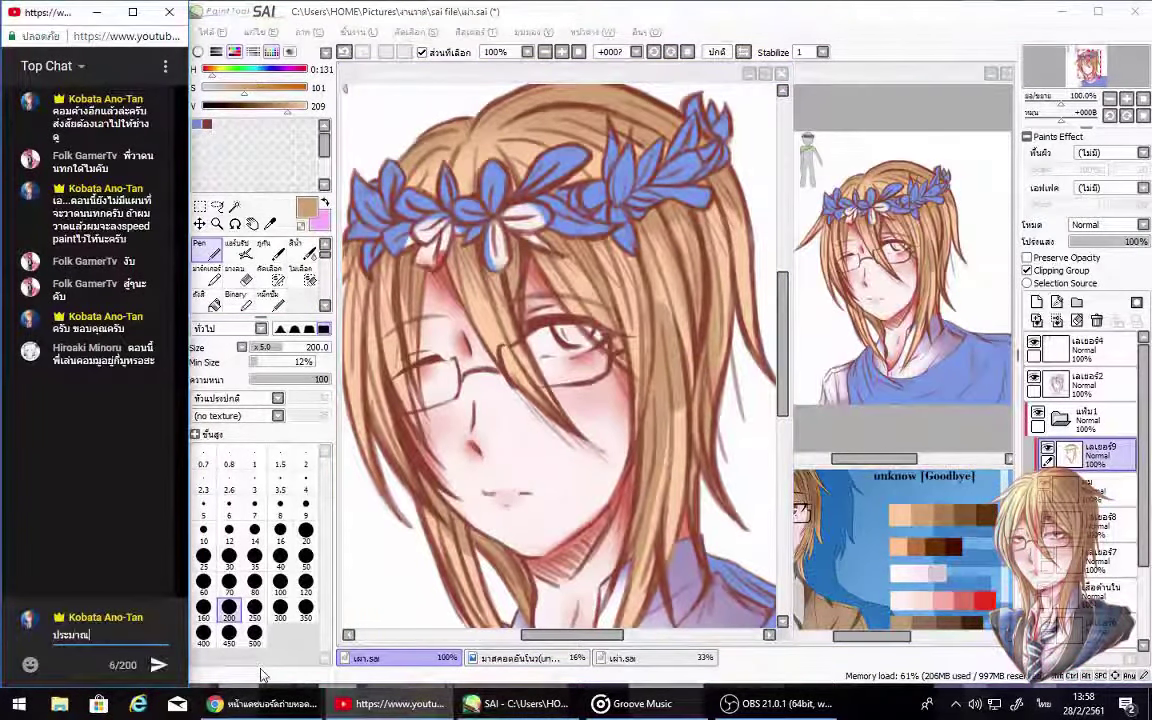
pyautogui.write('ประมาณ')
pyautogui.press('BackSpace')
pyautogui.write('ี')
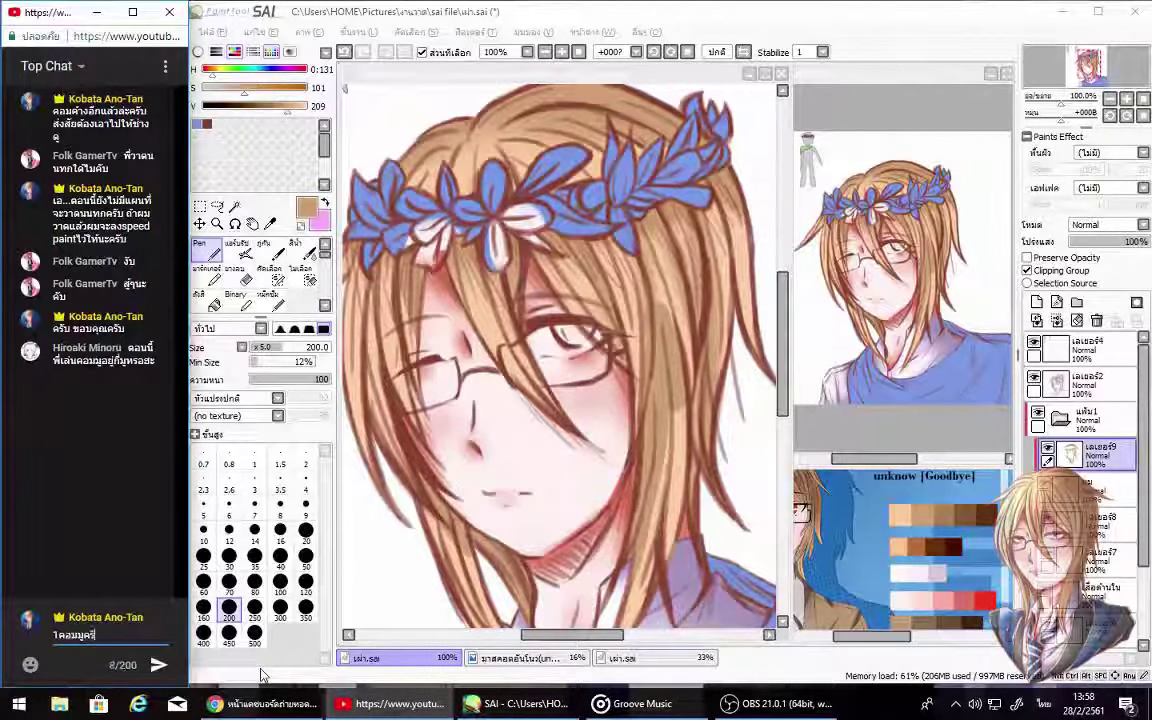
pyautogui.click(583, 367)
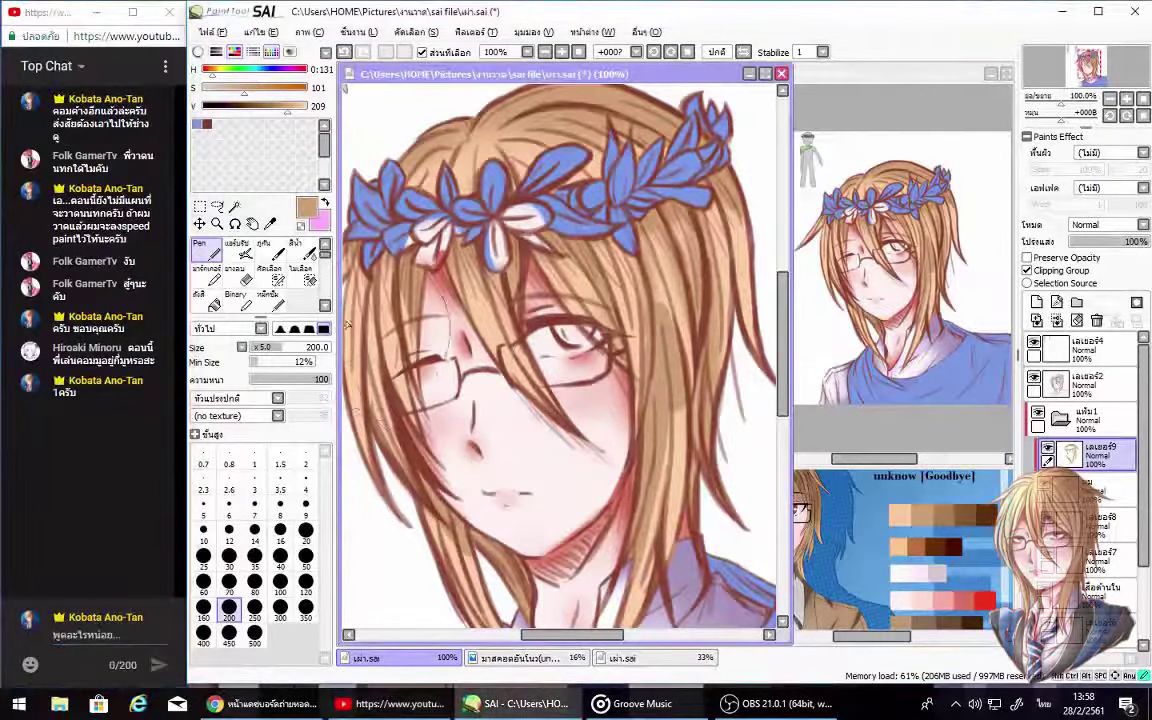
# Step: Blend the tan shading on the strands down to the collar with the blur brush at Size 100 and Min Size 31%
pyautogui.press('b')
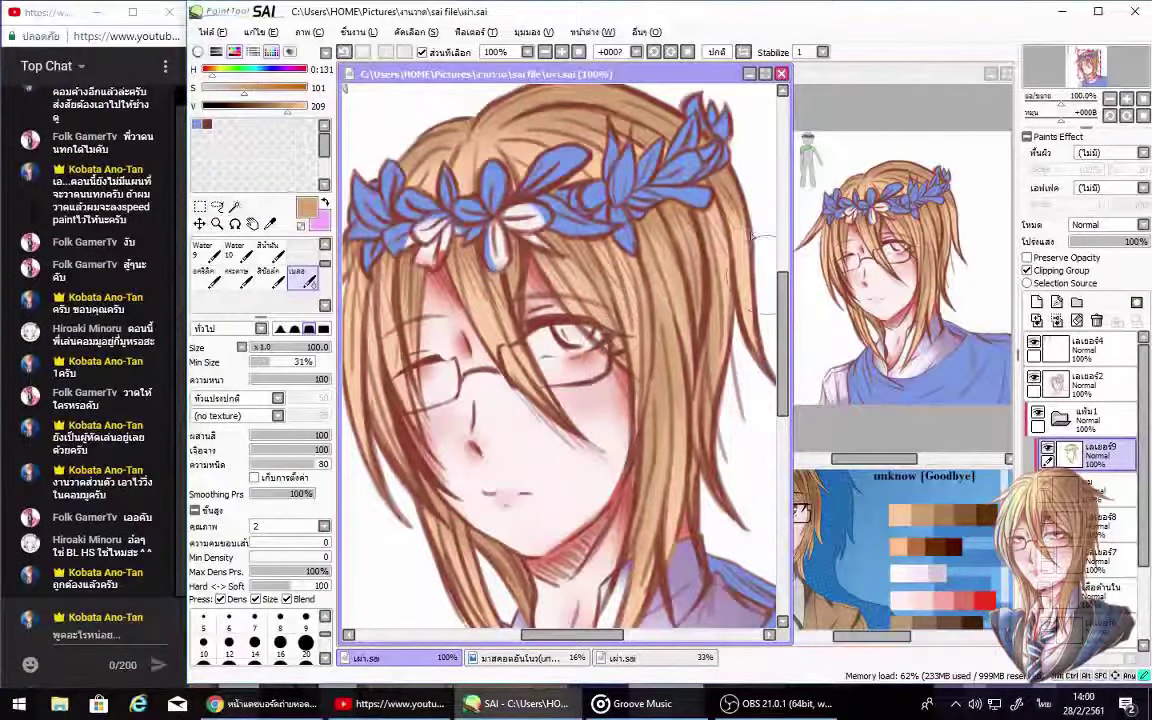
pyautogui.scroll(-3, 704, 329)
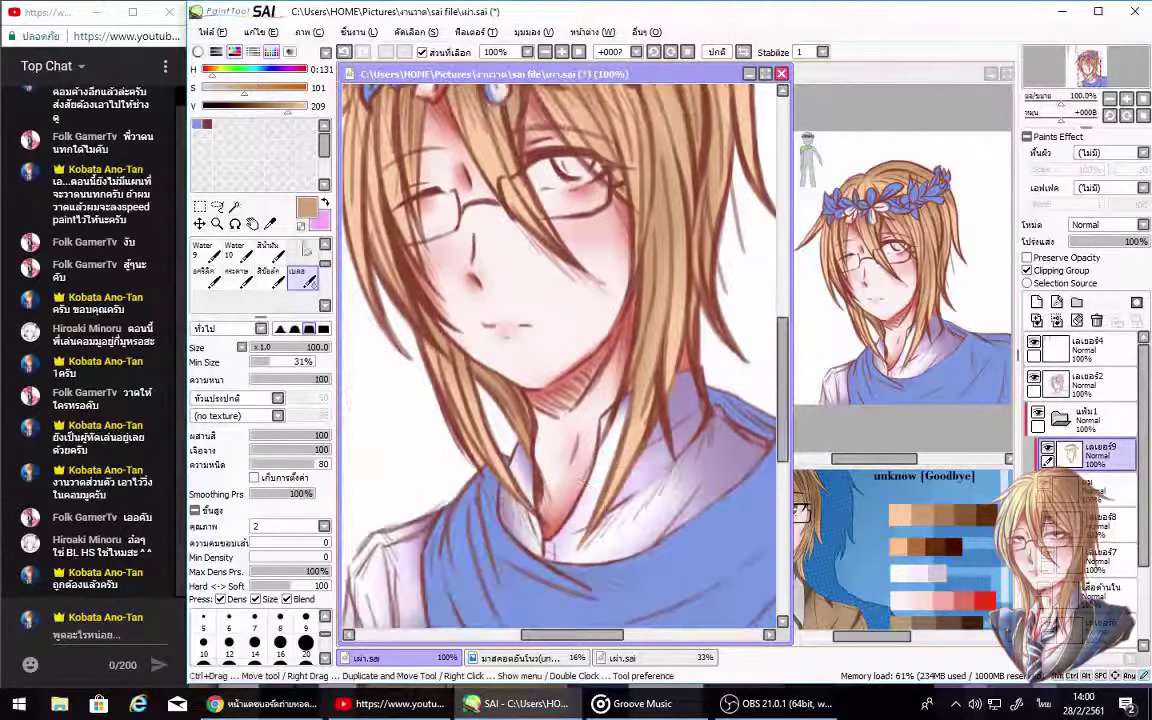
pyautogui.click(200, 250)
pyautogui.click(299, 275)
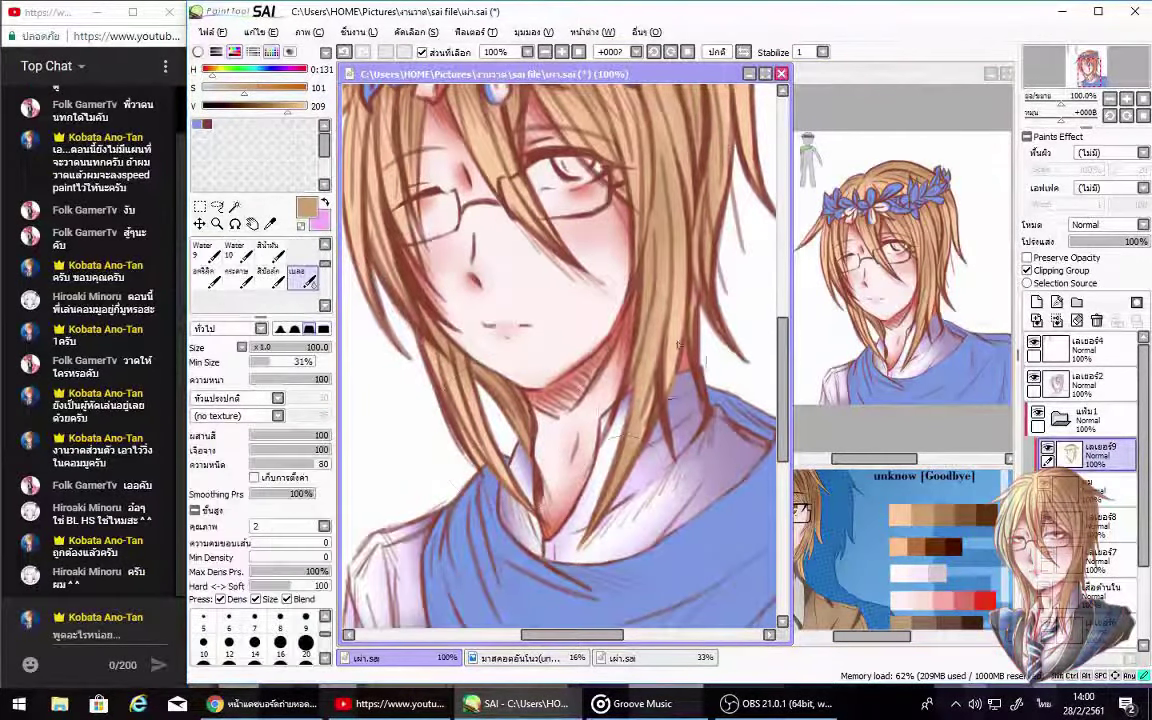
pyautogui.scroll(5, 640, 380)
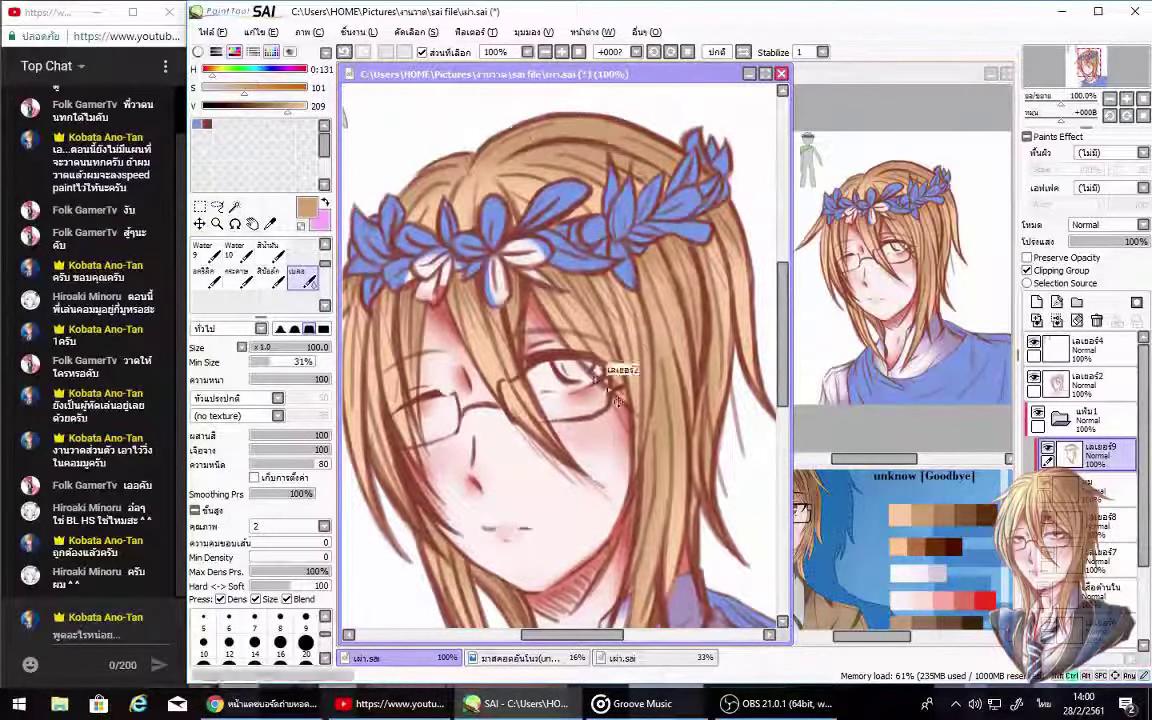
# Step: Add a clipped layer above the hair shading and airbrush brown shadows on the side hair at Size 100, undoing the last stroke
pyautogui.click(1036, 302)
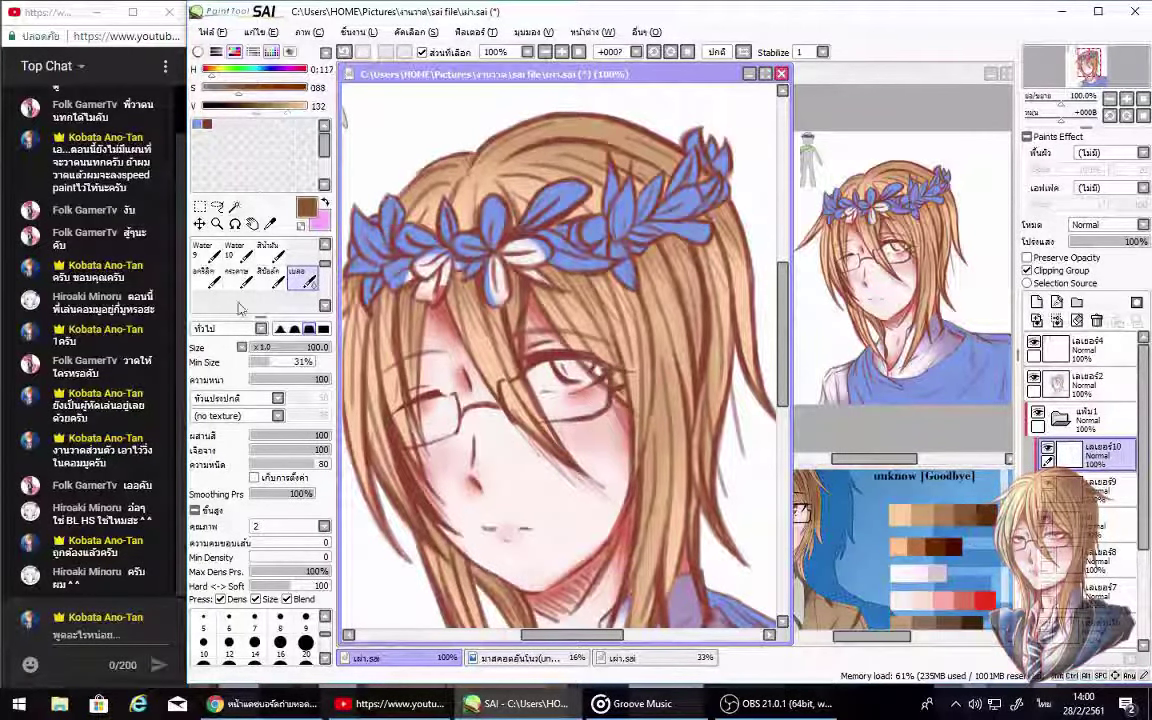
pyautogui.scroll(2, 240, 290)
pyautogui.click(237, 250)
pyautogui.moveTo(727, 226)
pyautogui.mouseDown()
pyautogui.moveTo(680, 253)
pyautogui.moveTo(737, 275)
pyautogui.mouseUp()
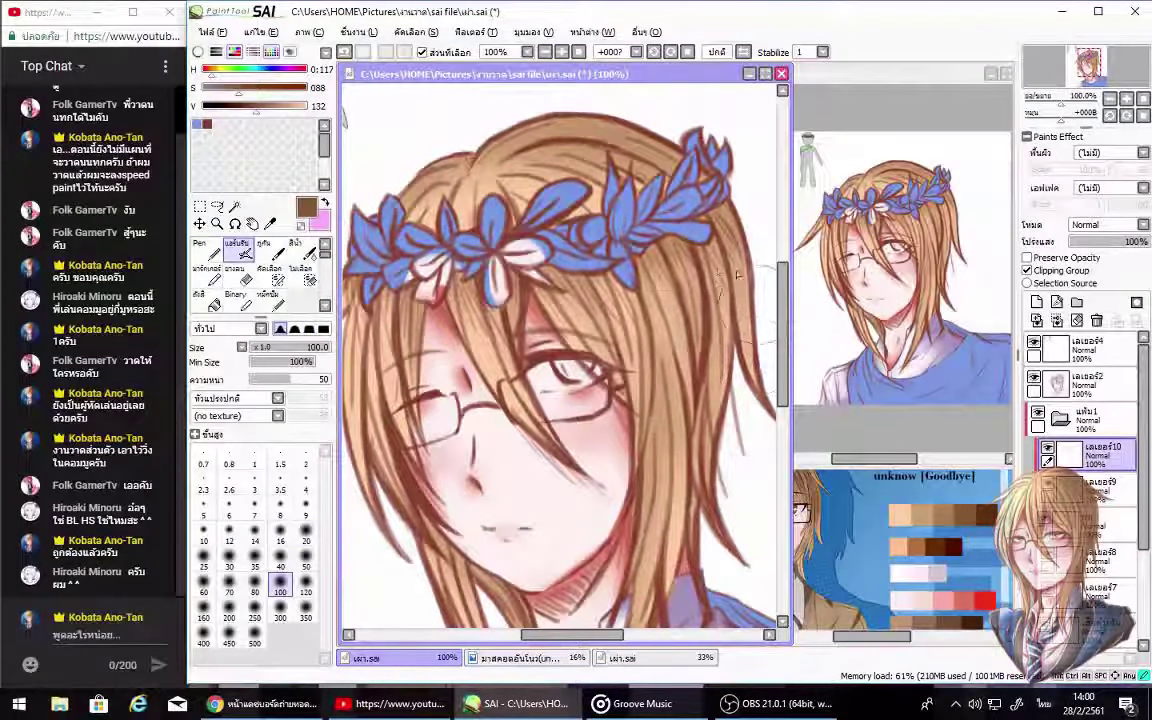
pyautogui.moveTo(625, 500); pyautogui.dragTo(651, 430)
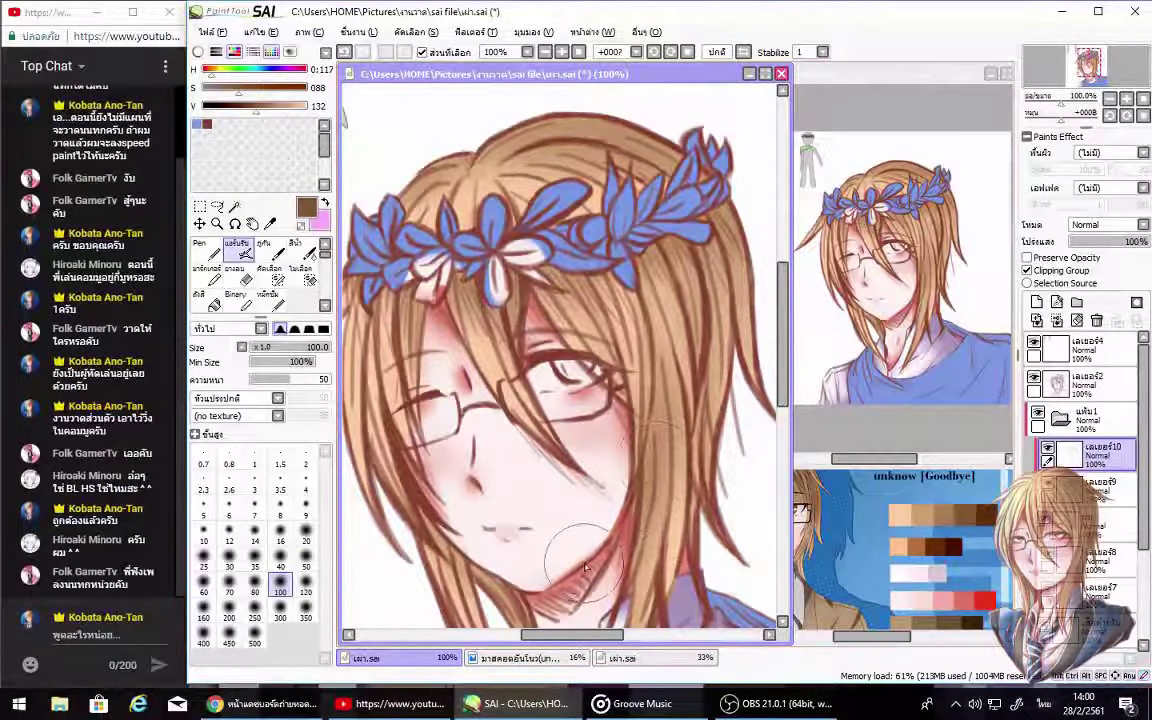
pyautogui.hotkey('ctrl', 'z')
# Step: Reply in the live chat that the requested song might be copyrighted but you will try playing it
pyautogui.write('ผ')
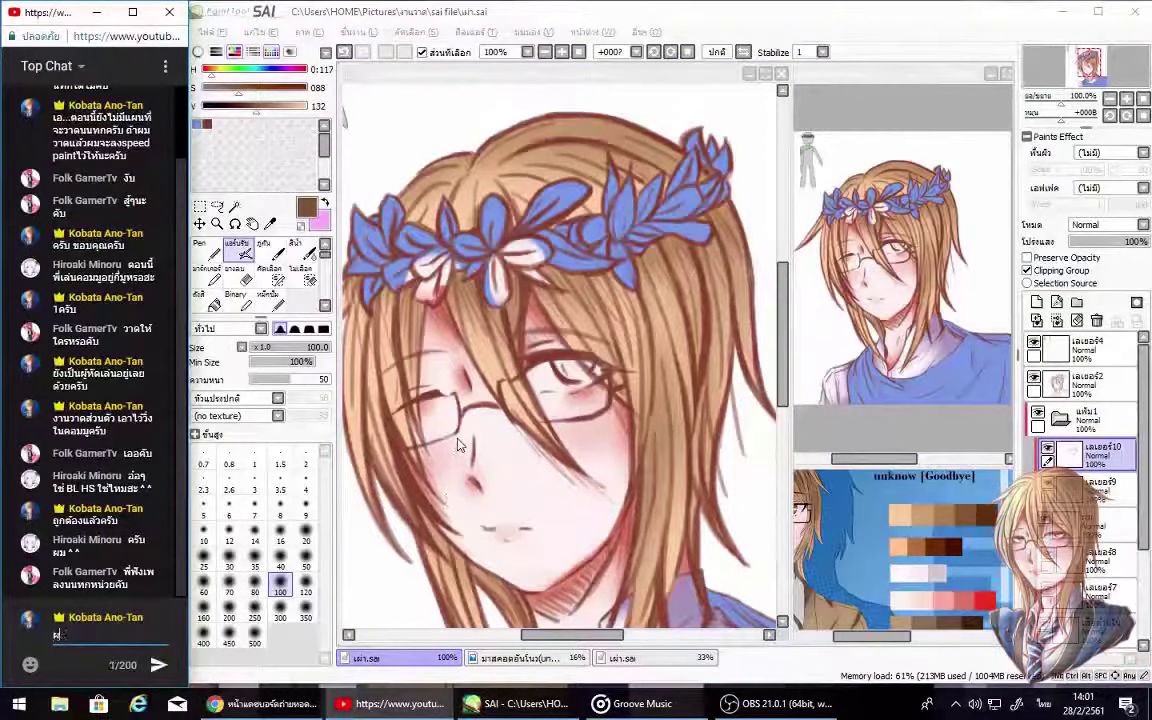
pyautogui.write('มไม่แน่ใจนะครับว่ามันจะ')
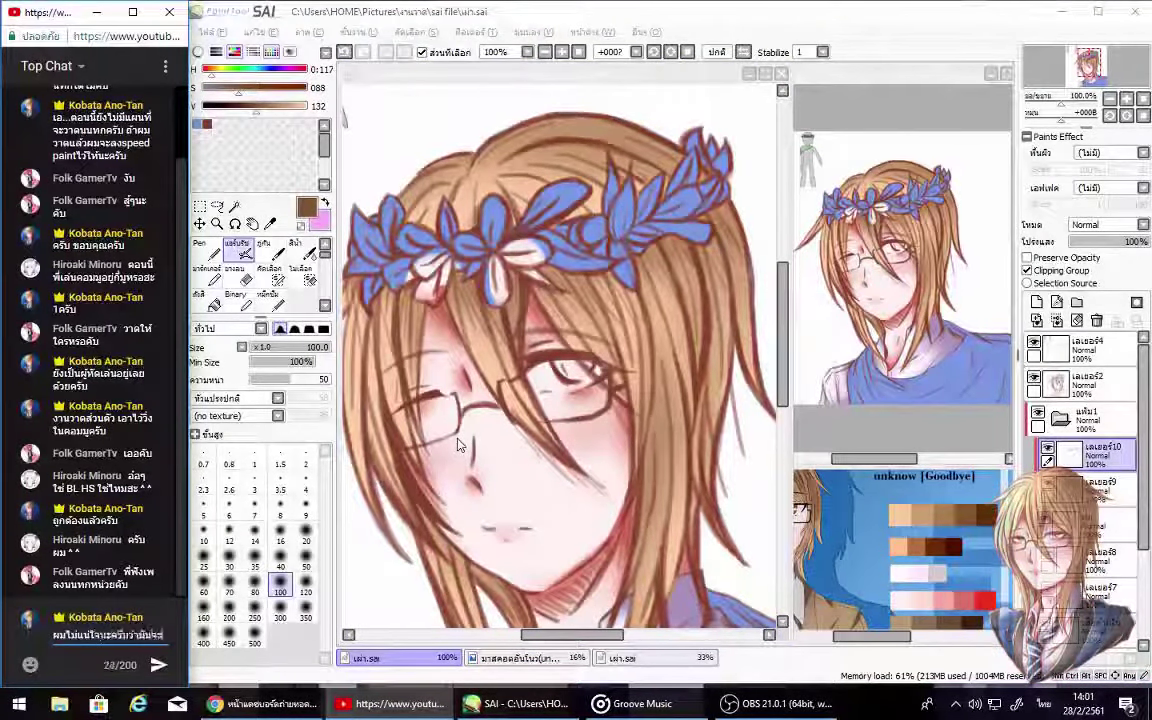
pyautogui.write('ติดลิขสิทธิ์')
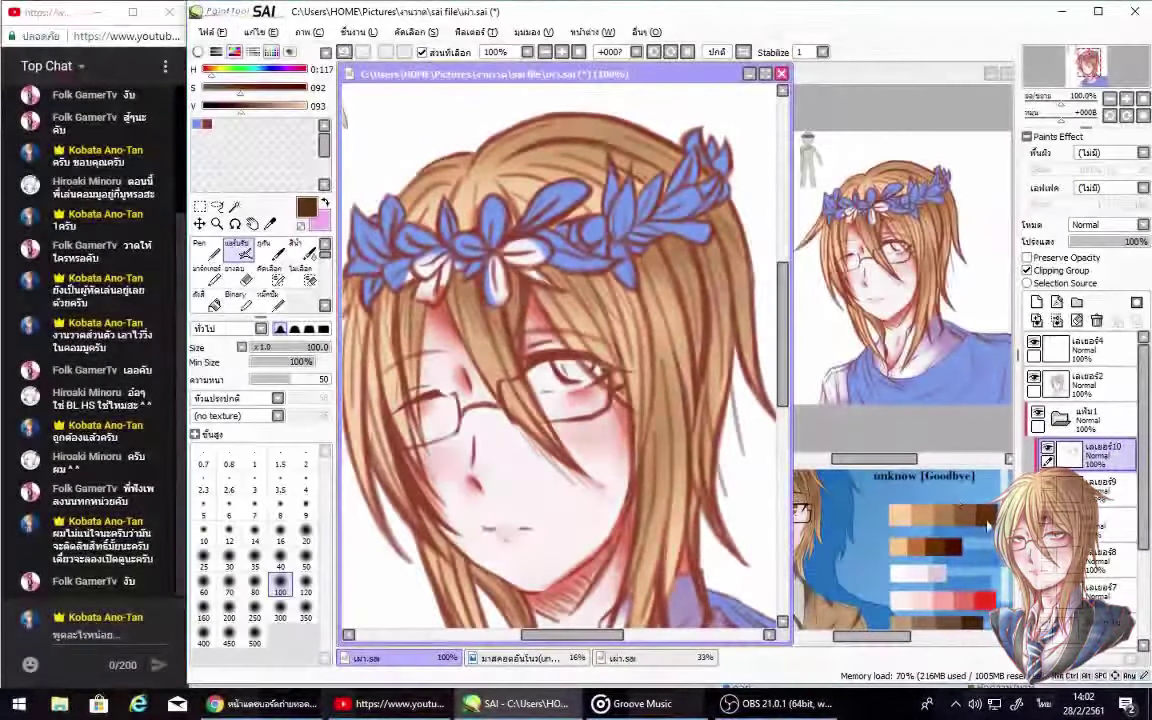
# Step: Pick the darkest brown from the hair palette, add a clipped layer, and airbrush shadows around the flower crown at Size 100
pyautogui.keyDown('alt'); pyautogui.click(987, 525); pyautogui.keyUp('alt')
pyautogui.click(1036, 303)
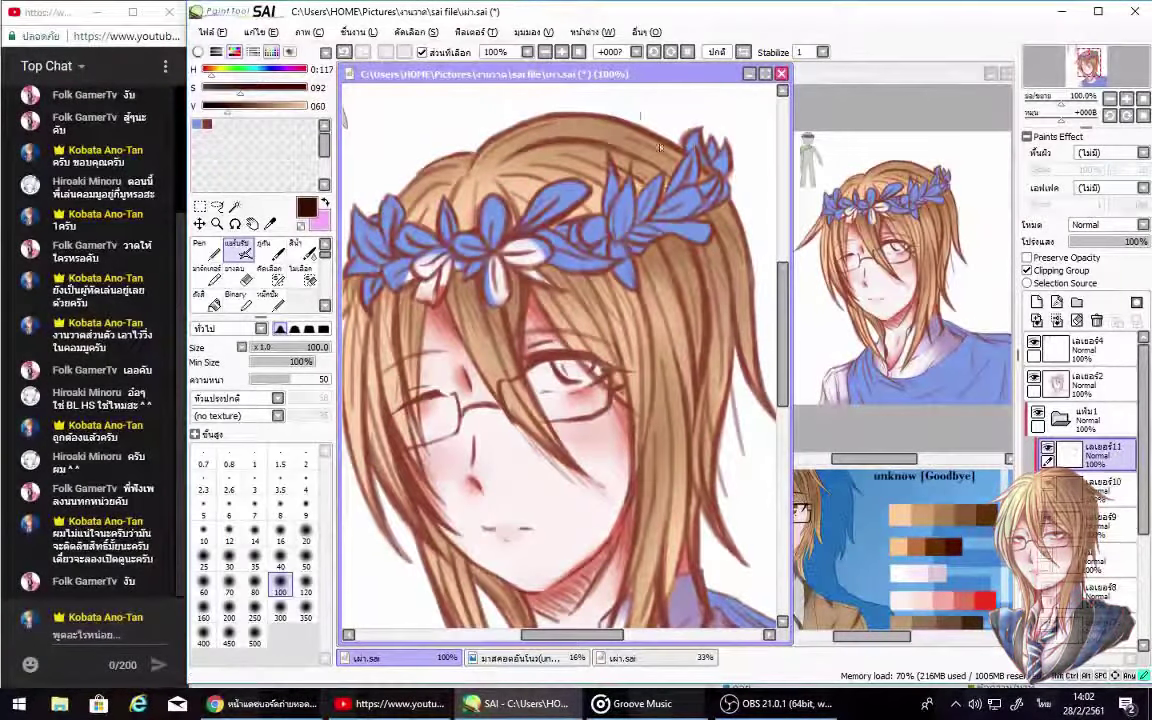
pyautogui.moveTo(670, 190); pyautogui.dragTo(642, 300)
pyautogui.moveTo(665, 215); pyautogui.dragTo(645, 285)
pyautogui.moveTo(590, 235); pyautogui.dragTo(490, 270)
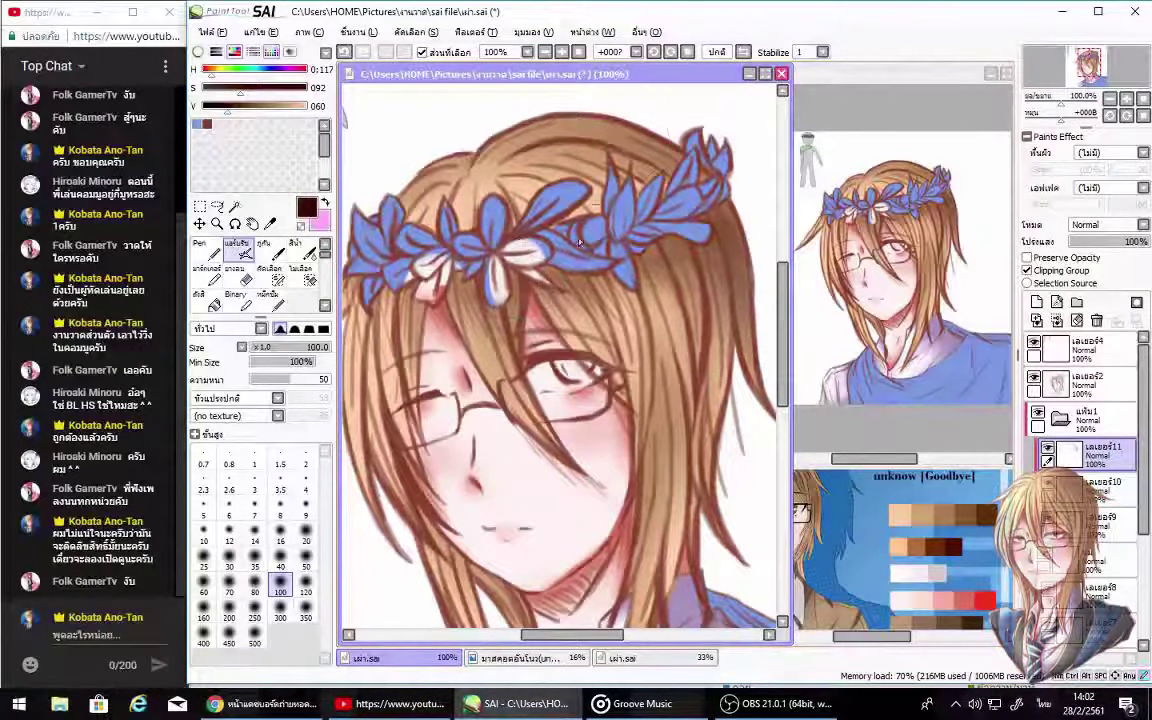
pyautogui.moveTo(600, 120)
pyautogui.mouseDown()
pyautogui.moveTo(639, 171)
pyautogui.moveTo(560, 110)
pyautogui.mouseUp()
pyautogui.moveTo(690, 395); pyautogui.dragTo(655, 430)
# Step: Airbrush dark brown shadows along the long side strands, the collar strand and the bangs under the crown
pyautogui.scroll(-3, 600, 350)
pyautogui.moveTo(710, 270); pyautogui.dragTo(700, 400)
pyautogui.moveTo(590, 390); pyautogui.dragTo(550, 500)
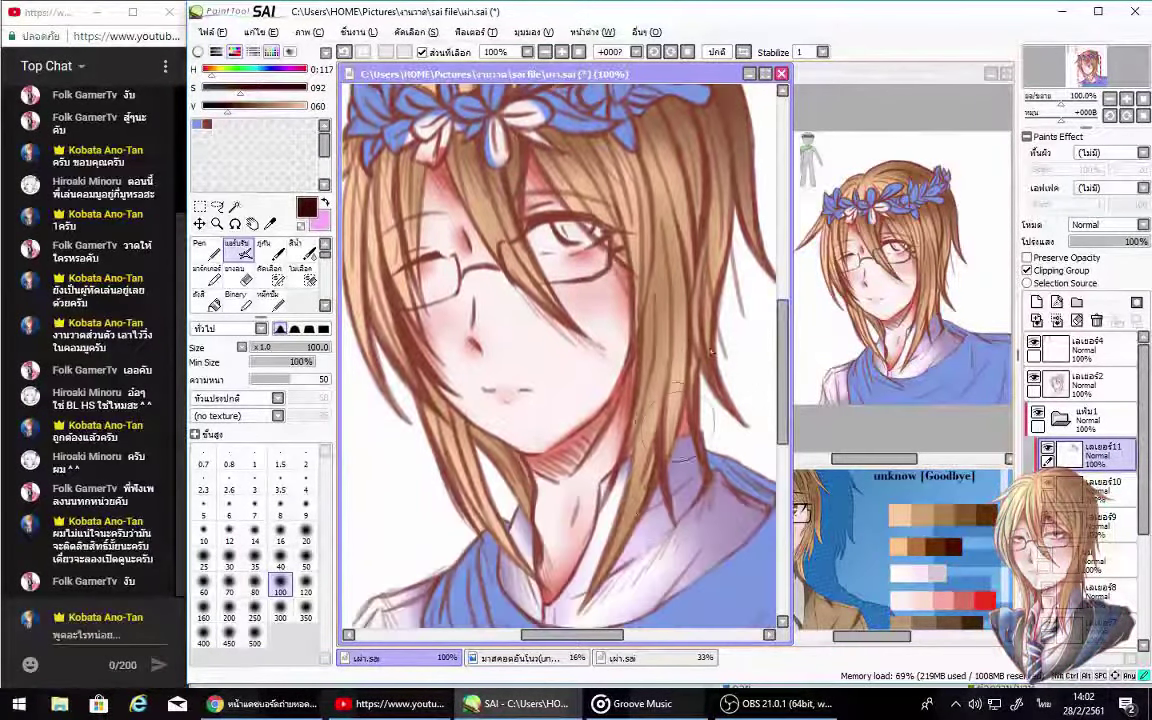
pyautogui.moveTo(650, 185); pyautogui.dragTo(605, 405)
pyautogui.moveTo(655, 165); pyautogui.dragTo(630, 305)
pyautogui.moveTo(380, 148); pyautogui.dragTo(350, 185)
pyautogui.moveTo(430, 124); pyautogui.dragTo(400, 200)
pyautogui.moveTo(462, 174); pyautogui.dragTo(482, 262)
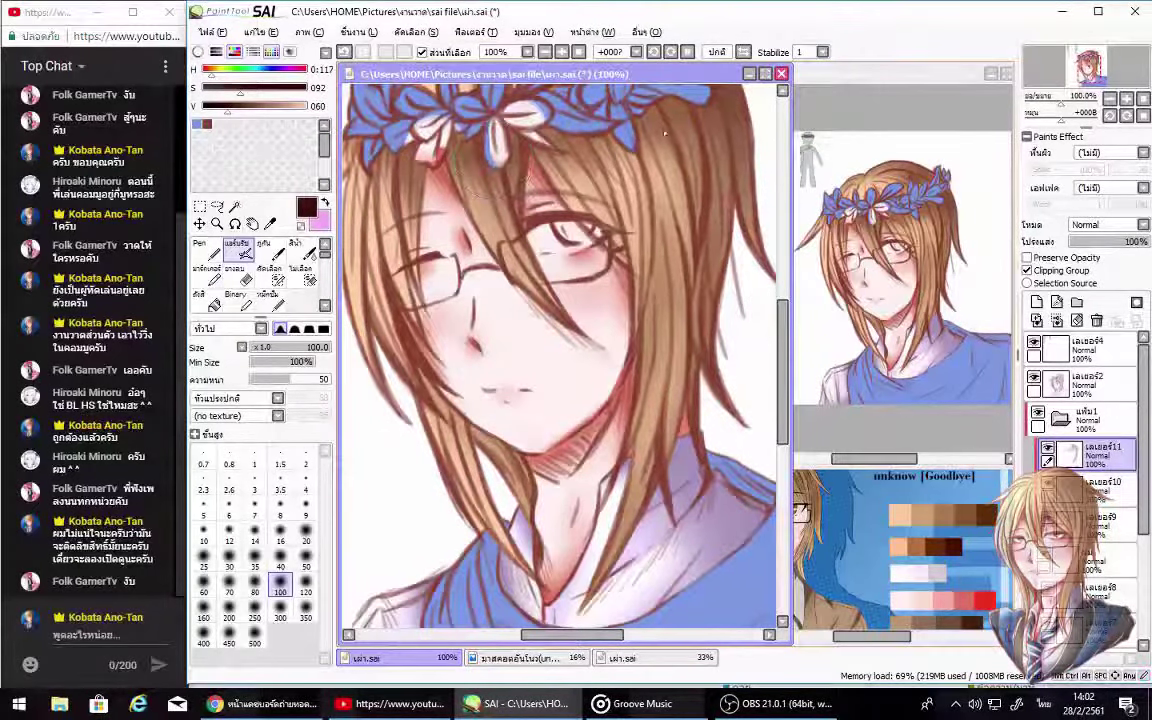
pyautogui.click(165, 66)
pyautogui.click(88, 146)
pyautogui.click(20, 66)
pyautogui.click(483, 483)
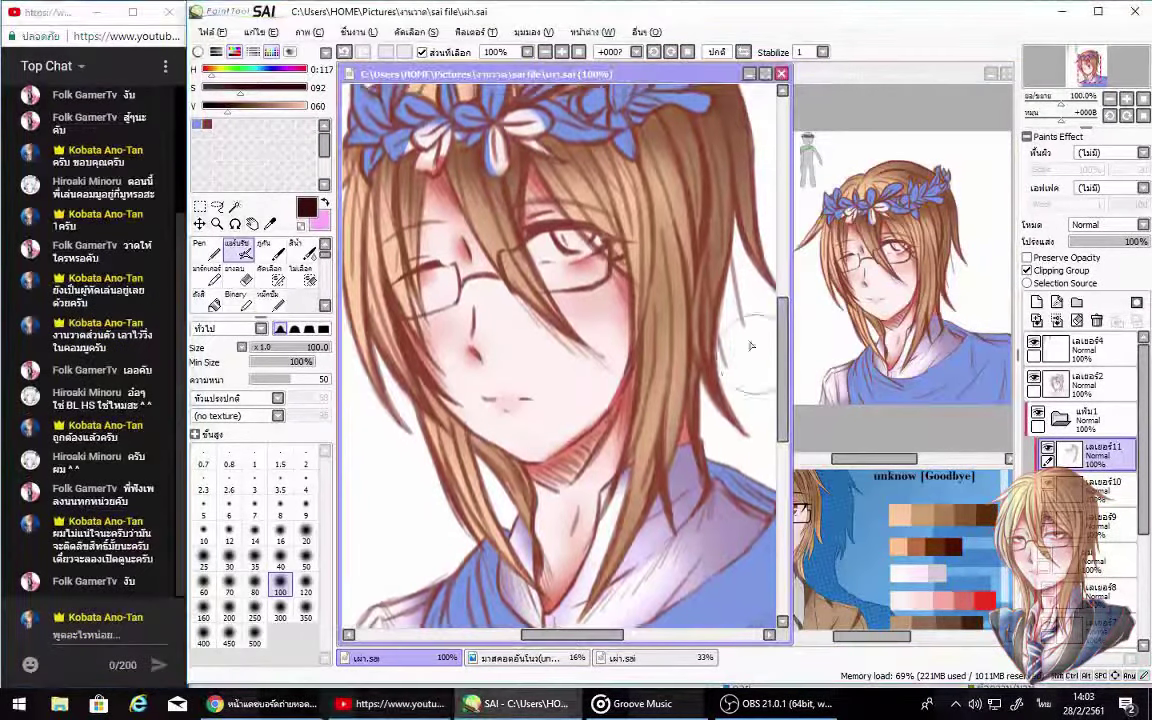
# Step: Airbrush more dark brown shadow on the outer side hair below the crown and save the drawing
pyautogui.moveTo(676, 220)
pyautogui.mouseDown()
pyautogui.moveTo(786, 365)
pyautogui.moveTo(730, 305)
pyautogui.moveTo(785, 345)
pyautogui.mouseUp()
pyautogui.hotkey('ctrl', 's')
# Step: Add a new clipped layer above the dark brown hair shadows and set its blending mode to Luminosity
pyautogui.click(1037, 302)
pyautogui.click(1110, 224)
pyautogui.click(1095, 290)
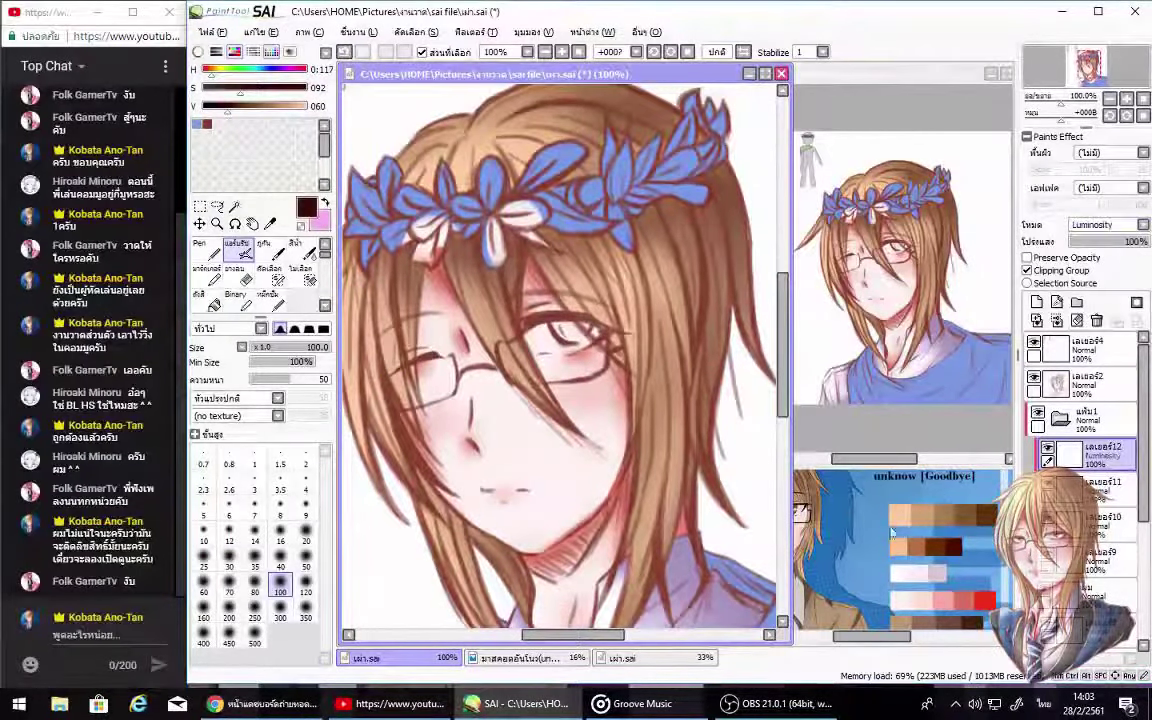
# Step: Paint light tan highlights on the hair above the flower crown with the Size 500 Pen and blend them with the Size 100 blur brush
pyautogui.click(201, 245)
pyautogui.moveTo(415, 150); pyautogui.dragTo(505, 100)
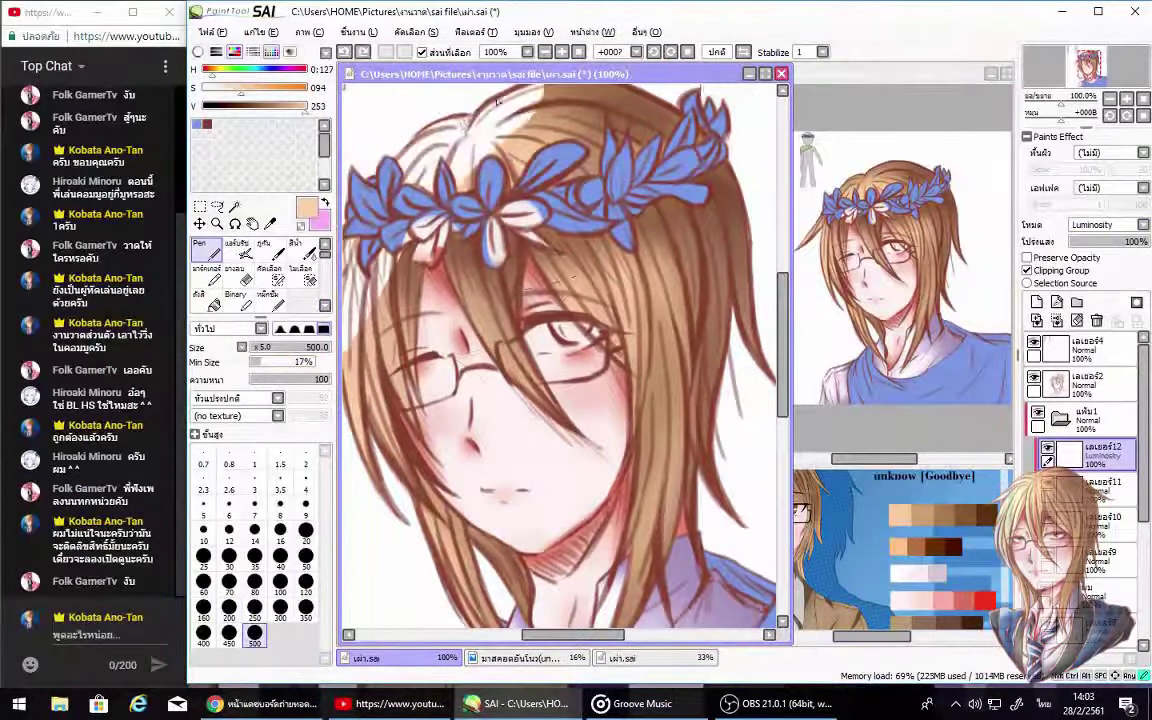
pyautogui.click(298, 263)
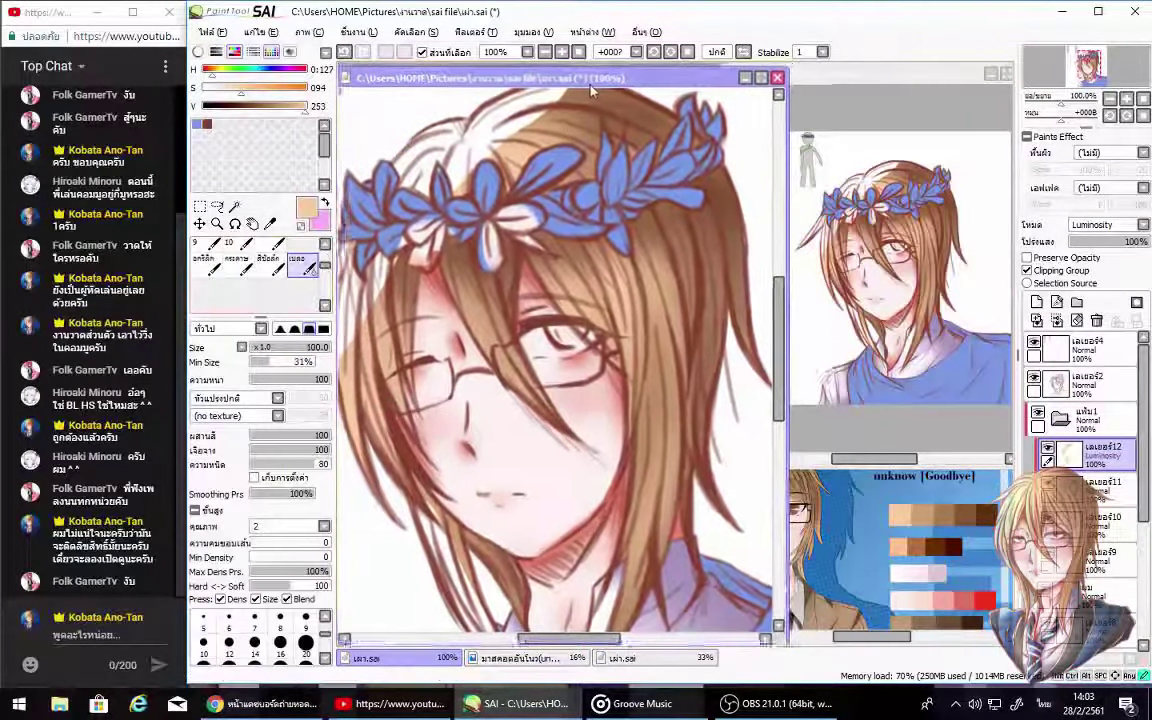
pyautogui.moveTo(499, 100)
pyautogui.mouseDown()
pyautogui.moveTo(445, 140)
pyautogui.moveTo(452, 150)
pyautogui.mouseUp()
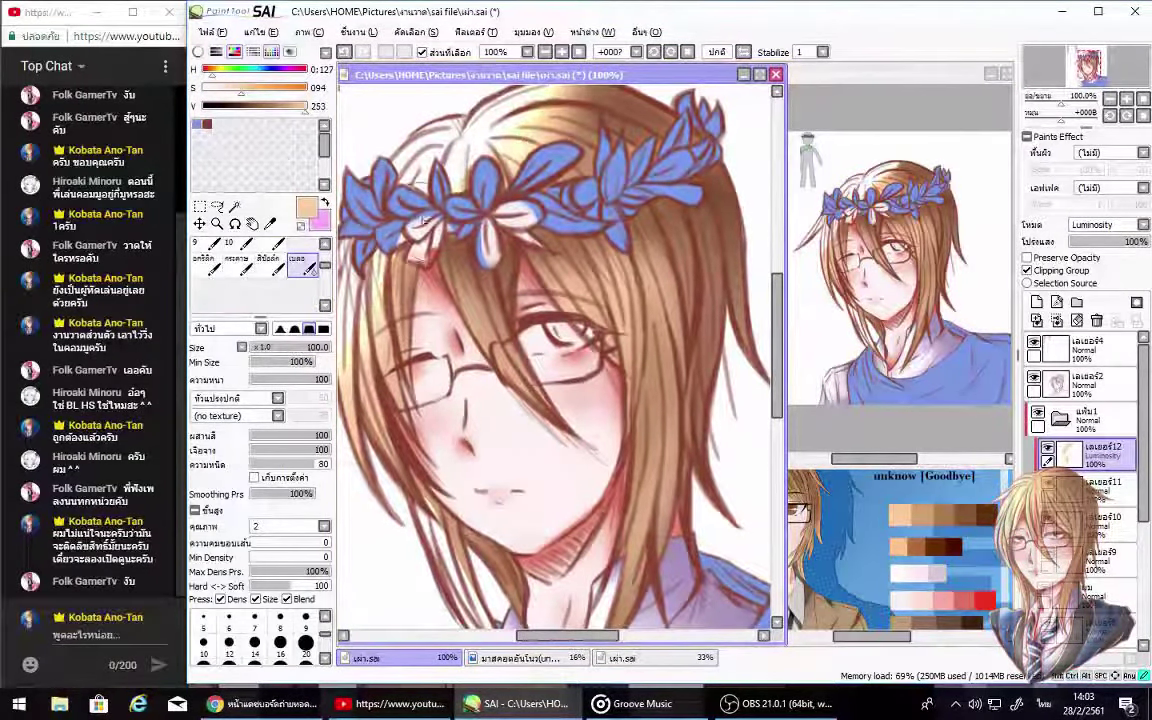
pyautogui.moveTo(779, 300); pyautogui.dragTo(782, 280)
pyautogui.moveTo(500, 190); pyautogui.dragTo(552, 170)
pyautogui.moveTo(480, 195)
pyautogui.mouseDown()
pyautogui.moveTo(462, 218)
pyautogui.moveTo(438, 218)
pyautogui.mouseUp()
# Step: Erase excess highlight with the Size 60 Eraser and soften the crown and side-strand highlights with the Size 100 airbrush
pyautogui.scroll(-3, 510, 634)
pyautogui.press('e')
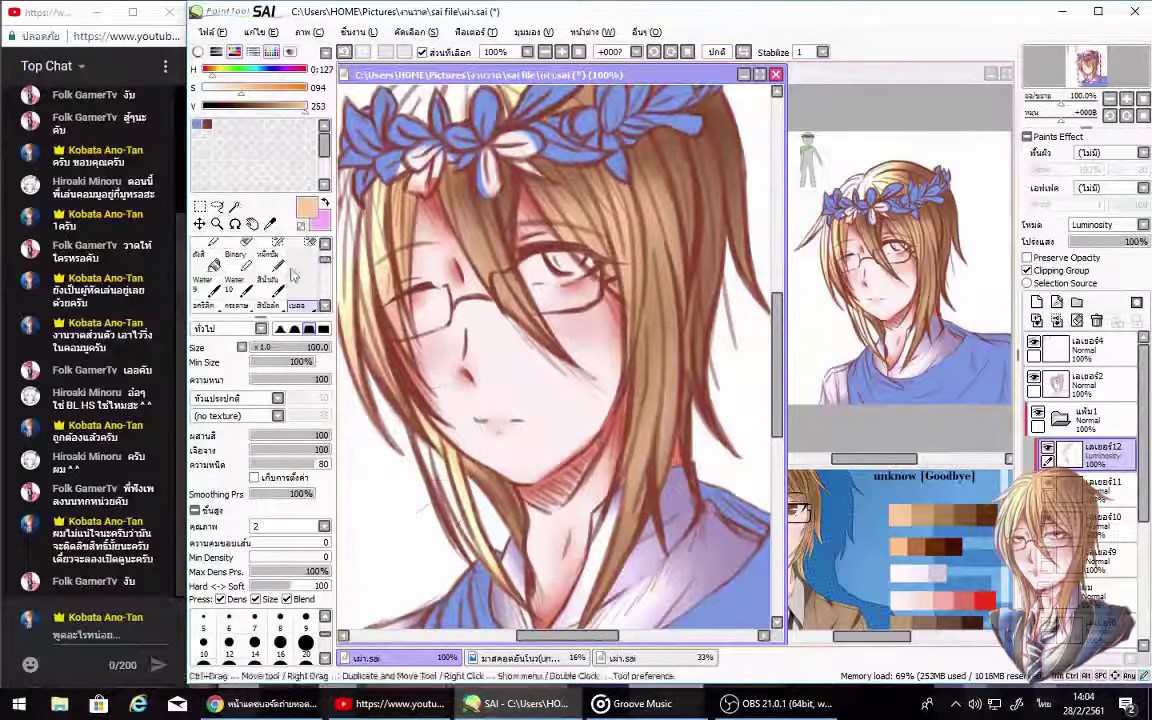
pyautogui.click(203, 580)
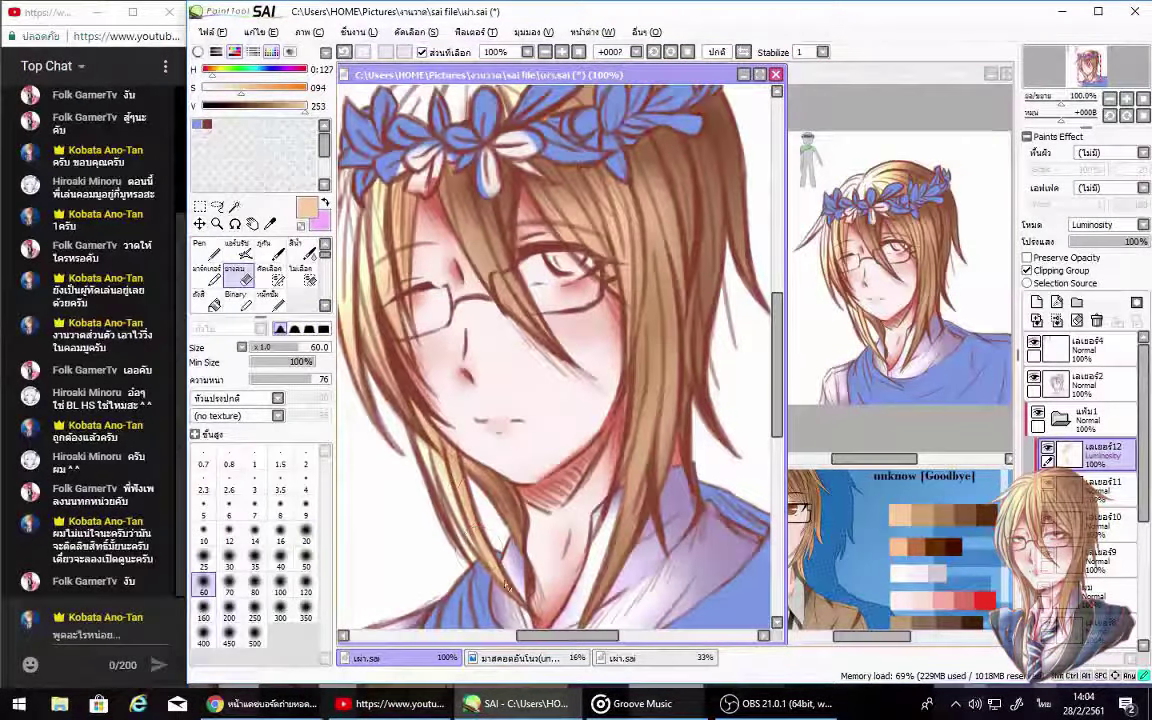
pyautogui.scroll(3, 548, 233)
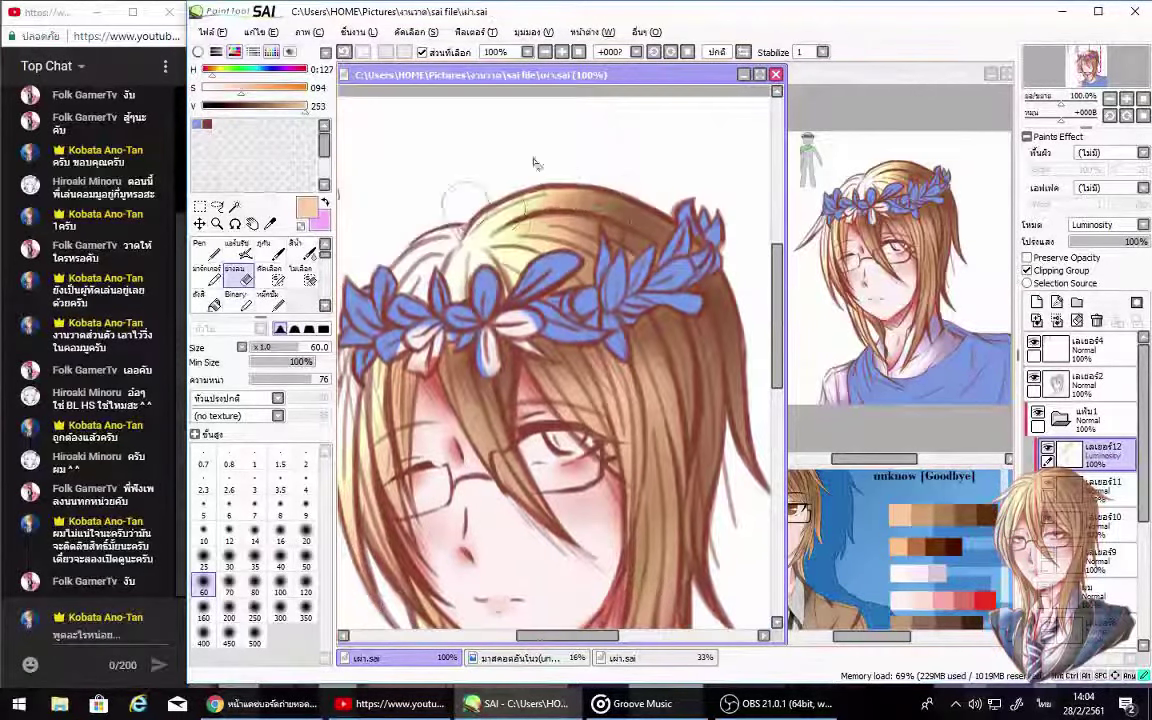
pyautogui.press('v')
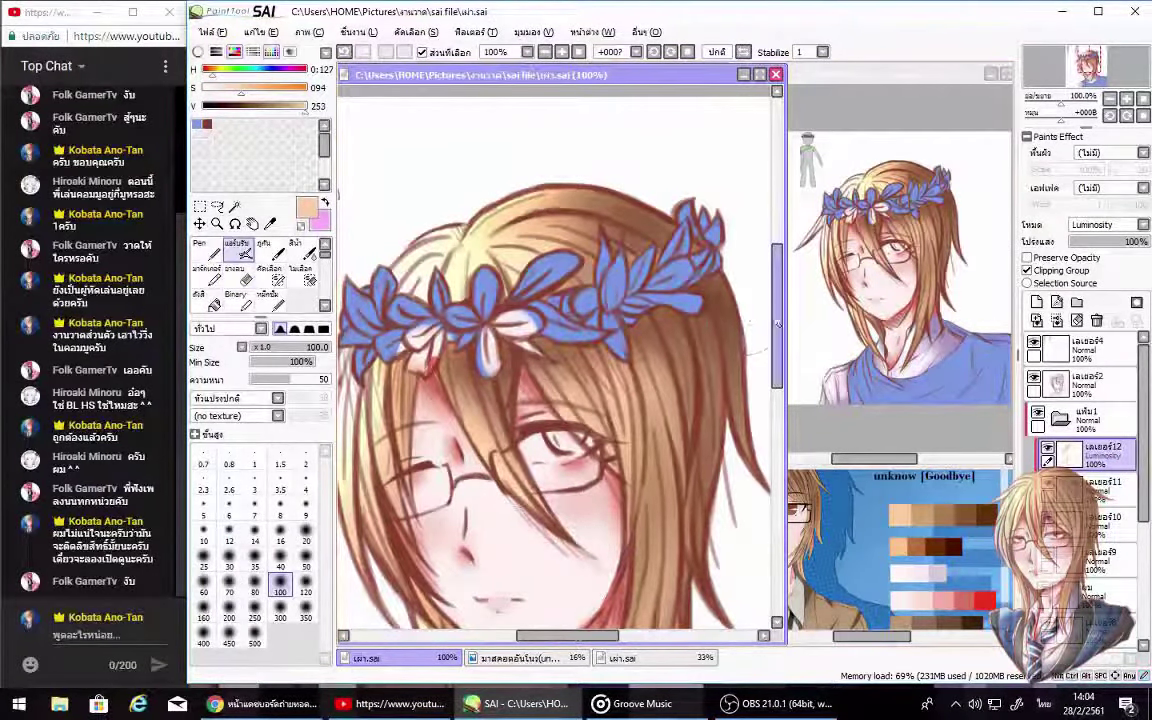
pyautogui.scroll(-4, 762, 399)
# Step: Send "แล้วปิดเทอมกันแล้วเหรอครับ?" in the live chat and return to the drawing
pyautogui.click(102, 645)
pyautogui.write('แล้ว')
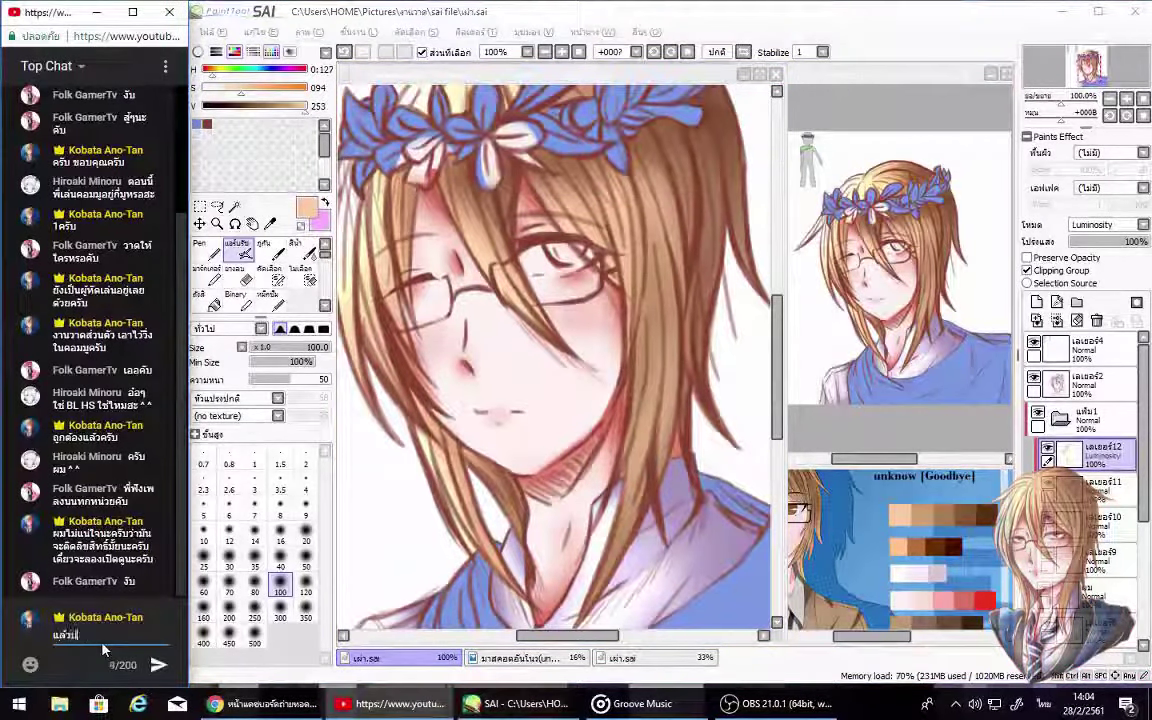
pyautogui.write('ปิดเทอมกันแล้วเหรอครับ?')
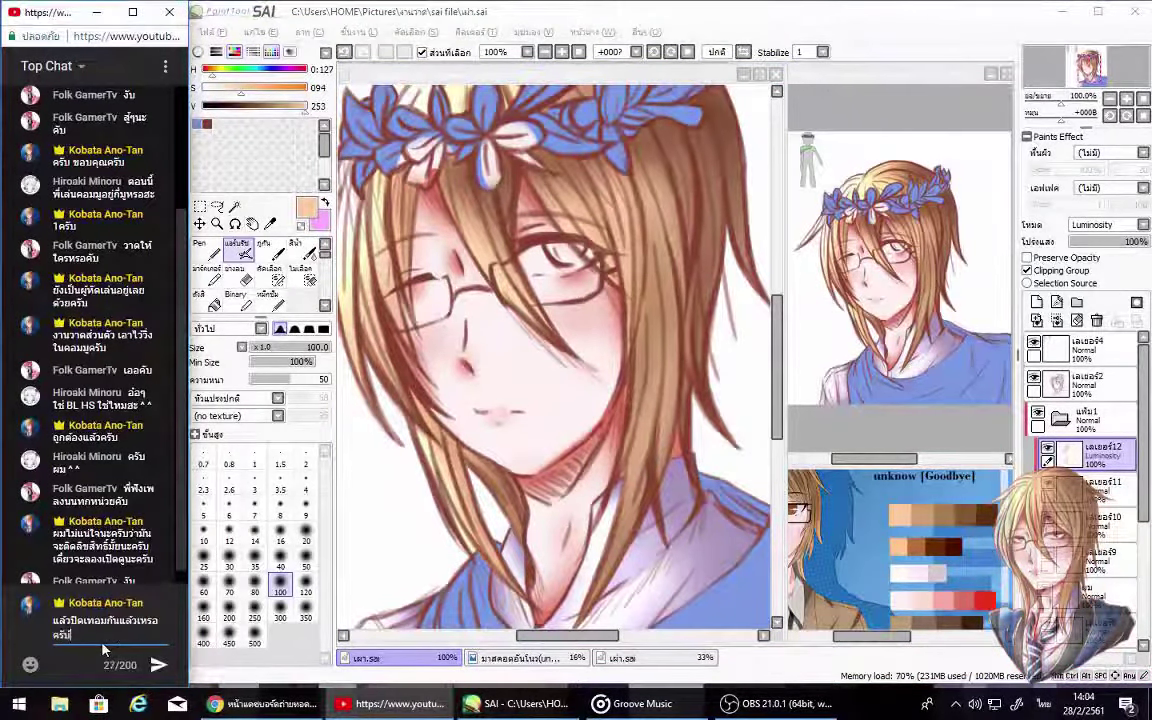
pyautogui.press('Return')
pyautogui.click(165, 65)
pyautogui.click(508, 432)
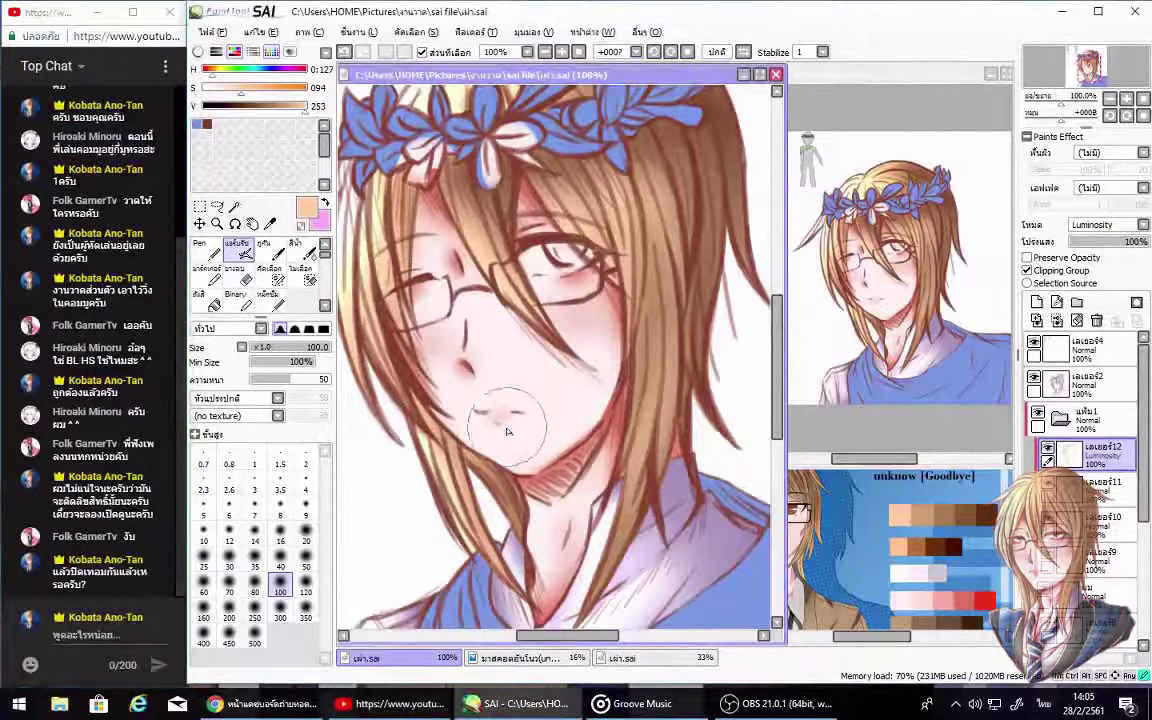
# Step: Reply "อ๋อครับ" in the live chat and return to the drawing
pyautogui.moveTo(781, 355); pyautogui.dragTo(614, 497)
pyautogui.moveTo(774, 400); pyautogui.dragTo(773, 382)
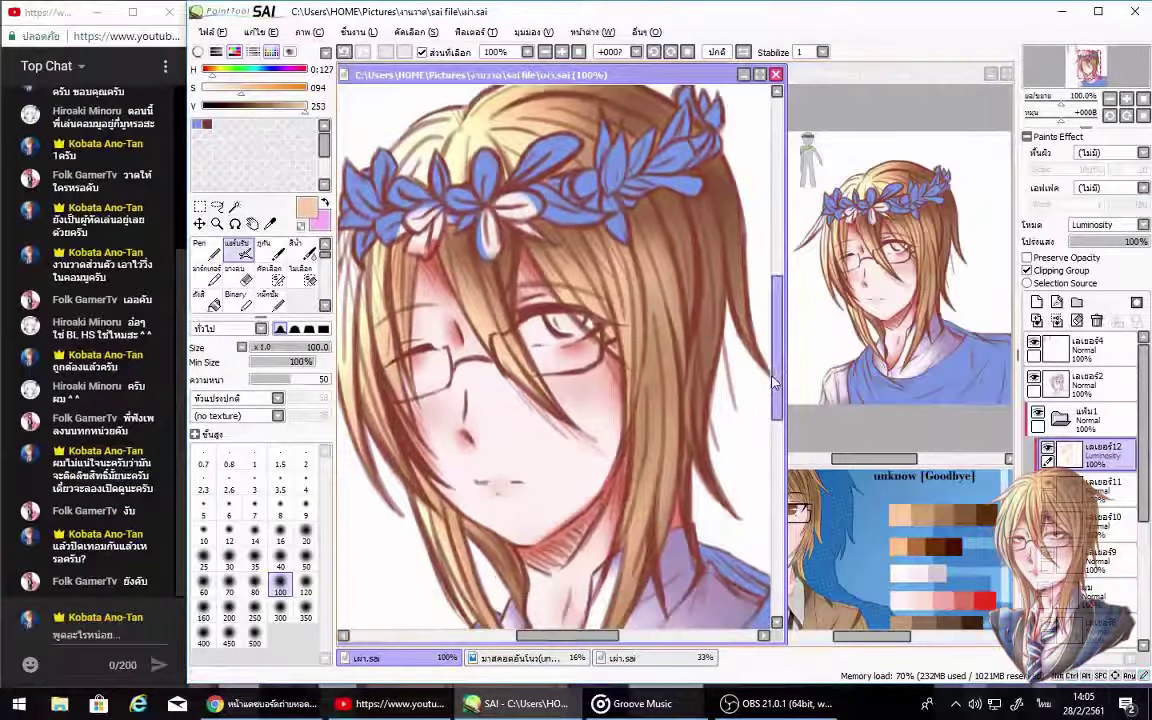
pyautogui.hotkey('alt', 'Tab')
pyautogui.write('แล้ว')
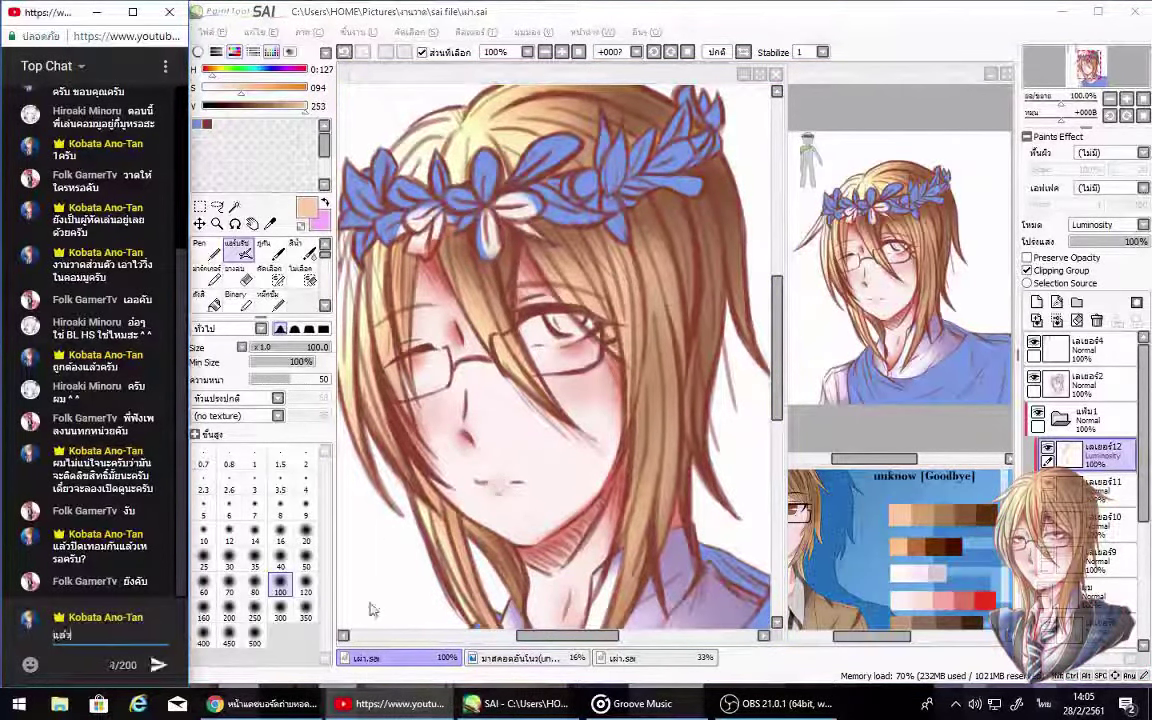
pyautogui.write('ไม่เจ๊')
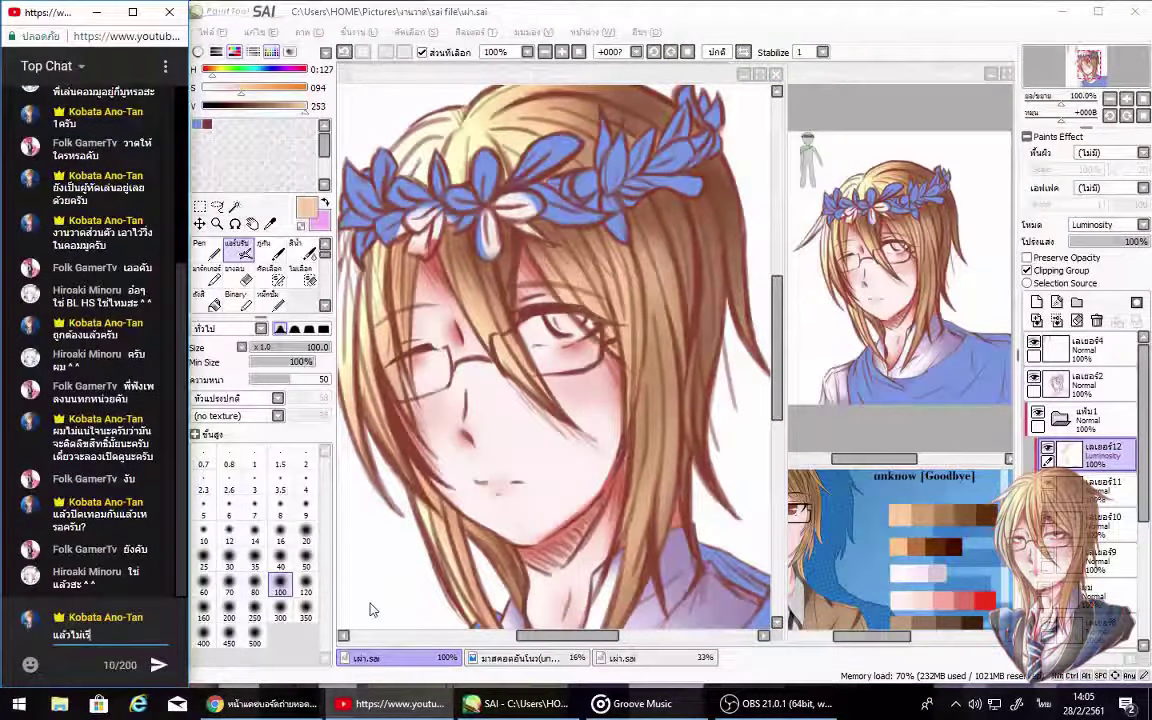
pyautogui.write('รับ')
pyautogui.press('Return')
pyautogui.hotkey('alt', 'Tab')
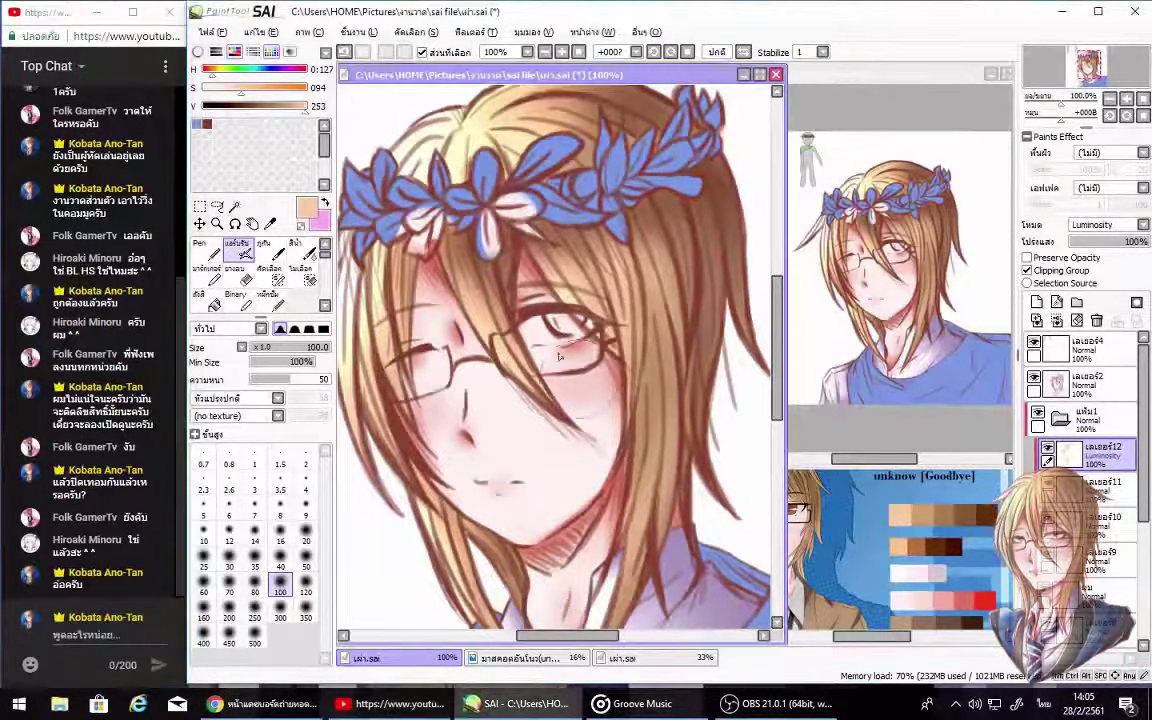
# Step: Recolor the outer hair line art dark brown on the clipped layer above it, using the Size 195 Pen
pyautogui.scroll(-4, 486, 420)
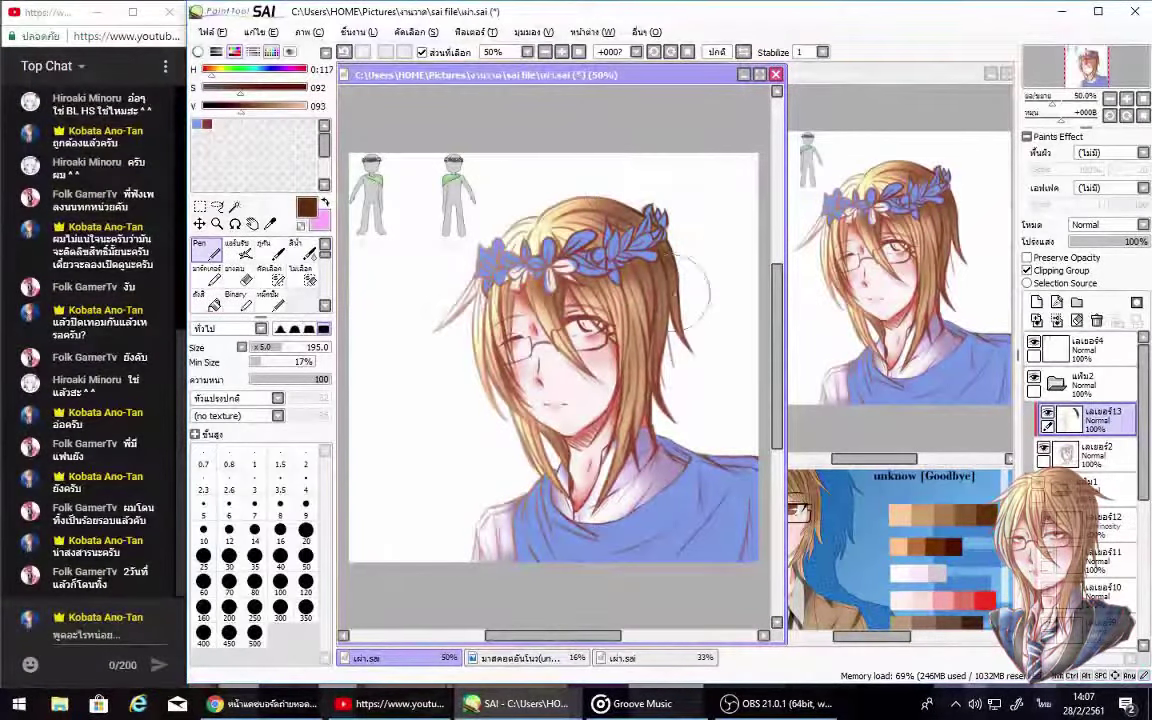
pyautogui.scroll(2, 419, 306)
pyautogui.scroll(2, 698, 225)
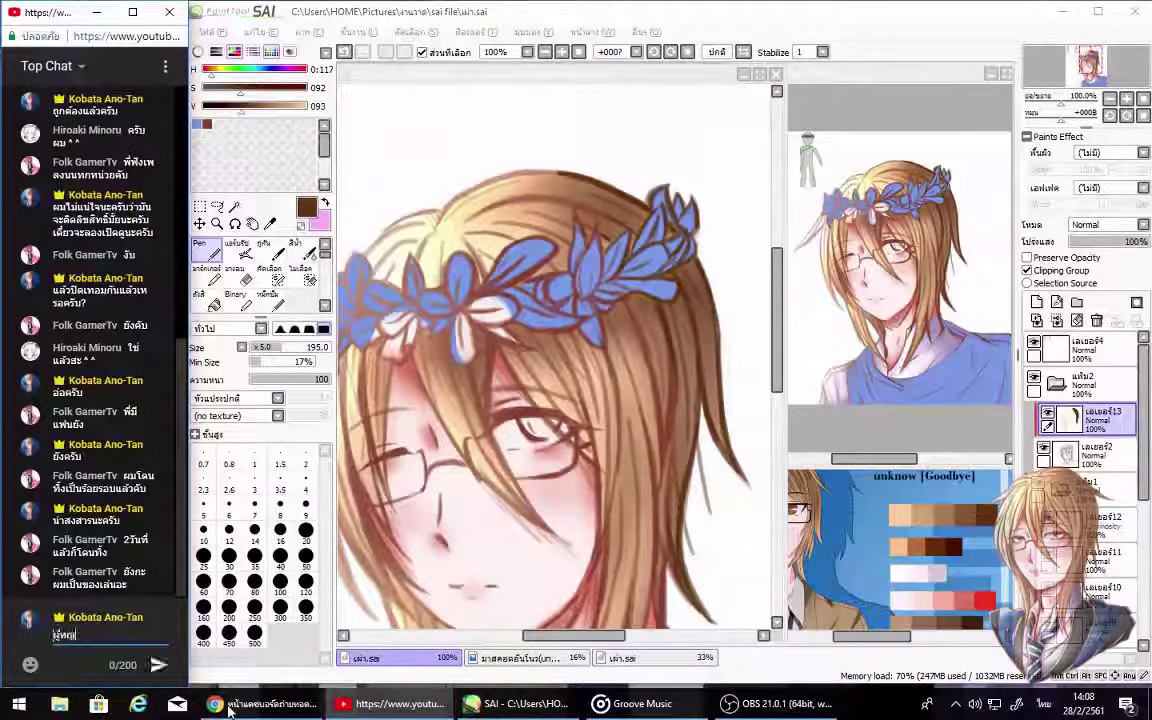
# Step: Reply "ไม่เป็นไรนะครับ" in the live chat
pyautogui.write('เขา')
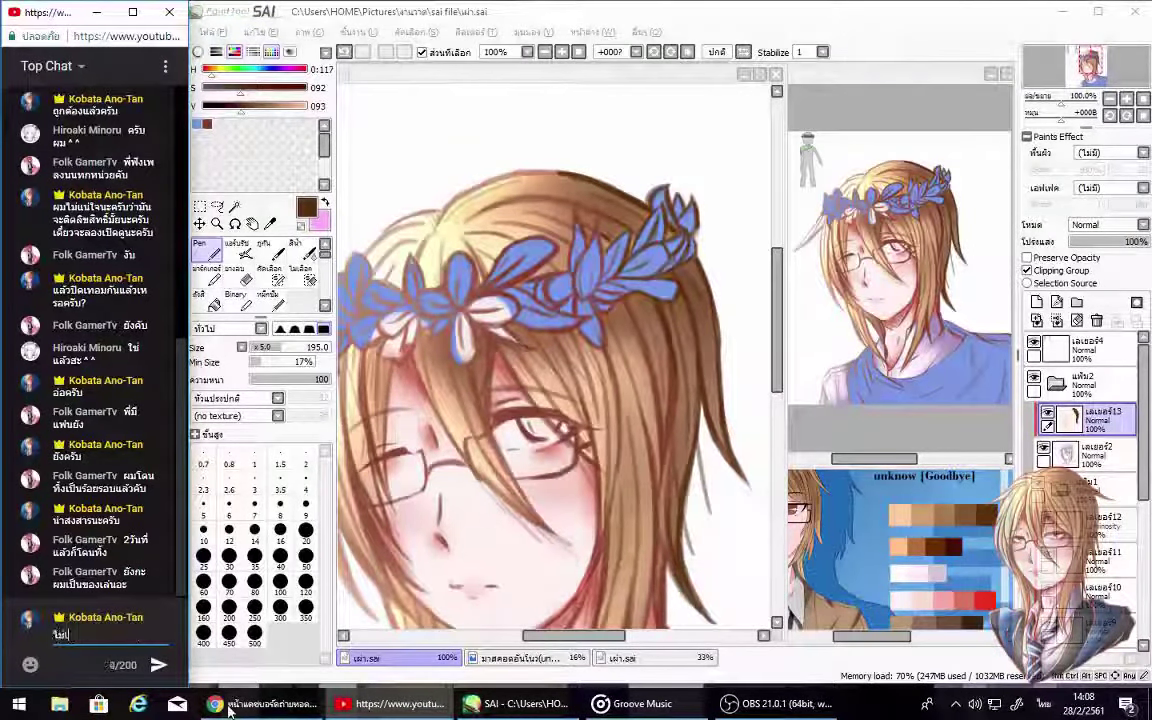
pyautogui.press('Return')
# Step: Extend the dark brown line recoloring down the outer side hair and along the shoulder with the Size 195 Pen
pyautogui.scroll(-5, 391, 407)
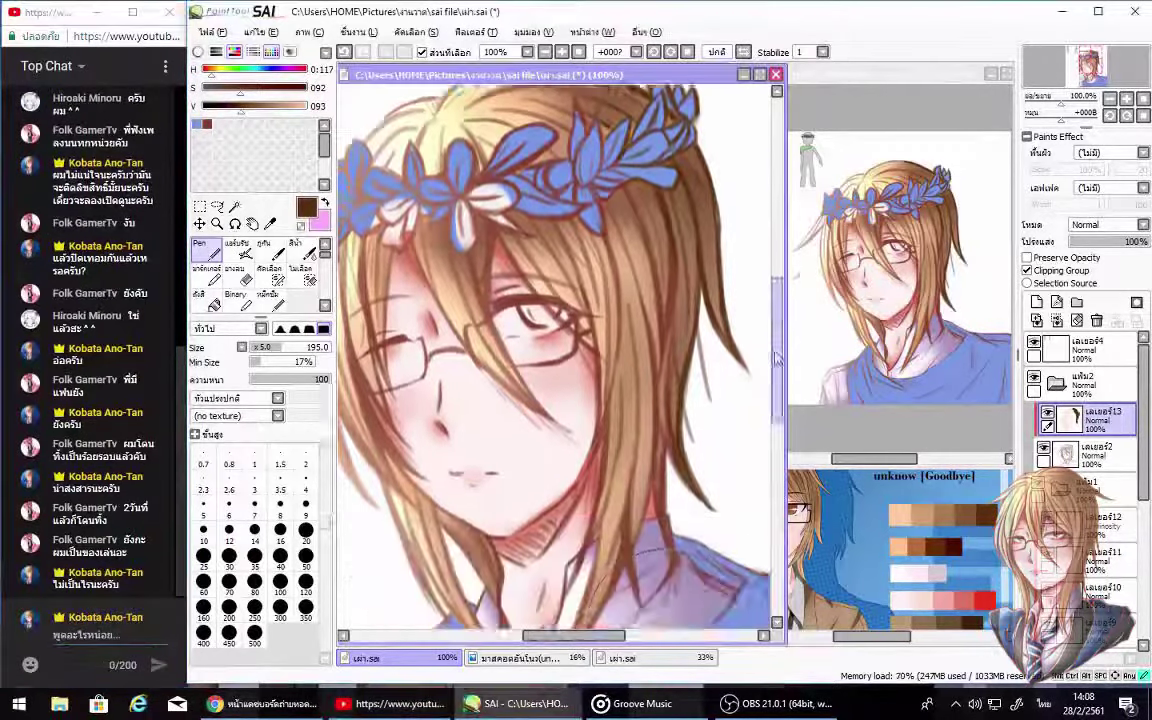
pyautogui.hscroll(-3, 465, 348)
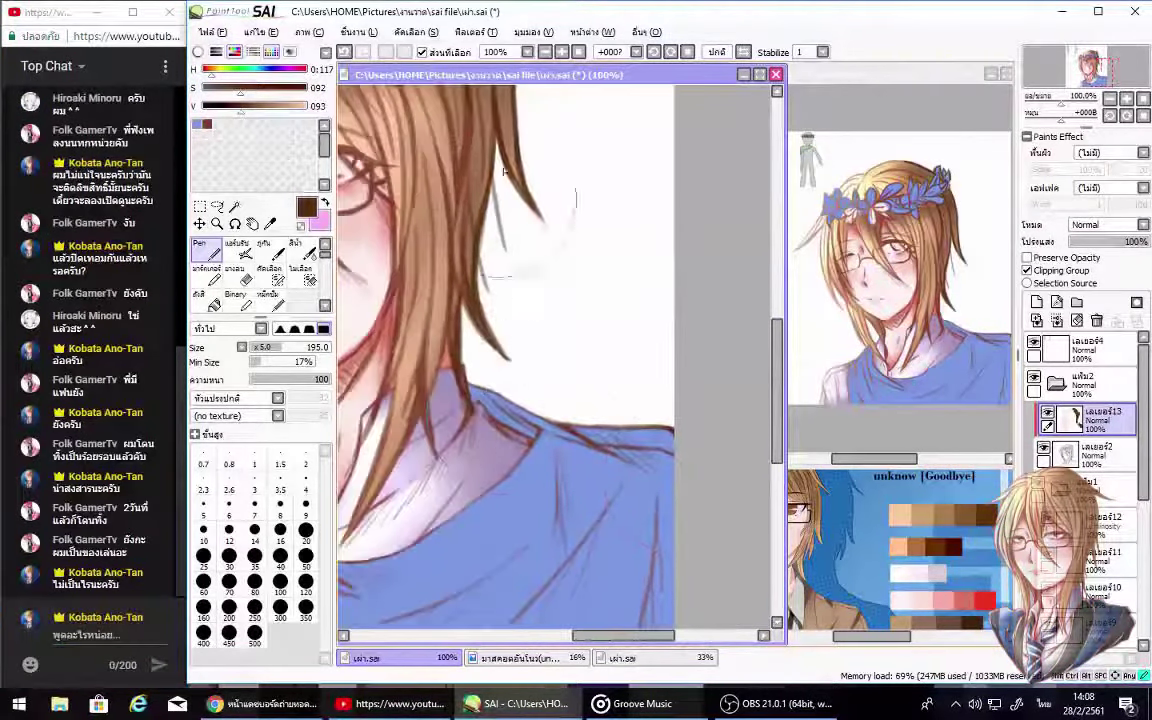
pyautogui.scroll(5, 503, 172)
pyautogui.hscroll(-2, 503, 172)
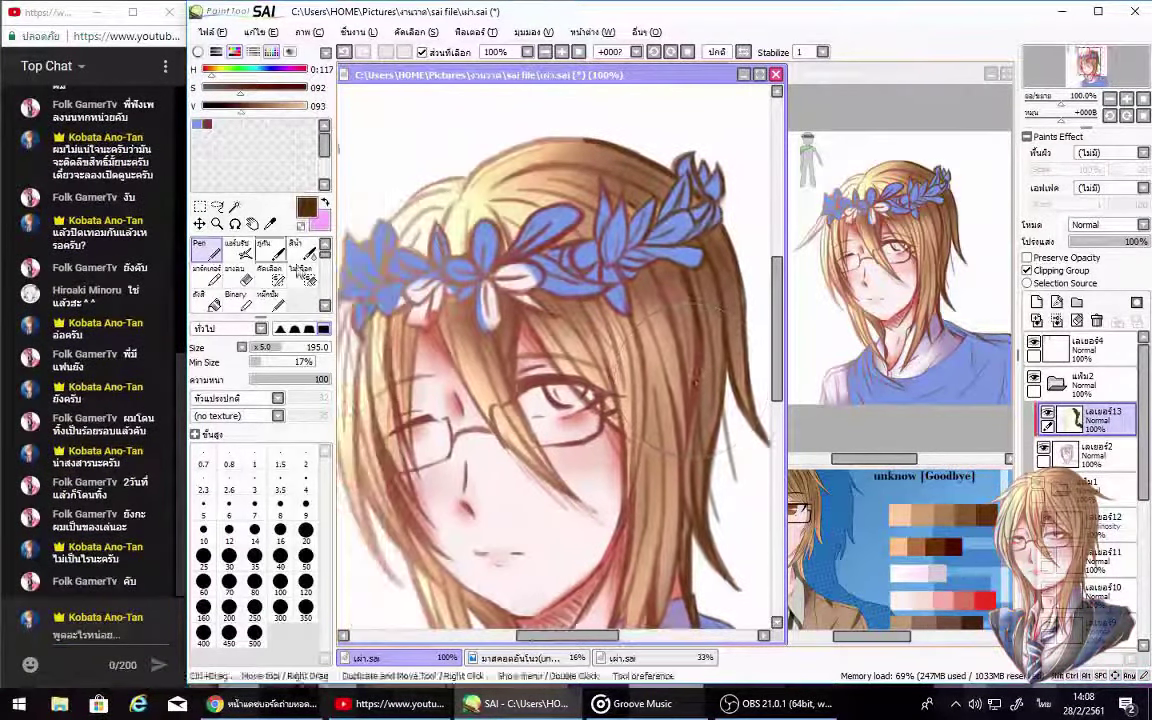
pyautogui.scroll(-2, 300, 272)
# Step: Blend the dark brown line color along the head outline, outer hair and shoulder with the Size 100 blur brush
pyautogui.click(297, 277)
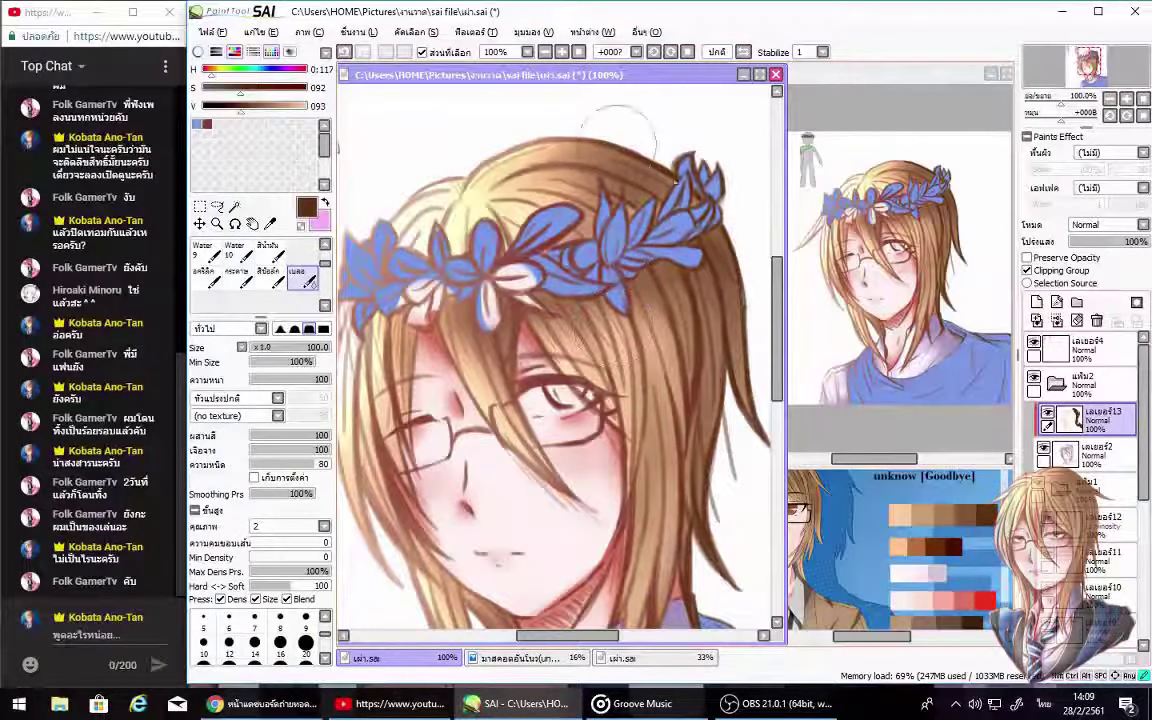
pyautogui.scroll(-5, 430, 287)
pyautogui.hscroll(3, 430, 287)
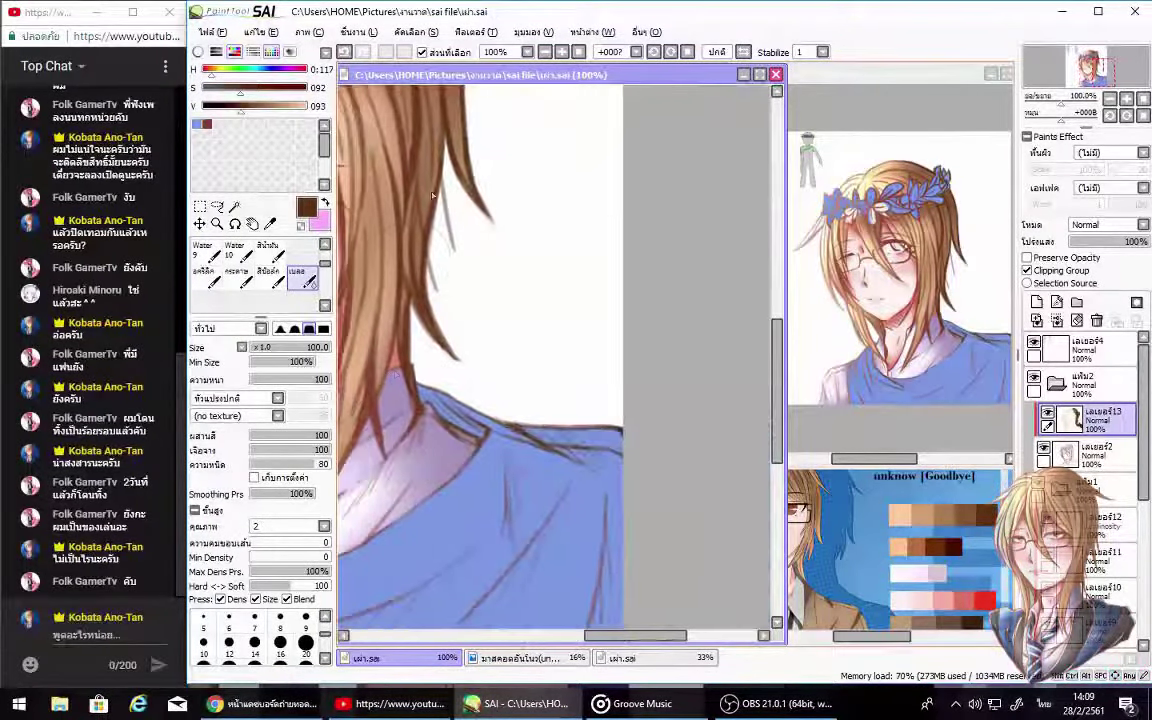
pyautogui.scroll(5, 449, 338)
pyautogui.hscroll(-2, 449, 338)
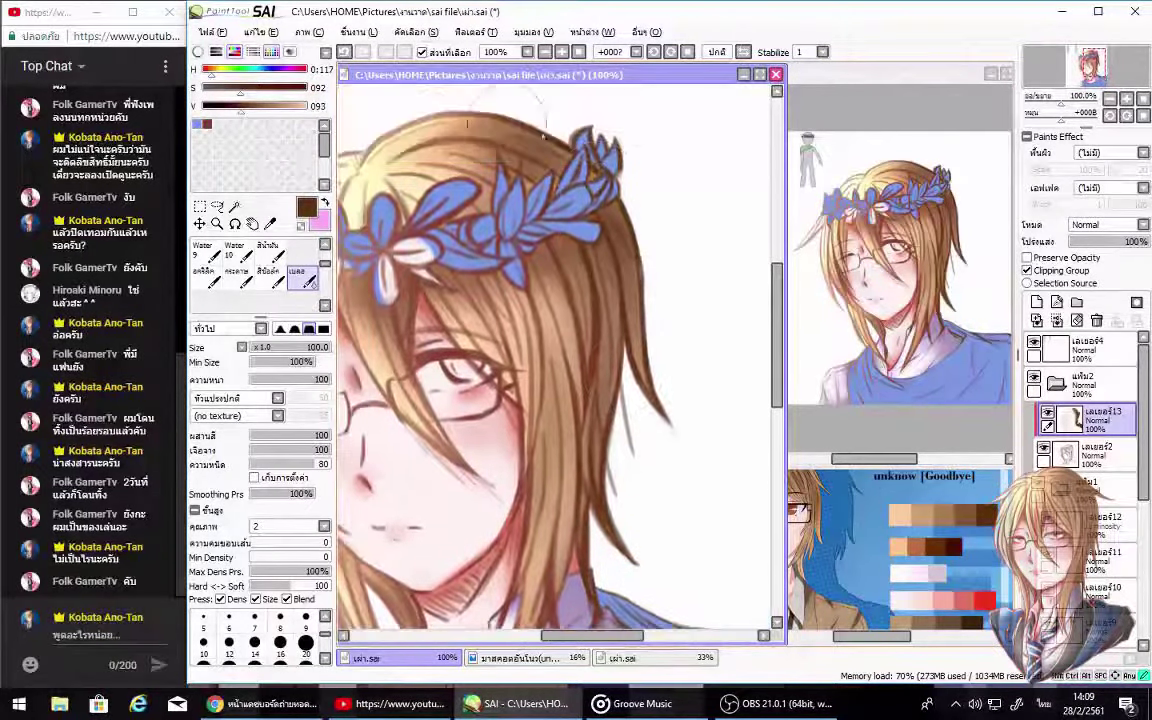
pyautogui.hscroll(-2, 536, 143)
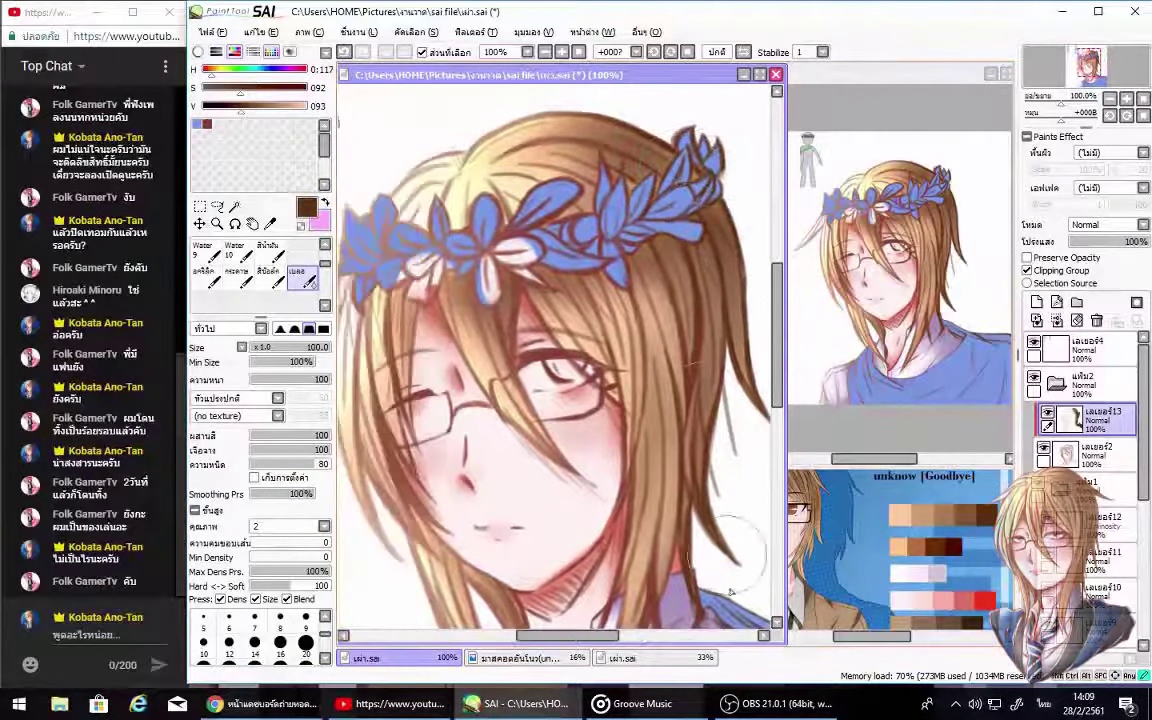
pyautogui.click(100, 635)
pyautogui.write('lดี๋ยวก็เจ')
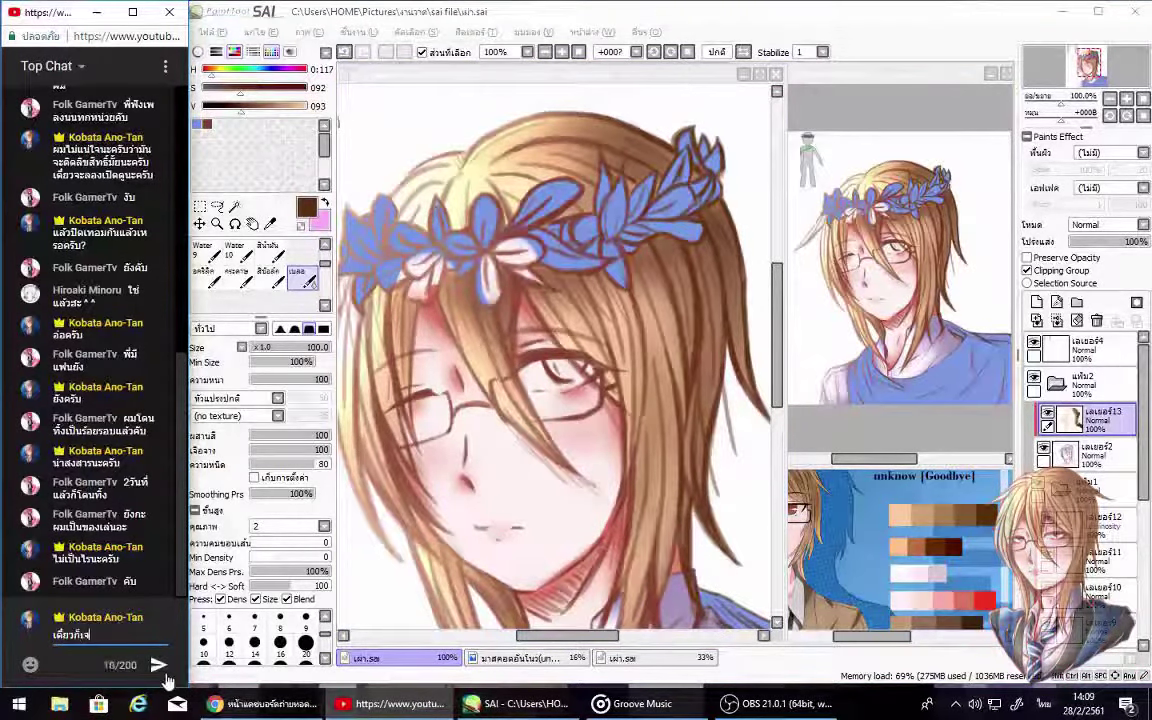
pyautogui.click(158, 664)
pyautogui.click(730, 420)
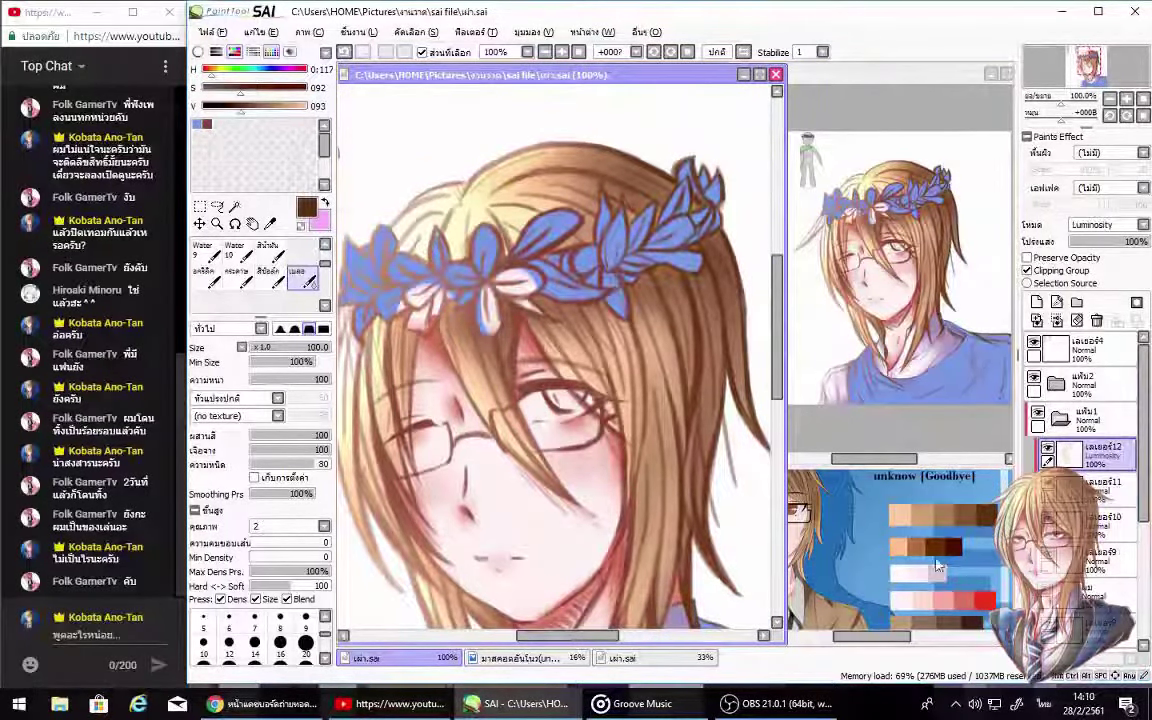
# Step: Sample the green of the shoulder cape from the small reference figures as the drawing color
pyautogui.scroll(5, 535, 337)
pyautogui.hscroll(-3, 535, 337)
pyautogui.keyDown('alt'); pyautogui.click(617, 150); pyautogui.keyUp('alt')
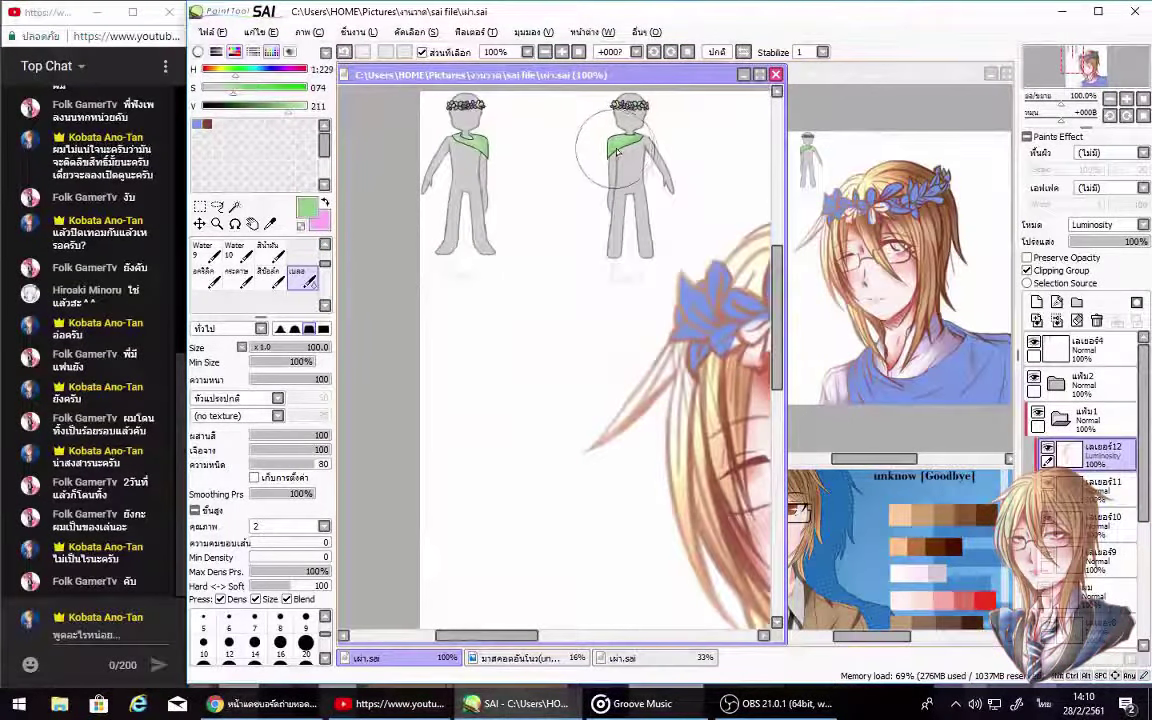
pyautogui.keyDown('alt'); pyautogui.click(625, 140); pyautogui.keyUp('alt')
pyautogui.scroll(3, 734, 302)
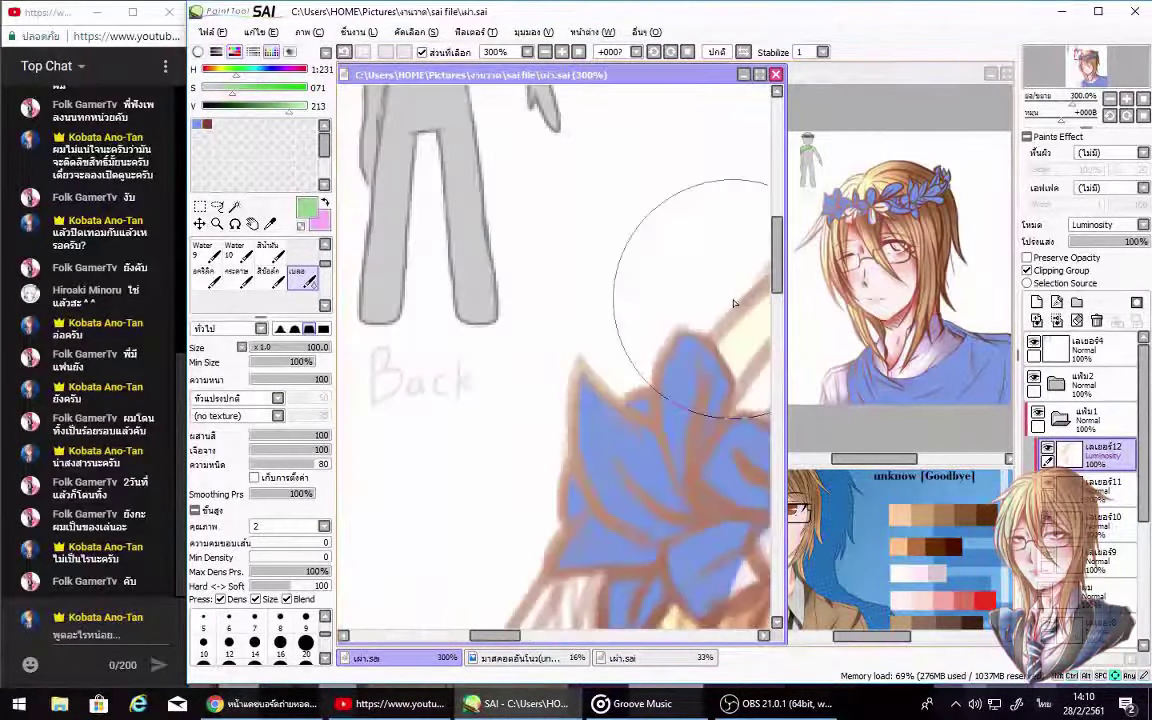
pyautogui.scroll(-4, 734, 302)
pyautogui.keyDown('alt'); pyautogui.click(647, 540); pyautogui.keyUp('alt')
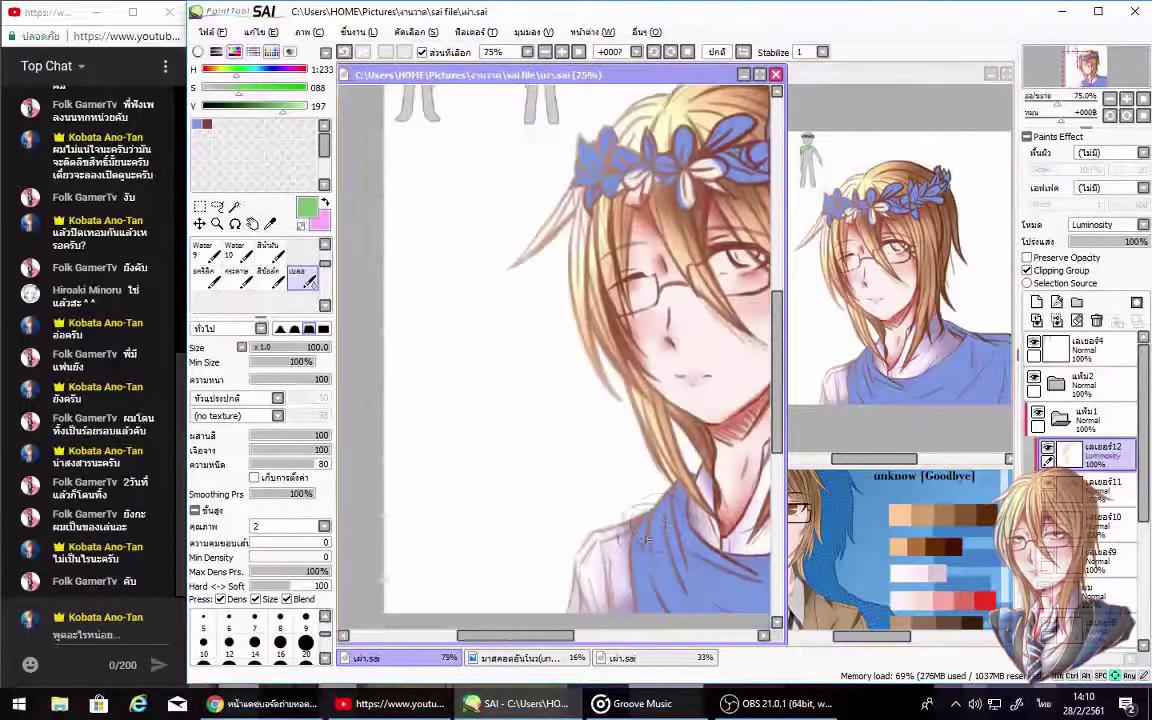
# Step: Add a new layer above the Luminosity layer and name it "ผ้าคลุมไหล่"
pyautogui.scroll(-2, 647, 540)
pyautogui.hscroll(2, 647, 540)
pyautogui.hotkey('ctrl', 'shift', 'n')
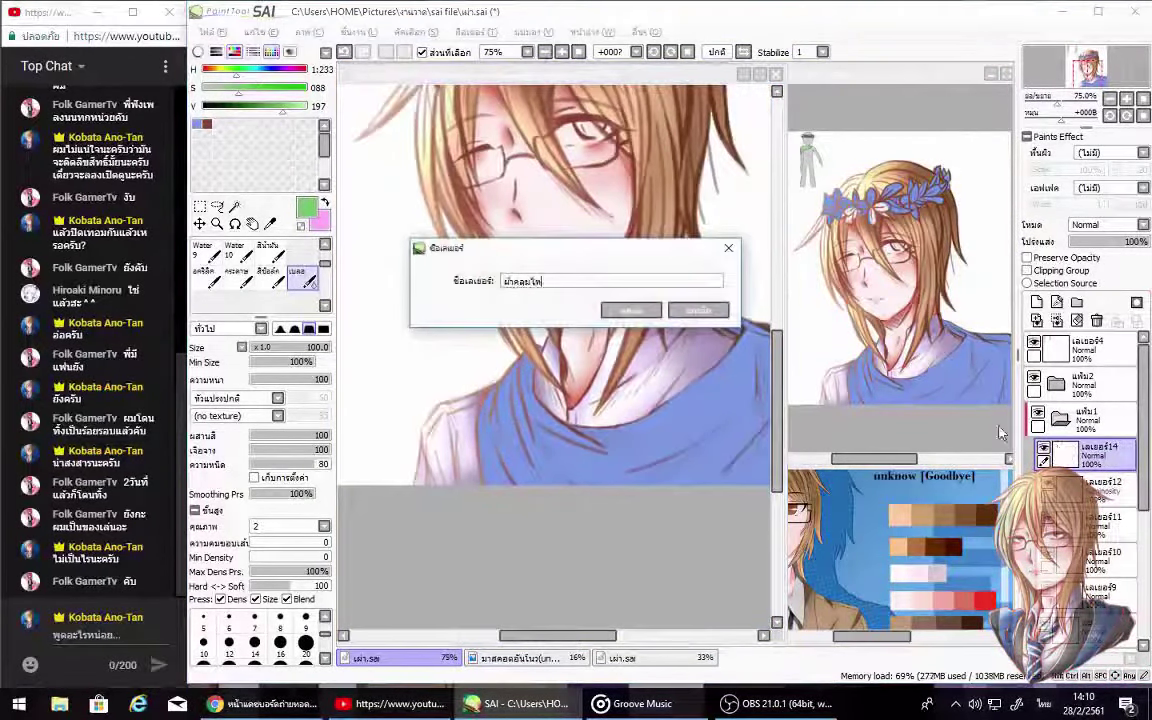
pyautogui.press('Return')
# Step: Paint the shoulder cape green over the blue base from the sleeve side across the chest with the Size 195 Pen
pyautogui.press('n')
pyautogui.scroll(4, 500, 465)
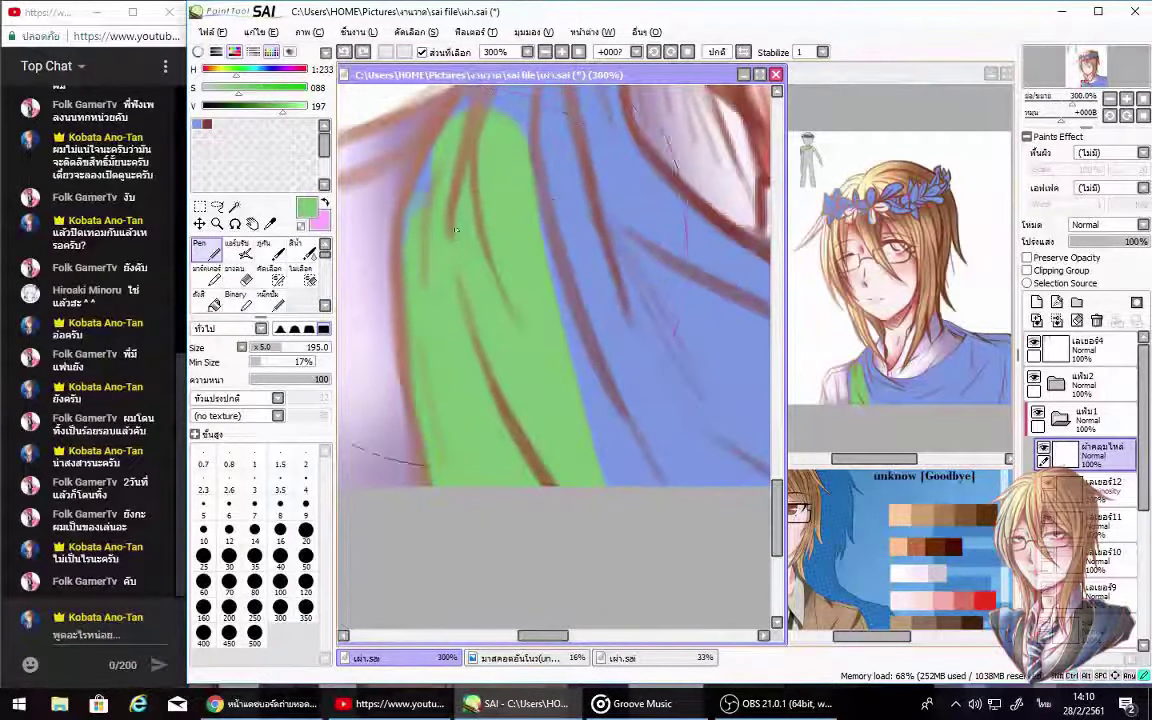
pyautogui.moveTo(500, 200); pyautogui.dragTo(600, 420)
pyautogui.scroll(2, 573, 328)
pyautogui.moveTo(573, 328); pyautogui.dragTo(463, 443)
pyautogui.scroll(2, 500, 440)
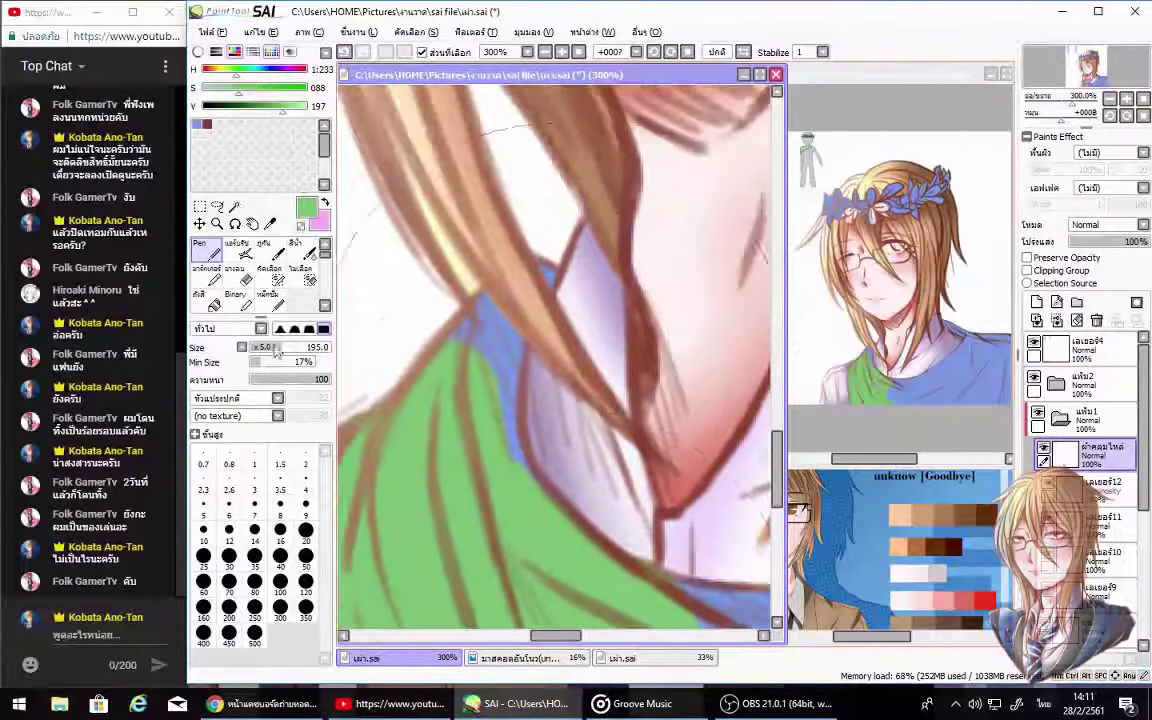
# Step: Fill the narrow cape areas beside the collar and hair strands with green at Pen Size 45, cleaning overflow with the Size 60 Eraser
pyautogui.press('[')
pyautogui.press('[')
pyautogui.press('[')
pyautogui.press('[')
pyautogui.moveTo(518, 350)
pyautogui.mouseDown()
pyautogui.moveTo(489, 335)
pyautogui.moveTo(470, 380)
pyautogui.mouseUp()
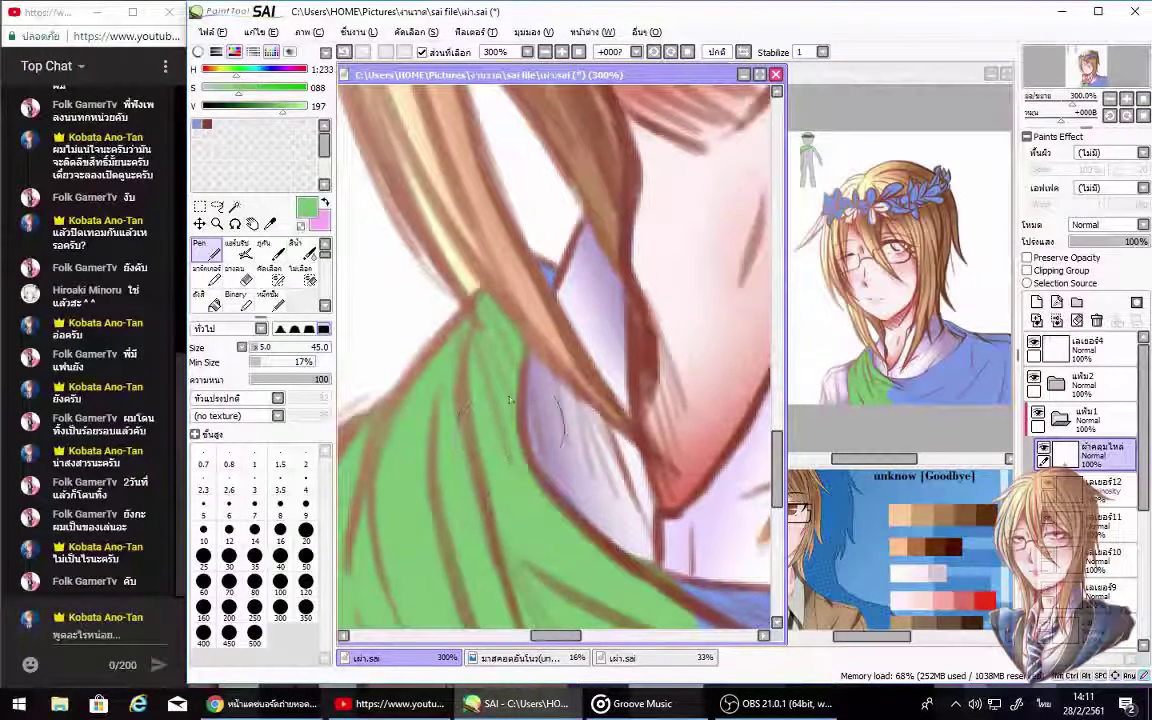
pyautogui.click(237, 270)
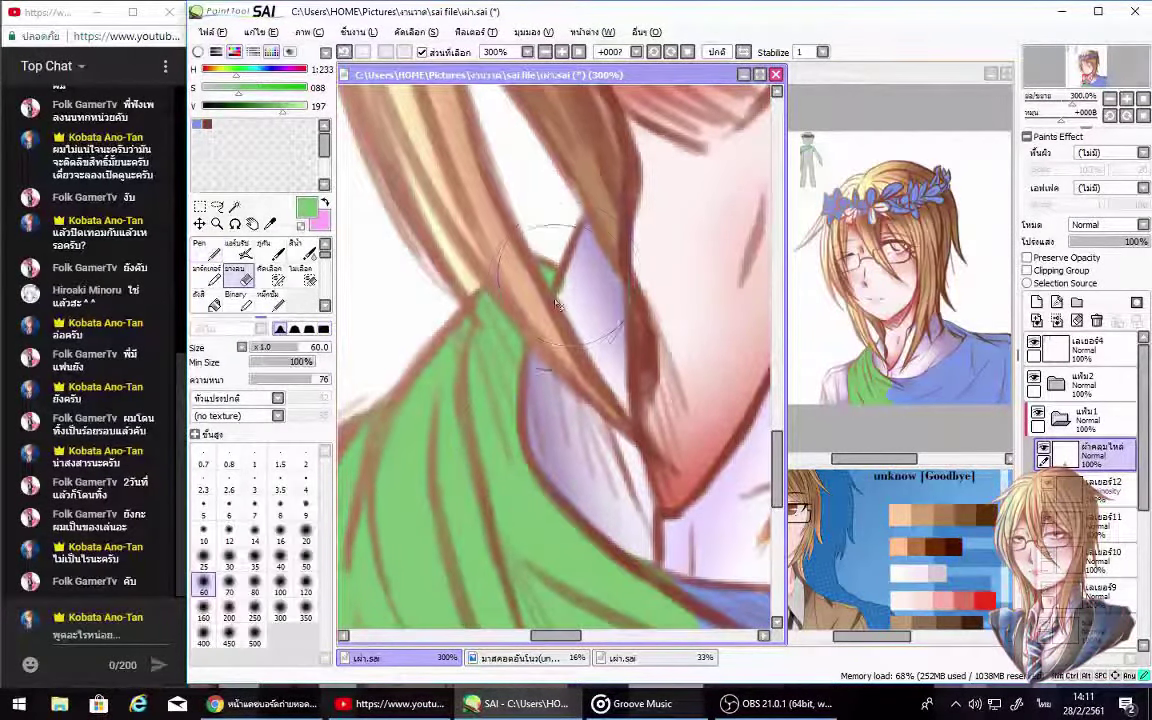
pyautogui.press('n')
pyautogui.moveTo(545, 275); pyautogui.dragTo(495, 310)
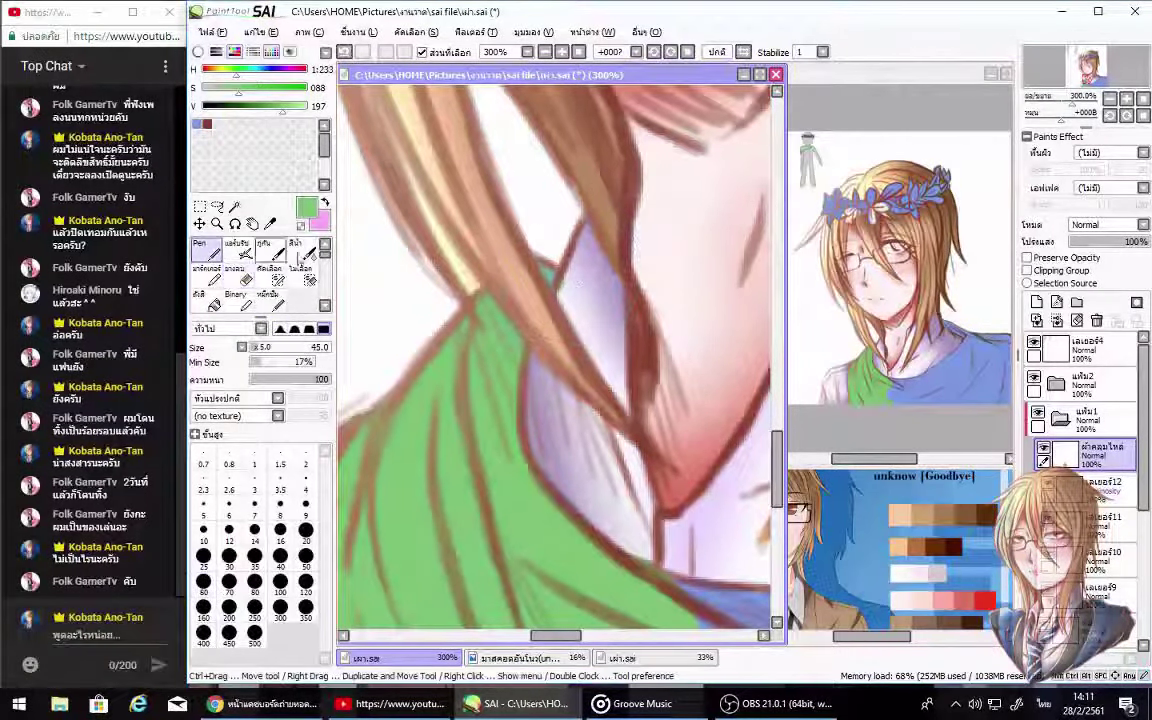
# Step: Ready the Size 500 Pen with a darker green (V 160) for shading the cape on the clipped layer เลเยอร์14
pyautogui.scroll(-5, 507, 335)
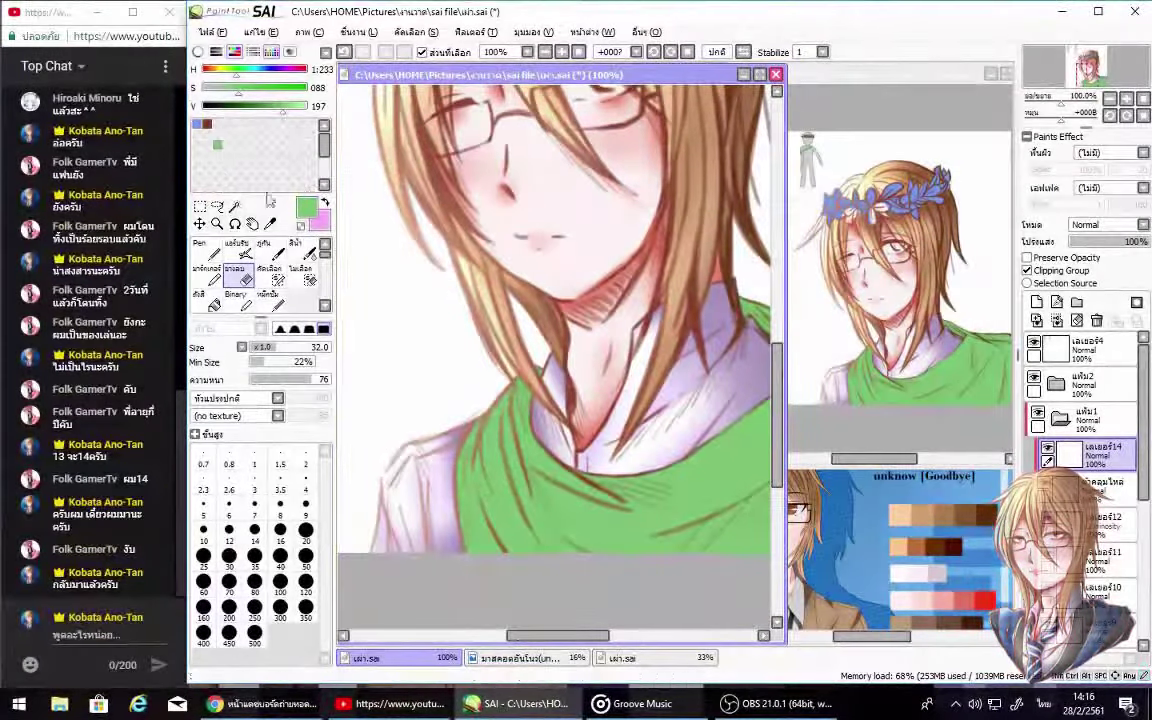
pyautogui.press('n')
pyautogui.click(255, 632)
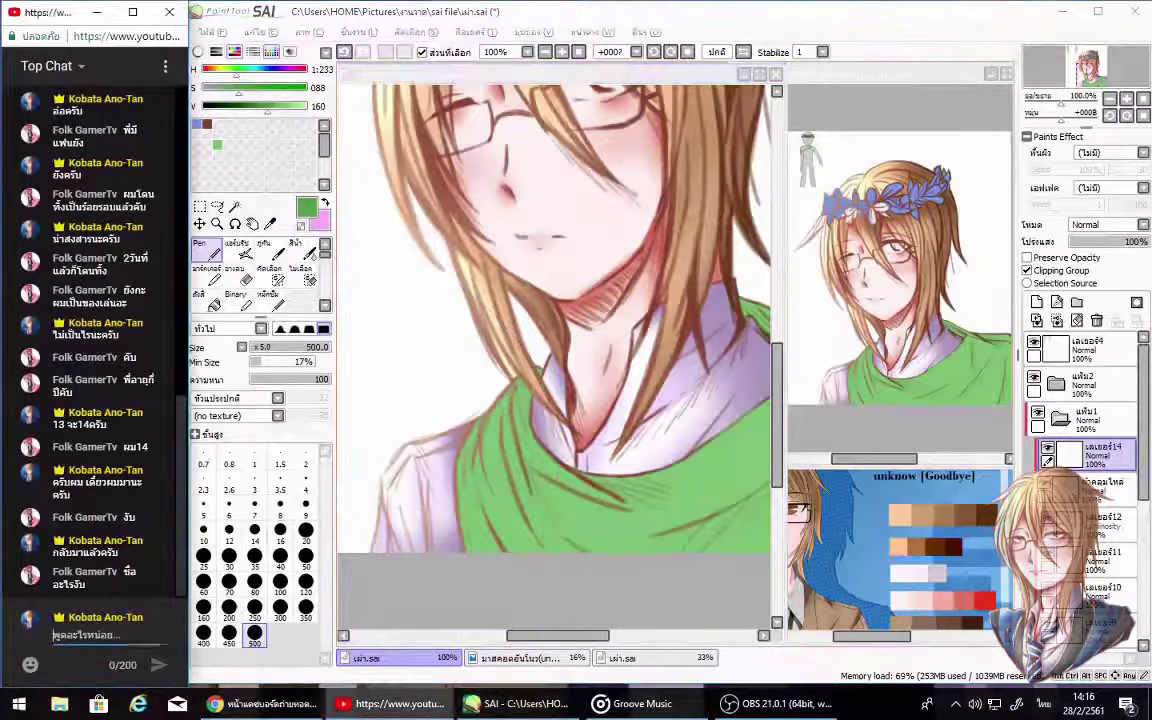
# Step: Answer the viewer's question in the live chat by giving the streamer's nickname
pyautogui.click(100, 635)
pyautogui.write('ชื่อเล่น จริงๆ')
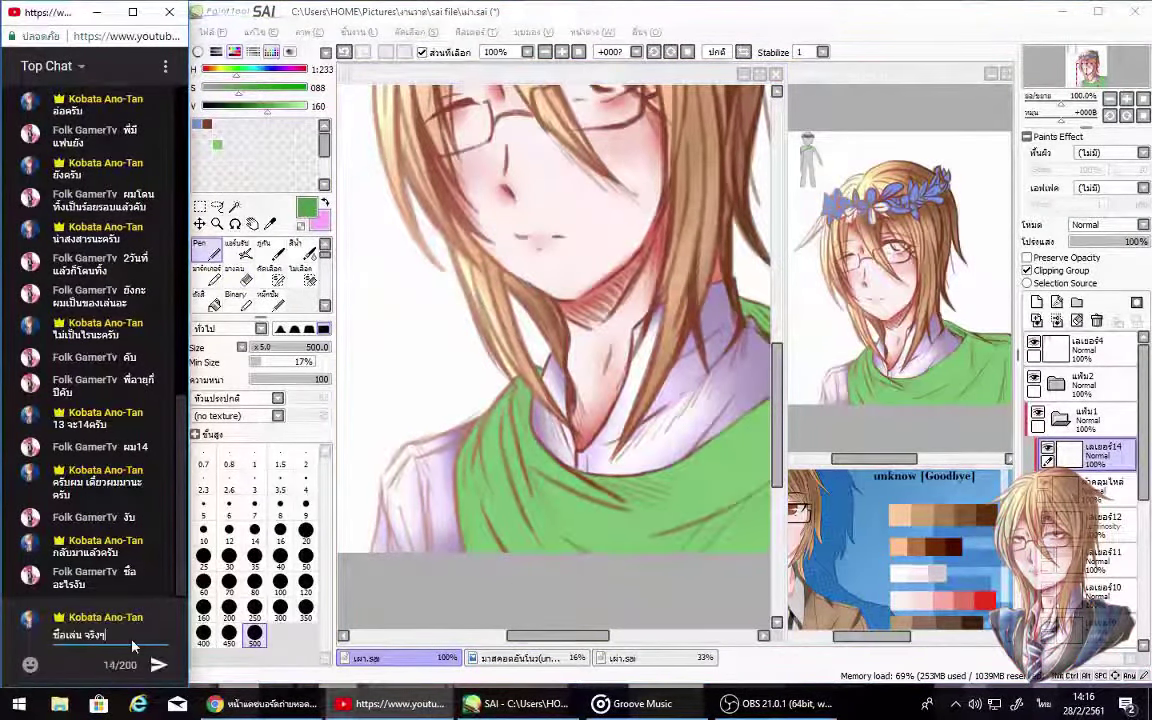
pyautogui.write(' ที่ เดวา ครับ')
pyautogui.press('Return')
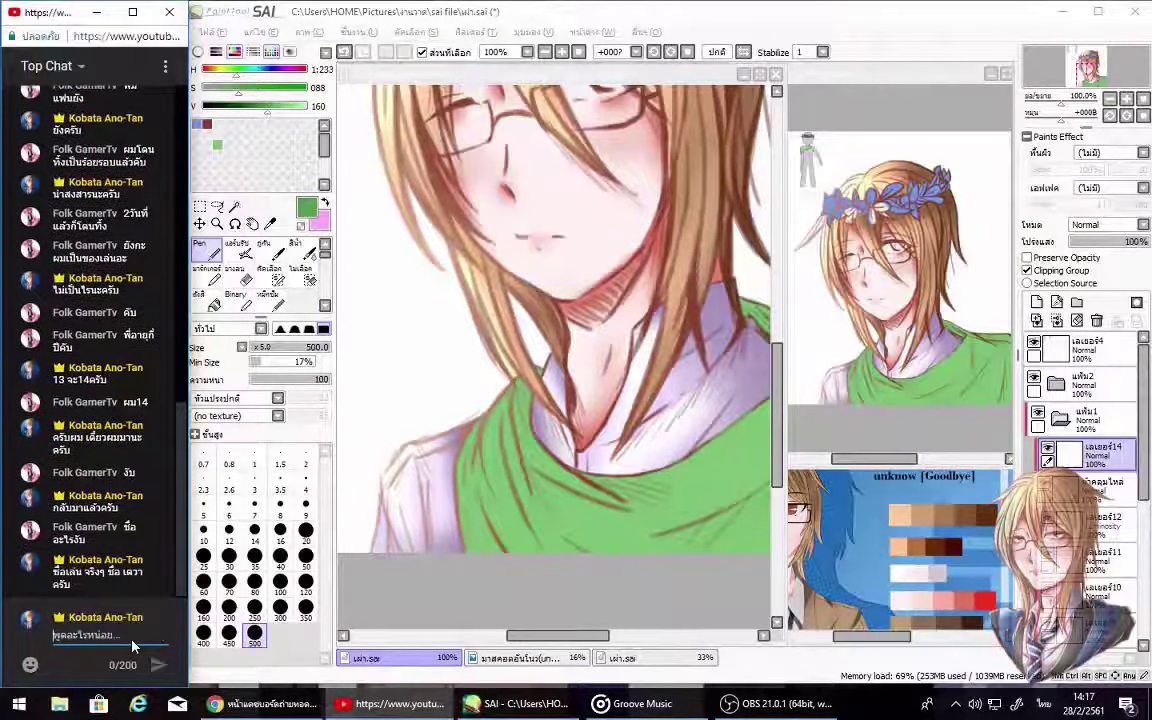
pyautogui.write('แ')
pyautogui.press('BackSpace')
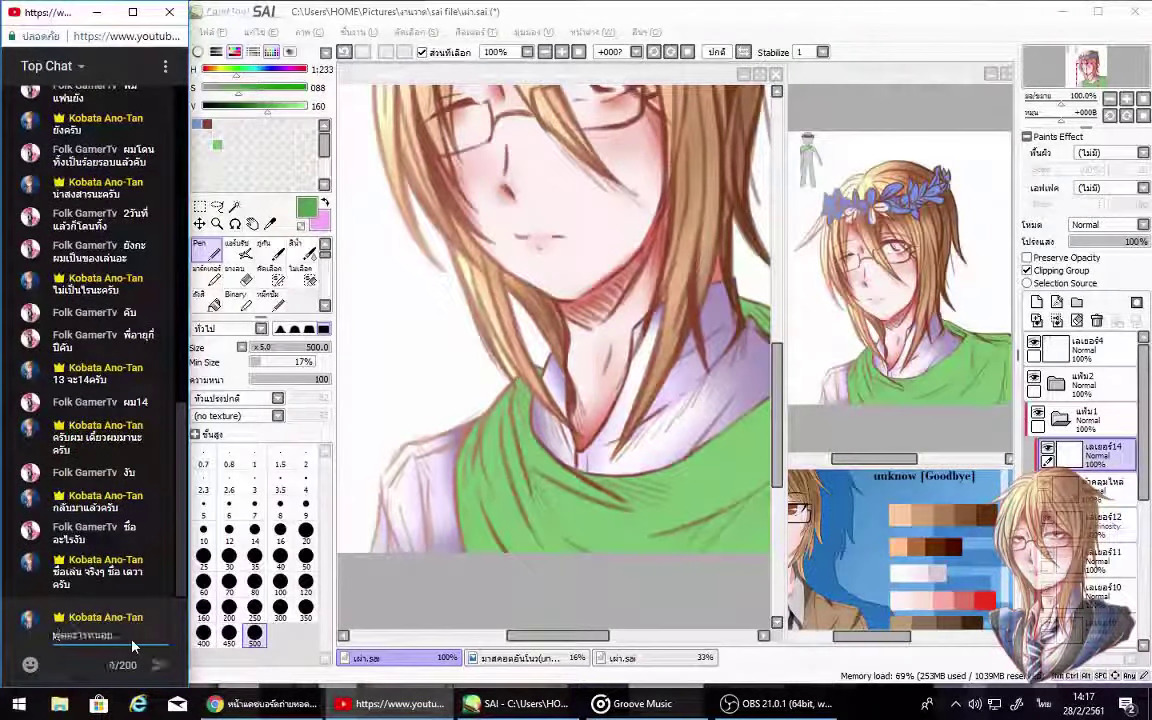
# Step: Shade the shoulder cape with darker green along its folds using the Size 500 Pen at Min Size 8%, and save the file
pyautogui.click(467, 400)
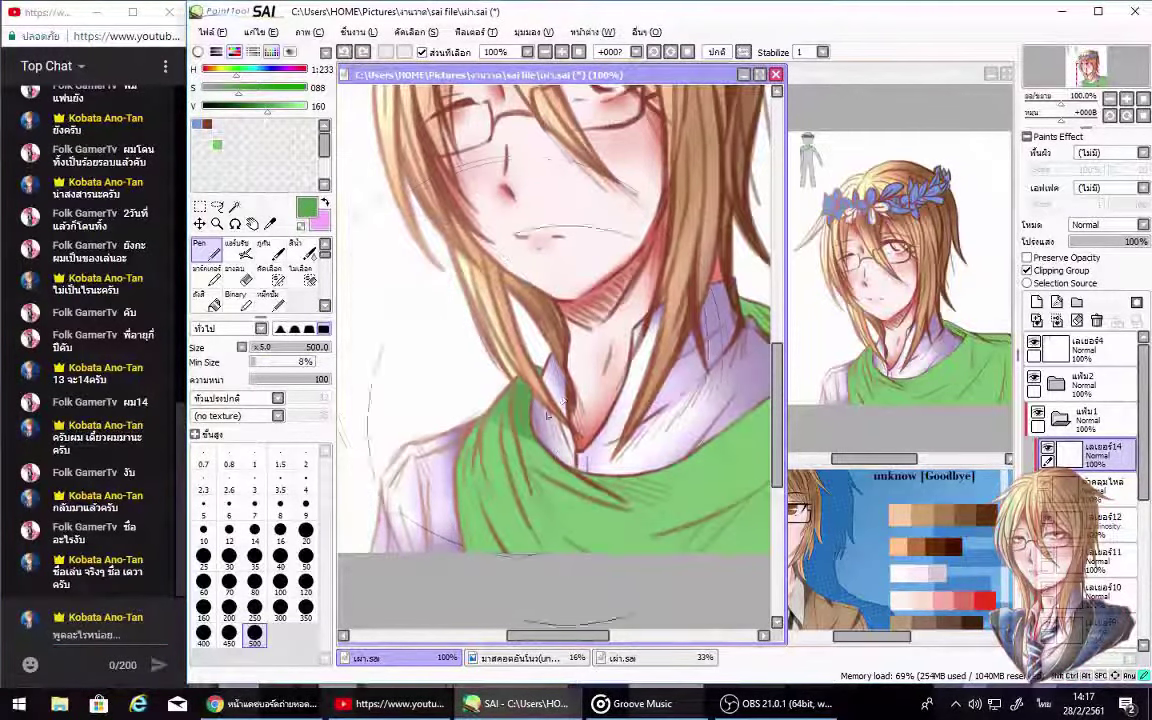
pyautogui.moveTo(310, 362); pyautogui.dragTo(256, 362)
pyautogui.moveTo(522, 533); pyautogui.dragTo(292, 533)
pyautogui.moveTo(645, 305); pyautogui.dragTo(545, 375)
pyautogui.moveTo(642, 388); pyautogui.dragTo(568, 505)
pyautogui.hotkey('ctrl', 's')
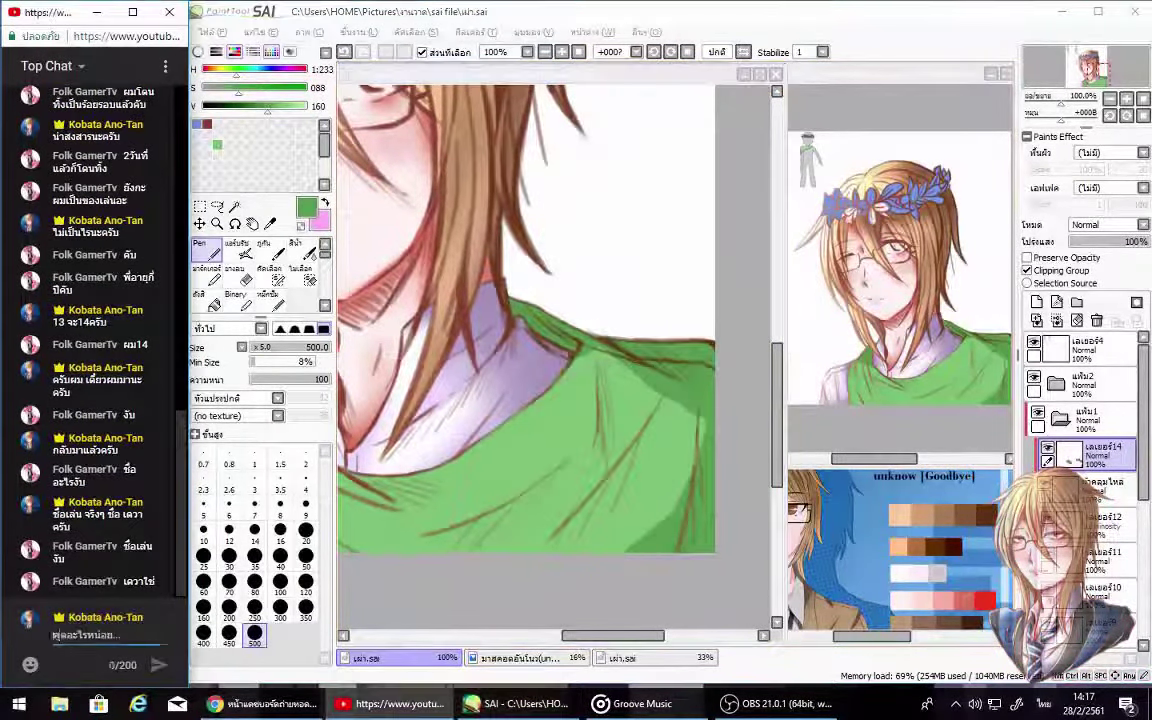
# Step: Paint a darker green fold across the lower cape, soften it with the Size 100 blending brush at Min Size 47%, and save
pyautogui.moveTo(565, 640); pyautogui.dragTo(537, 640)
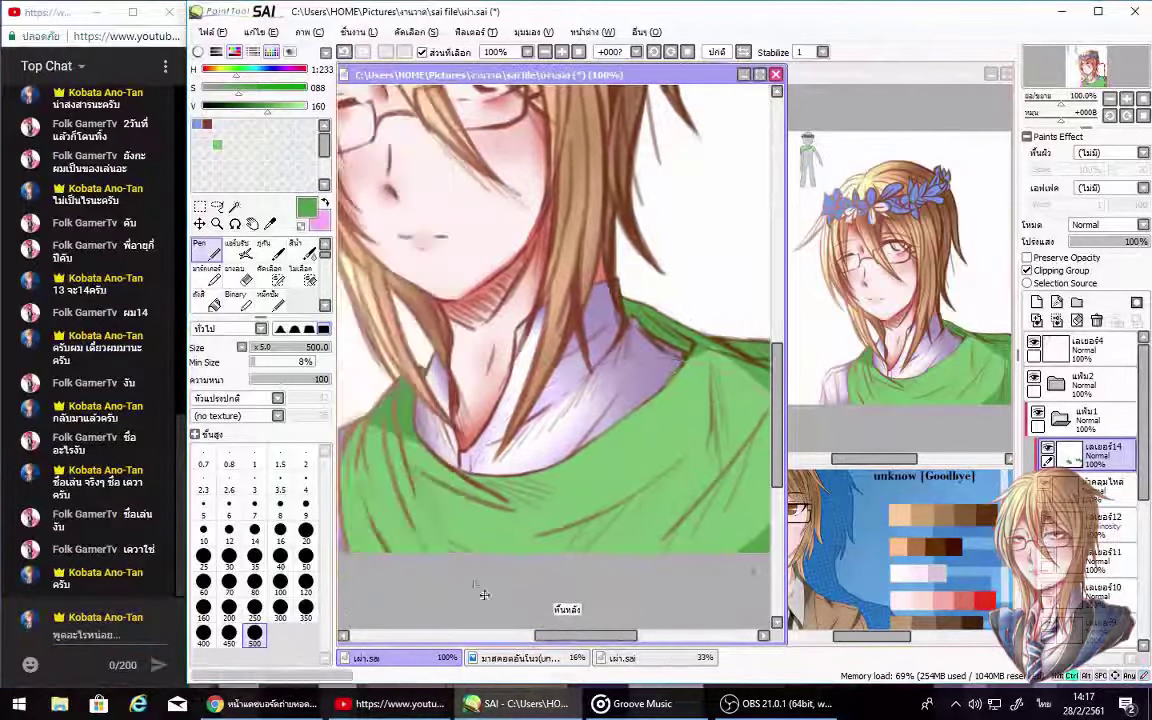
pyautogui.moveTo(440, 530)
pyautogui.mouseDown()
pyautogui.moveTo(620, 450)
pyautogui.moveTo(690, 330)
pyautogui.mouseUp()
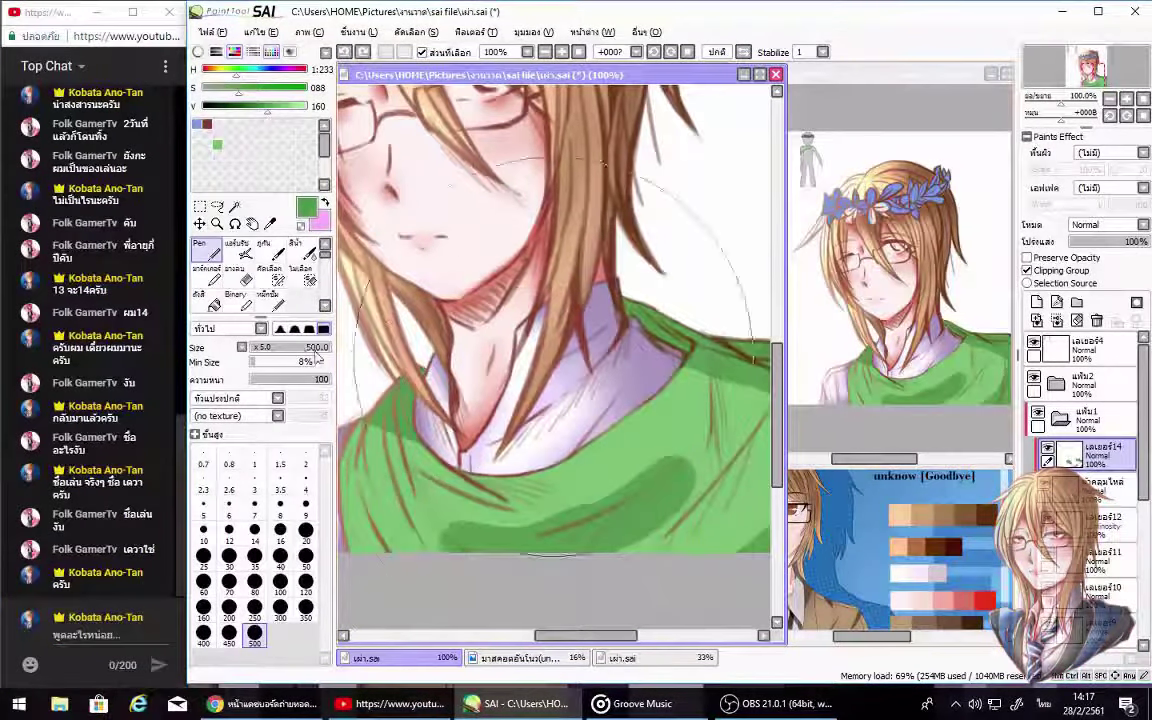
pyautogui.press('b')
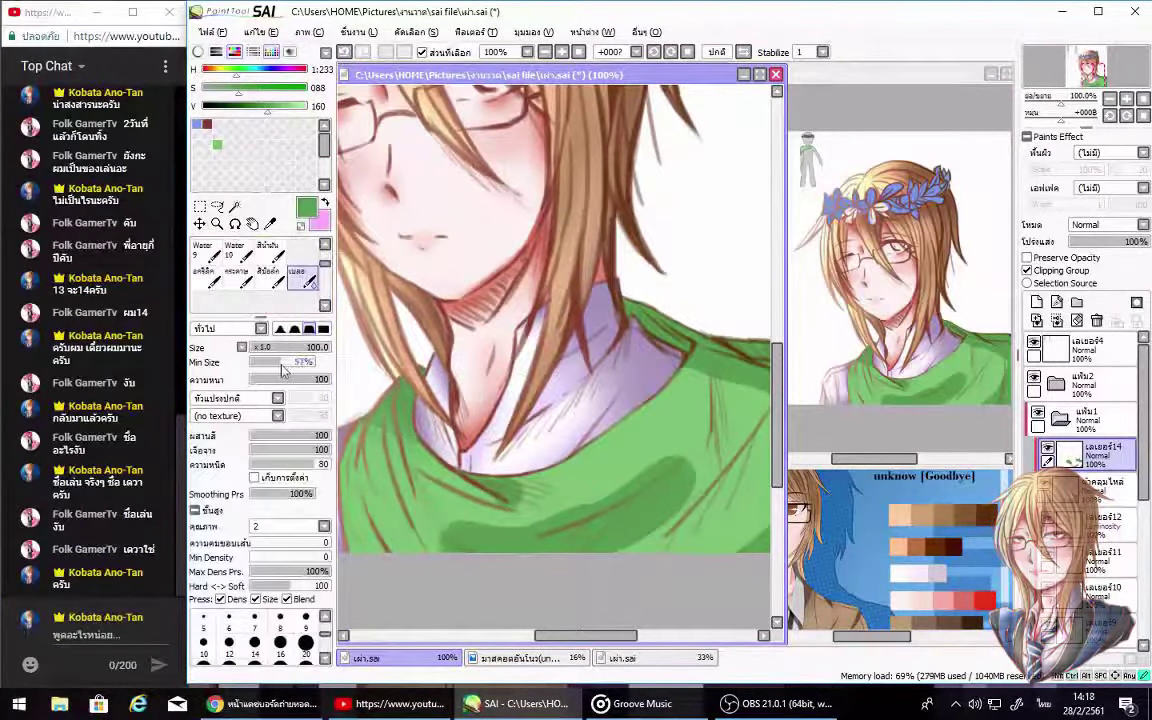
pyautogui.click(281, 365)
pyautogui.moveTo(508, 541)
pyautogui.mouseDown()
pyautogui.moveTo(676, 440)
pyautogui.moveTo(660, 521)
pyautogui.mouseUp()
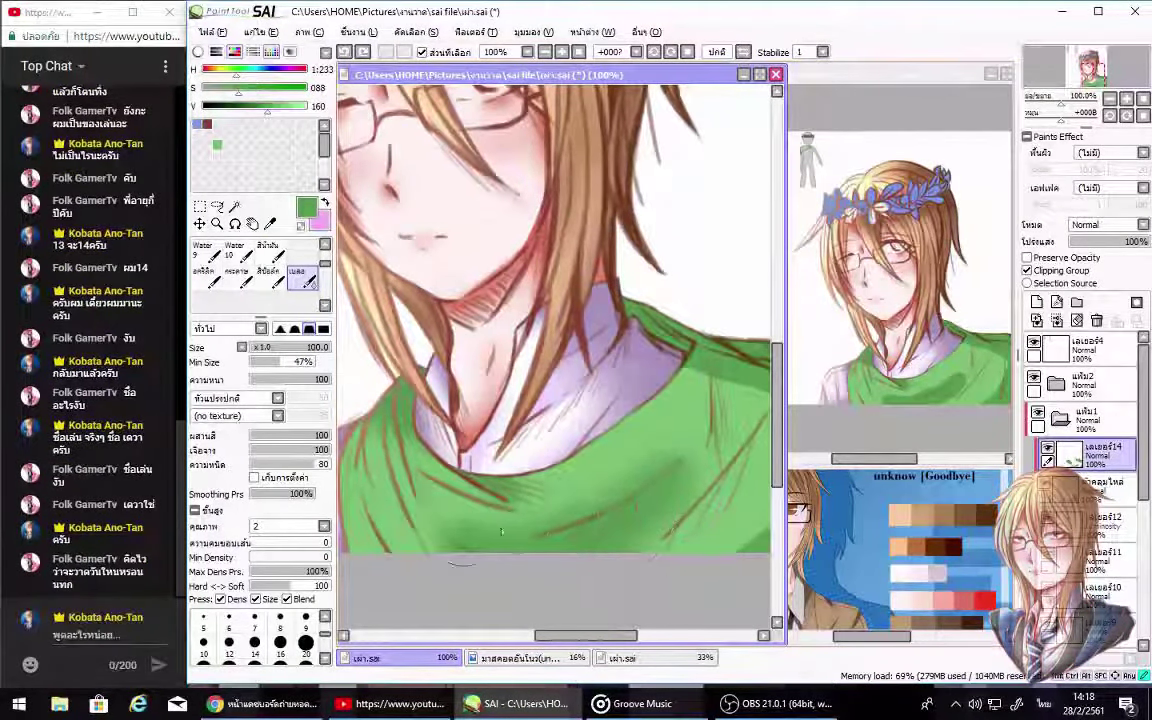
pyautogui.hotkey('ctrl', 's')
# Step: Blend the deep green shading beside the collar on เลเยอร์15 and airbrush light green highlights on the Luminosity layer เลเยอร์16 at Size 100
pyautogui.hscroll(3, 587, 404)
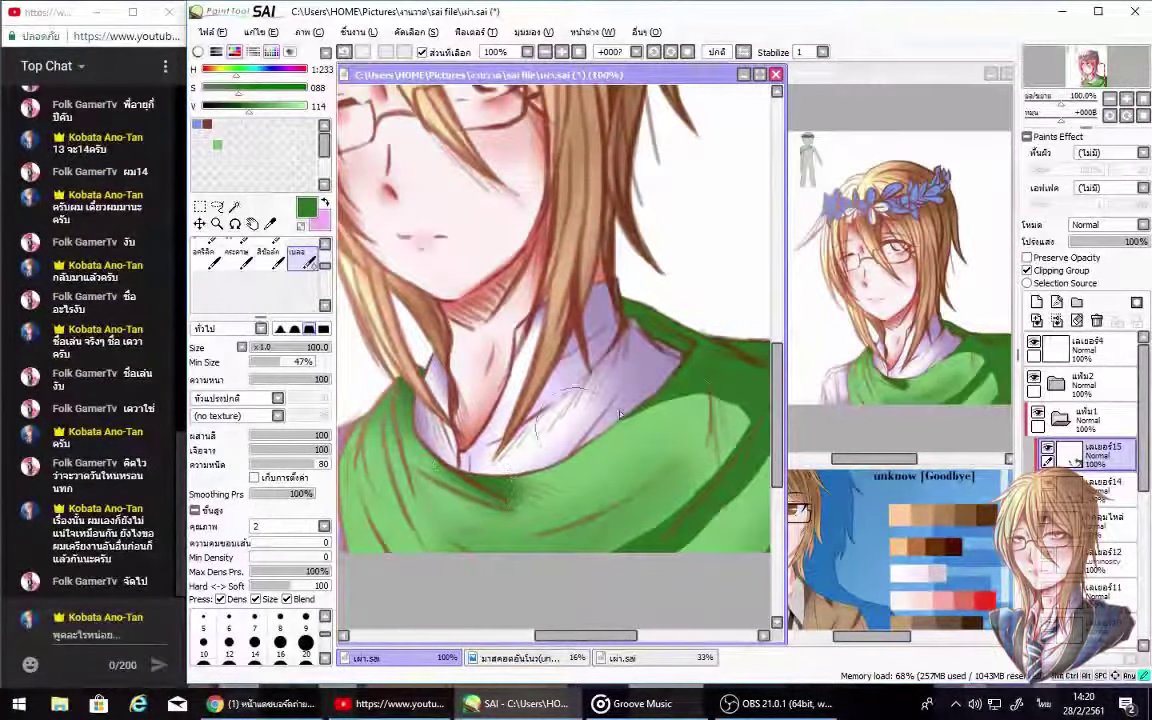
pyautogui.moveTo(620, 413)
pyautogui.mouseDown()
pyautogui.moveTo(640, 400)
pyautogui.moveTo(630, 480)
pyautogui.moveTo(735, 428)
pyautogui.moveTo(683, 425)
pyautogui.mouseUp()
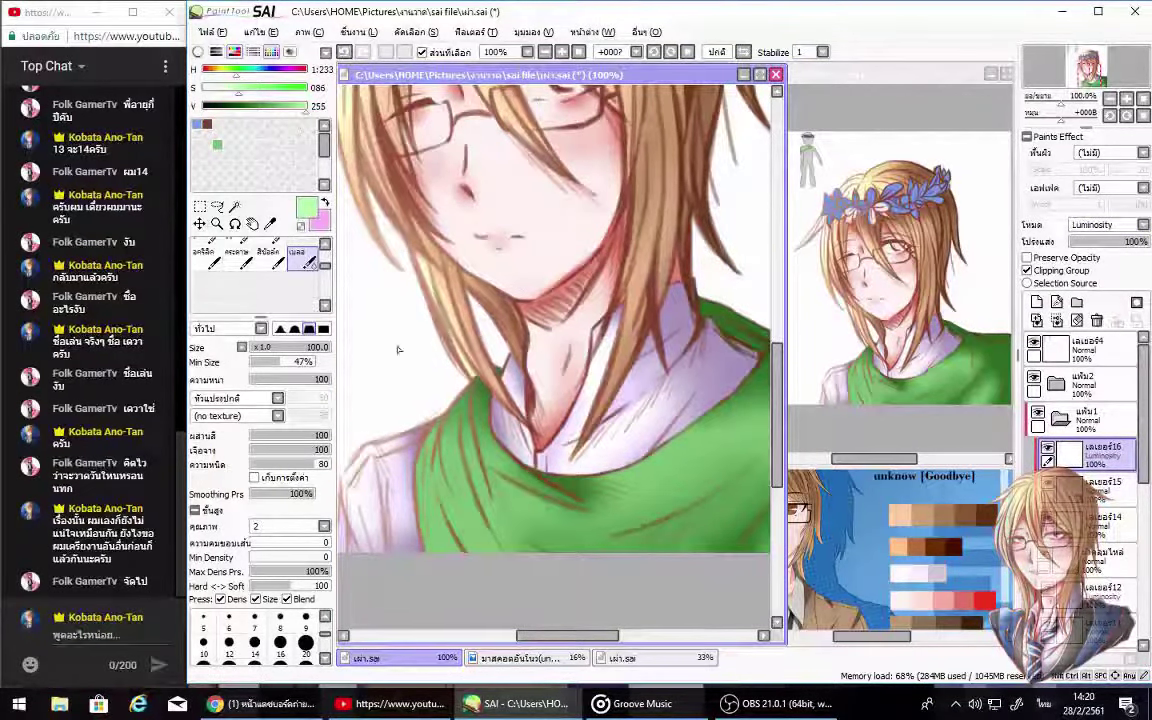
pyautogui.press('v')
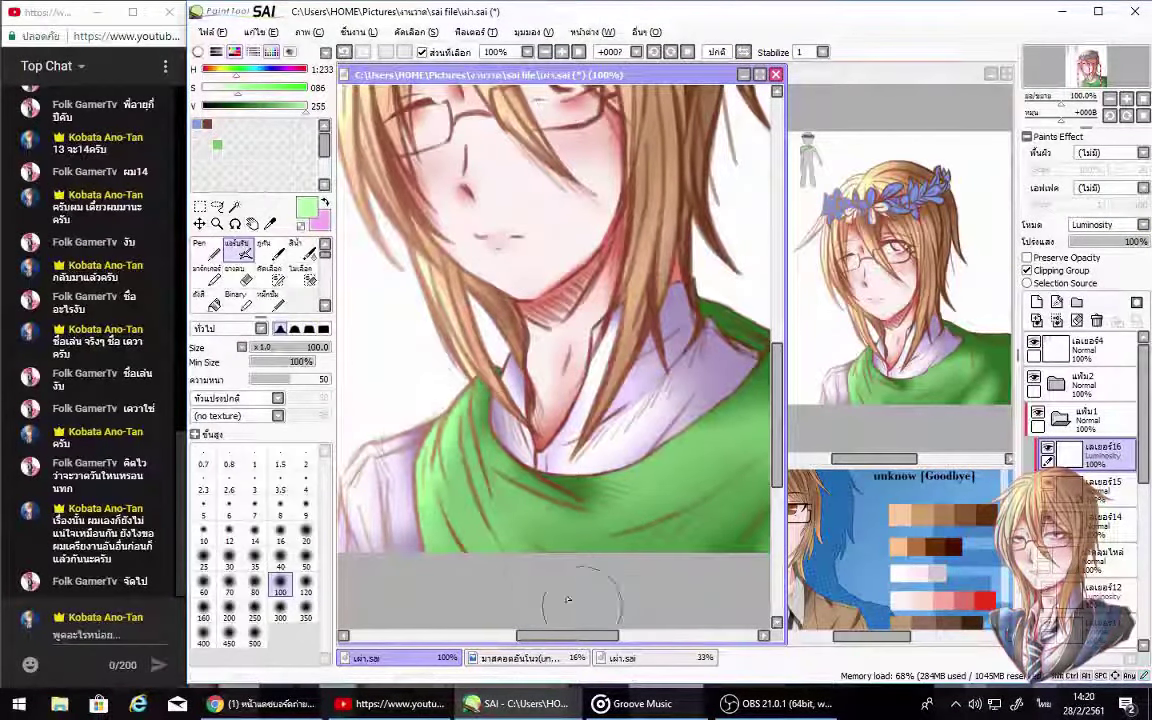
# Step: Deepen the cape's shadows on เลเยอร์15 with black using the Size 100 airbrush, and save the file
pyautogui.click(1100, 485)
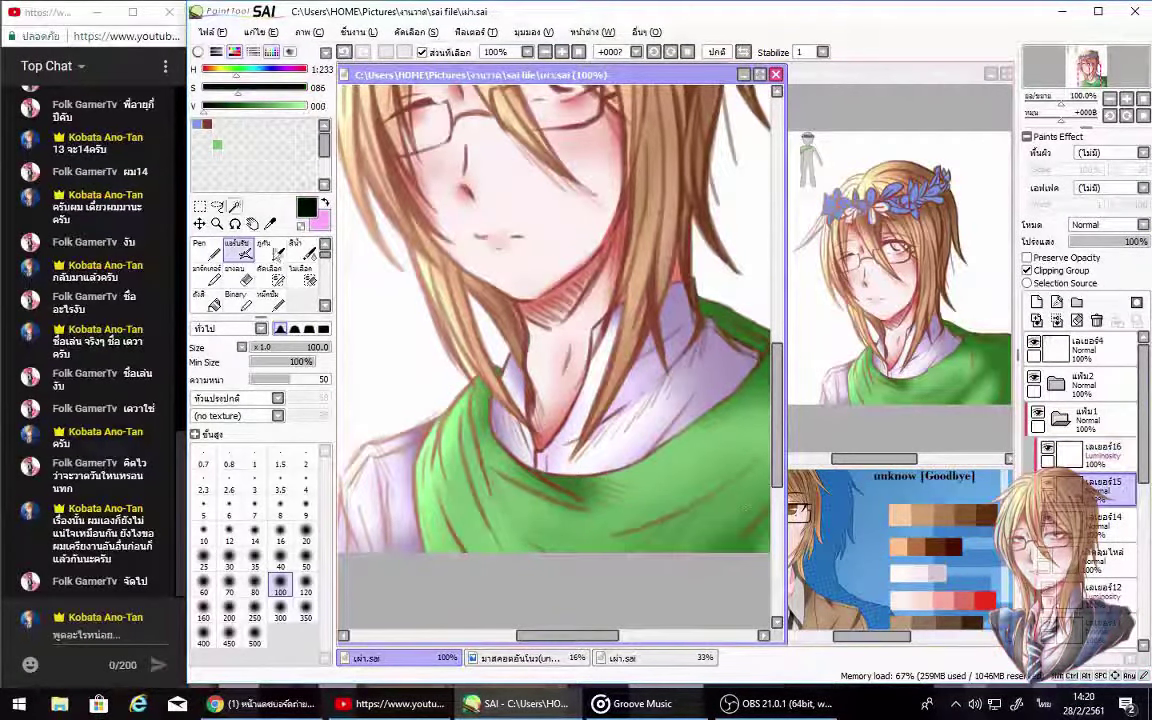
pyautogui.moveTo(752, 423)
pyautogui.mouseDown()
pyautogui.moveTo(572, 423)
pyautogui.moveTo(630, 300)
pyautogui.moveTo(560, 320)
pyautogui.moveTo(560, 480)
pyautogui.moveTo(588, 382)
pyautogui.moveTo(630, 440)
pyautogui.mouseUp()
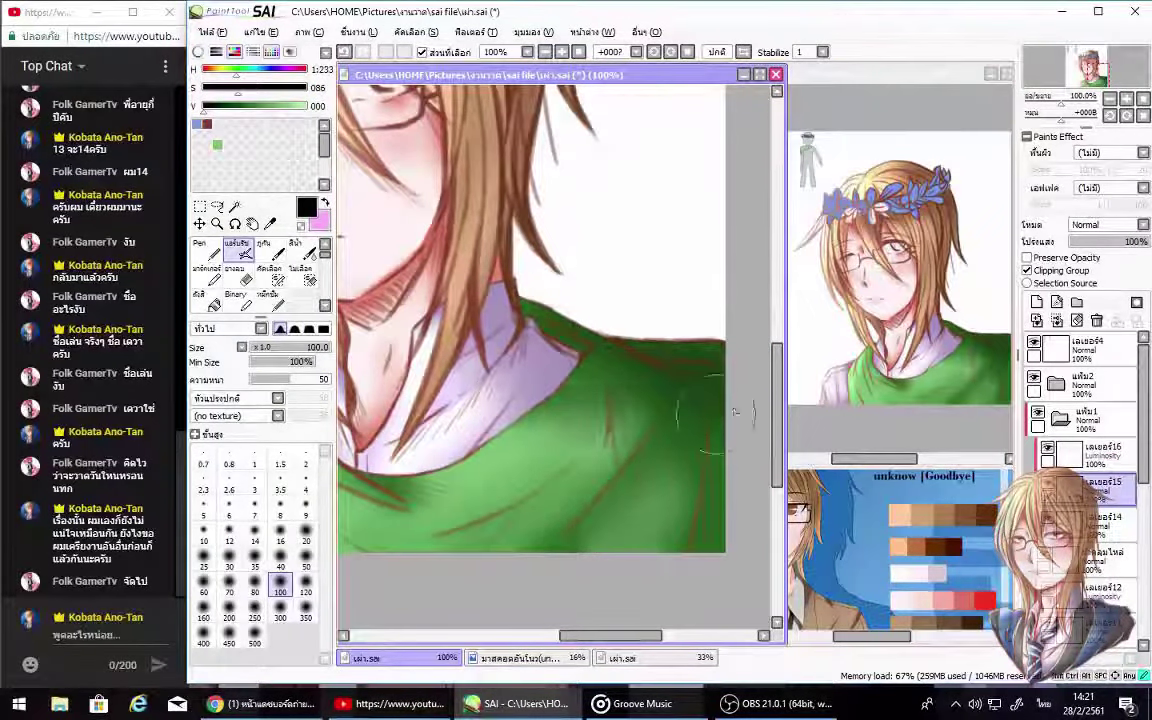
pyautogui.hotkey('ctrl', 's')
pyautogui.scroll(-2, 611, 273)
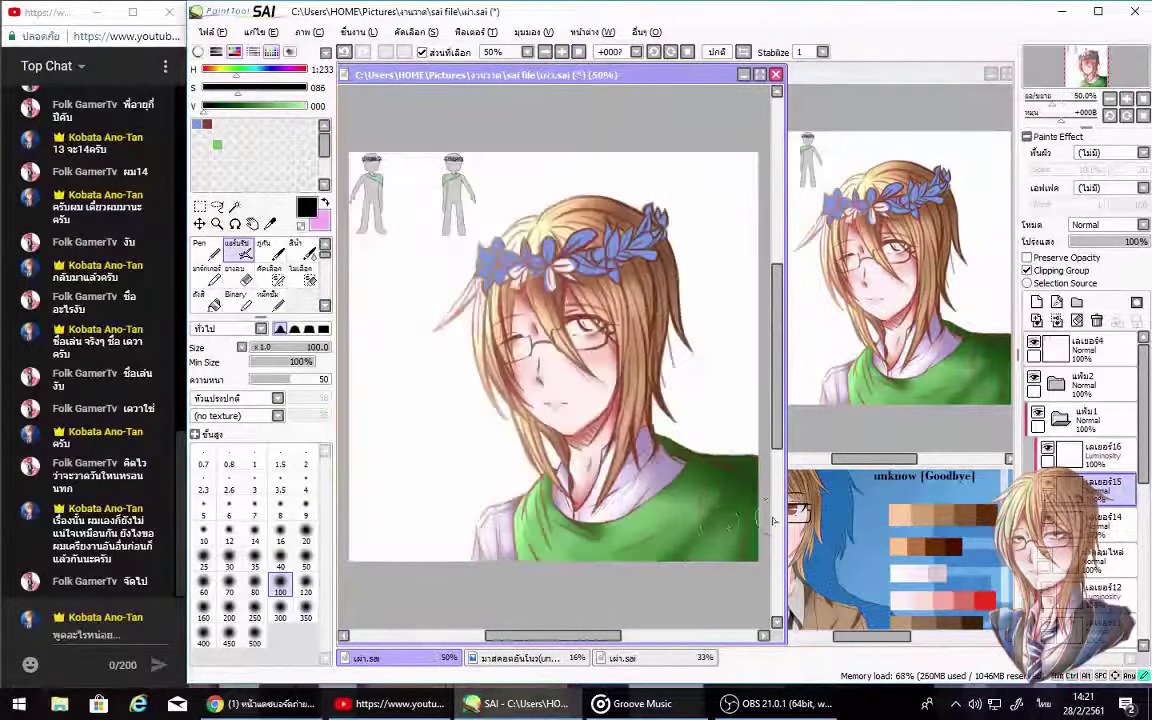
pyautogui.scroll(1, 776, 412)
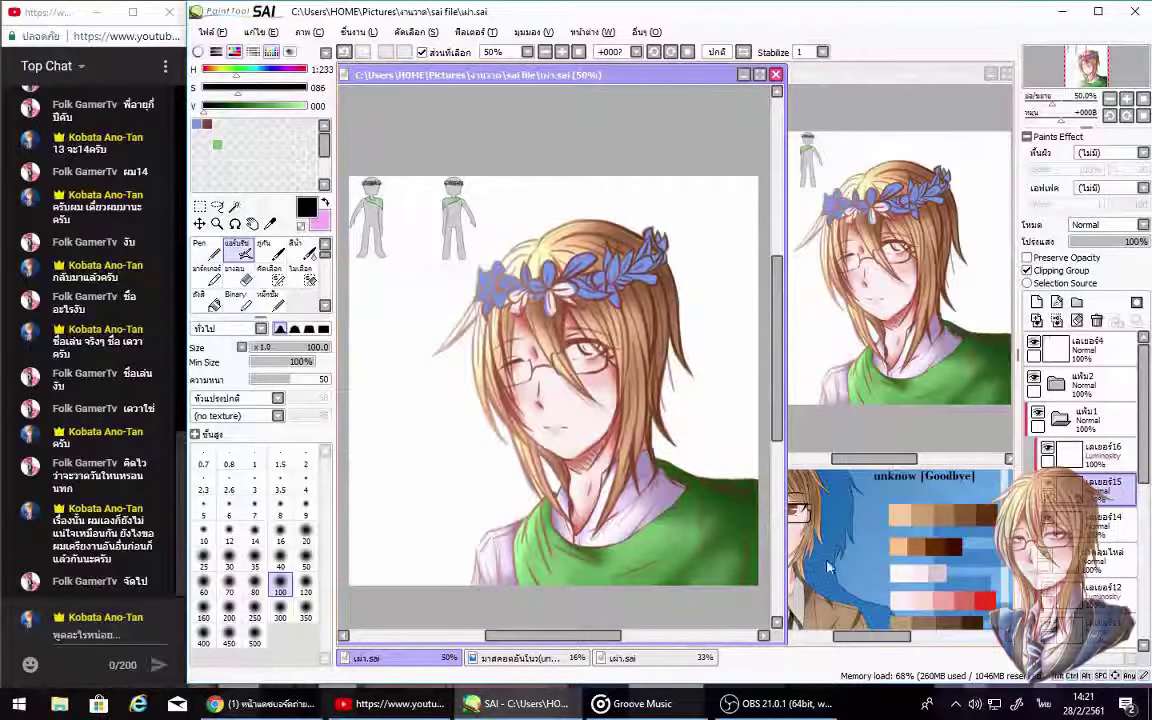
# Step: Add a new layer above เลเยอร์16 and name it "ตาขาว"
pyautogui.click(1036, 302)
pyautogui.doubleClick(1095, 453)
pyautogui.write('ดาซา')
pyautogui.press('Return')
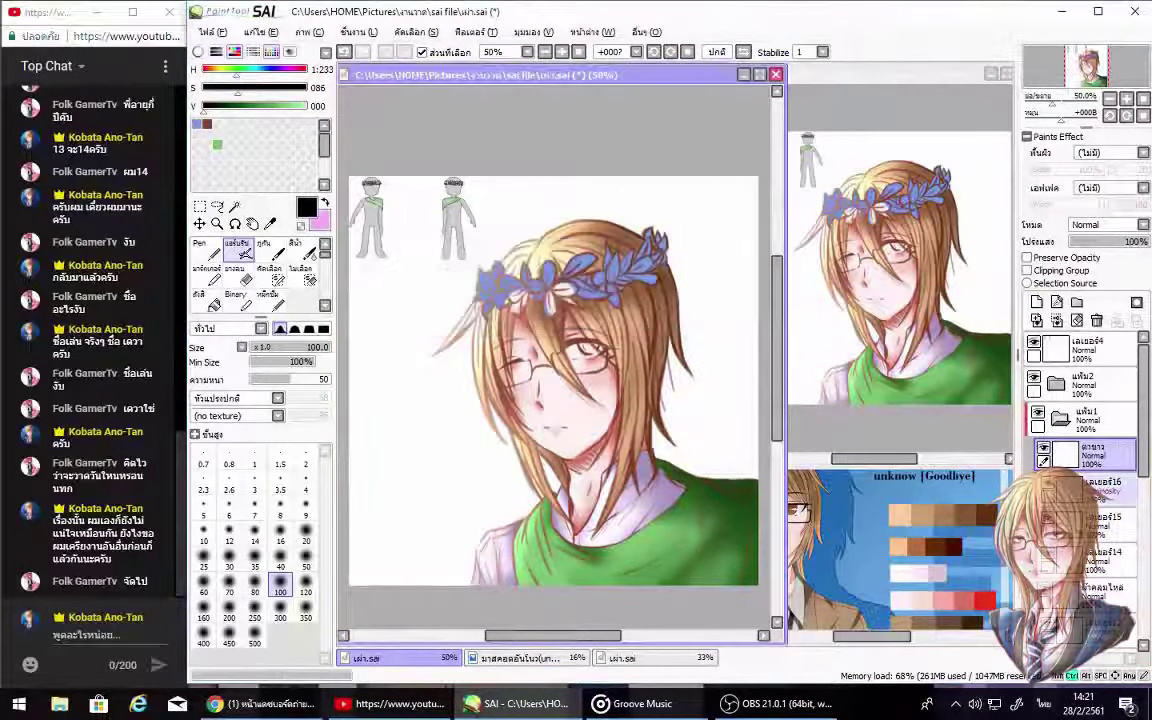
# Step: Fill the white of the open eye with pure white (S 0, V 255) using the Size 305 Pen
pyautogui.moveTo(281, 107); pyautogui.dragTo(306, 107)
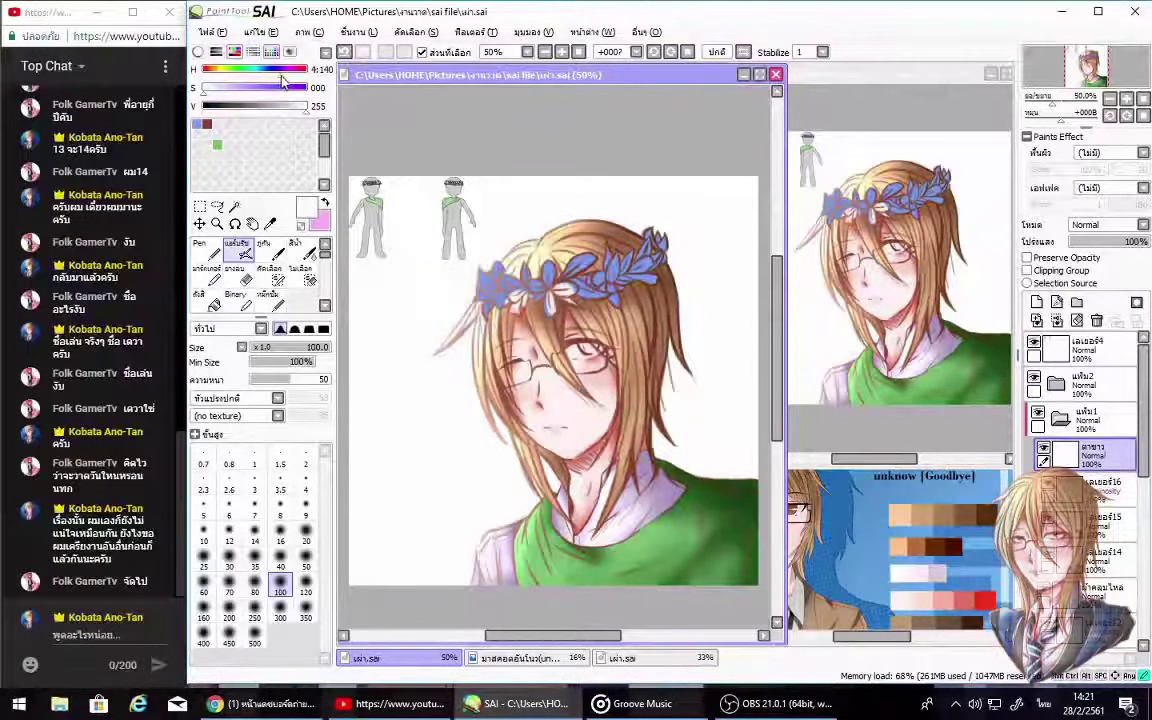
pyautogui.press('n')
pyautogui.scroll(2, 355, 438)
pyautogui.scroll(1, 355, 438)
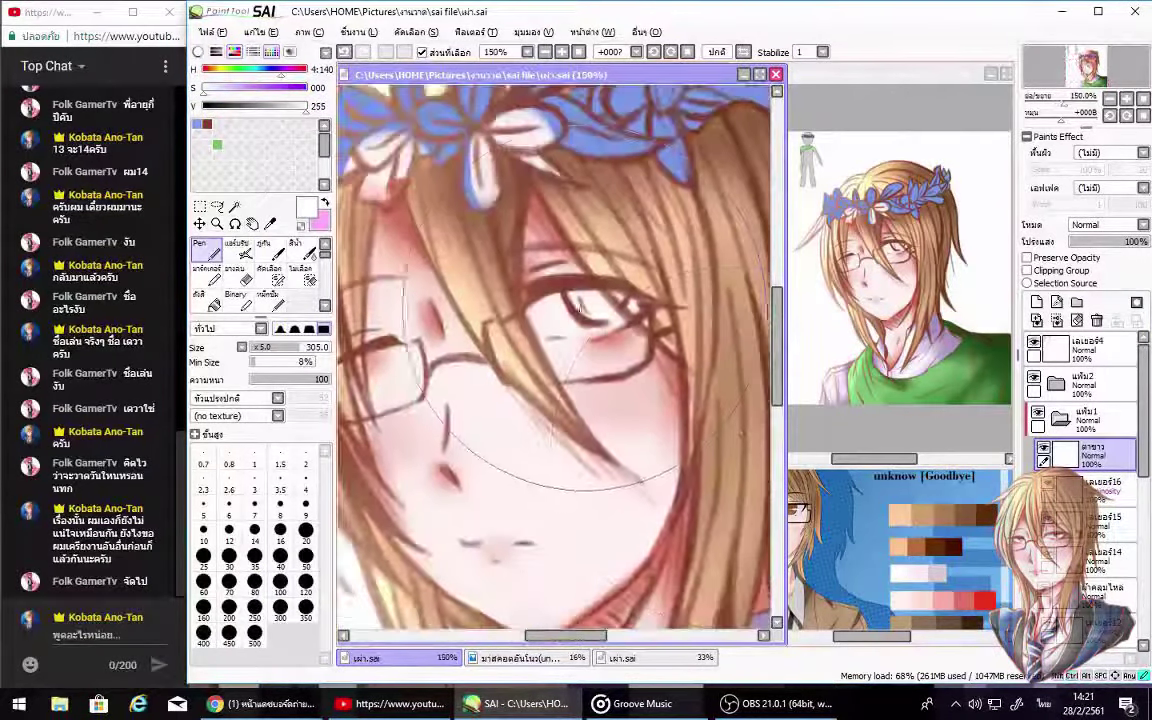
pyautogui.scroll(1, 580, 319)
pyautogui.scroll(-1, 588, 321)
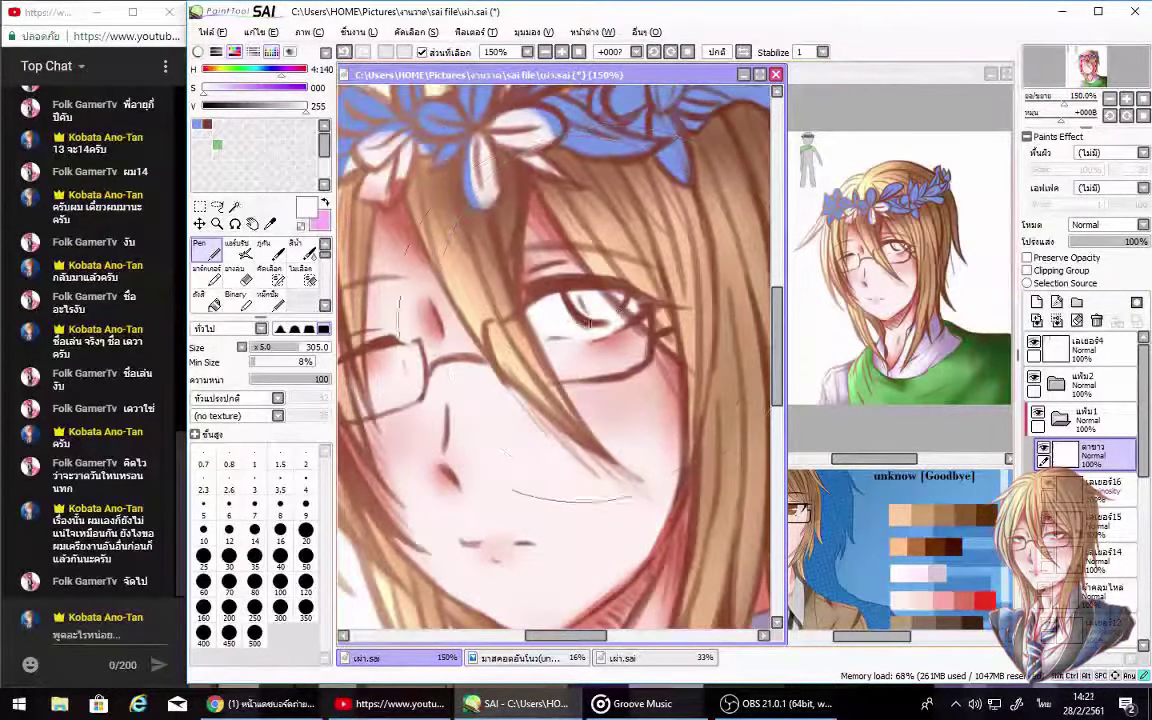
# Step: Add a clipping layer above ตาขาว and shade the eye white with muted purple (V 184), blending it with the Size 100 brush
pyautogui.hotkey('ctrl', 'shift', 'n')
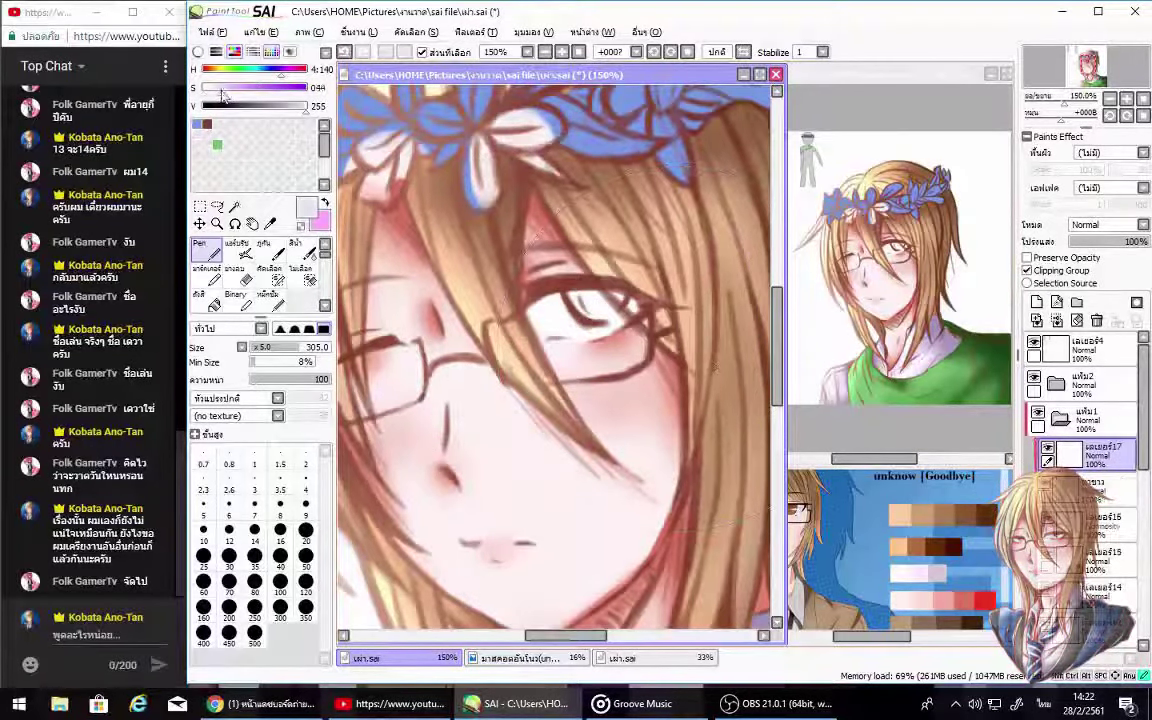
pyautogui.moveTo(318, 347); pyautogui.dragTo(283, 347)
pyautogui.moveTo(530, 300); pyautogui.dragTo(610, 318)
pyautogui.moveTo(305, 111); pyautogui.dragTo(278, 107)
pyautogui.press('b')
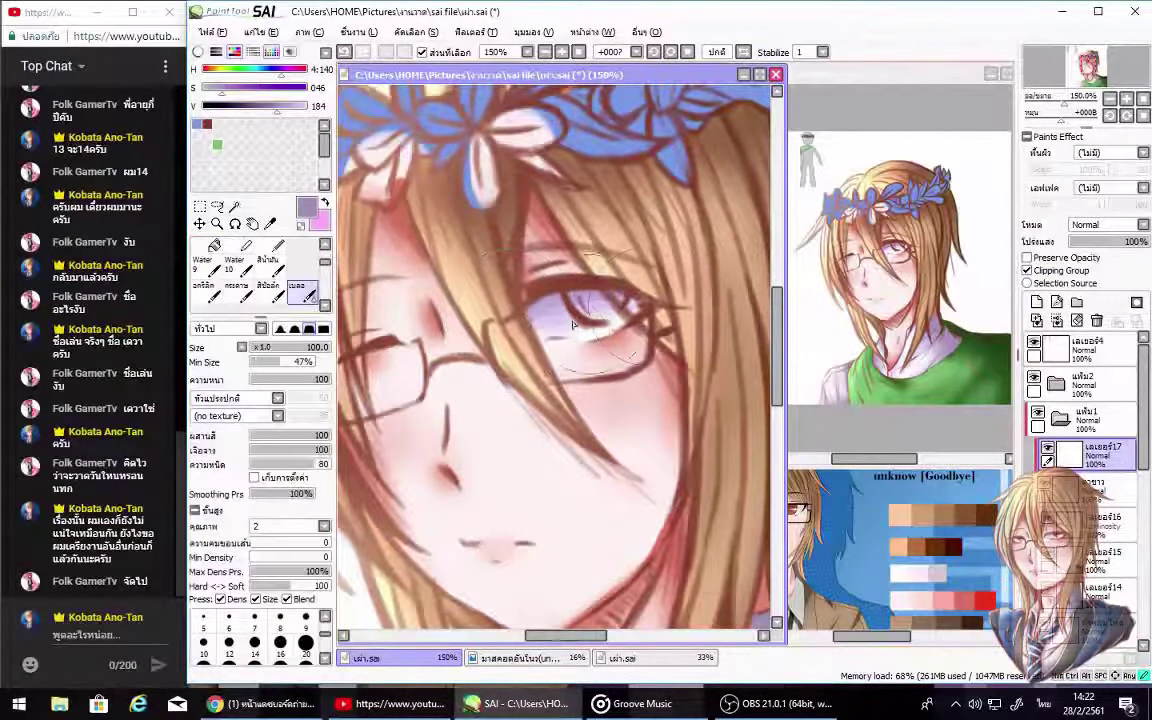
# Step: Airbrush darker purple (V 118) shadows under the upper eyelid, reducing the brush to Size 42 with Min Size 35%
pyautogui.press('a')
pyautogui.moveTo(500, 305)
pyautogui.mouseDown()
pyautogui.moveTo(530, 285)
pyautogui.moveTo(560, 300)
pyautogui.mouseUp()
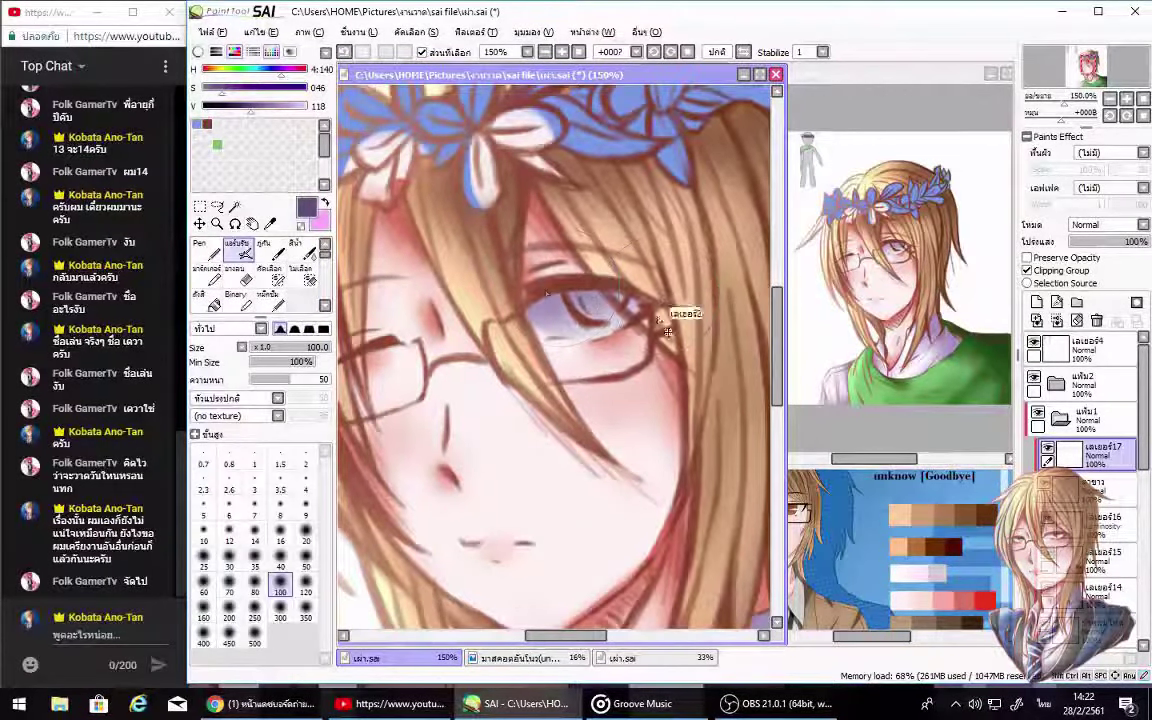
pyautogui.press('e')
pyautogui.moveTo(665, 330)
pyautogui.mouseDown()
pyautogui.moveTo(560, 300)
pyautogui.moveTo(560, 330)
pyautogui.mouseUp()
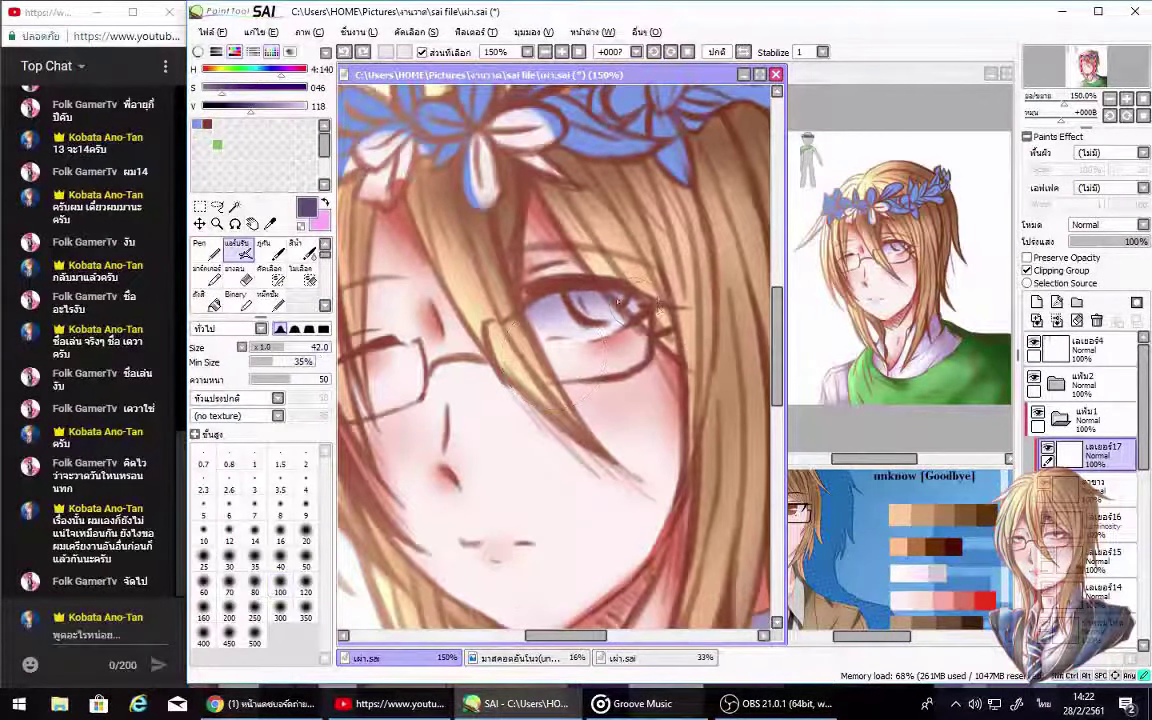
pyautogui.moveTo(619, 302); pyautogui.dragTo(579, 297)
pyautogui.keyDown('alt'); pyautogui.click(530, 303); pyautogui.keyUp('alt')
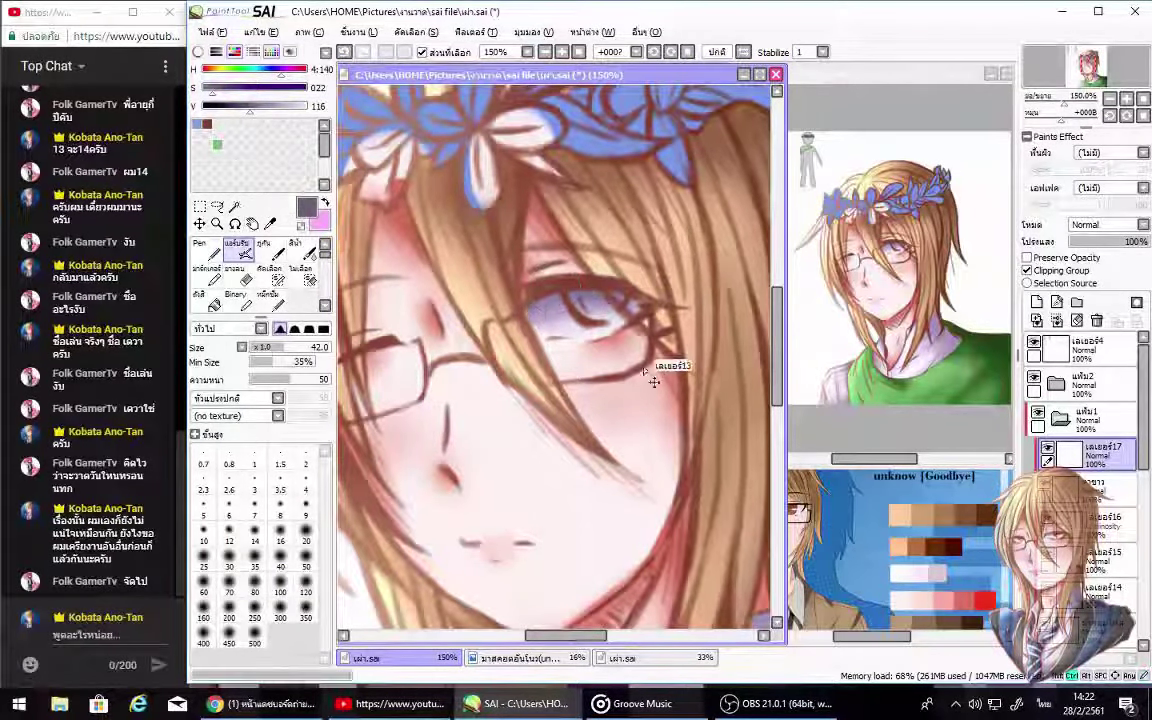
# Step: Add a new layer above เลเยอร์17 and name it "ตาสี"
pyautogui.click(1036, 302)
pyautogui.doubleClick(1090, 452)
pyautogui.write('ตาสี')
pyautogui.press('Return')
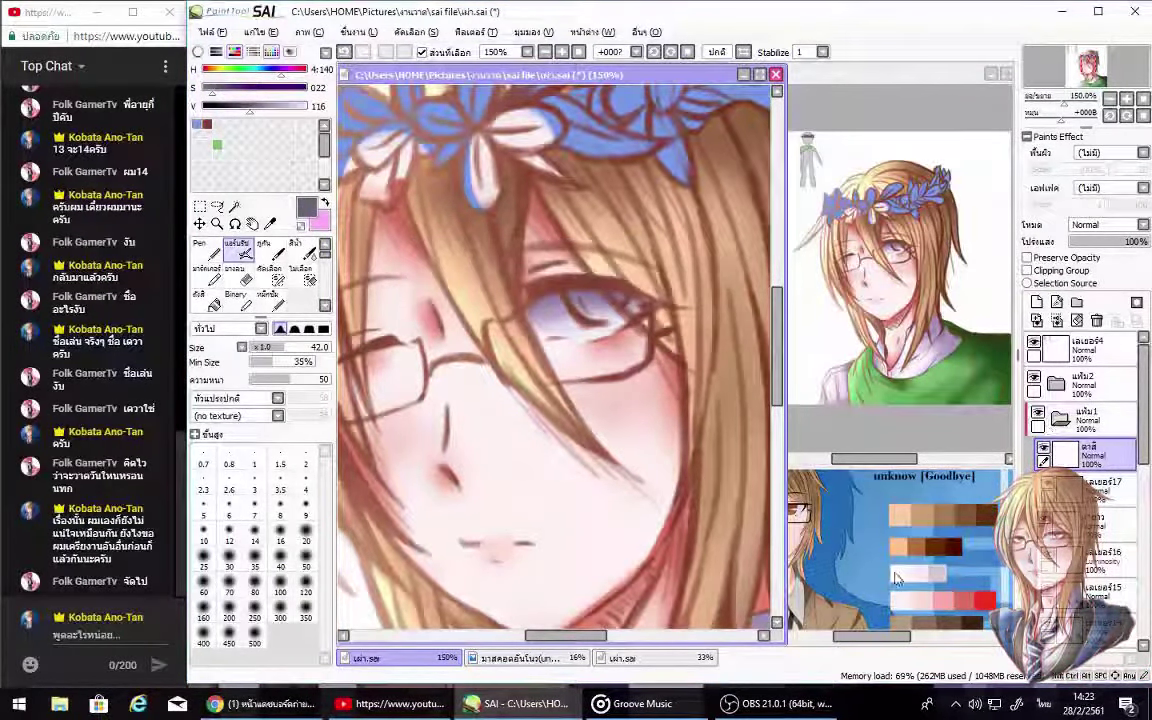
# Step: Sample the light orange from the reference palette and fill the iris with the Size 110 Pen
pyautogui.keyDown('alt'); pyautogui.click(902, 526); pyautogui.keyUp('alt')
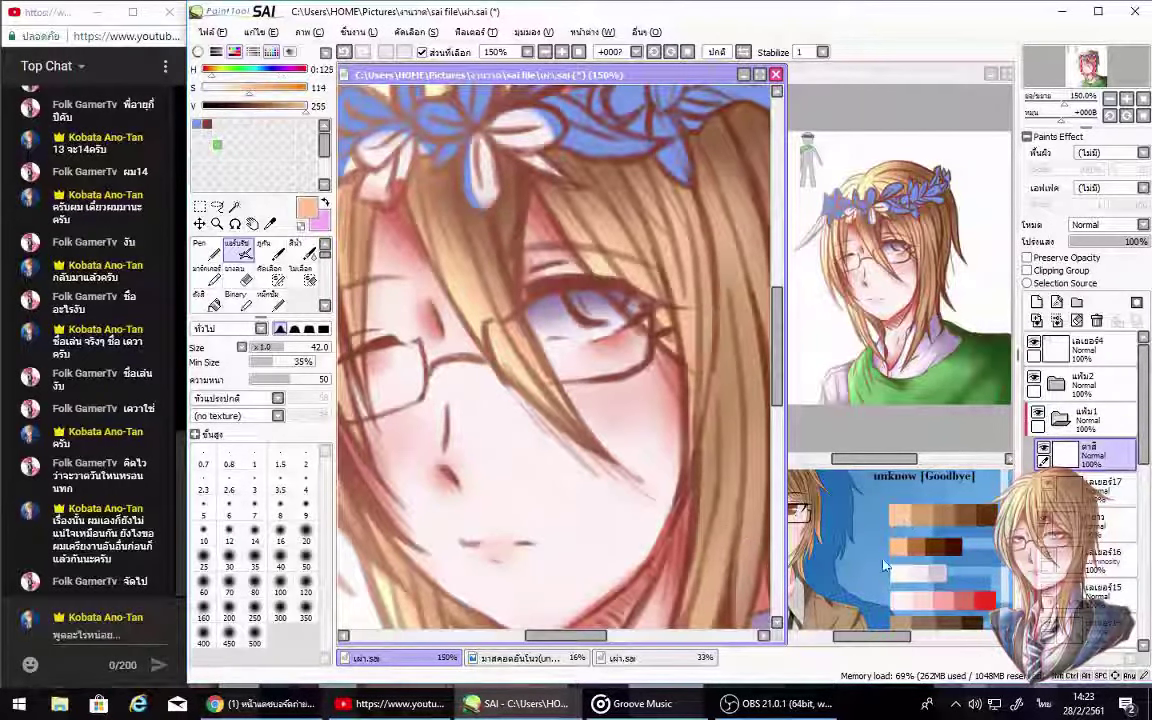
pyautogui.click(199, 245)
pyautogui.moveTo(583, 307)
pyautogui.mouseDown()
pyautogui.moveTo(619, 298)
pyautogui.moveTo(591, 314)
pyautogui.mouseUp()
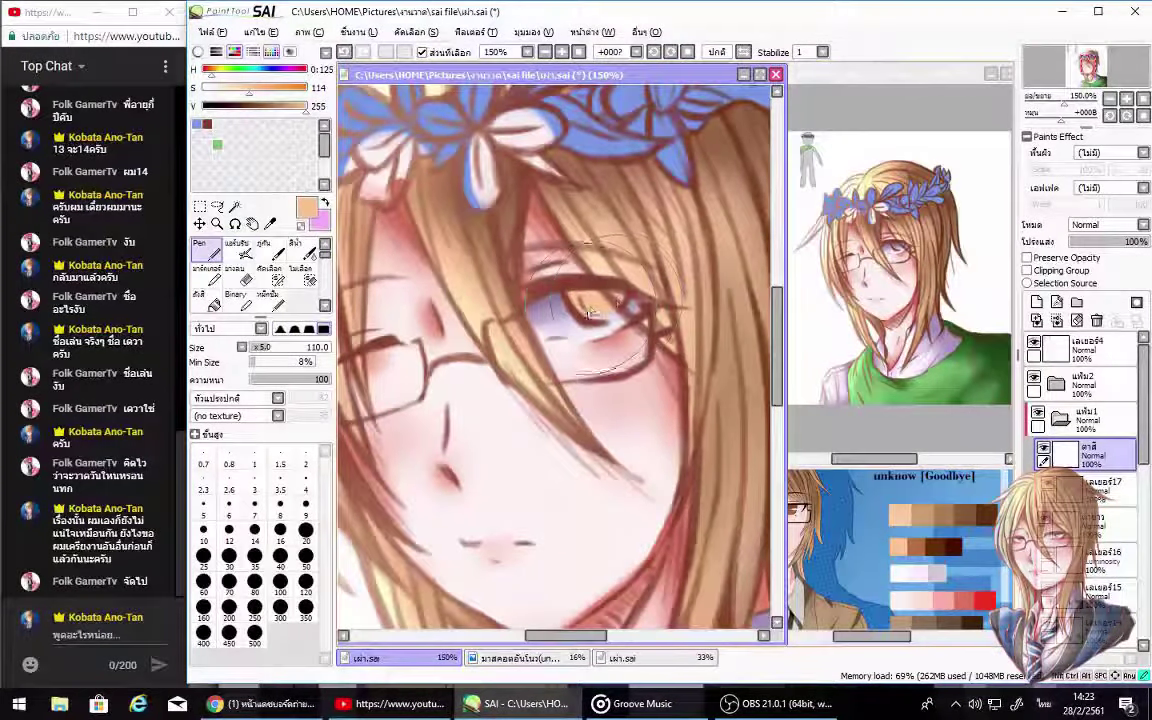
# Step: Add a clipping layer above ตาสี and shade the iris with dark brown from the reference palette, blending it at Size 59
pyautogui.click(1036, 302)
pyautogui.click(1027, 270)
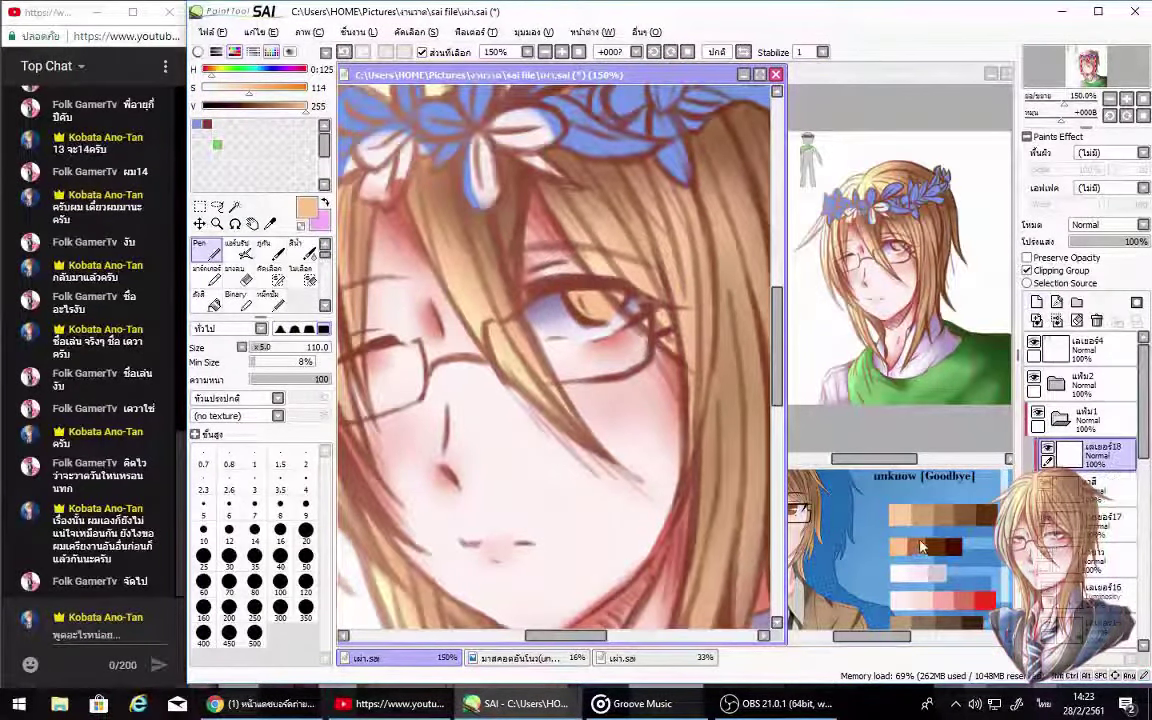
pyautogui.keyDown('alt'); pyautogui.click(930, 549); pyautogui.keyUp('alt')
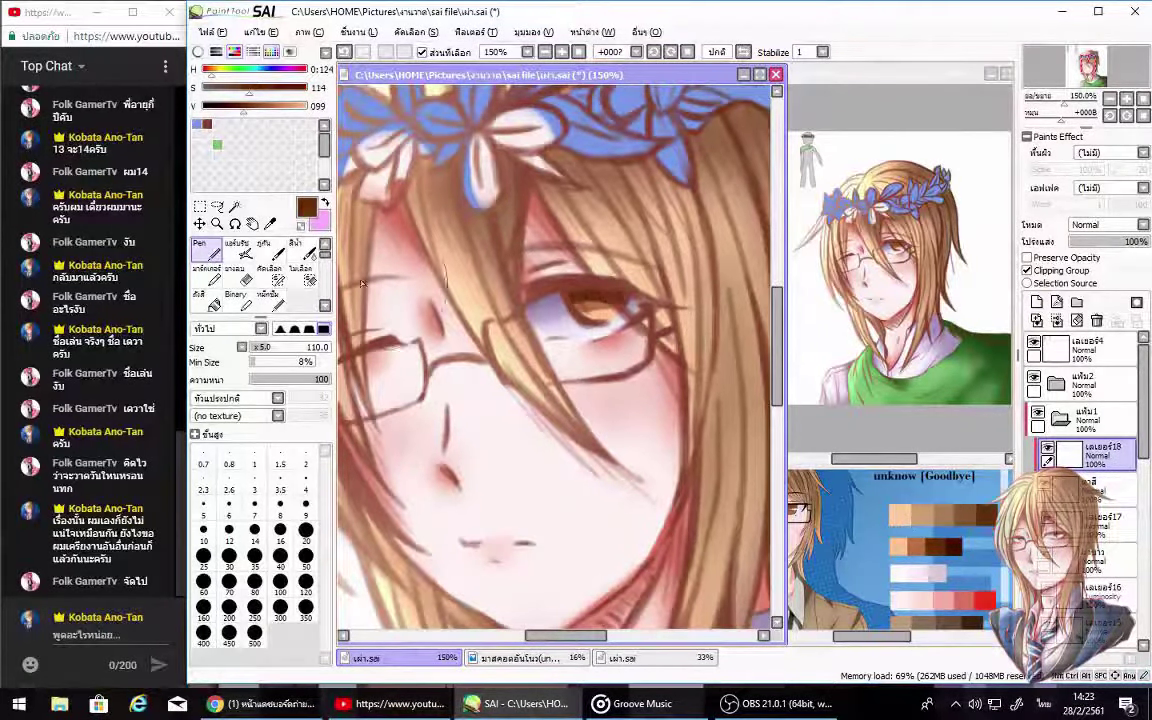
pyautogui.press('b')
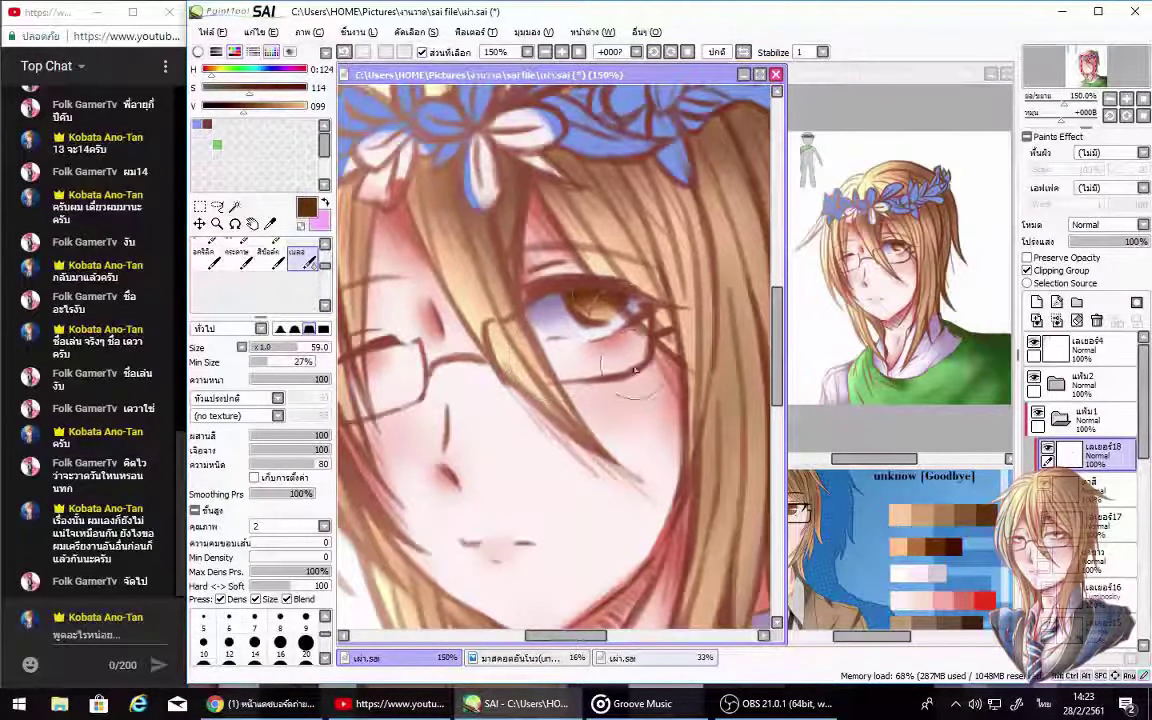
# Step: Sample a darker brown from the eye and deepen the iris shading with the Size 69 airbrush at Min Size 35%
pyautogui.keyDown('alt'); pyautogui.click(580, 297); pyautogui.keyUp('alt')
pyautogui.press('v')
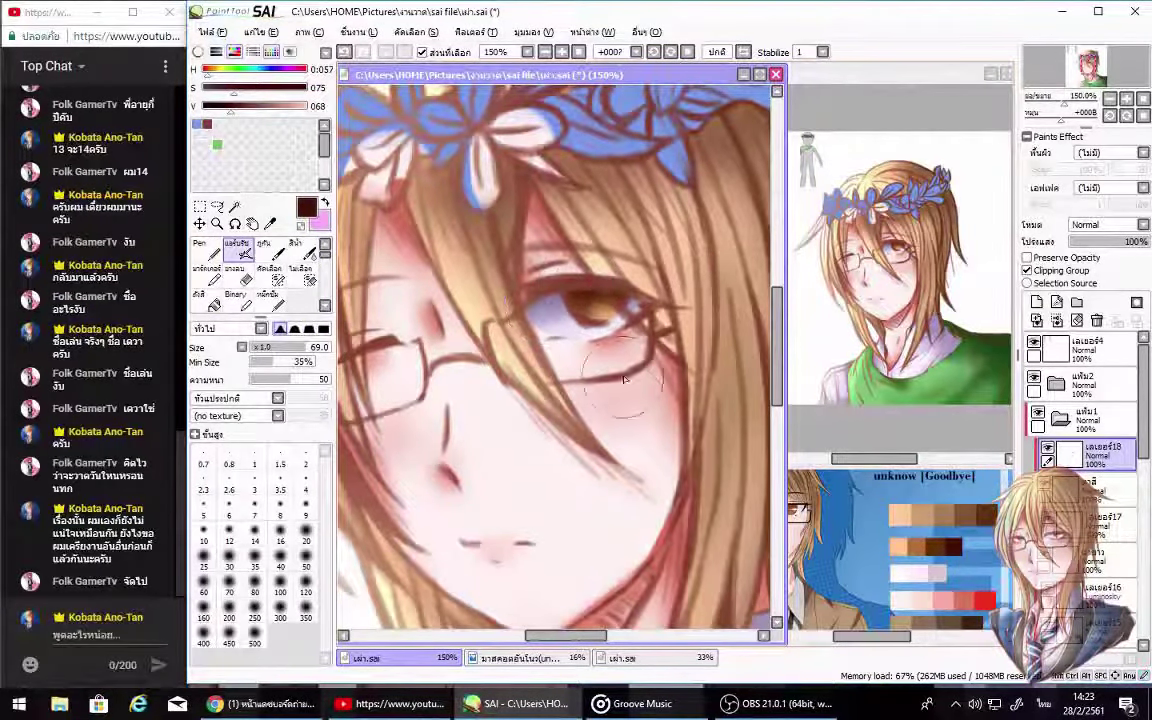
pyautogui.moveTo(624, 380)
pyautogui.mouseDown()
pyautogui.moveTo(602, 340)
pyautogui.moveTo(604, 292)
pyautogui.moveTo(592, 301)
pyautogui.mouseUp()
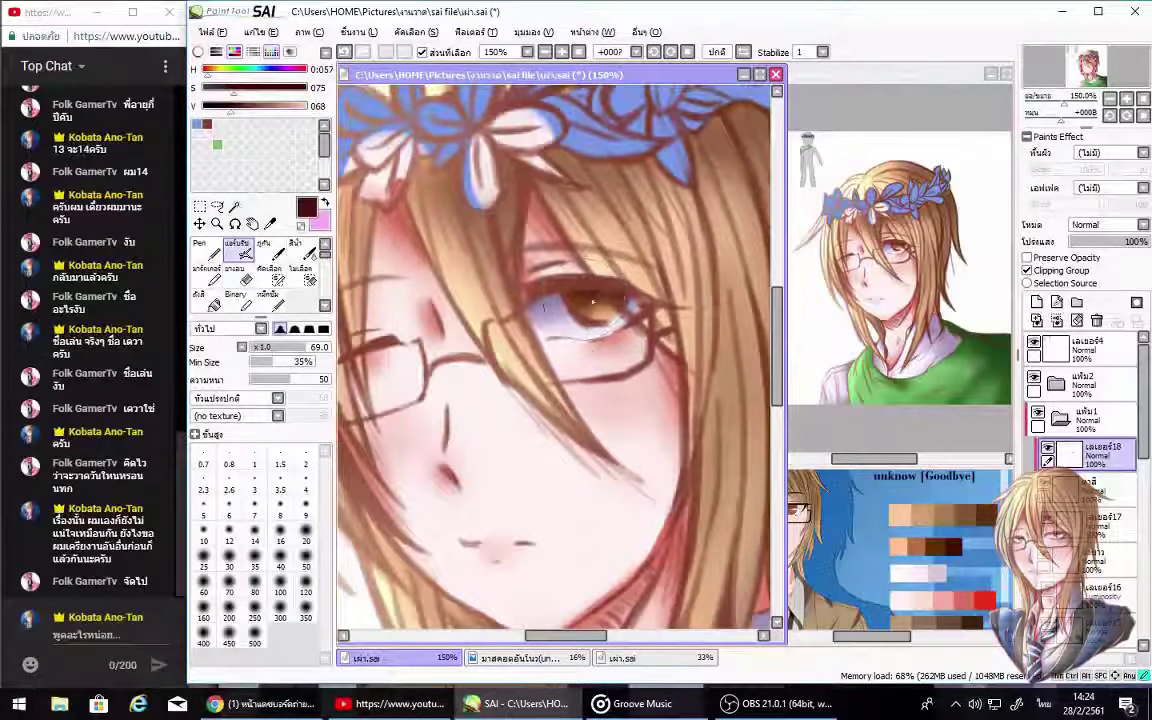
# Step: Sample the light orange from the reference palette and add a clipping layer in Luminosity mode above เลเยอร์18
pyautogui.keyDown('alt'); pyautogui.click(624, 475); pyautogui.keyUp('alt')
pyautogui.click(1036, 301)
pyautogui.click(1110, 224)
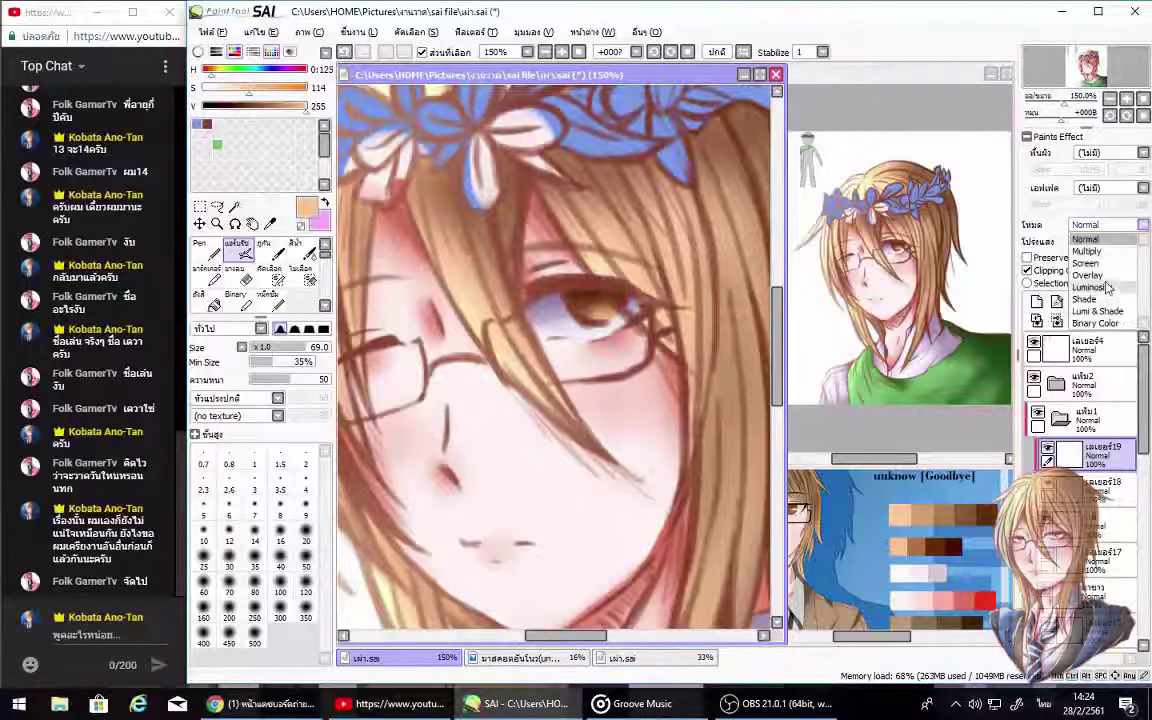
pyautogui.click(1000, 290)
# Step: Paint a curved light orange highlight on the left part of the iris with the Pen at Size 55
pyautogui.click(200, 248)
pyautogui.click(229, 556)
pyautogui.click(204, 514)
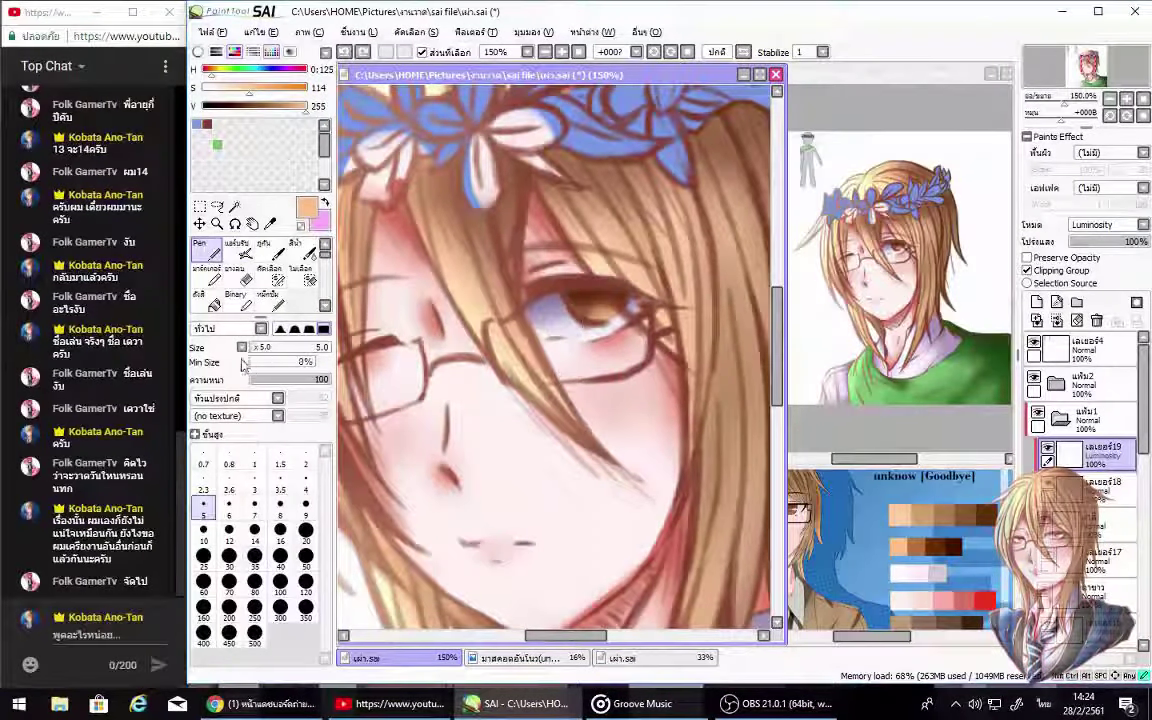
pyautogui.press(']')
pyautogui.press(']')
pyautogui.press(']')
pyautogui.press(']')
pyautogui.press(']')
pyautogui.press(']')
pyautogui.press(']')
pyautogui.press(']')
pyautogui.press(']')
pyautogui.press(']')
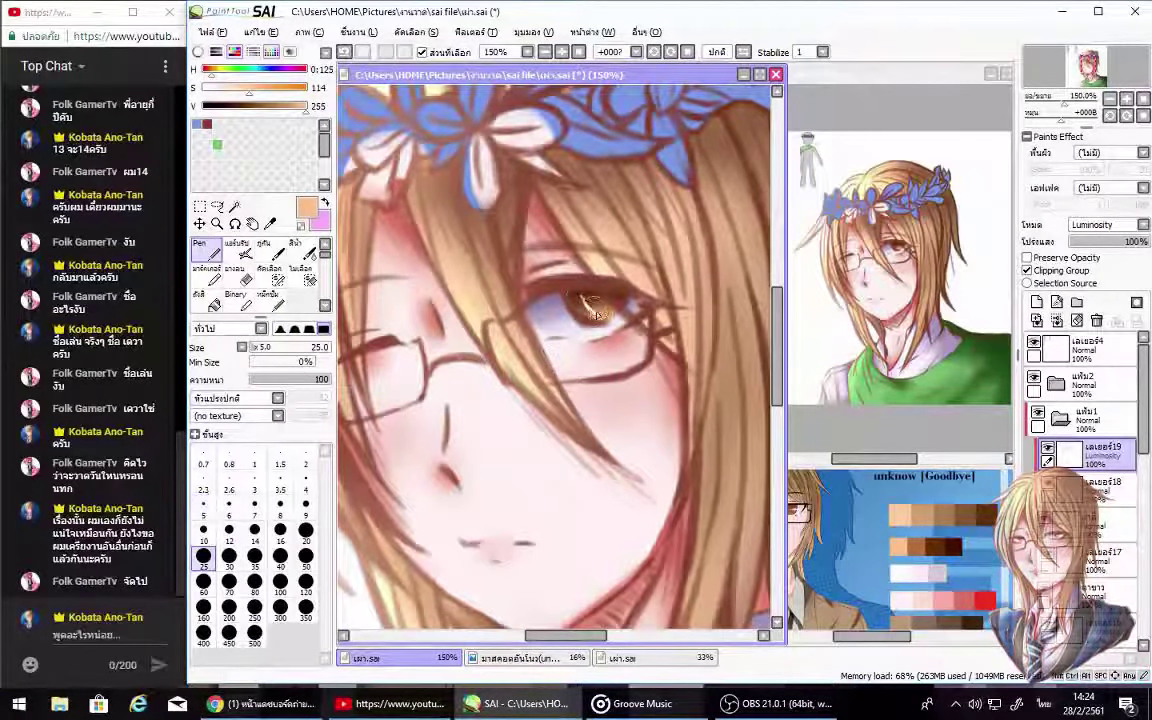
pyautogui.scroll(2, 415, 381)
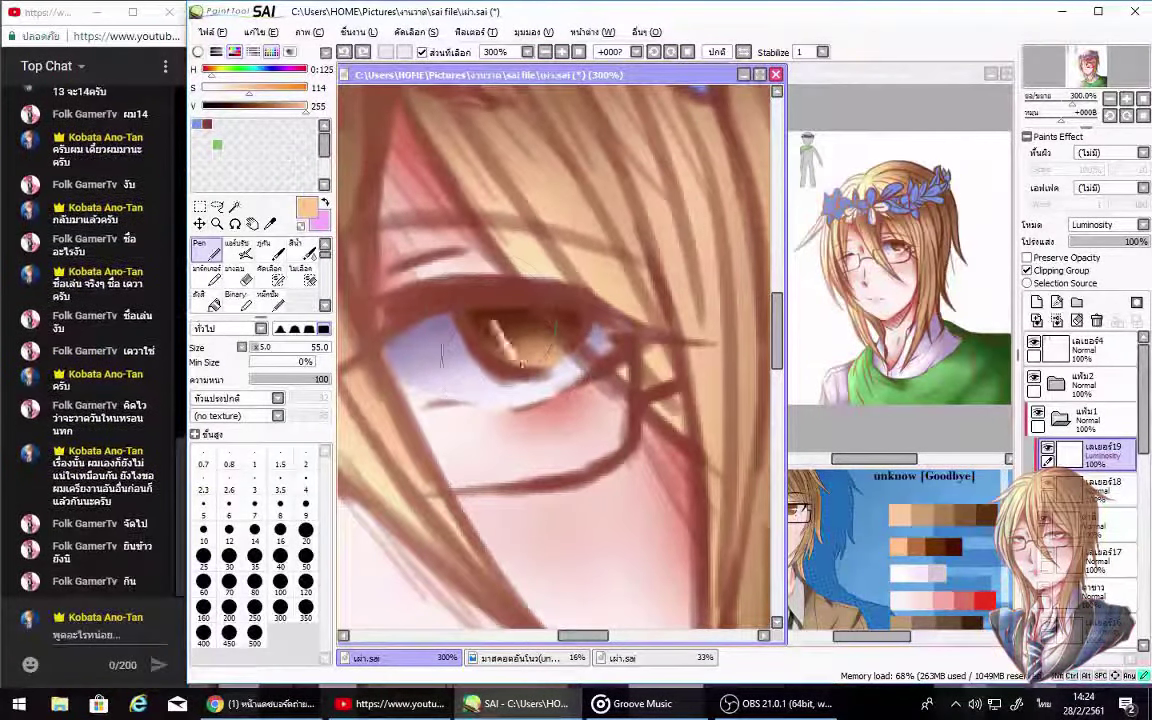
# Step: Reply "กินแล้วครับ" in the live chat
pyautogui.click(122, 579)
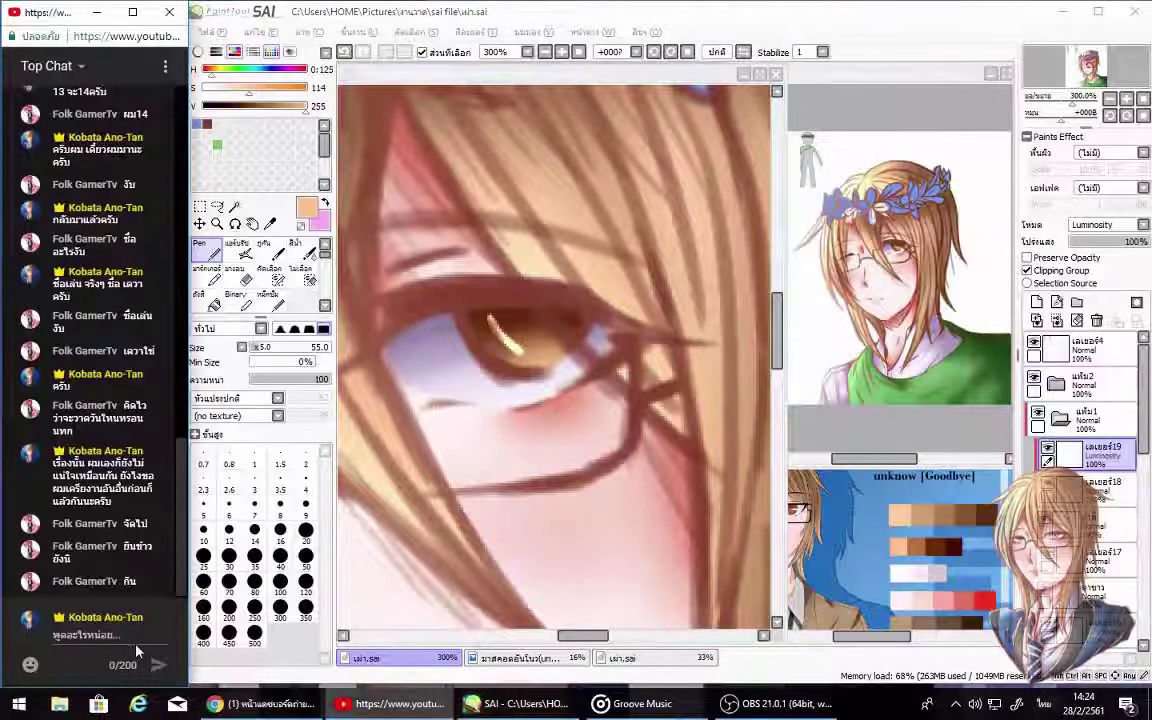
pyautogui.write('ที่แล้วครับ')
pyautogui.press('Return')
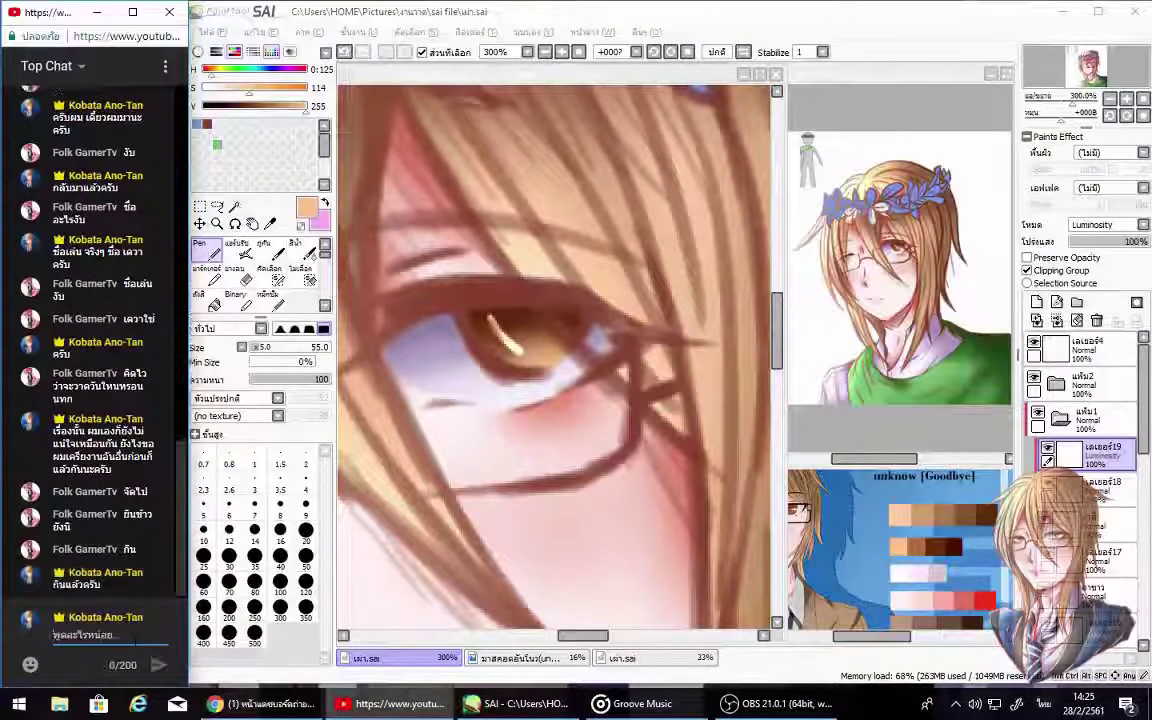
# Step: Add a second highlight on the iris's right side and soften both highlights with the Eraser, enlarged to Size 65 at Min Size 0%
pyautogui.click(555, 340)
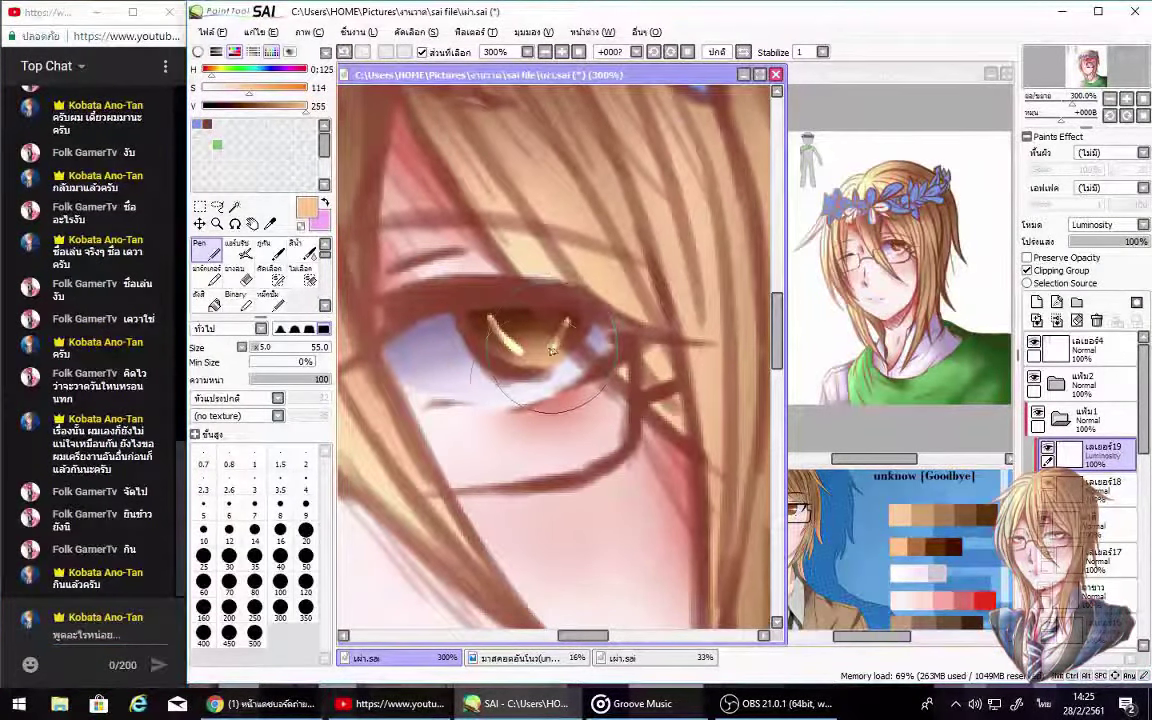
pyautogui.click(234, 272)
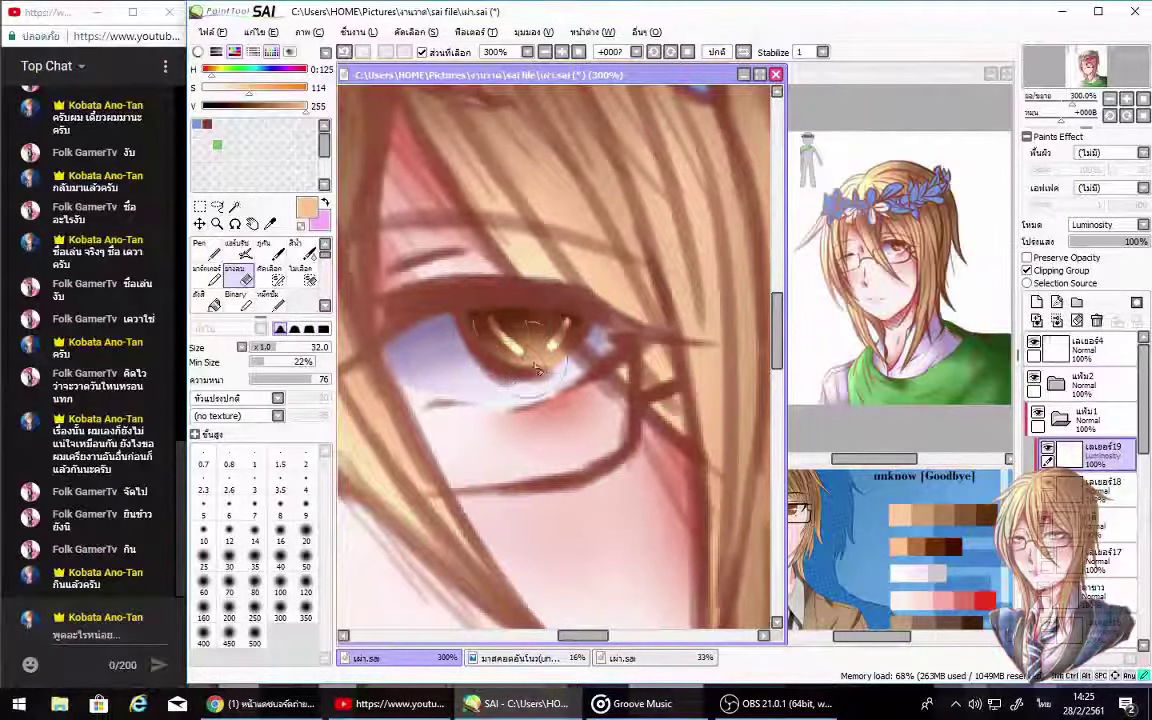
pyautogui.moveTo(551, 345)
pyautogui.mouseDown()
pyautogui.moveTo(552, 310)
pyautogui.moveTo(533, 355)
pyautogui.moveTo(498, 345)
pyautogui.mouseUp()
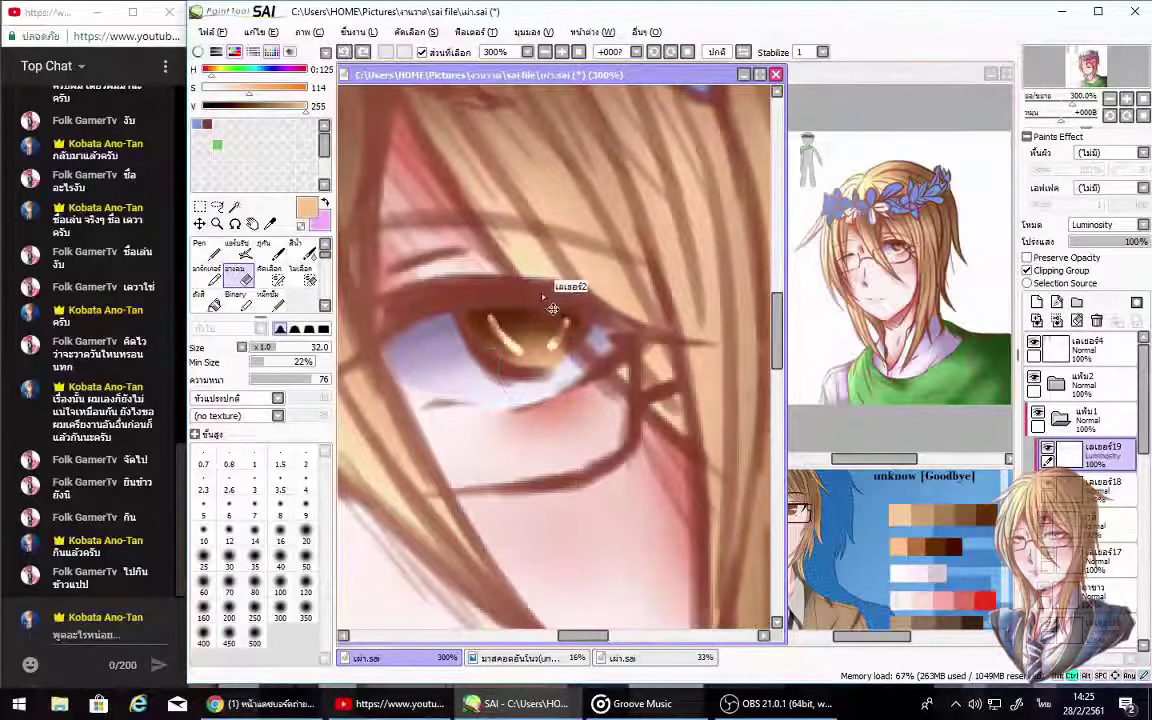
pyautogui.click(263, 347)
pyautogui.moveTo(552, 309)
pyautogui.mouseDown()
pyautogui.moveTo(566, 330)
pyautogui.moveTo(462, 303)
pyautogui.mouseUp()
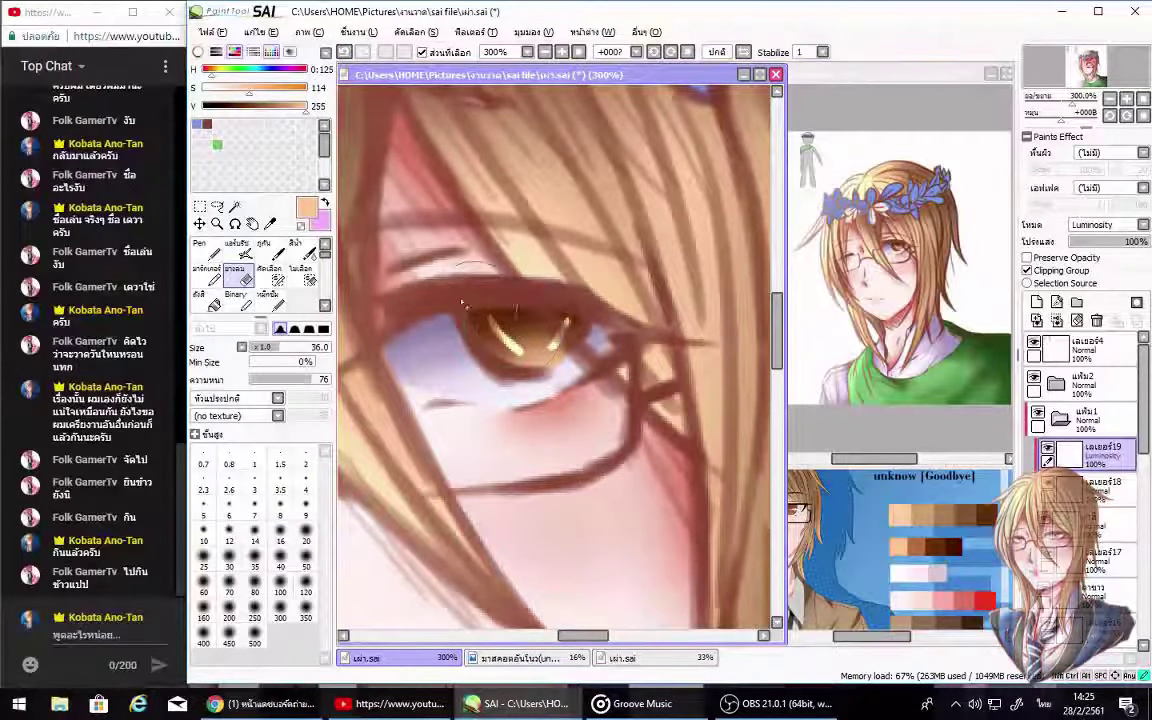
pyautogui.moveTo(297, 350); pyautogui.dragTo(305, 350)
pyautogui.moveTo(470, 315); pyautogui.dragTo(400, 335)
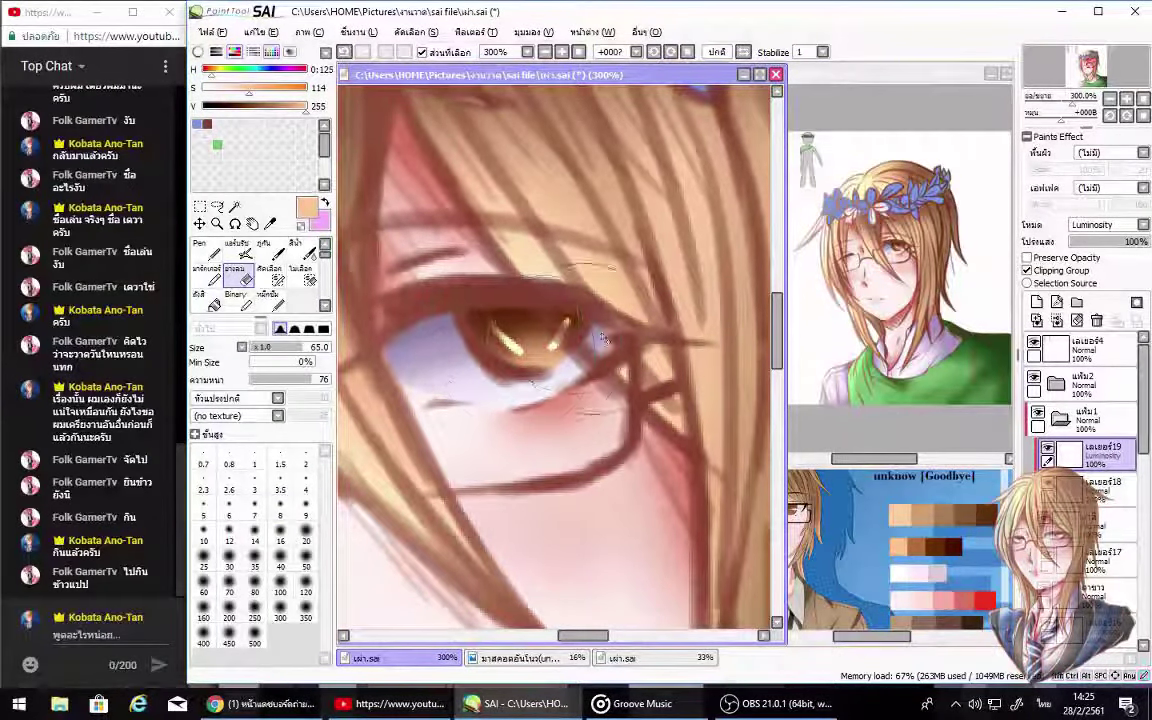
pyautogui.moveTo(568, 314); pyautogui.dragTo(515, 350)
# Step: Send the reply "ครับ" in the live chat
pyautogui.click(85, 636)
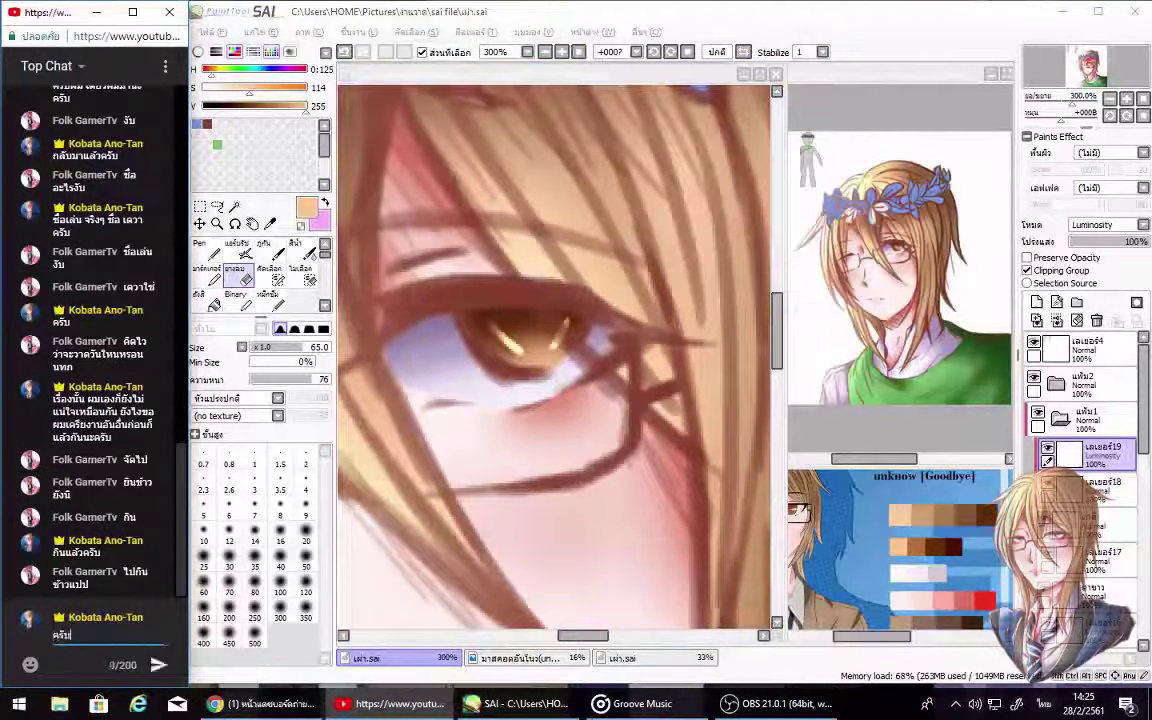
pyautogui.click(480, 340)
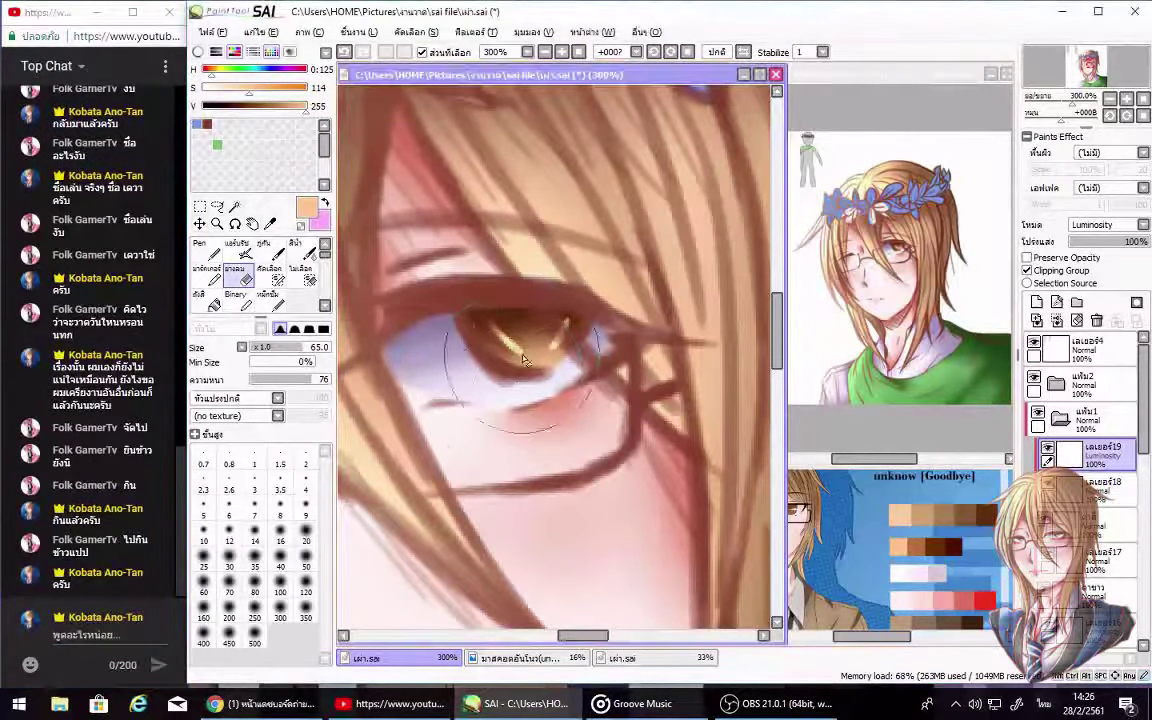
# Step: Add a Luminosity clipping layer above เลเยอร์19 and brush a light orange glow over the iris with the Size 69 airbrush
pyautogui.scroll(-2, 770, 390)
pyautogui.click(1036, 302)
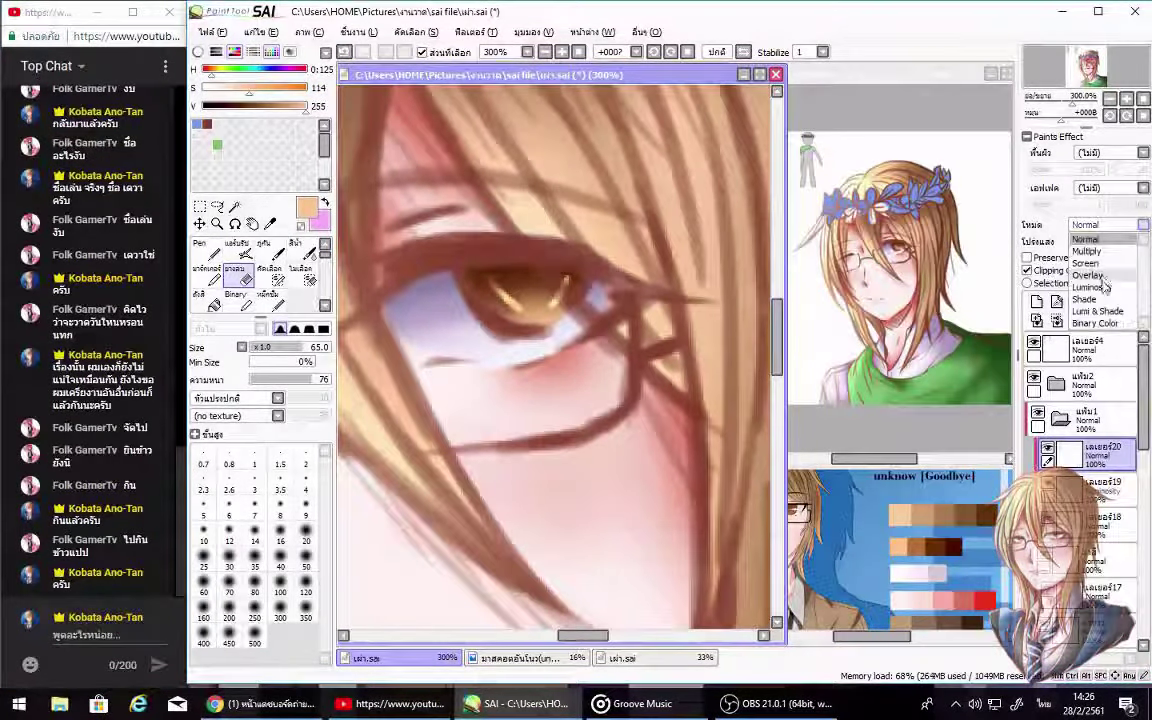
pyautogui.click(240, 248)
pyautogui.moveTo(470, 285); pyautogui.dragTo(500, 272)
pyautogui.moveTo(430, 348)
pyautogui.mouseDown()
pyautogui.moveTo(500, 342)
pyautogui.moveTo(580, 365)
pyautogui.mouseUp()
pyautogui.moveTo(500, 400)
pyautogui.mouseDown()
pyautogui.moveTo(420, 360)
pyautogui.moveTo(480, 410)
pyautogui.mouseUp()
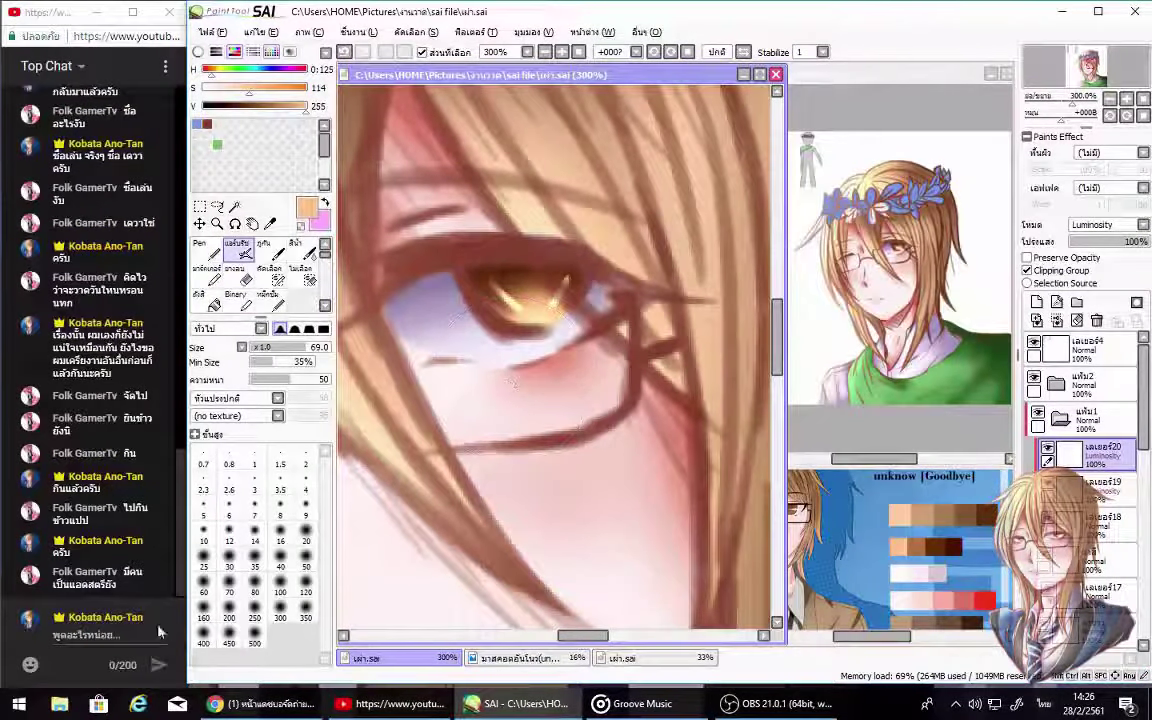
# Step: Answer "ยังครับ จะดูไปก่อนครับ" in the live chat
pyautogui.click(100, 636)
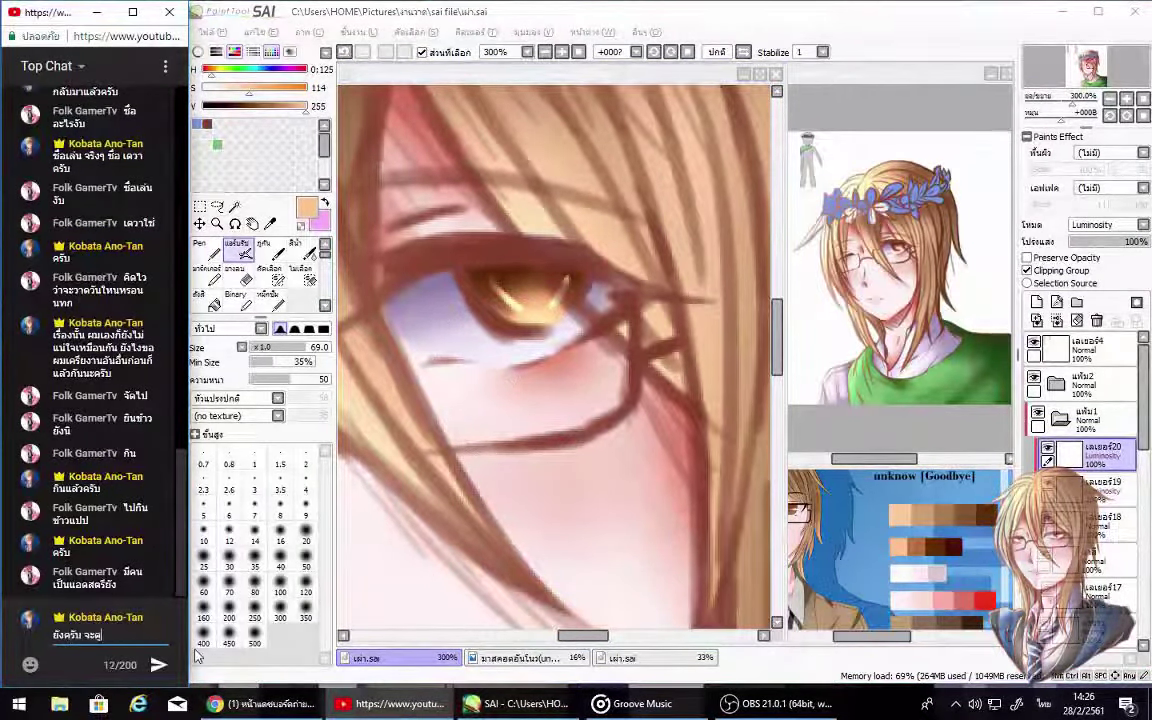
pyautogui.write('ยังครับ จะดูความ')
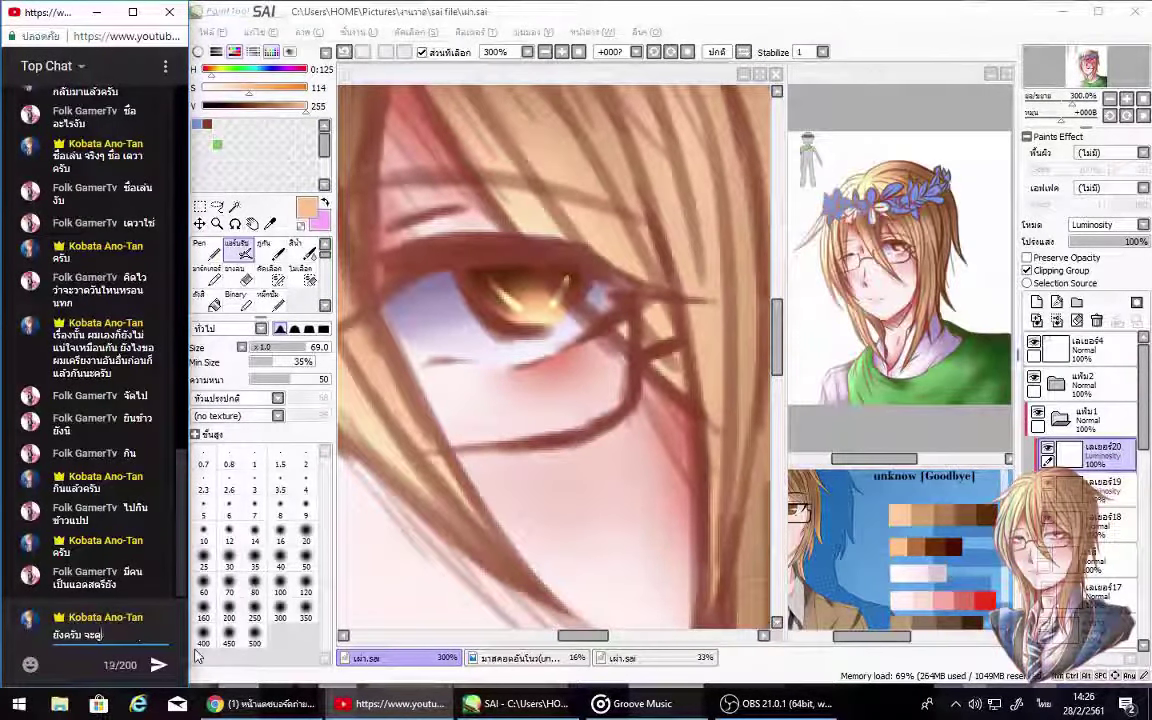
pyautogui.write('ครับ')
pyautogui.press('Return')
pyautogui.click(591, 476)
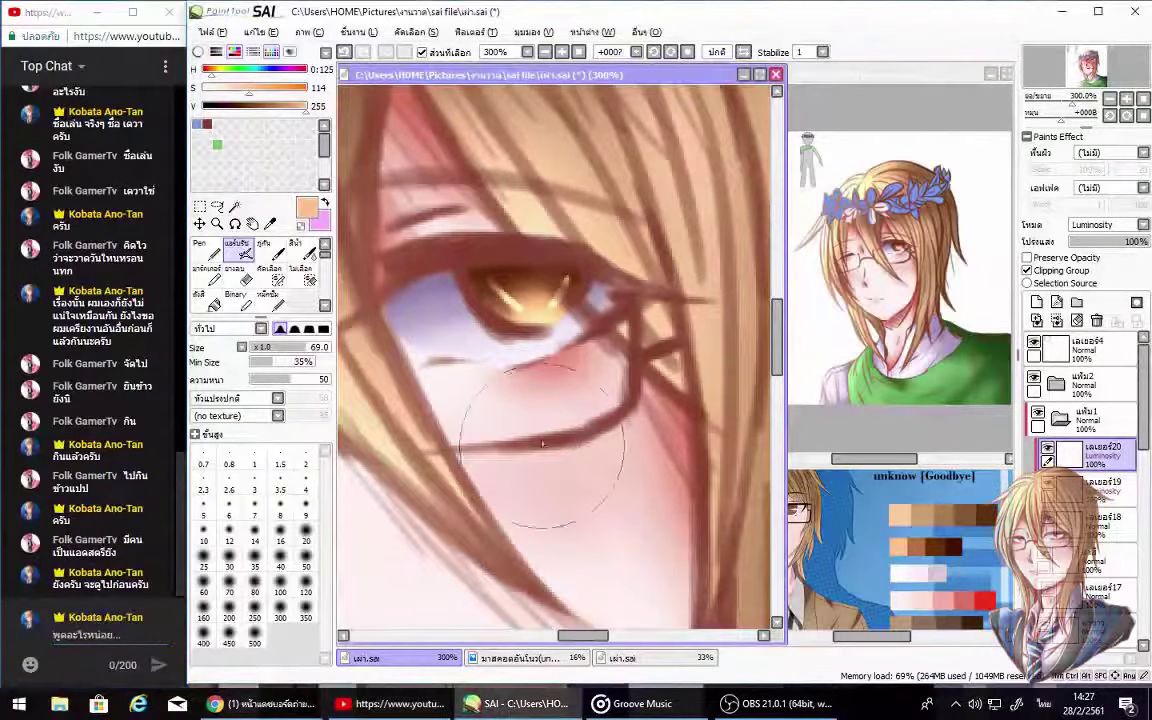
# Step: Set เลเยอร์4 to Luminosity mode and paint a short white highlight across the iris with the Pen at Size 105
pyautogui.scroll(-2, 662, 415)
pyautogui.scroll(-2, 720, 430)
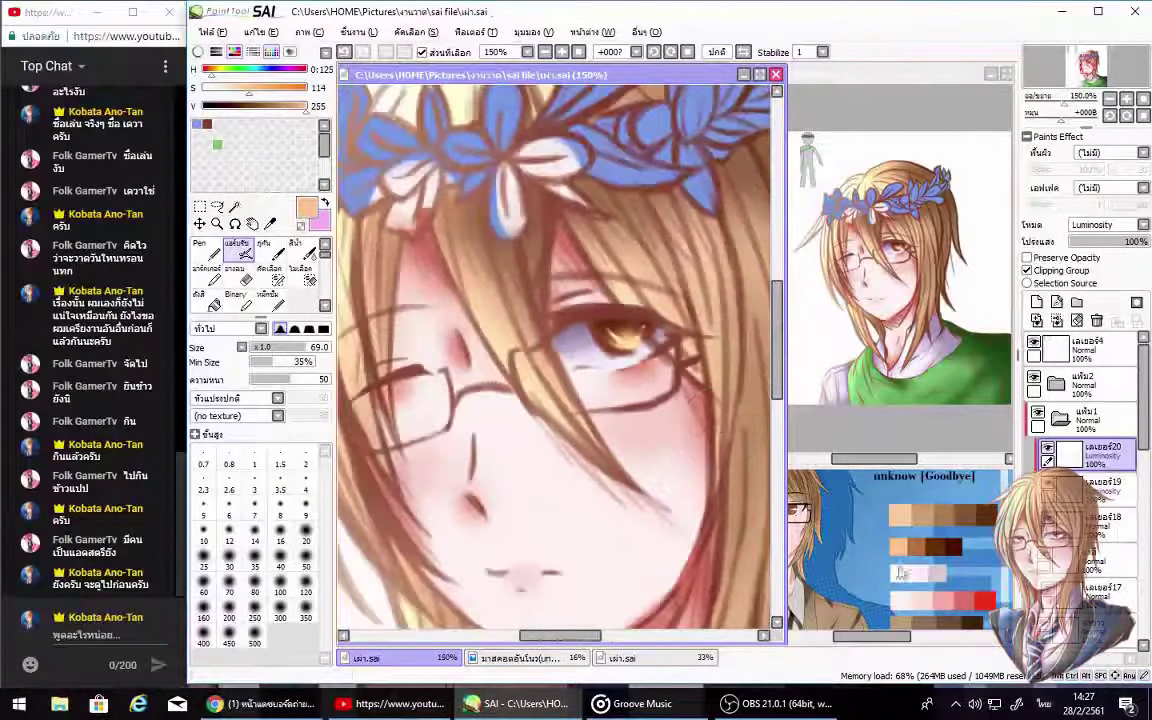
pyautogui.click(1053, 360)
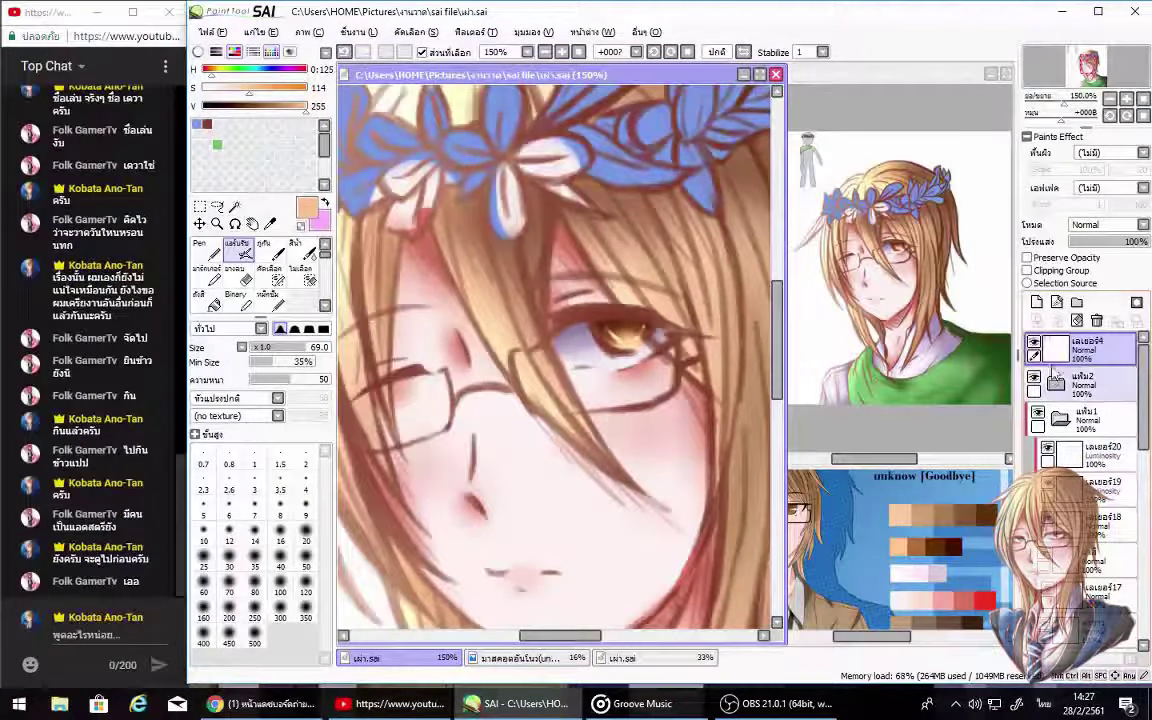
pyautogui.click(200, 244)
pyautogui.click(204, 88)
pyautogui.click(1110, 224)
pyautogui.click(990, 280)
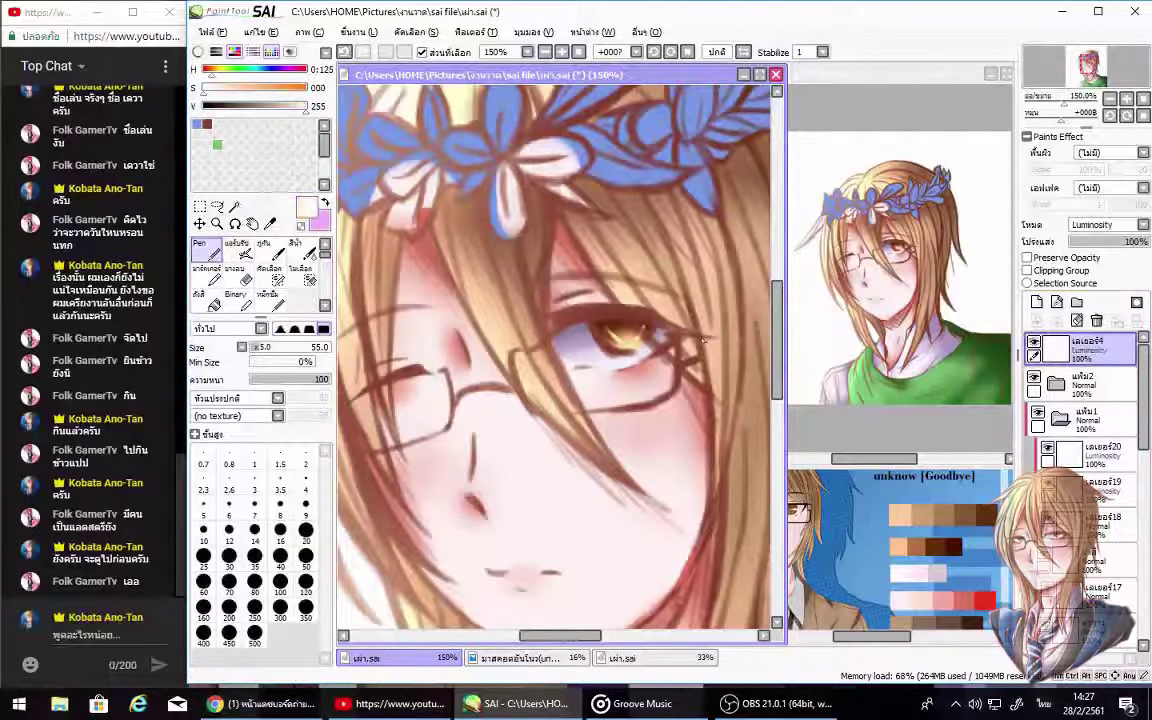
pyautogui.hotkey('ctrl', 'alt')
pyautogui.moveTo(660, 362); pyautogui.dragTo(740, 360)
pyautogui.moveTo(270, 360); pyautogui.dragTo(265, 352)
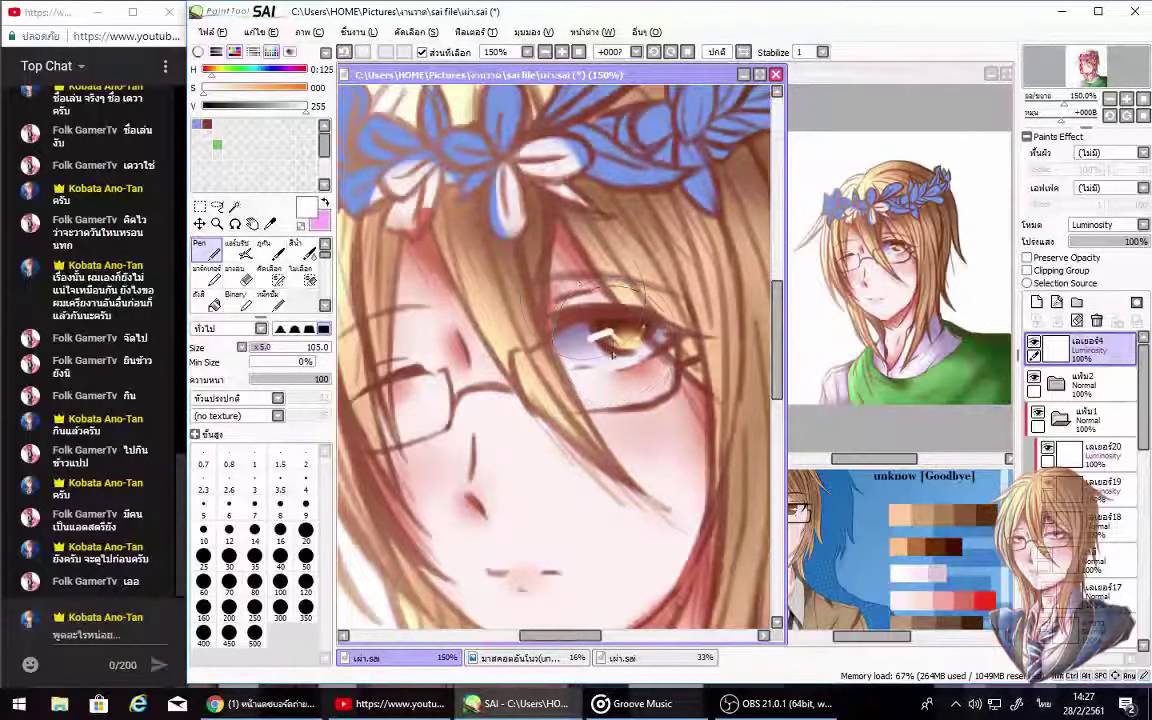
# Step: Add a new layer above เลเยอร์20 and name it "ดอกไม้"
pyautogui.scroll(-3, 608, 345)
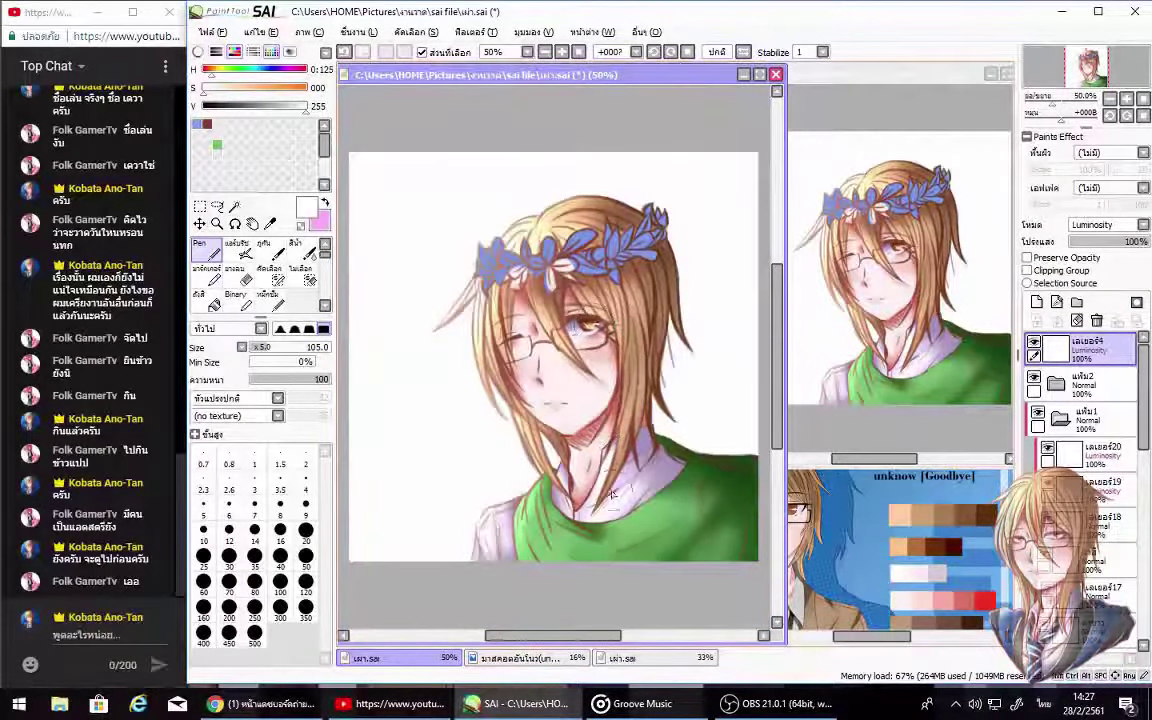
pyautogui.click(1072, 453)
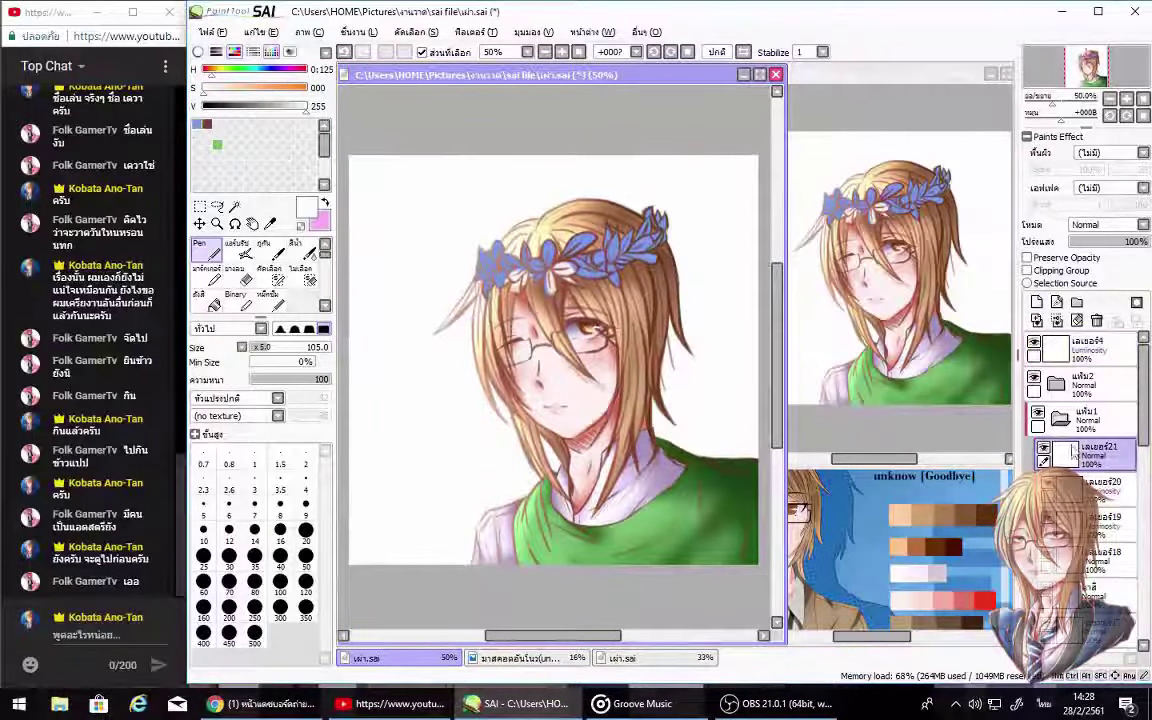
pyautogui.doubleClick(1072, 453)
pyautogui.write('ดอกไม้')
pyautogui.press('Return')
# Step: Paint the flowers at both ends of the crown coral pink (hue 0, saturation 118, value 255) with the Size 105 Pen
pyautogui.scroll(3, 369, 215)
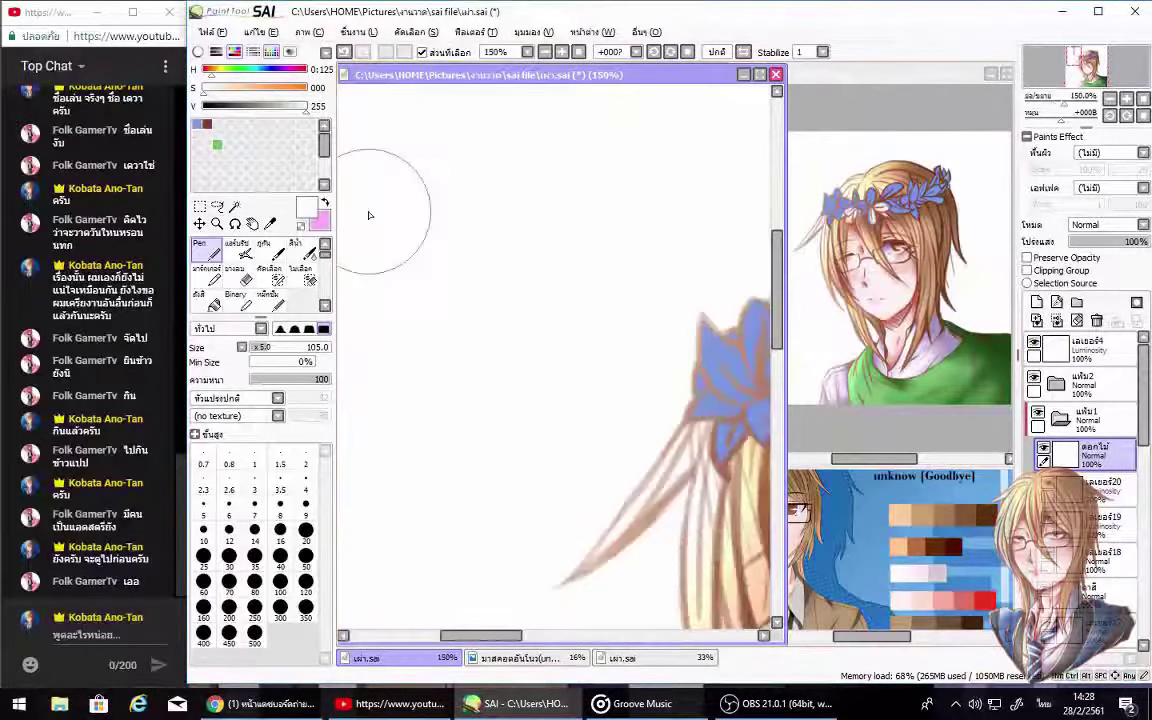
pyautogui.click(205, 68)
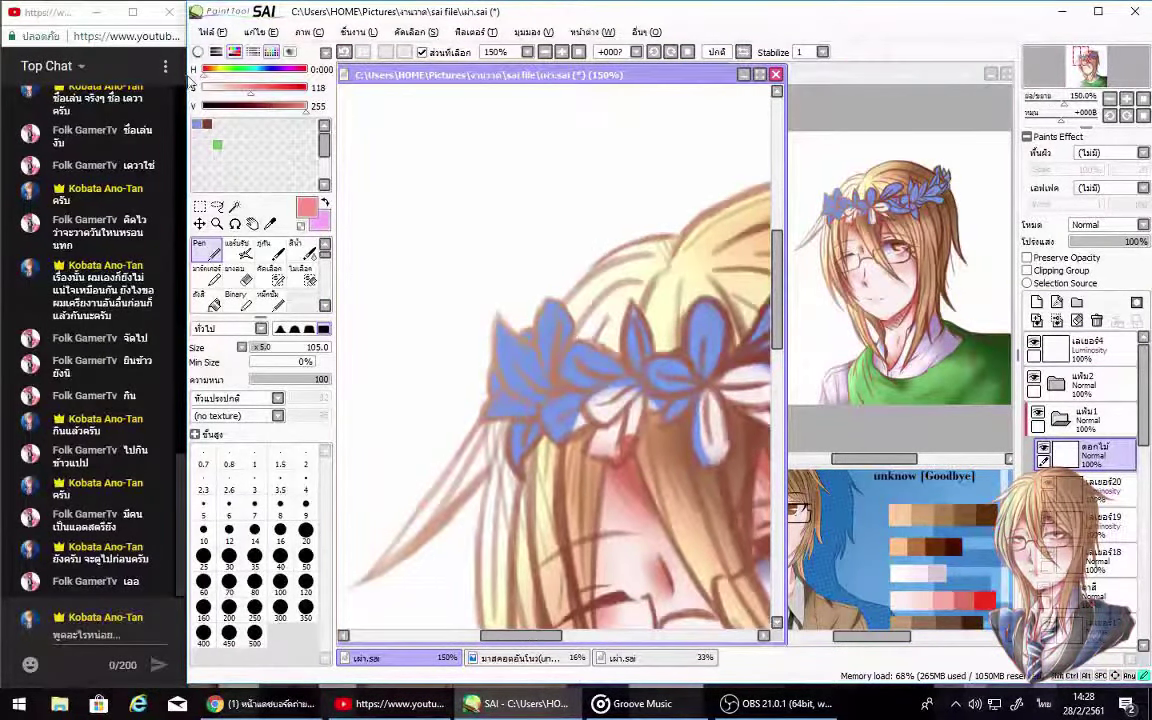
pyautogui.moveTo(500, 350)
pyautogui.mouseDown()
pyautogui.moveTo(550, 330)
pyautogui.moveTo(547, 382)
pyautogui.mouseUp()
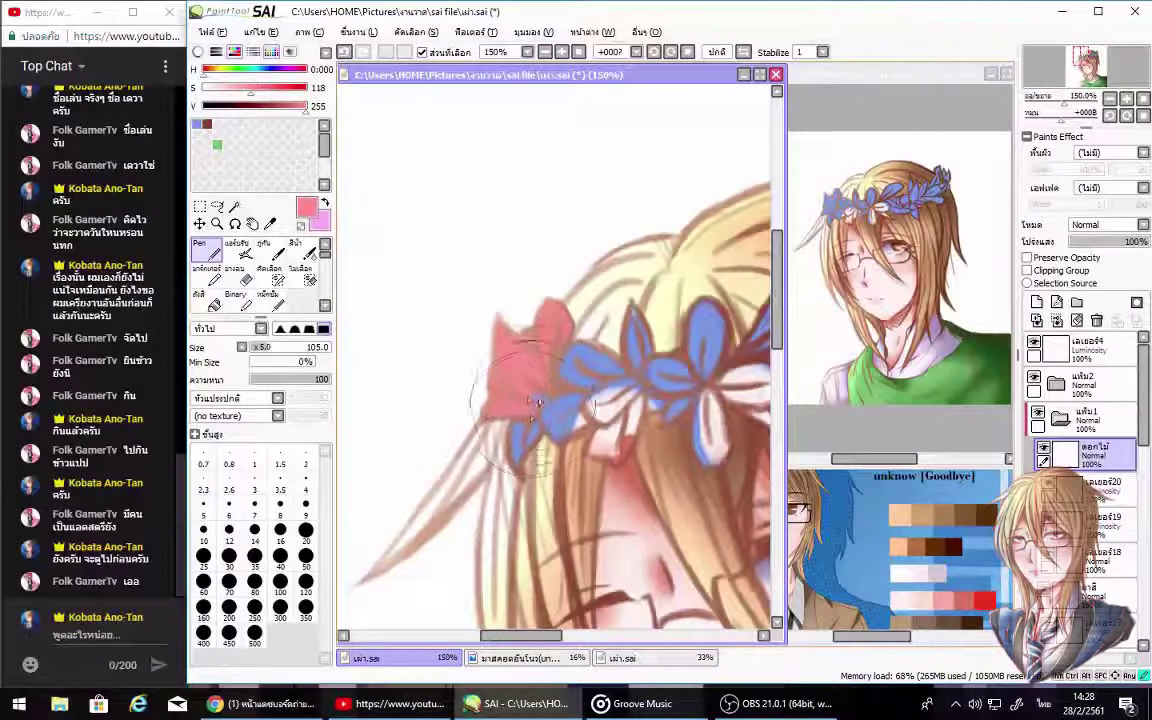
pyautogui.moveTo(470, 370)
pyautogui.mouseDown()
pyautogui.moveTo(516, 457)
pyautogui.moveTo(537, 440)
pyautogui.mouseUp()
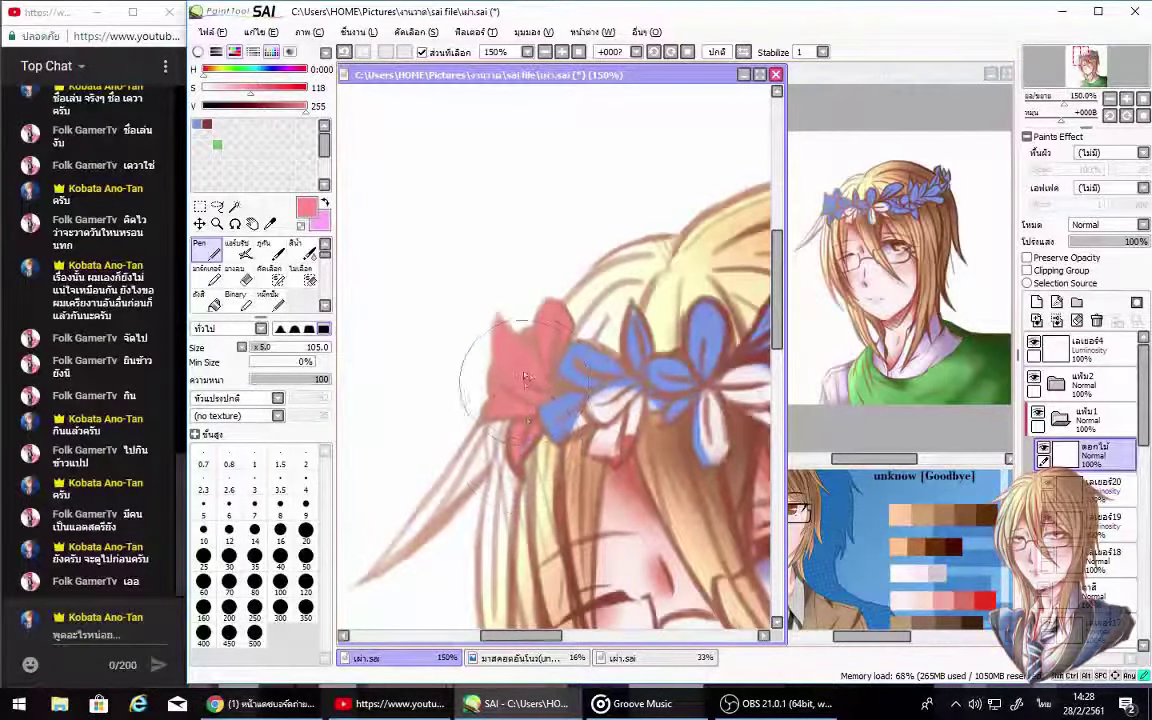
pyautogui.hscroll(5, 524, 377)
pyautogui.moveTo(628, 258)
pyautogui.mouseDown()
pyautogui.moveTo(638, 299)
pyautogui.moveTo(620, 266)
pyautogui.moveTo(667, 316)
pyautogui.mouseUp()
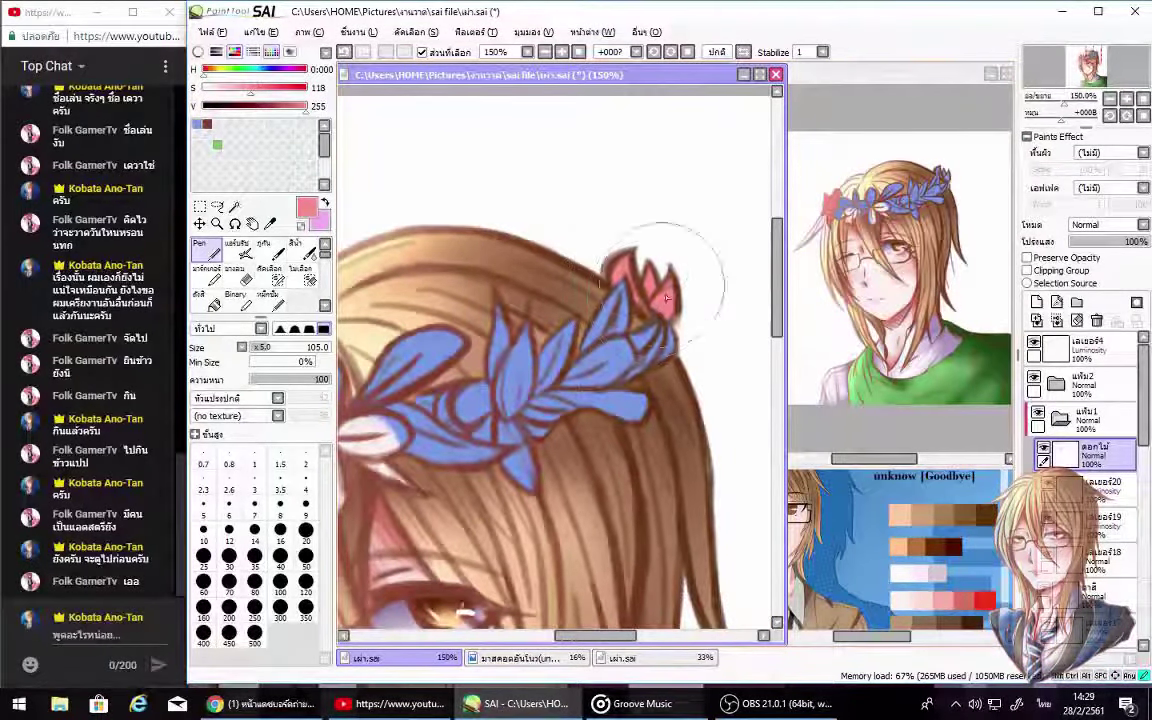
# Step: Close the palette reference image and the second portrait view so the main canvas fills the workspace
pyautogui.click(1006, 466)
pyautogui.click(1006, 74)
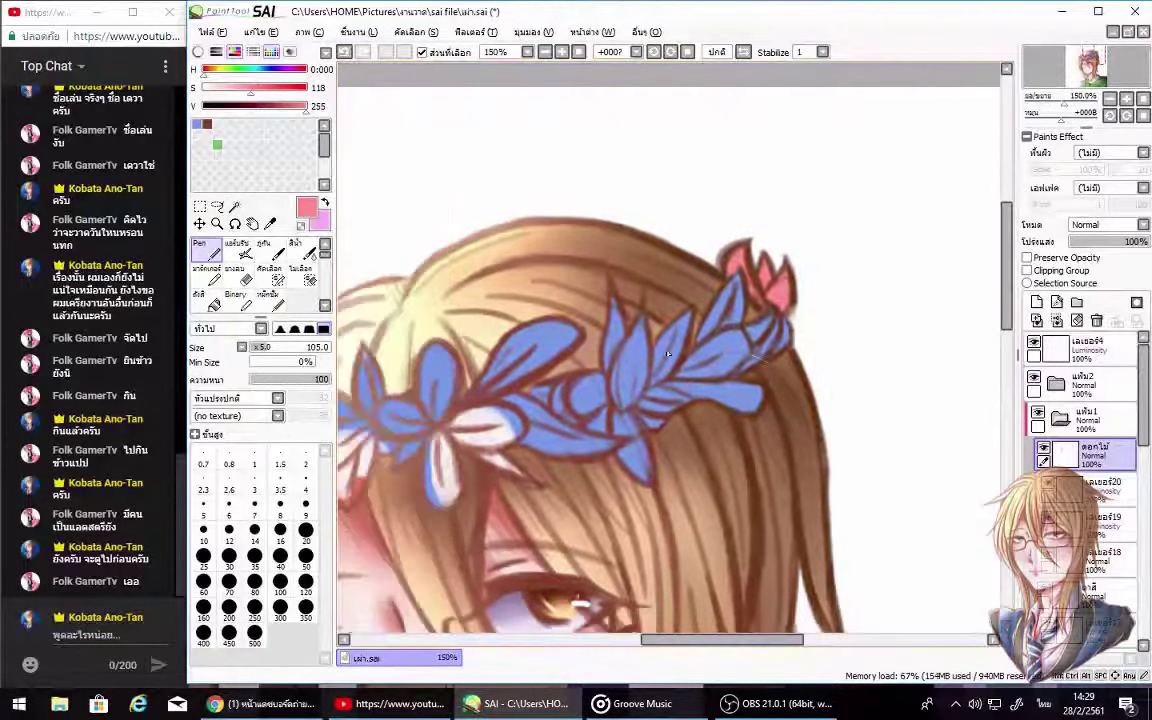
# Step: Mix a light cyan with hue 2:232, saturation 160 and value 255
pyautogui.hscroll(-3, 740, 260)
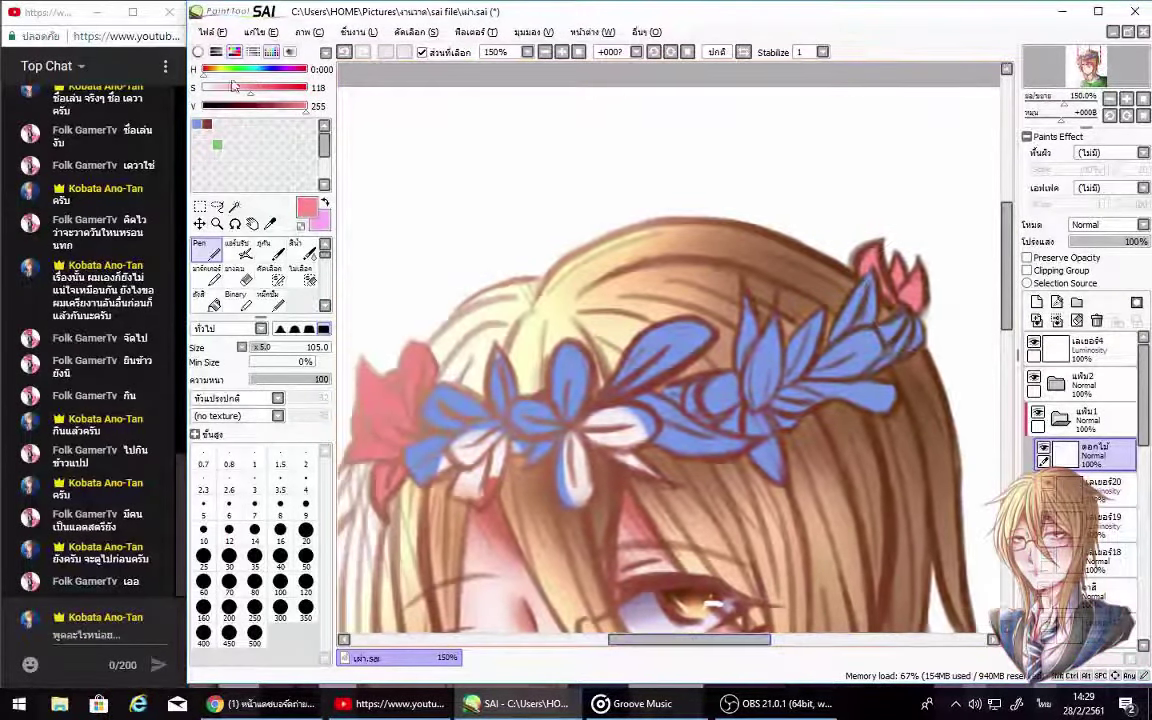
pyautogui.click(219, 70)
pyautogui.click(245, 70)
pyautogui.click(253, 88)
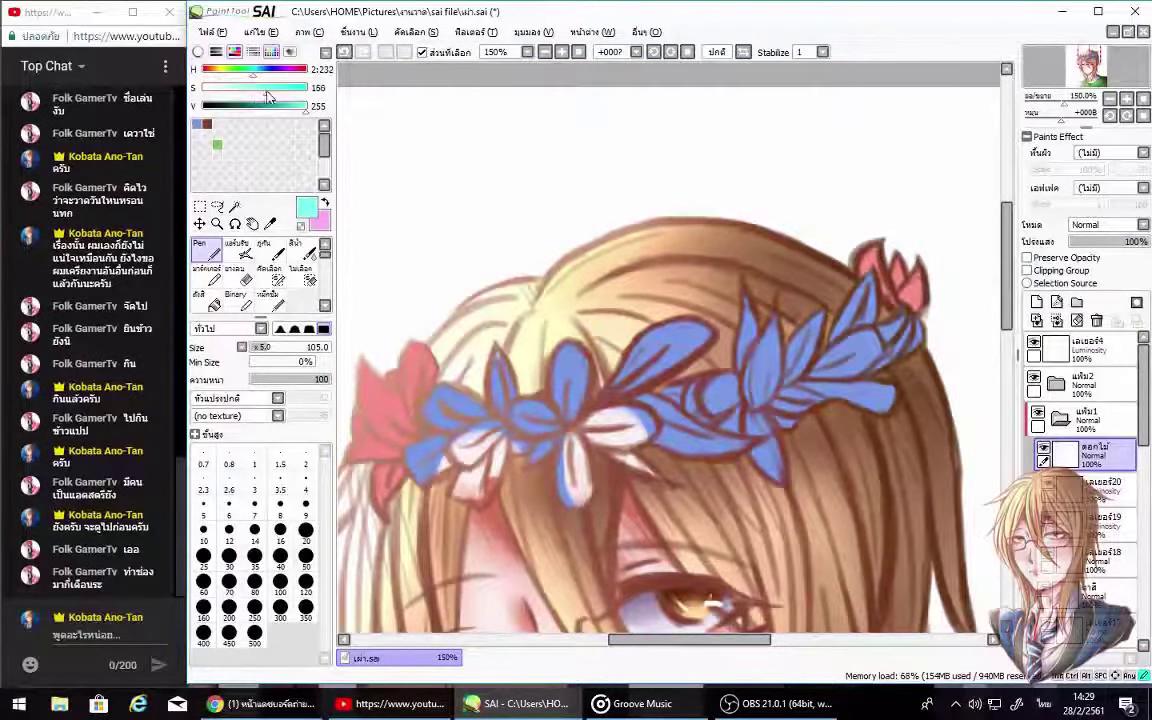
# Step: Reply "2เดือนครับ" in the live chat
pyautogui.click(166, 634)
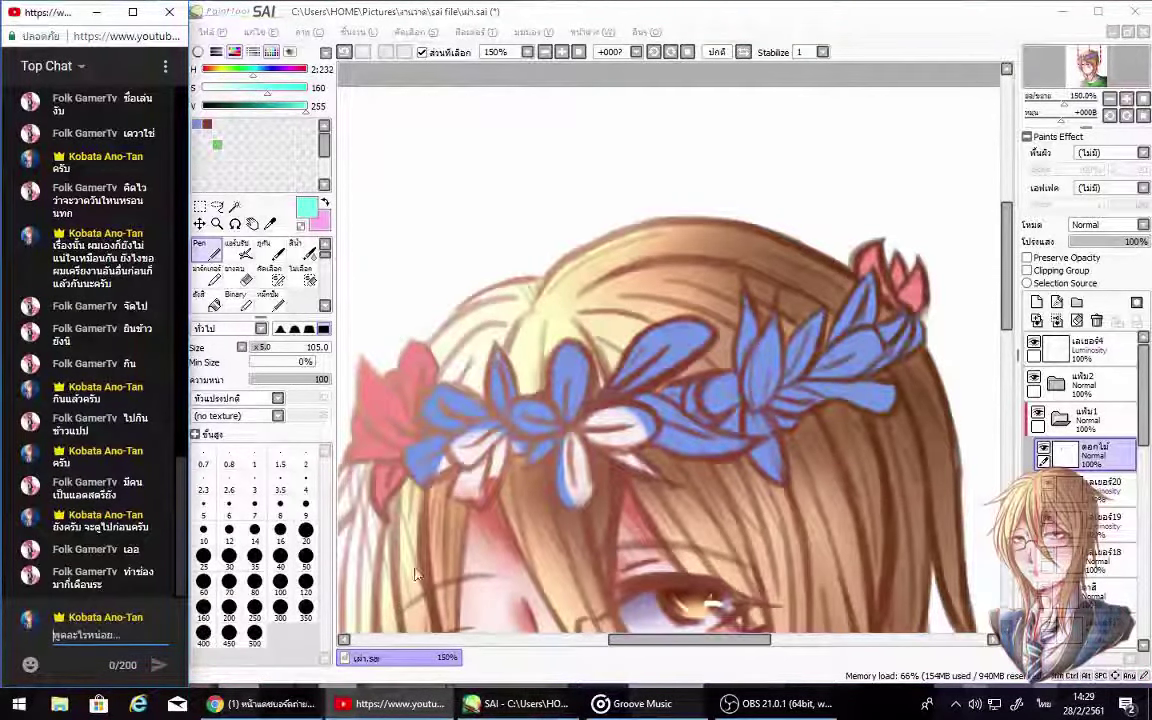
pyautogui.click(503, 374)
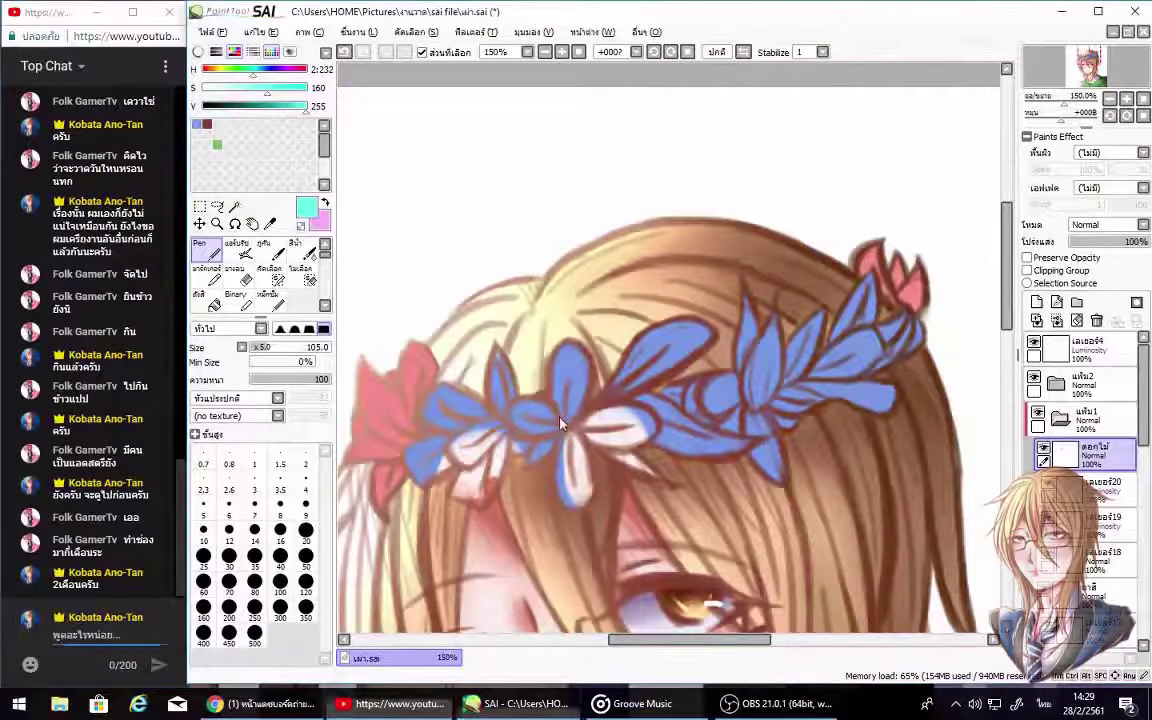
# Step: Fill the four-petal flower at the middle of the crown with cyan using the Size 105 Pen
pyautogui.moveTo(503, 374)
pyautogui.mouseDown()
pyautogui.moveTo(512, 340)
pyautogui.moveTo(570, 365)
pyautogui.moveTo(572, 468)
pyautogui.moveTo(540, 395)
pyautogui.moveTo(430, 345)
pyautogui.moveTo(548, 428)
pyautogui.moveTo(535, 385)
pyautogui.moveTo(565, 370)
pyautogui.moveTo(625, 443)
pyautogui.mouseUp()
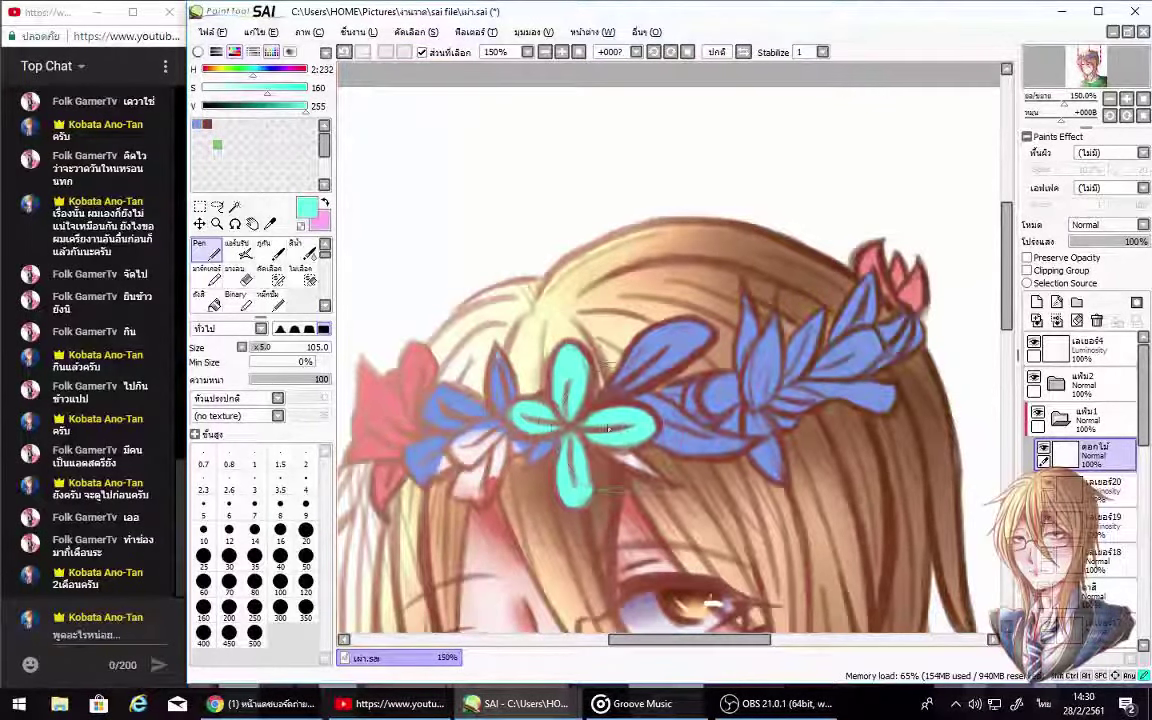
# Step: Mix a light blue with hue 3:132, saturation 138 and value 255, and paint the pointed-petal flower right of the crown's middle
pyautogui.moveTo(253, 70); pyautogui.dragTo(261, 95)
pyautogui.moveTo(765, 345)
pyautogui.mouseDown()
pyautogui.moveTo(755, 395)
pyautogui.moveTo(773, 345)
pyautogui.moveTo(747, 293)
pyautogui.moveTo(756, 434)
pyautogui.moveTo(777, 458)
pyautogui.moveTo(773, 476)
pyautogui.moveTo(754, 452)
pyautogui.moveTo(808, 403)
pyautogui.moveTo(799, 351)
pyautogui.moveTo(819, 314)
pyautogui.moveTo(800, 405)
pyautogui.mouseUp()
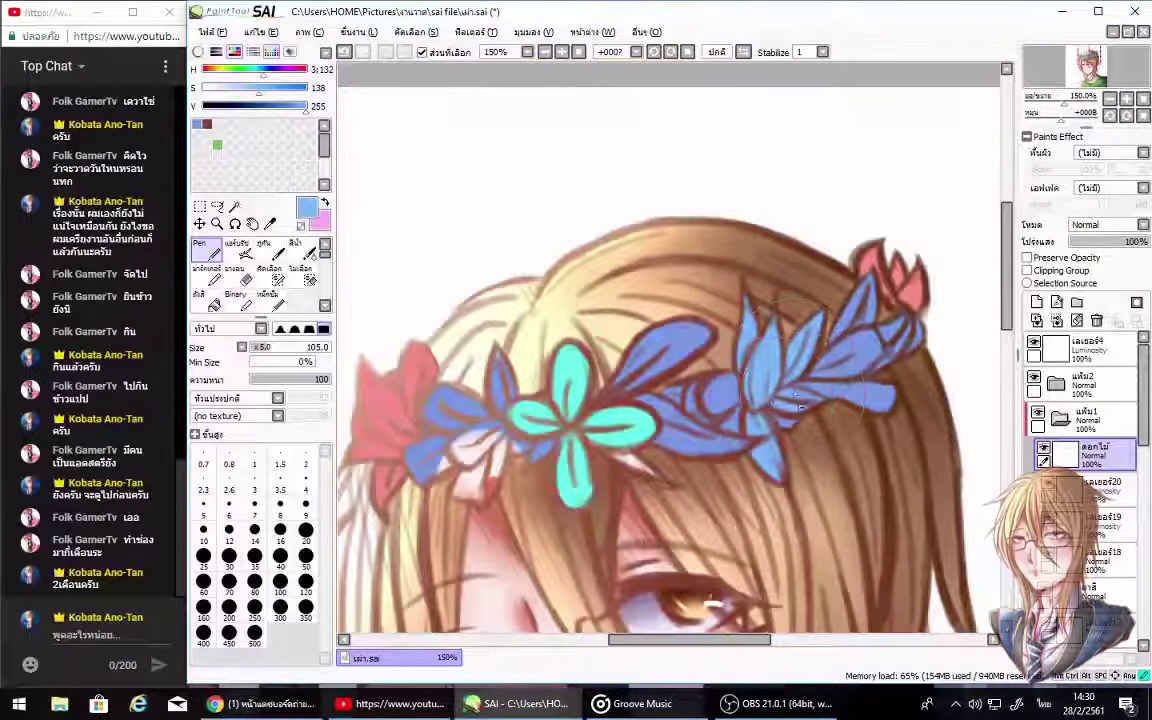
pyautogui.scroll(-4, 1085, 450)
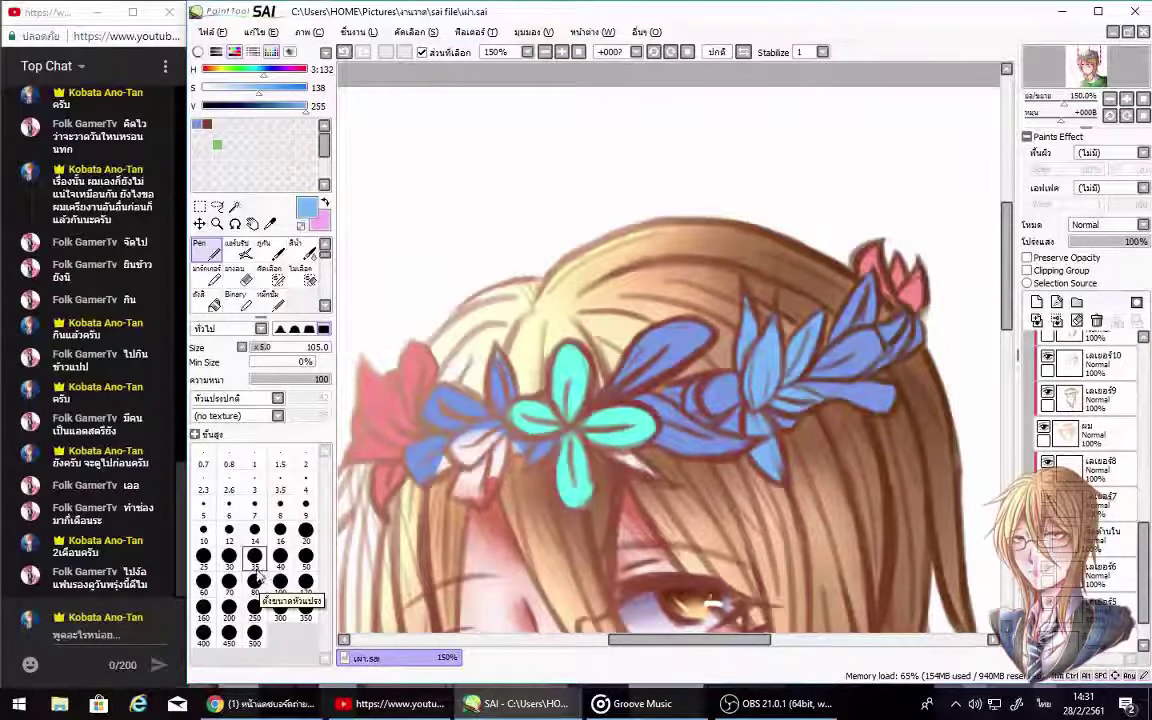
# Step: Reply "ก็ดีอยู่หรอกครับ" in the live chat
pyautogui.click(90, 635)
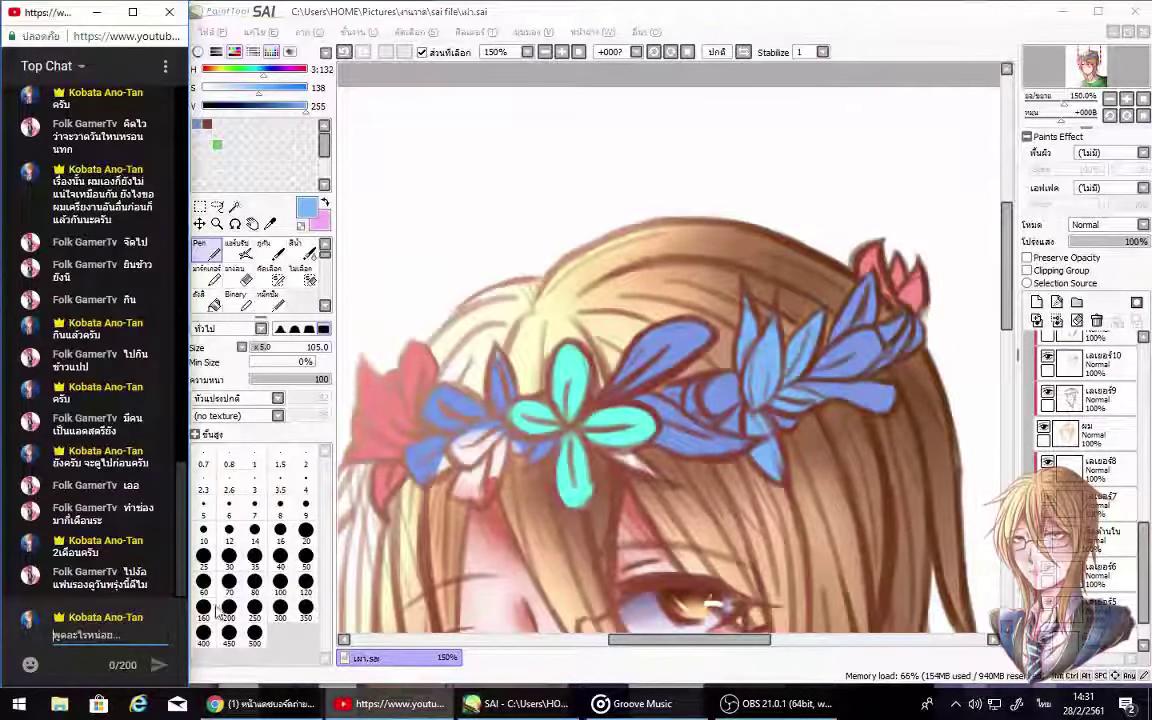
pyautogui.write('ฟ็ดีอยู่หรอกครับ')
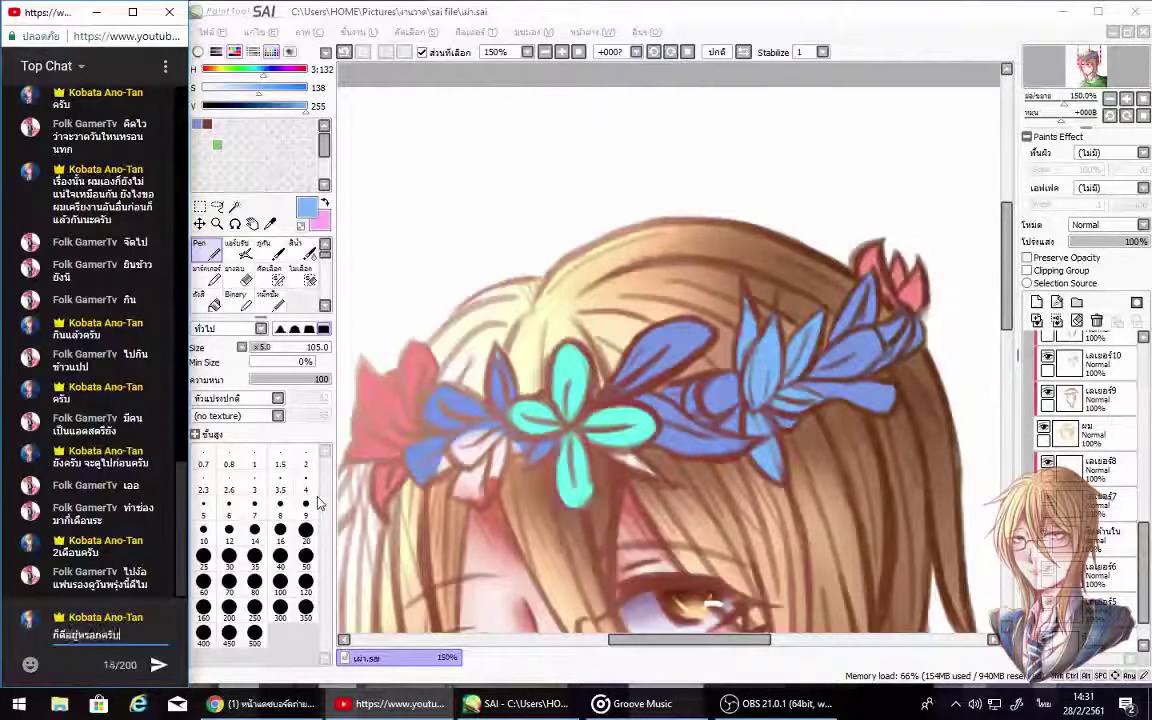
pyautogui.press('Return')
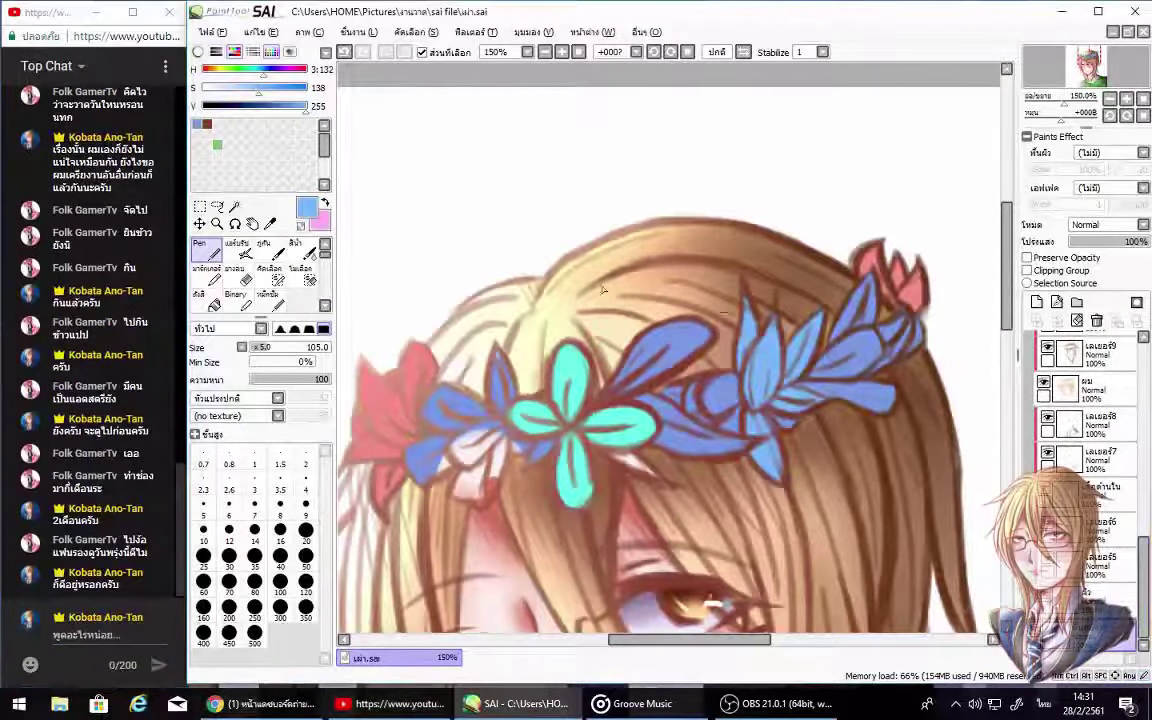
# Step: Shift the crown's blue base color to muted purple using Hue and Saturation with hue +27 and saturation -57
pyautogui.click(476, 31)
pyautogui.click(546, 53)
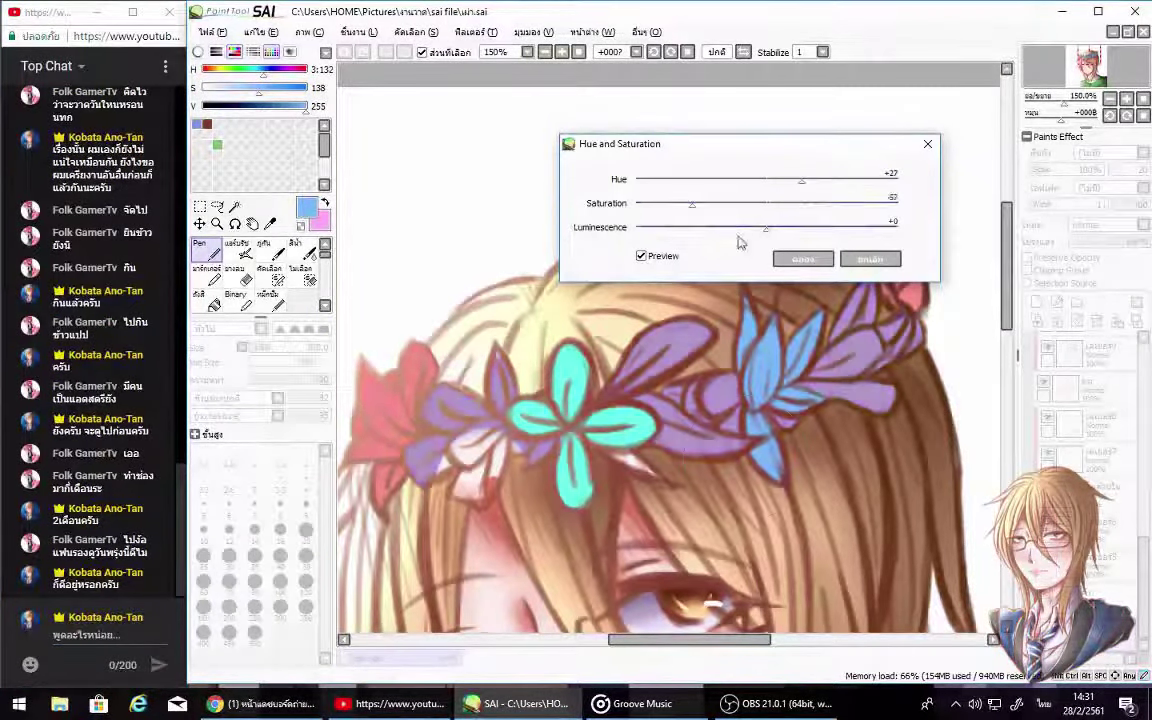
pyautogui.click(805, 257)
# Step: Return to the ดอกไม้ layer and start painting the flower near the crown's right end violet, with hue 4:056, saturation 138 and value 255
pyautogui.moveTo(1148, 597); pyautogui.dragTo(1148, 392)
pyautogui.click(1090, 455)
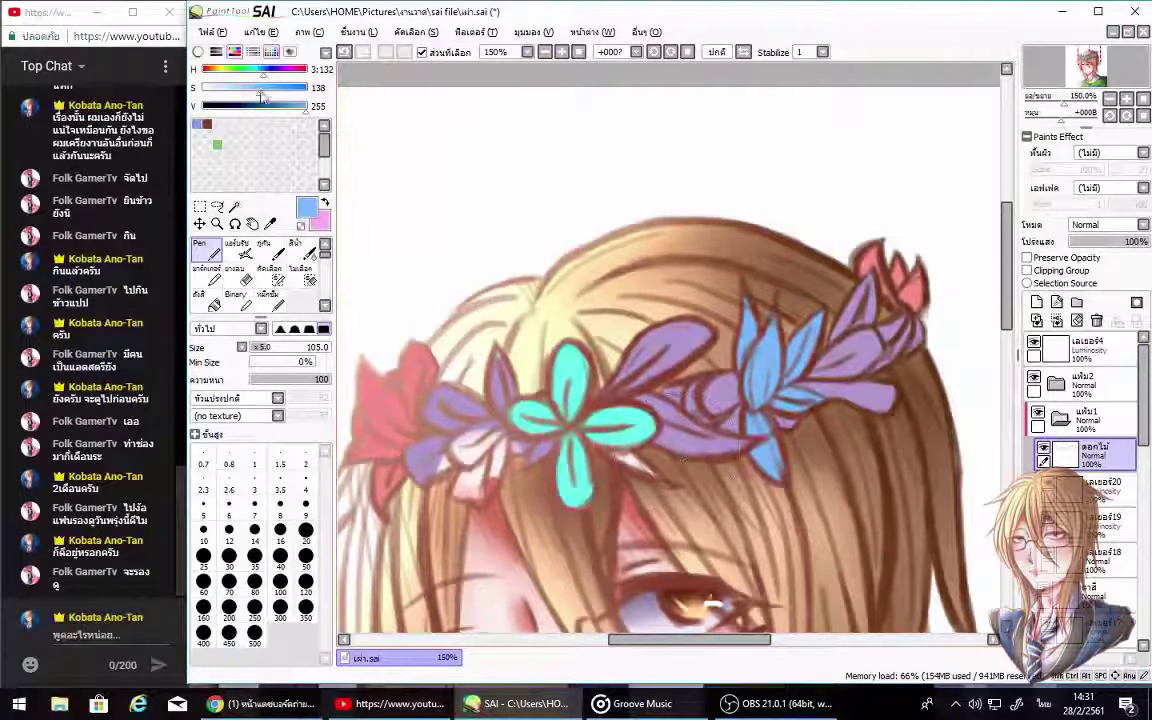
pyautogui.click(279, 70)
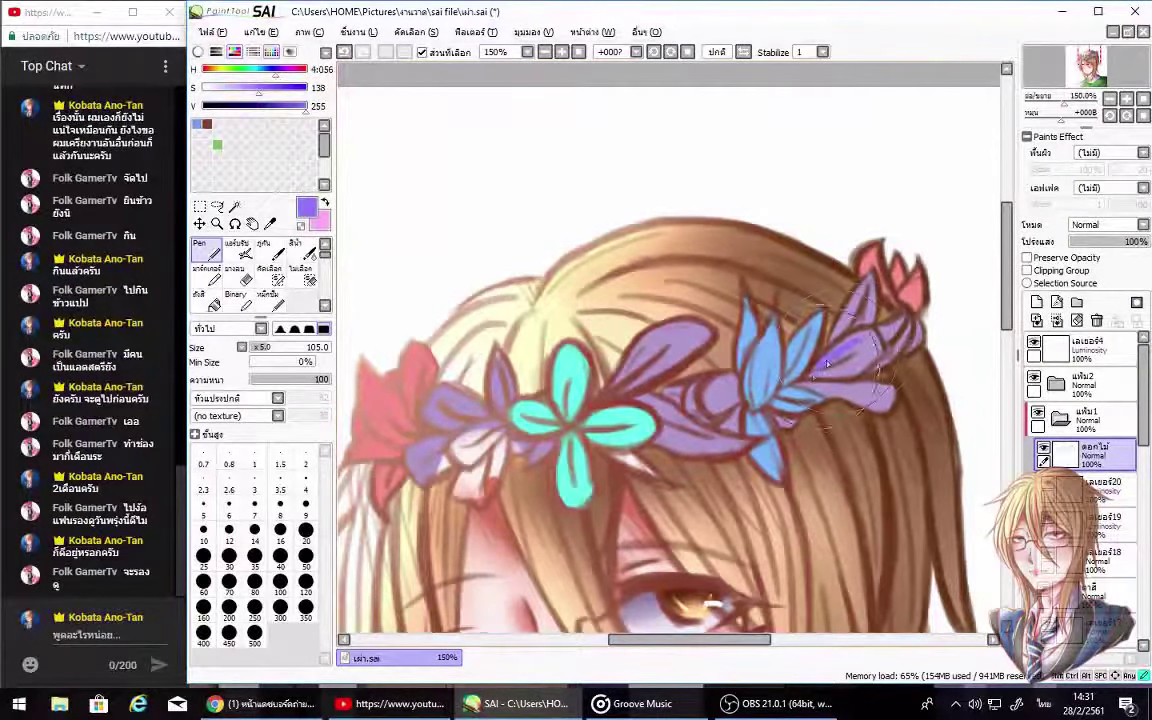
# Step: Reply "ยินดีครับ" in the live chat and finish the violet petals of the flower near the crown's right end
pyautogui.click(122, 632)
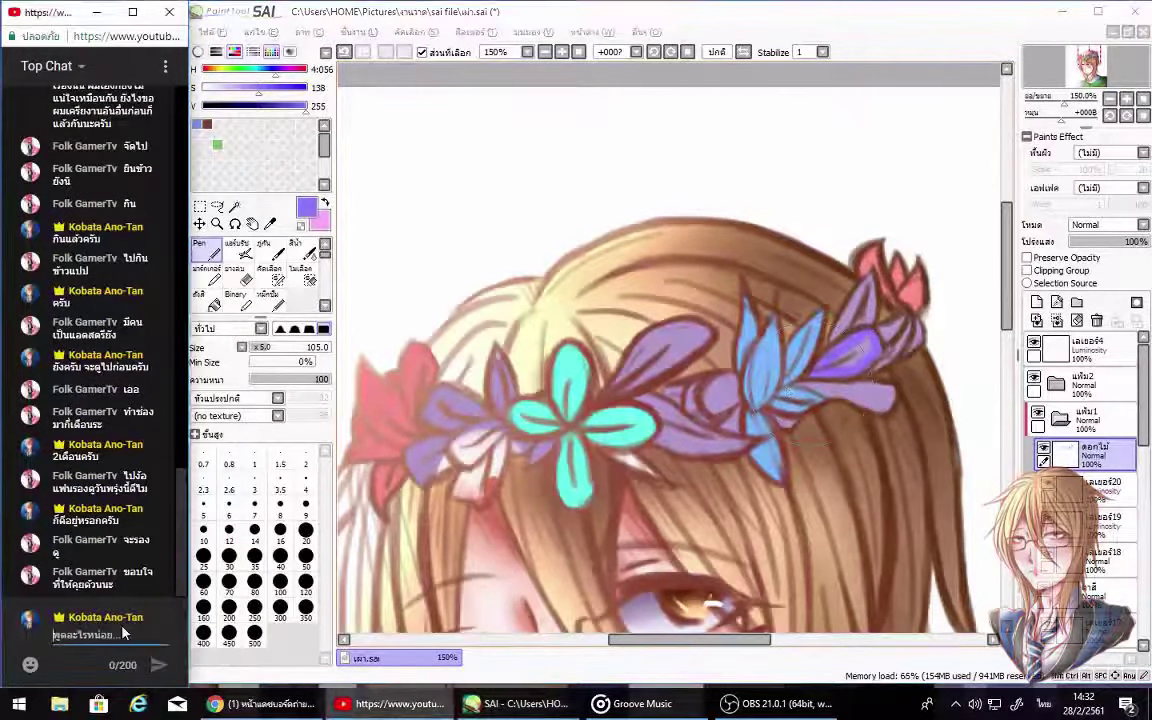
pyautogui.click(820, 357)
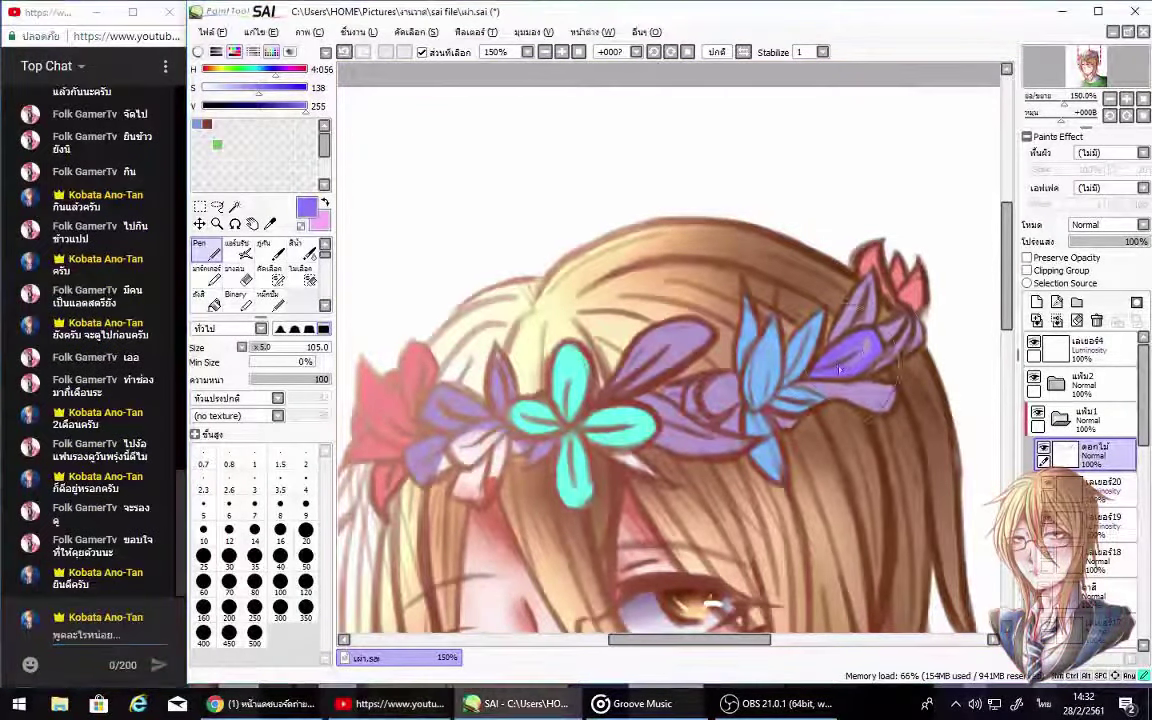
pyautogui.moveTo(826, 360)
pyautogui.mouseDown()
pyautogui.moveTo(870, 300)
pyautogui.moveTo(835, 346)
pyautogui.moveTo(853, 307)
pyautogui.moveTo(868, 327)
pyautogui.moveTo(872, 288)
pyautogui.moveTo(845, 330)
pyautogui.mouseUp()
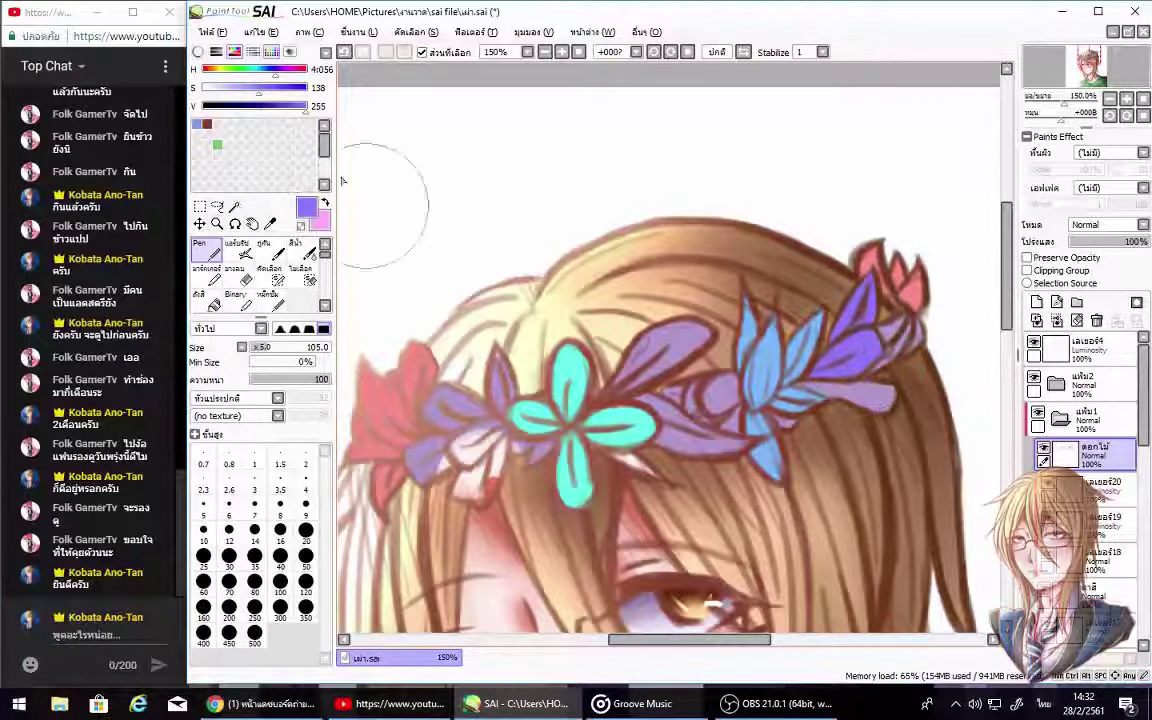
# Step: Mix a red with hue 5:255, saturation 154 and value 232, and paint the flower left of the cyan one
pyautogui.moveTo(276, 68)
pyautogui.mouseDown()
pyautogui.moveTo(300, 68)
pyautogui.moveTo(265, 87)
pyautogui.moveTo(297, 106)
pyautogui.mouseUp()
pyautogui.moveTo(497, 350)
pyautogui.mouseDown()
pyautogui.moveTo(490, 450)
pyautogui.moveTo(445, 445)
pyautogui.mouseUp()
pyautogui.moveTo(483, 497)
pyautogui.mouseDown()
pyautogui.moveTo(497, 459)
pyautogui.moveTo(497, 427)
pyautogui.moveTo(467, 428)
pyautogui.moveTo(453, 449)
pyautogui.moveTo(475, 424)
pyautogui.moveTo(455, 396)
pyautogui.moveTo(438, 400)
pyautogui.moveTo(437, 435)
pyautogui.moveTo(437, 407)
pyautogui.moveTo(411, 461)
pyautogui.moveTo(421, 479)
pyautogui.moveTo(452, 453)
pyautogui.mouseUp()
# Step: Reply "ครับผม" in the live chat
pyautogui.click(100, 634)
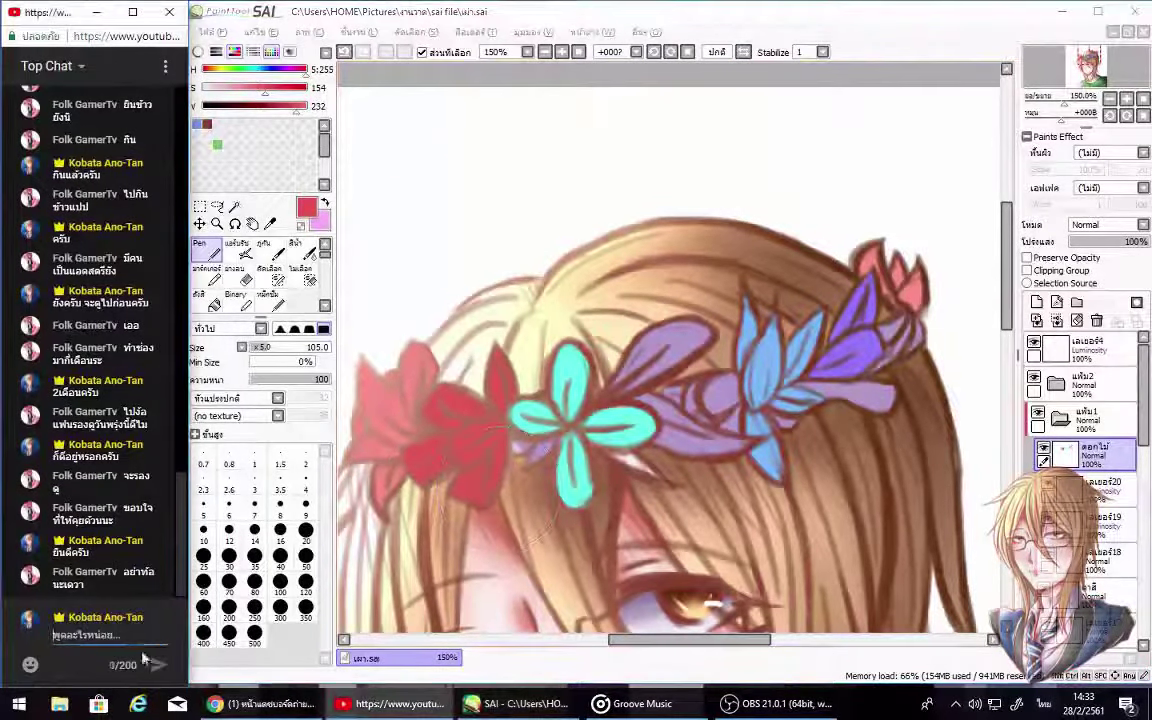
pyautogui.write('ครับผม')
pyautogui.click(158, 678)
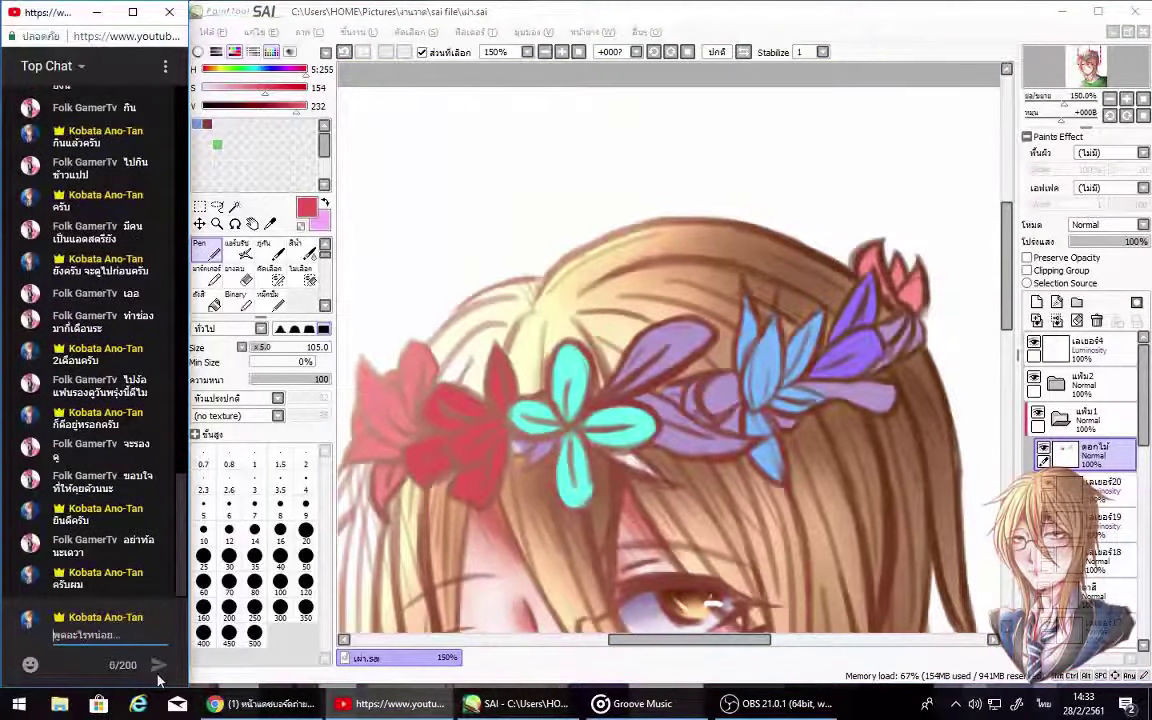
# Step: Paint the round bud and the small petals around the light blue flower's base with the same red
pyautogui.click(664, 489)
pyautogui.moveTo(705, 395)
pyautogui.mouseDown()
pyautogui.moveTo(739, 395)
pyautogui.moveTo(727, 380)
pyautogui.moveTo(717, 403)
pyautogui.moveTo(737, 432)
pyautogui.mouseUp()
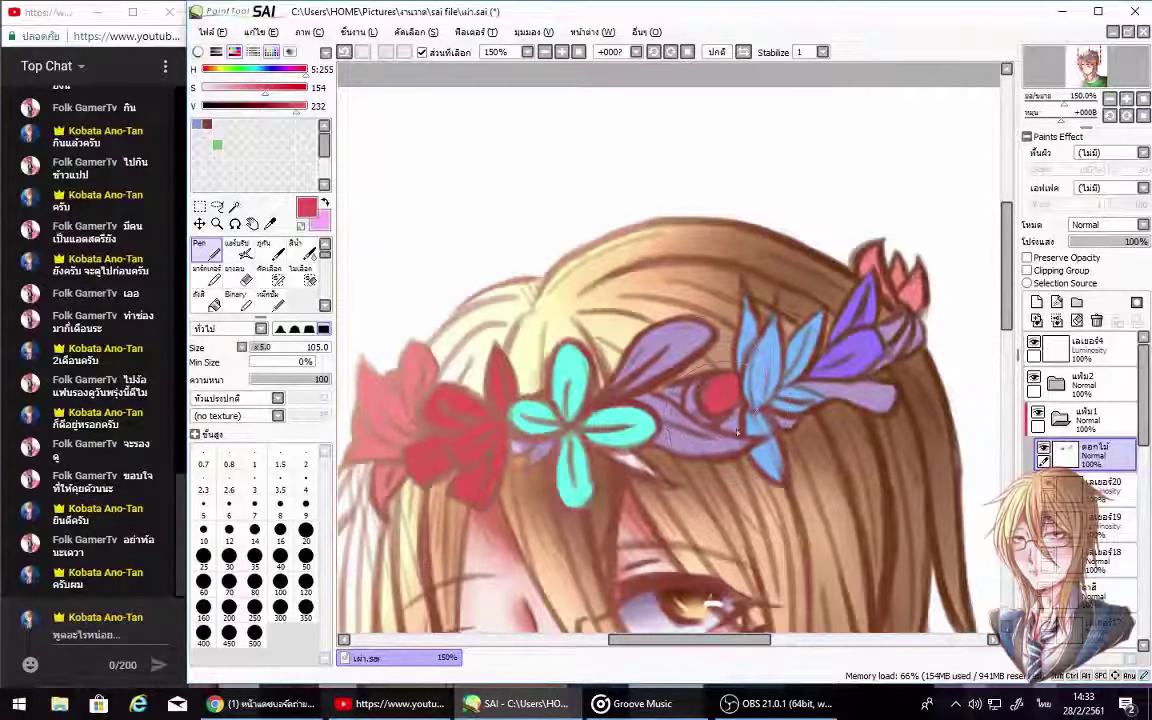
pyautogui.moveTo(700, 385)
pyautogui.mouseDown()
pyautogui.moveTo(760, 360)
pyautogui.moveTo(924, 350)
pyautogui.mouseUp()
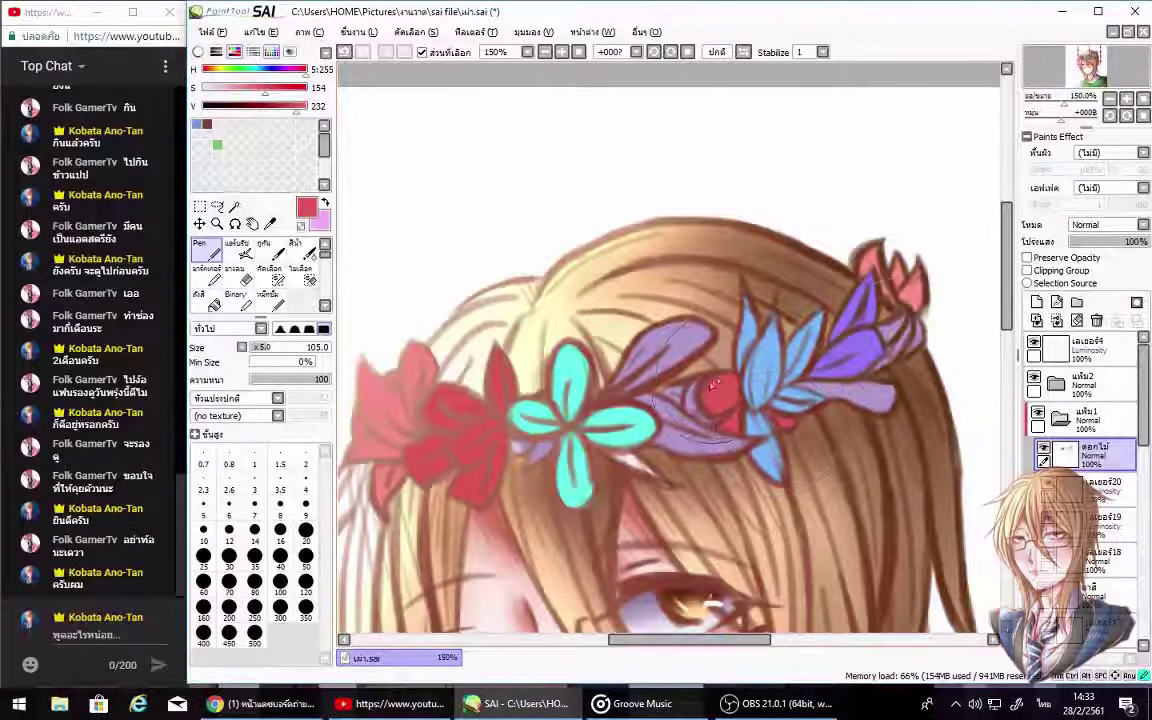
pyautogui.moveTo(714, 384); pyautogui.dragTo(732, 413)
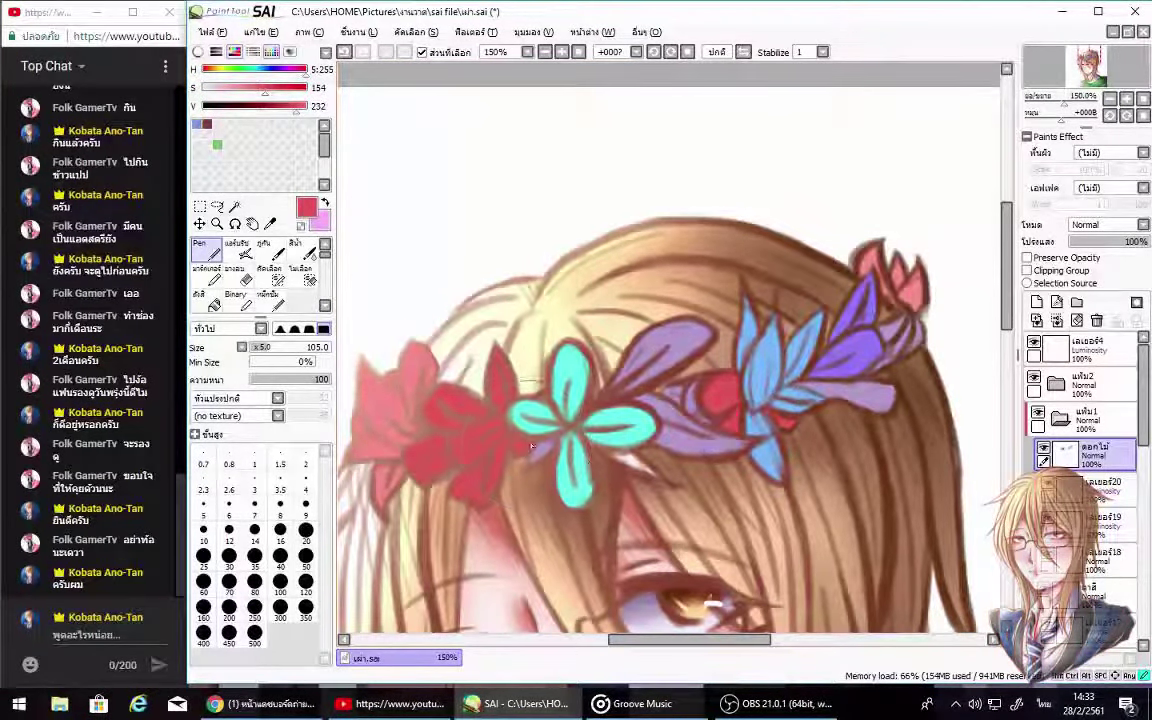
# Step: Mix a teal green with hue 2:172, saturation 144 and value 208, and paint the small leaf below the cyan flower
pyautogui.click(217, 145)
pyautogui.click(229, 85)
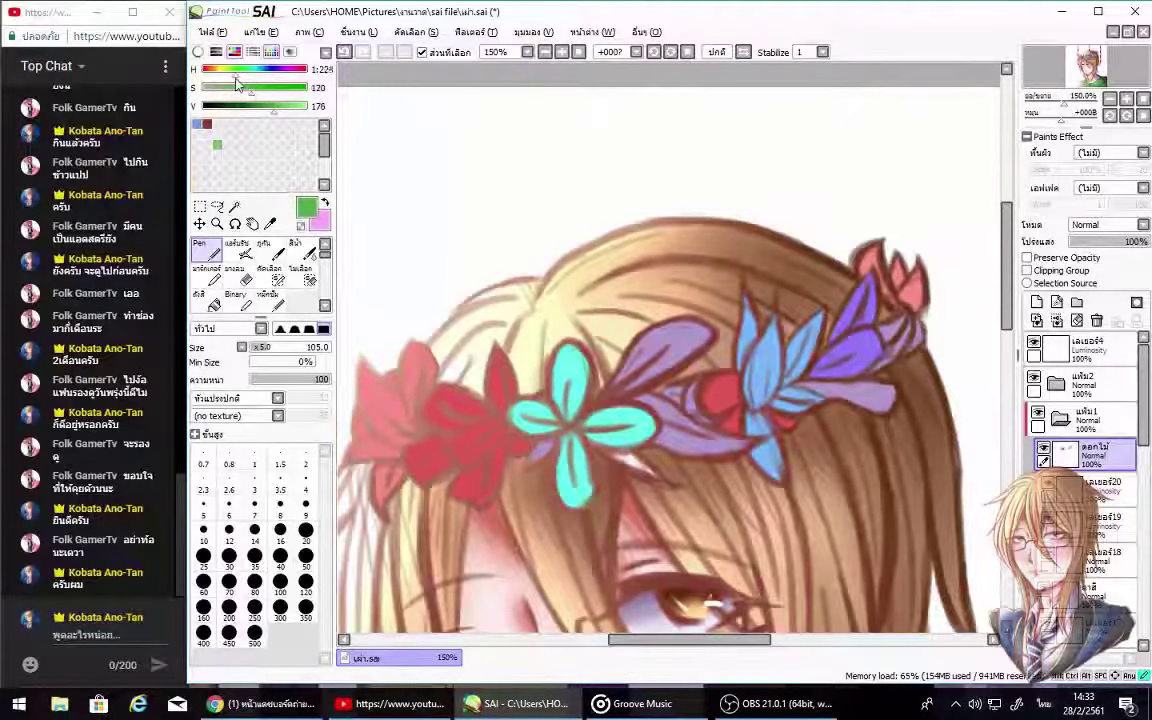
pyautogui.click(250, 82)
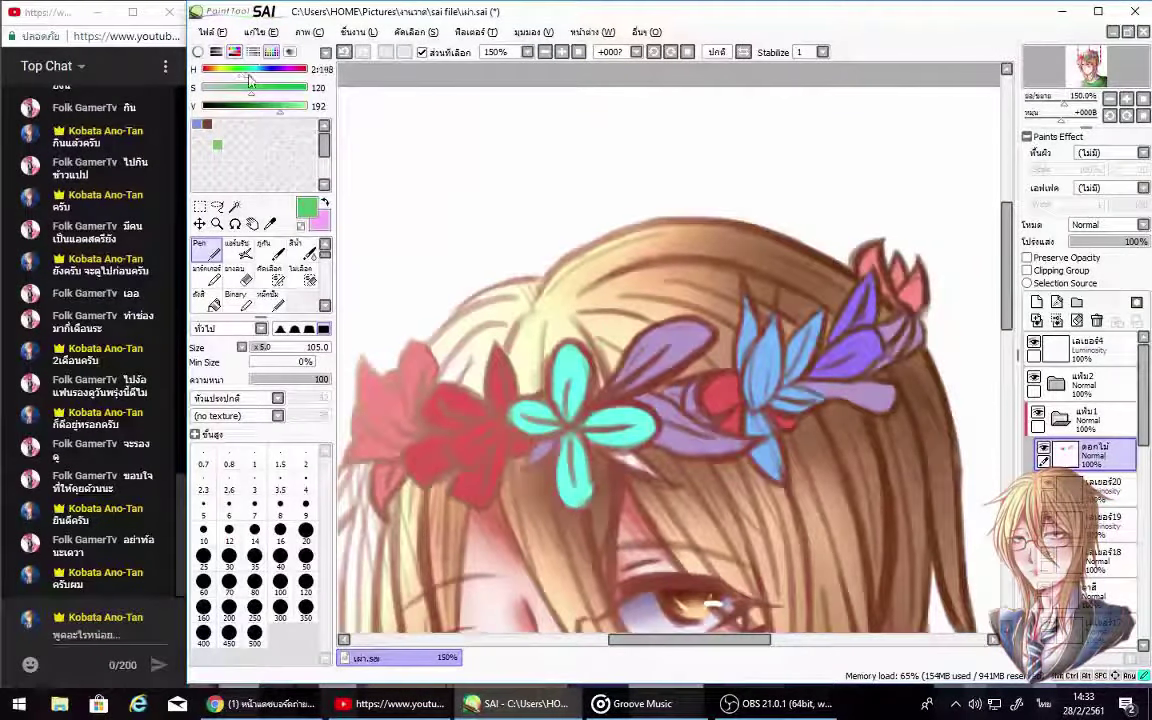
pyautogui.click(283, 110)
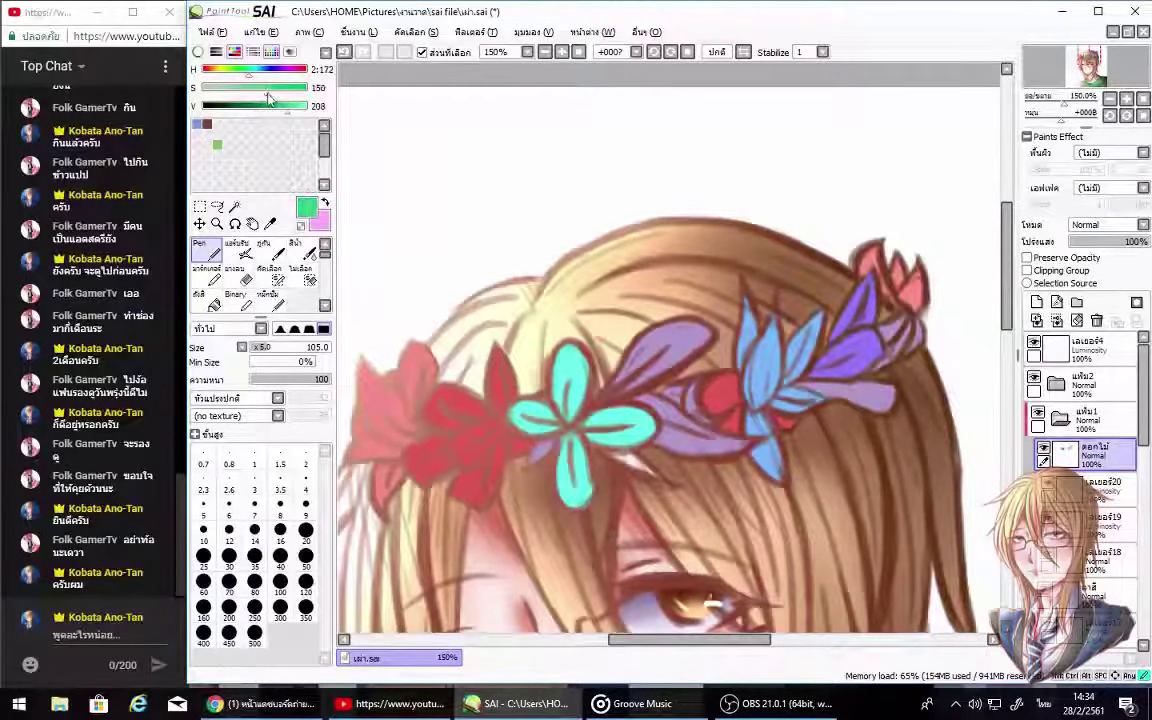
pyautogui.click(263, 88)
pyautogui.moveTo(622, 515)
pyautogui.mouseDown()
pyautogui.moveTo(590, 415)
pyautogui.moveTo(592, 450)
pyautogui.mouseUp()
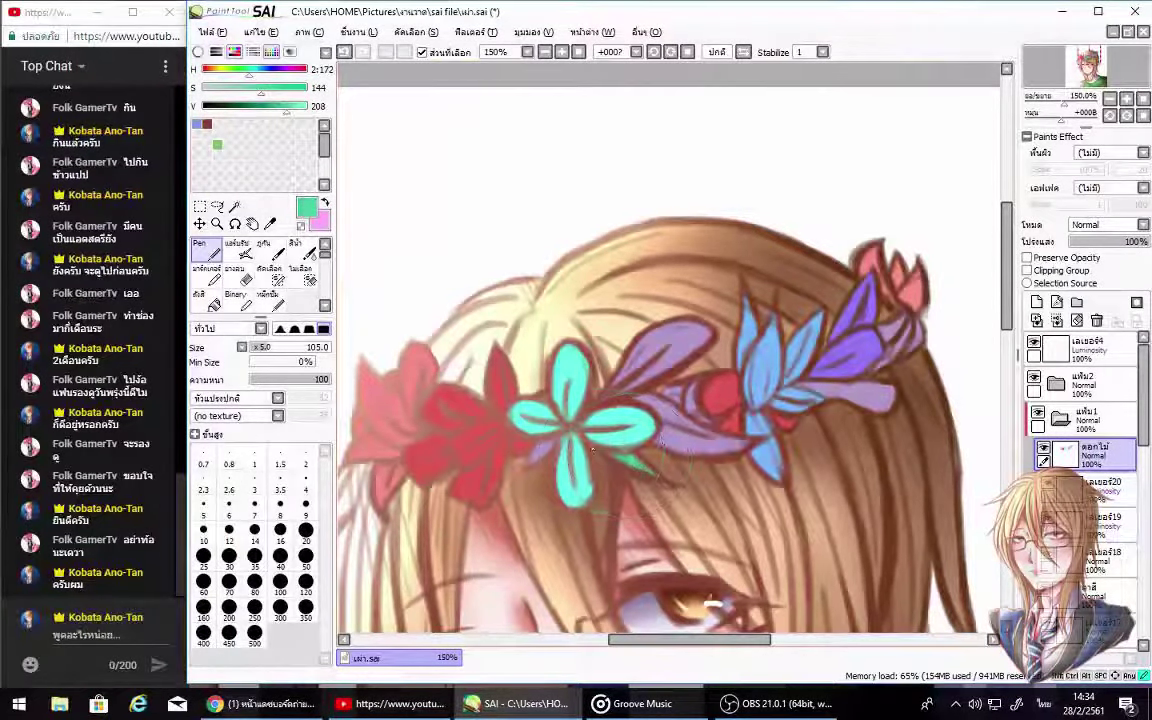
# Step: Fill the leaves between the cyan flower and the red bud with teal green using the Size 45 Pen
pyautogui.scroll(2, 640, 407)
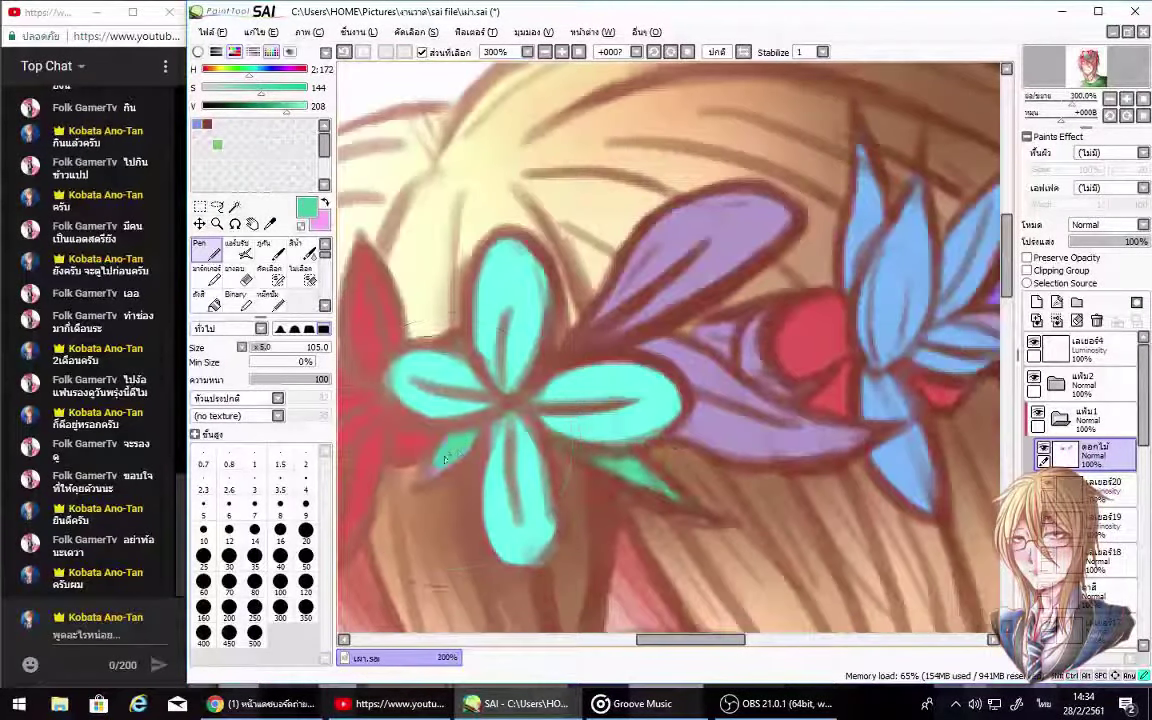
pyautogui.moveTo(445, 458)
pyautogui.mouseDown()
pyautogui.moveTo(490, 428)
pyautogui.moveTo(492, 454)
pyautogui.moveTo(663, 263)
pyautogui.moveTo(573, 356)
pyautogui.moveTo(660, 313)
pyautogui.moveTo(666, 277)
pyautogui.moveTo(640, 259)
pyautogui.moveTo(718, 204)
pyautogui.moveTo(754, 251)
pyautogui.moveTo(711, 245)
pyautogui.moveTo(685, 267)
pyautogui.moveTo(669, 356)
pyautogui.moveTo(647, 343)
pyautogui.moveTo(697, 352)
pyautogui.moveTo(773, 307)
pyautogui.mouseUp()
pyautogui.hotkey('ctrl', 'z')
pyautogui.hotkey('ctrl', 'z')
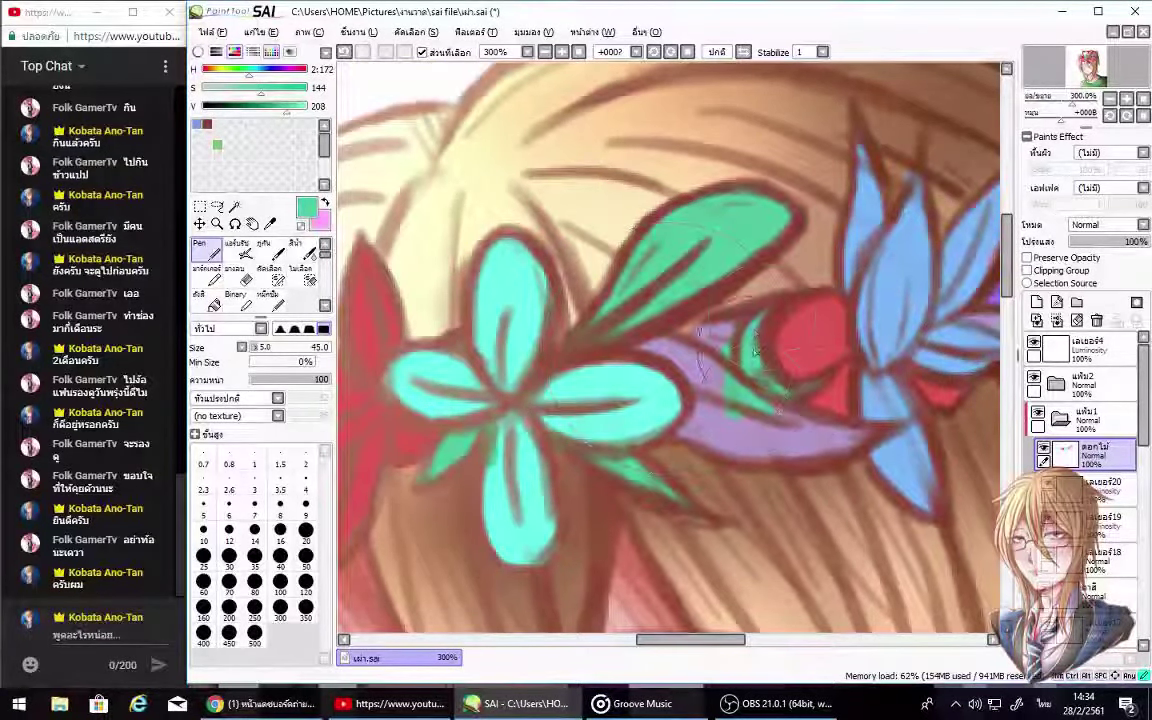
pyautogui.moveTo(712, 380); pyautogui.dragTo(768, 390)
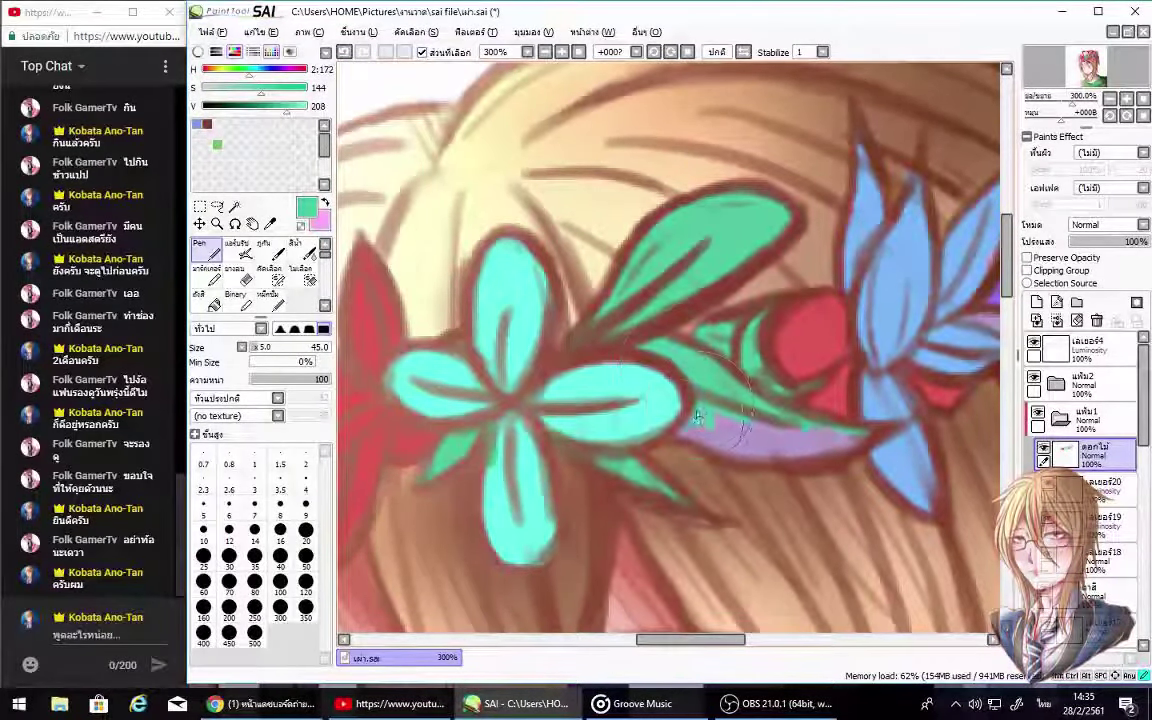
pyautogui.moveTo(697, 416)
pyautogui.mouseDown()
pyautogui.moveTo(751, 442)
pyautogui.moveTo(782, 423)
pyautogui.moveTo(863, 435)
pyautogui.moveTo(746, 460)
pyautogui.mouseUp()
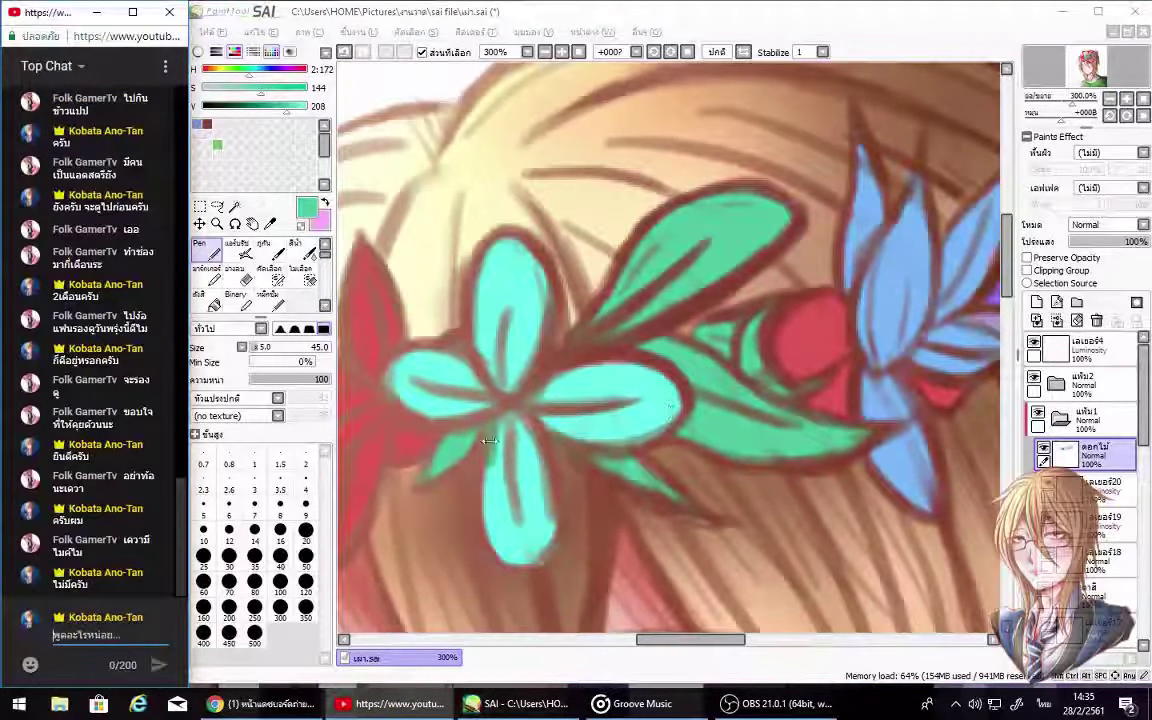
# Step: Touch up the cyan flower with its own sampled color and clean its edges with the Size 65 eraser
pyautogui.click(497, 297)
pyautogui.moveTo(456, 437); pyautogui.dragTo(626, 427)
pyautogui.press('e')
pyautogui.moveTo(635, 580); pyautogui.dragTo(503, 258)
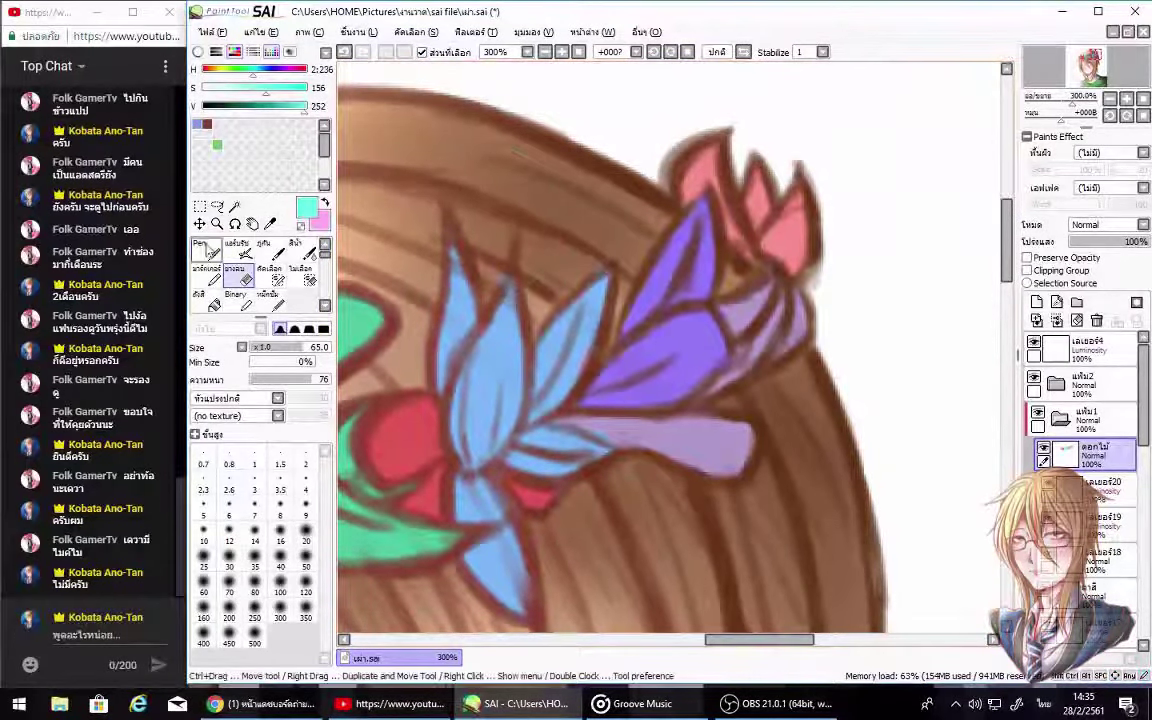
# Step: Sample the teal green and paint the leaves at the crown's right end with the Size 80 Pen
pyautogui.press('n')
pyautogui.keyDown('alt'); pyautogui.click(366, 524); pyautogui.keyUp('alt')
pyautogui.keyDown('alt'); pyautogui.click(366, 524); pyautogui.keyUp('alt')
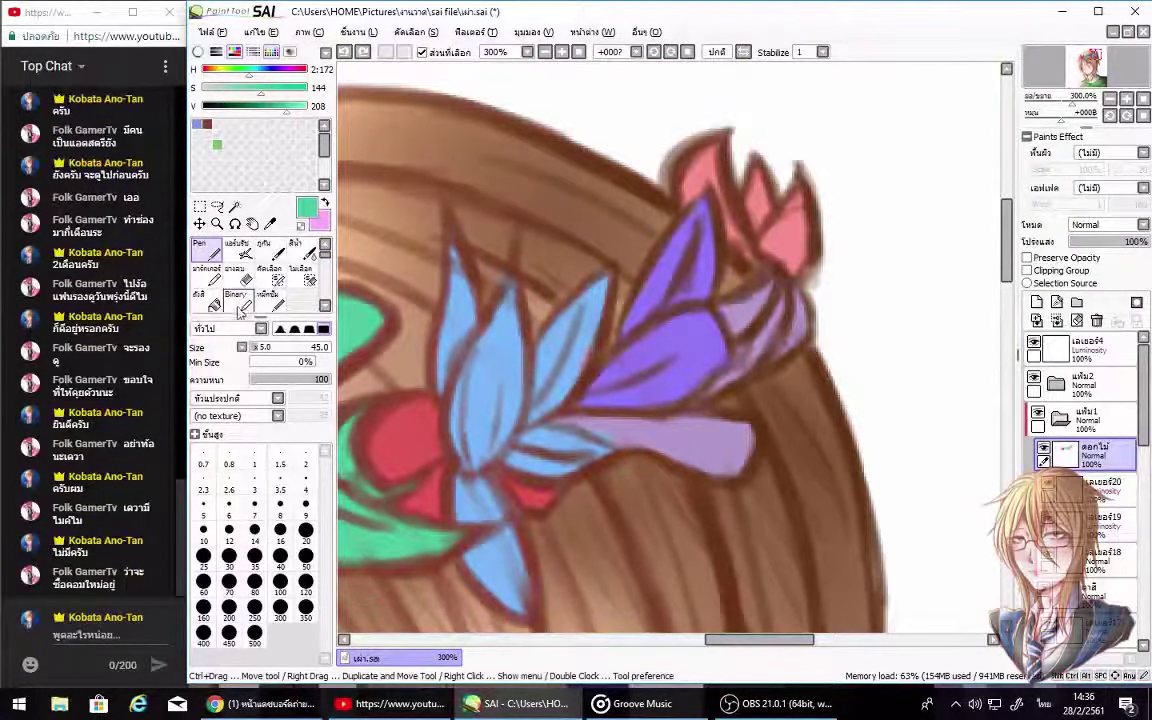
pyautogui.click(255, 581)
pyautogui.moveTo(705, 457)
pyautogui.mouseDown()
pyautogui.moveTo(578, 422)
pyautogui.moveTo(682, 425)
pyautogui.moveTo(713, 467)
pyautogui.moveTo(740, 452)
pyautogui.mouseUp()
pyautogui.moveTo(776, 330)
pyautogui.mouseDown()
pyautogui.moveTo(776, 262)
pyautogui.moveTo(792, 240)
pyautogui.moveTo(800, 300)
pyautogui.moveTo(739, 336)
pyautogui.moveTo(738, 250)
pyautogui.mouseUp()
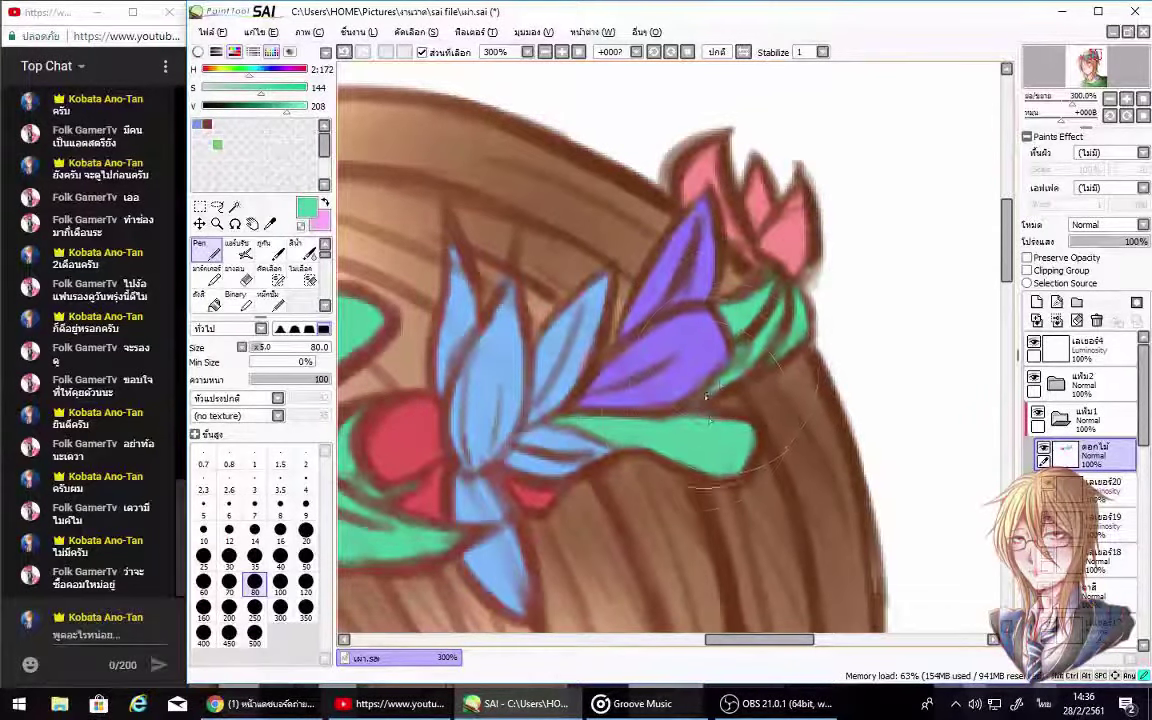
pyautogui.moveTo(720, 380)
pyautogui.mouseDown()
pyautogui.moveTo(770, 200)
pyautogui.moveTo(775, 330)
pyautogui.mouseUp()
# Step: Add a Multiply layer clipped to the flower layer and start shading the red flowers with gray, saturation 0 and value 186
pyautogui.moveTo(724, 645); pyautogui.dragTo(672, 645)
pyautogui.scroll(-3, 655, 131)
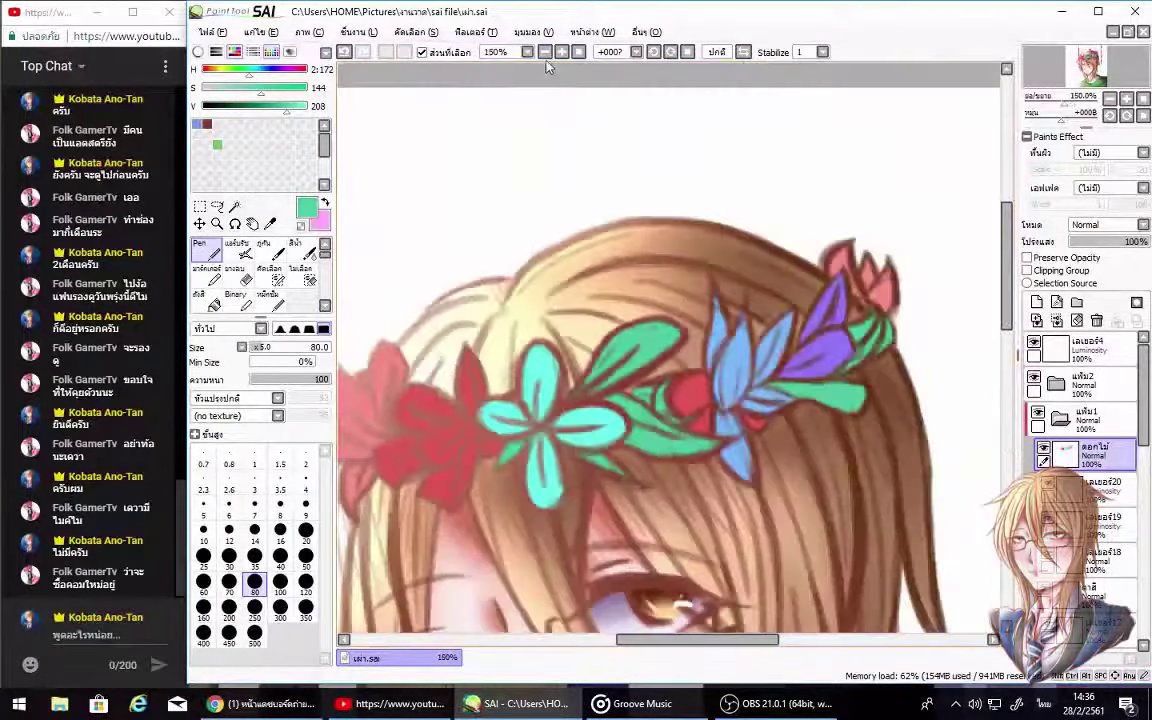
pyautogui.click(1037, 302)
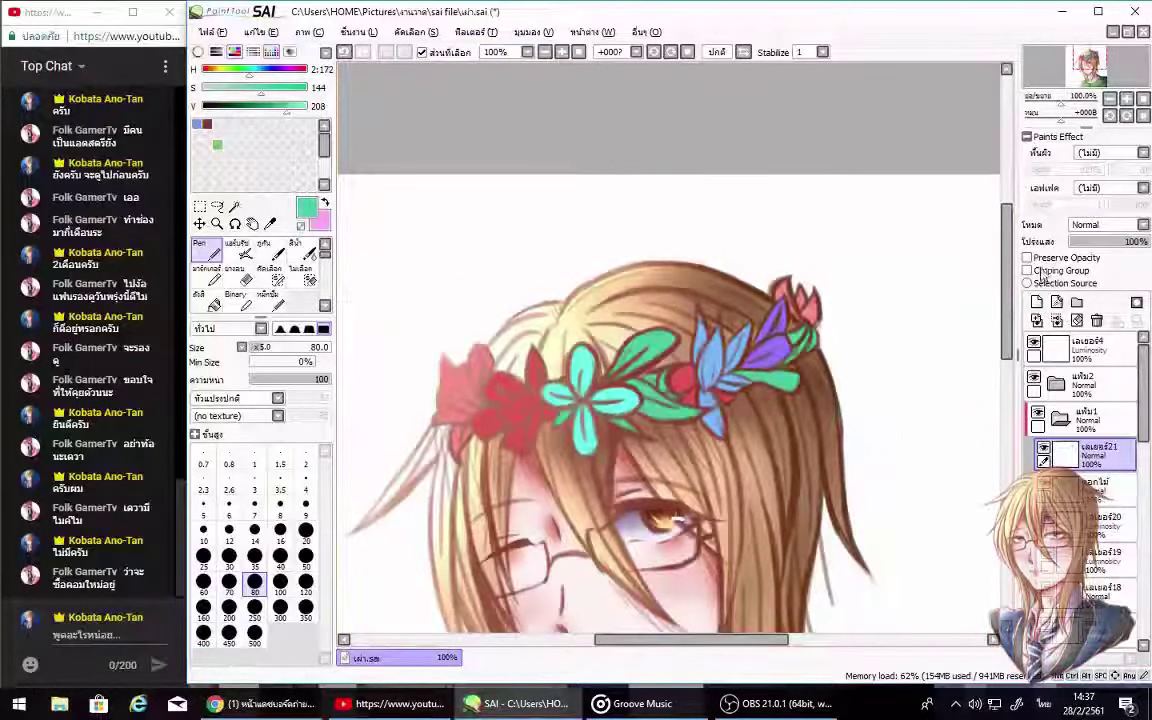
pyautogui.click(1107, 224)
pyautogui.click(1027, 270)
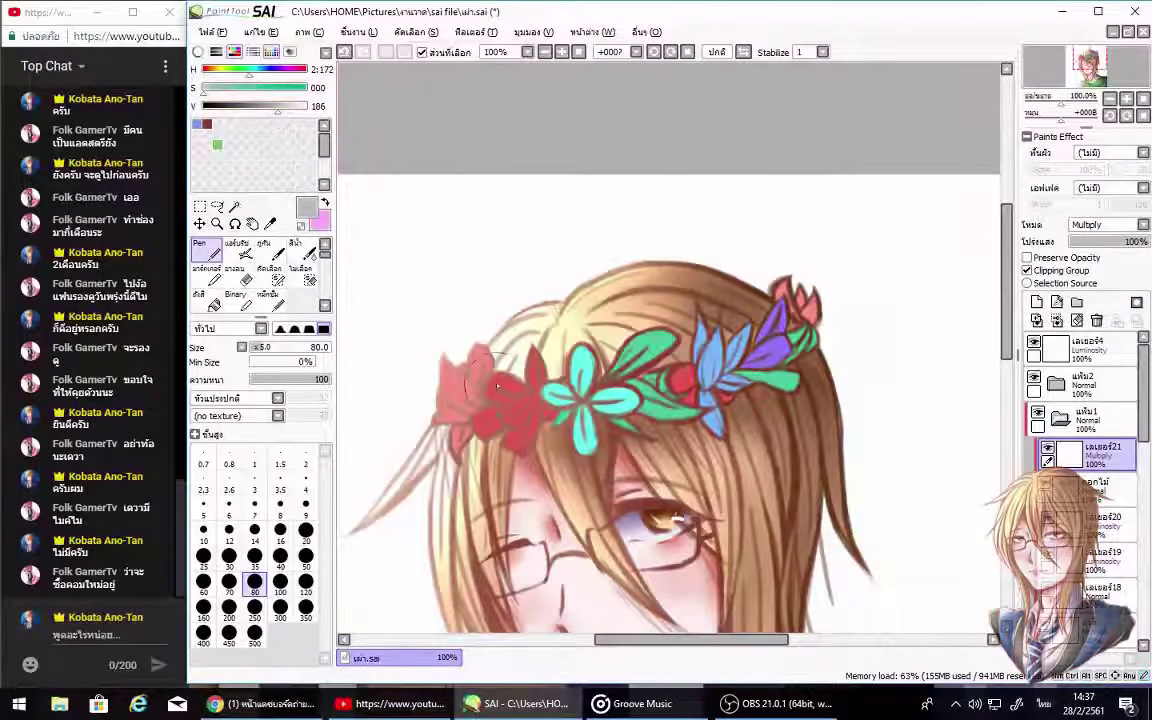
pyautogui.moveTo(445, 362)
pyautogui.mouseDown()
pyautogui.moveTo(471, 386)
pyautogui.moveTo(420, 347)
pyautogui.moveTo(420, 320)
pyautogui.moveTo(476, 434)
pyautogui.mouseUp()
pyautogui.moveTo(545, 420); pyautogui.dragTo(537, 395)
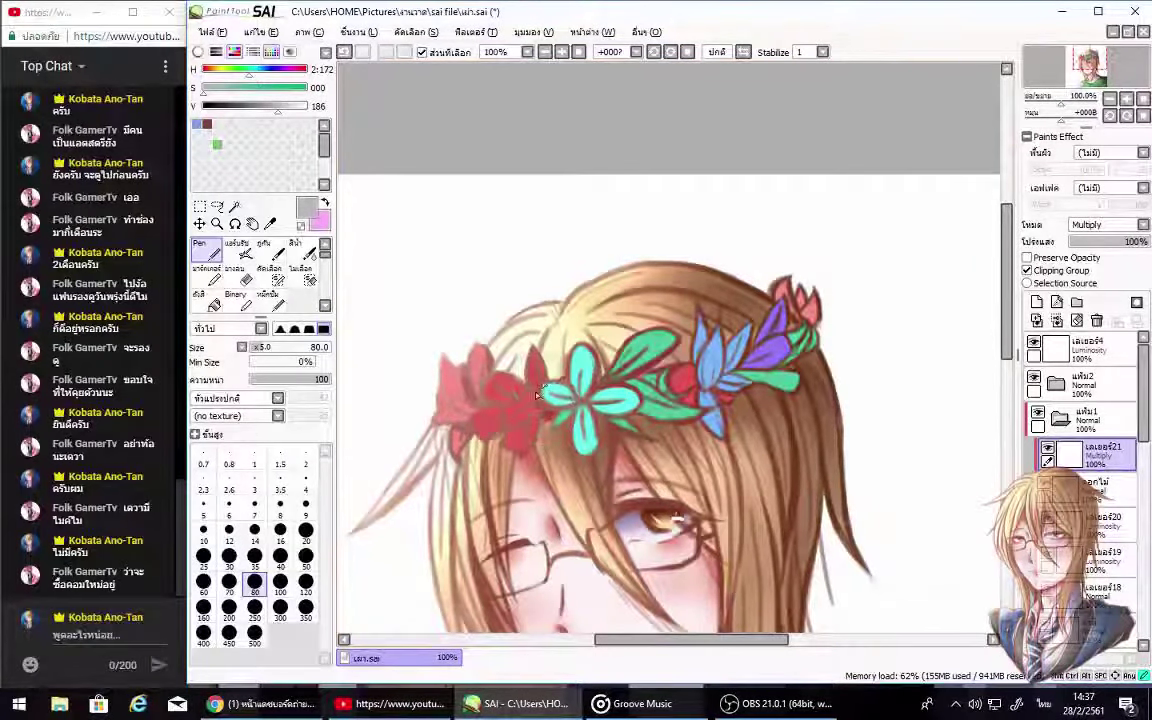
# Step: Reply "งั้นเหรอครับ" in the live chat and reduce the chat page's zoom
pyautogui.click(122, 657)
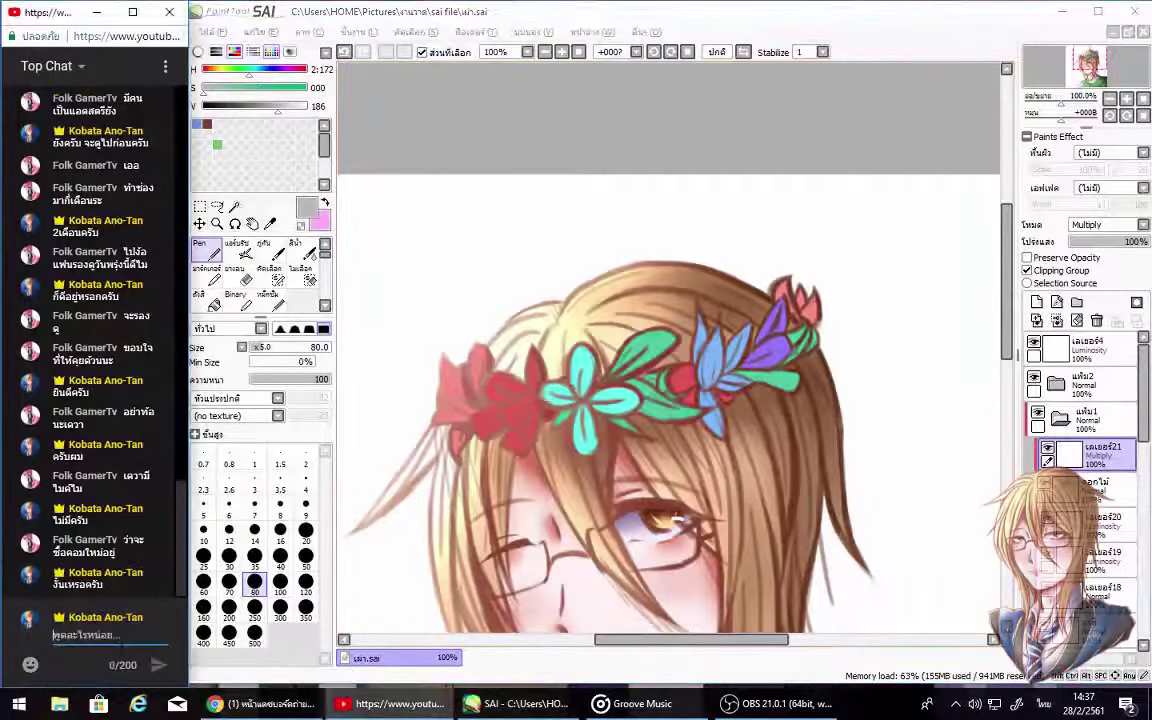
pyautogui.hotkey('ctrl', '+')
pyautogui.hotkey('ctrl', '+')
pyautogui.hotkey('ctrl', '-')
pyautogui.hotkey('ctrl', '-')
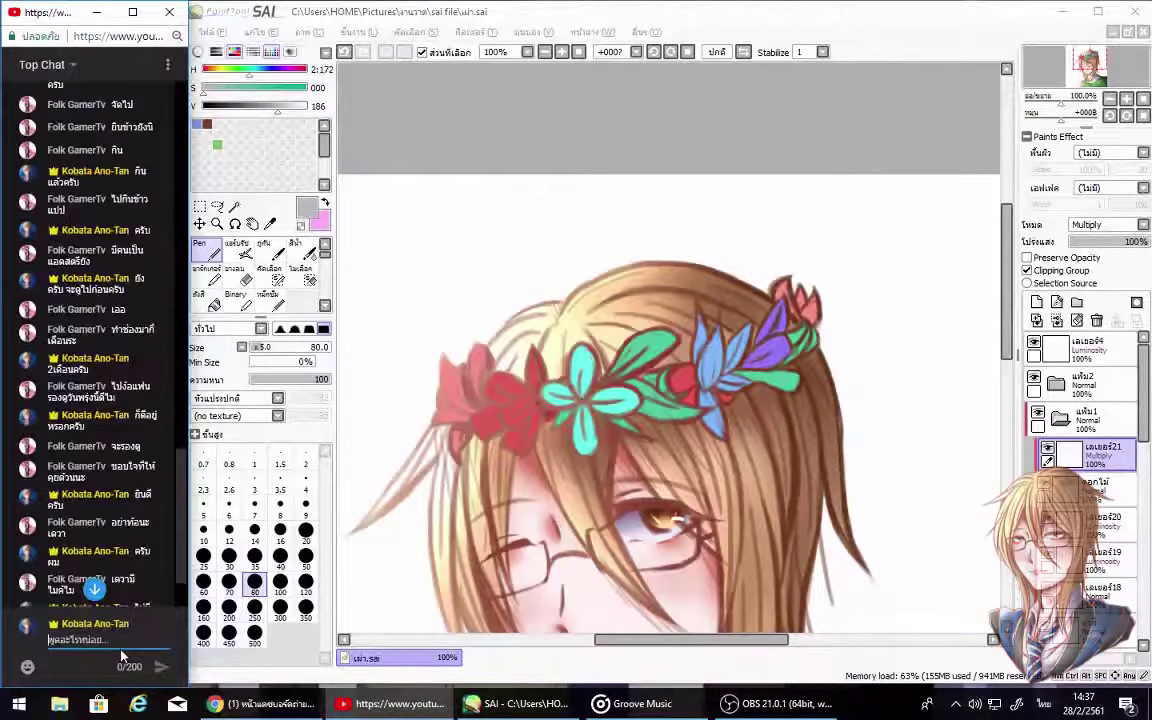
pyautogui.click(490, 545)
# Step: Shade the red flowers, the cyan flower and the neighboring green leaves with gray on the clipped Multiply layer
pyautogui.scroll(3, 490, 545)
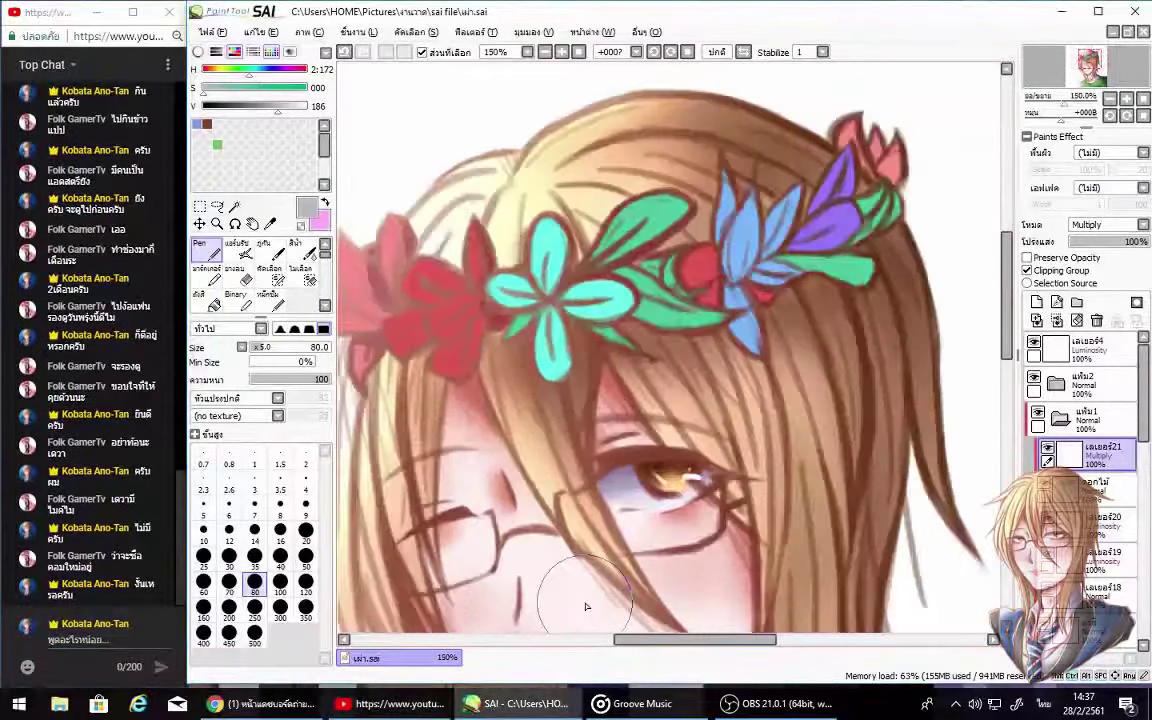
pyautogui.moveTo(428, 349)
pyautogui.mouseDown()
pyautogui.moveTo(466, 283)
pyautogui.moveTo(484, 308)
pyautogui.moveTo(548, 305)
pyautogui.mouseUp()
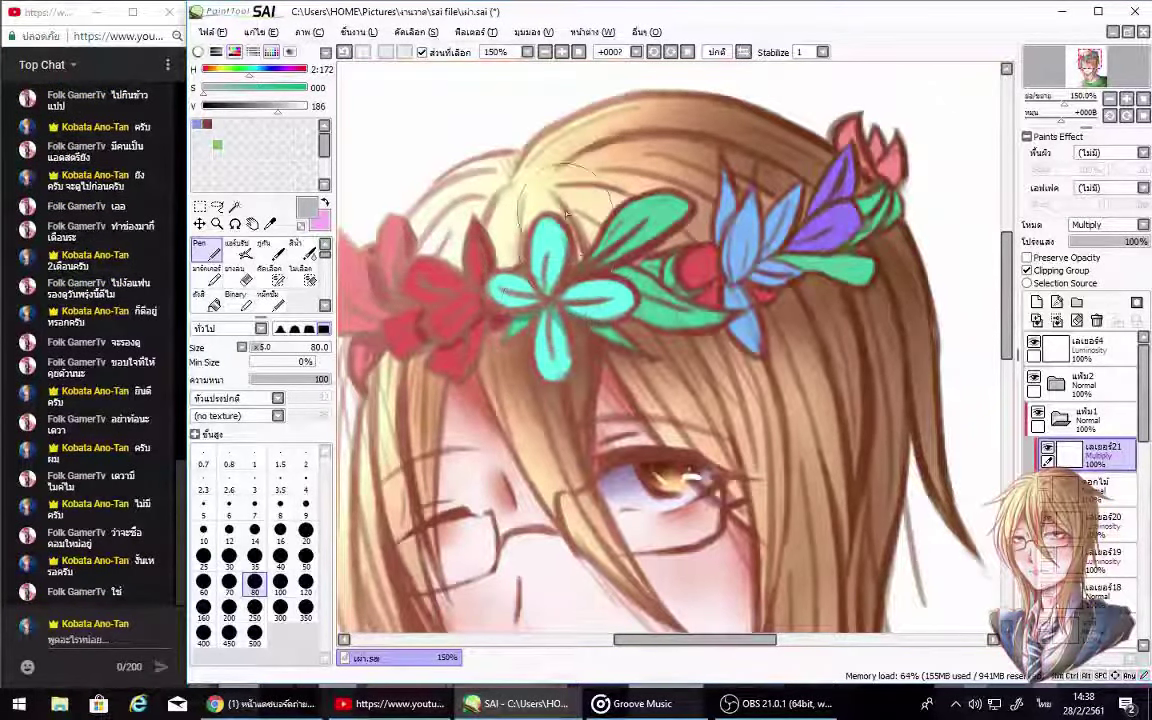
pyautogui.moveTo(512, 200); pyautogui.dragTo(505, 262)
pyautogui.moveTo(585, 292); pyautogui.dragTo(619, 269)
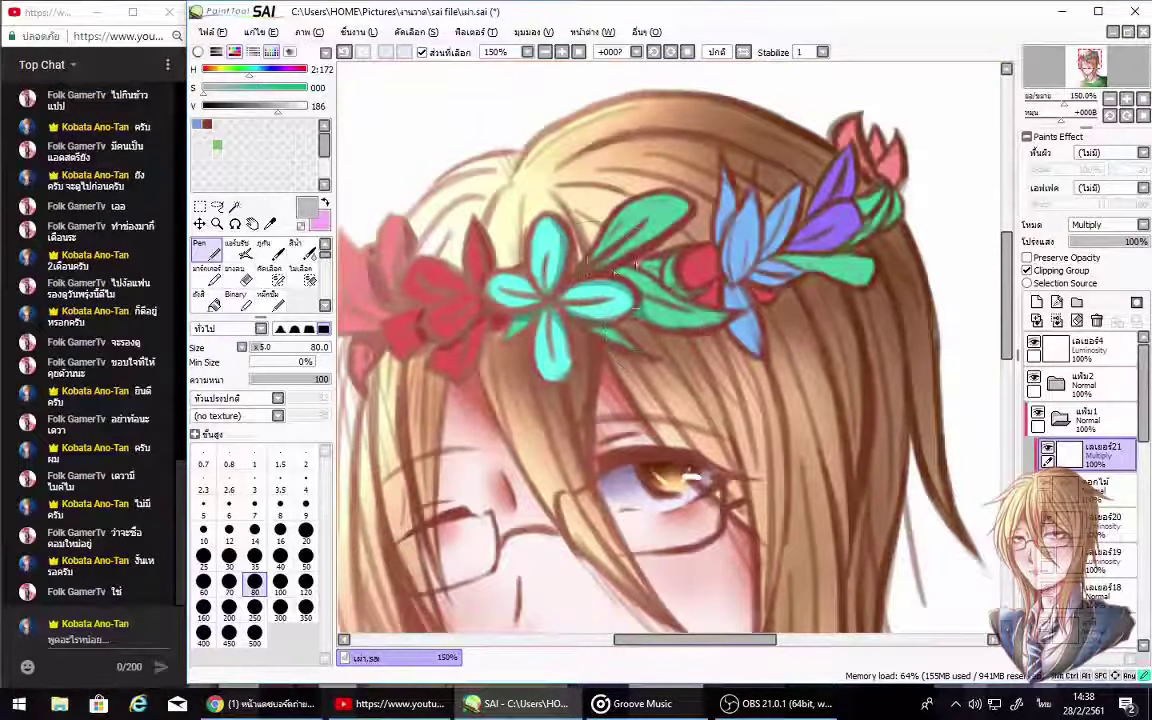
pyautogui.moveTo(600, 203); pyautogui.dragTo(550, 236)
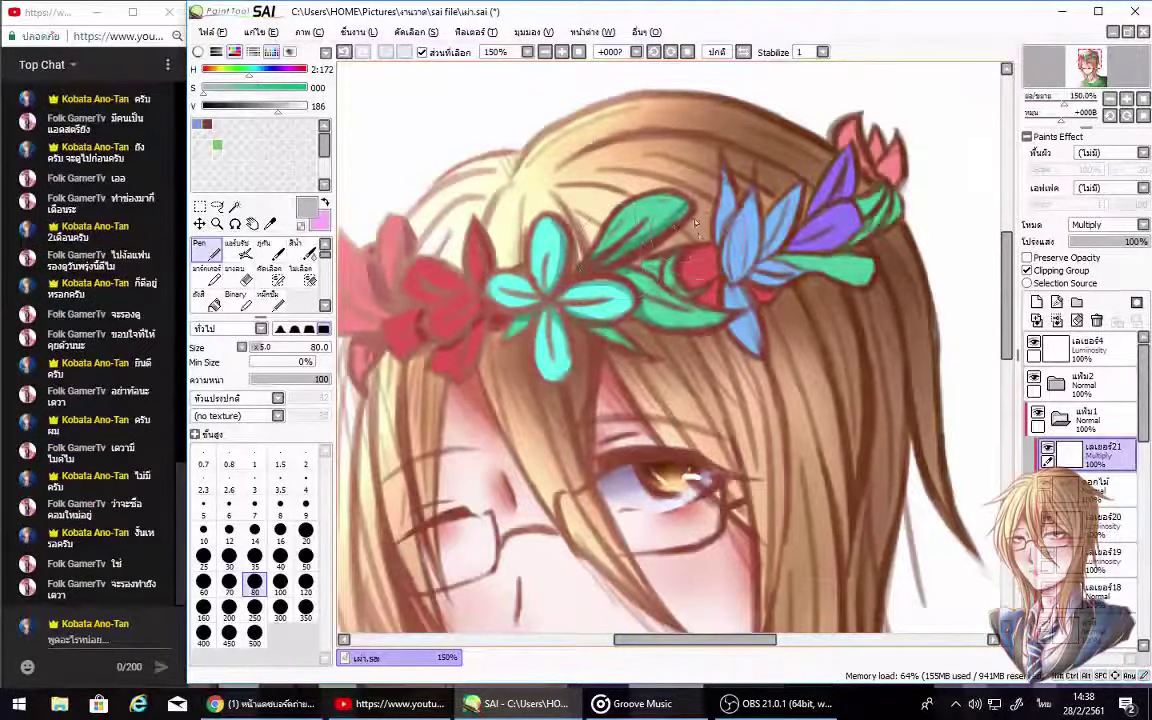
# Step: Continue the gray Multiply shading over the long green leaf and the blue, purple and pink flowers at the crown's right end
pyautogui.moveTo(615, 185); pyautogui.dragTo(576, 140)
pyautogui.moveTo(695, 267)
pyautogui.mouseDown()
pyautogui.moveTo(716, 276)
pyautogui.moveTo(738, 205)
pyautogui.moveTo(735, 238)
pyautogui.moveTo(764, 236)
pyautogui.mouseUp()
pyautogui.moveTo(800, 180)
pyautogui.mouseDown()
pyautogui.moveTo(825, 224)
pyautogui.moveTo(811, 224)
pyautogui.moveTo(845, 125)
pyautogui.moveTo(883, 162)
pyautogui.mouseUp()
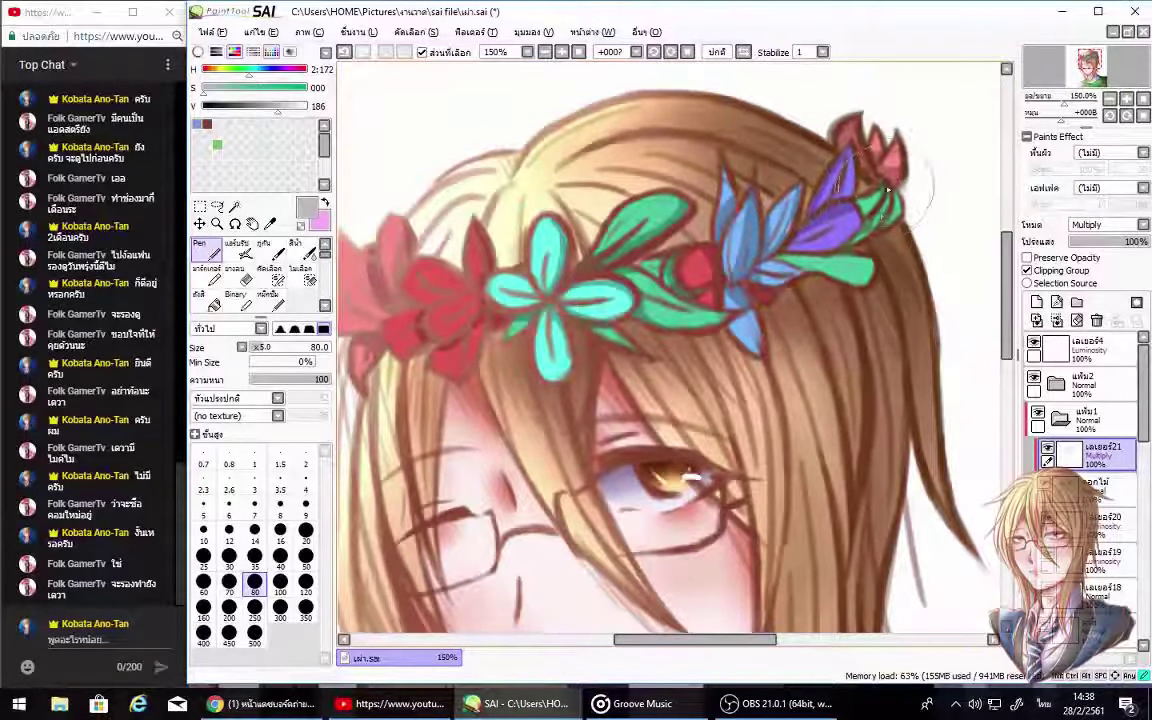
pyautogui.moveTo(843, 260); pyautogui.dragTo(765, 280)
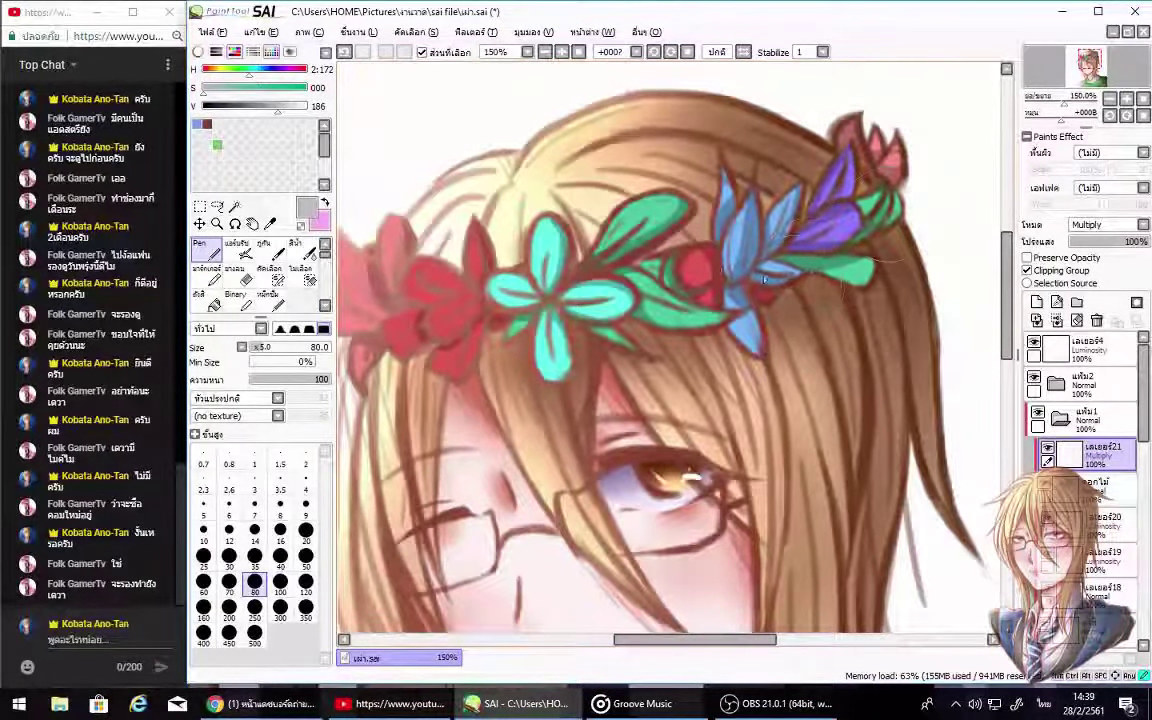
# Step: Reply "ยังครับ=.,=" in the live chat
pyautogui.click(135, 635)
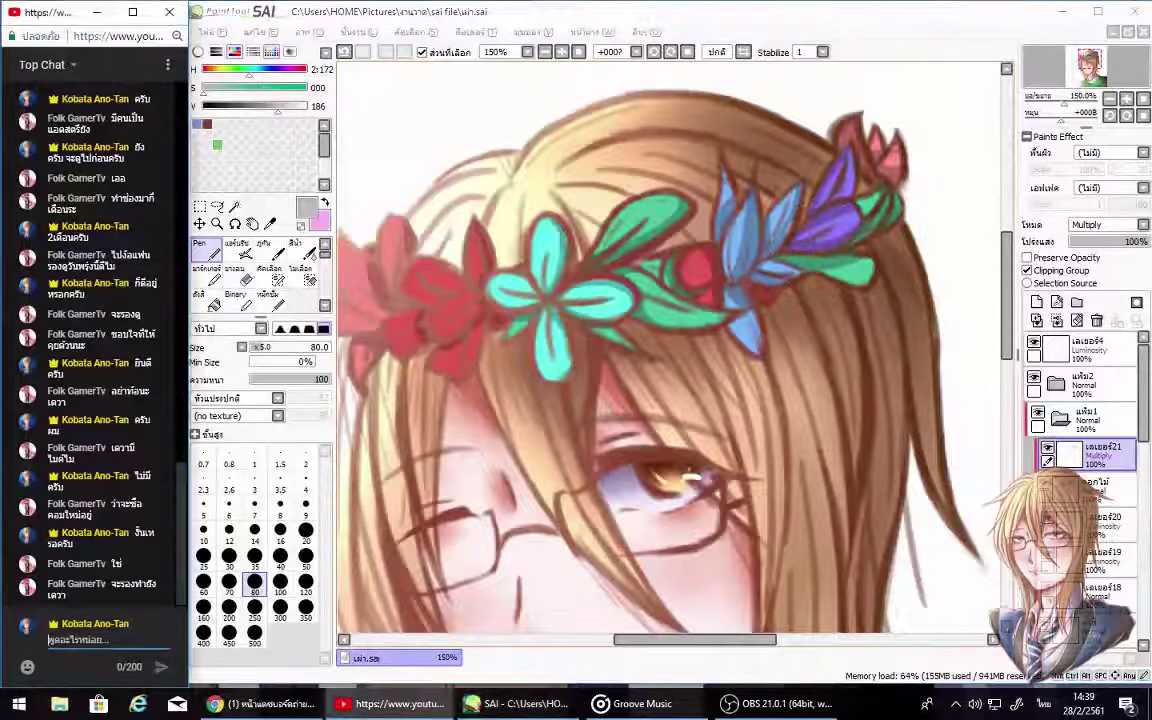
pyautogui.write('ครัครับ=.=')
pyautogui.press('Return')
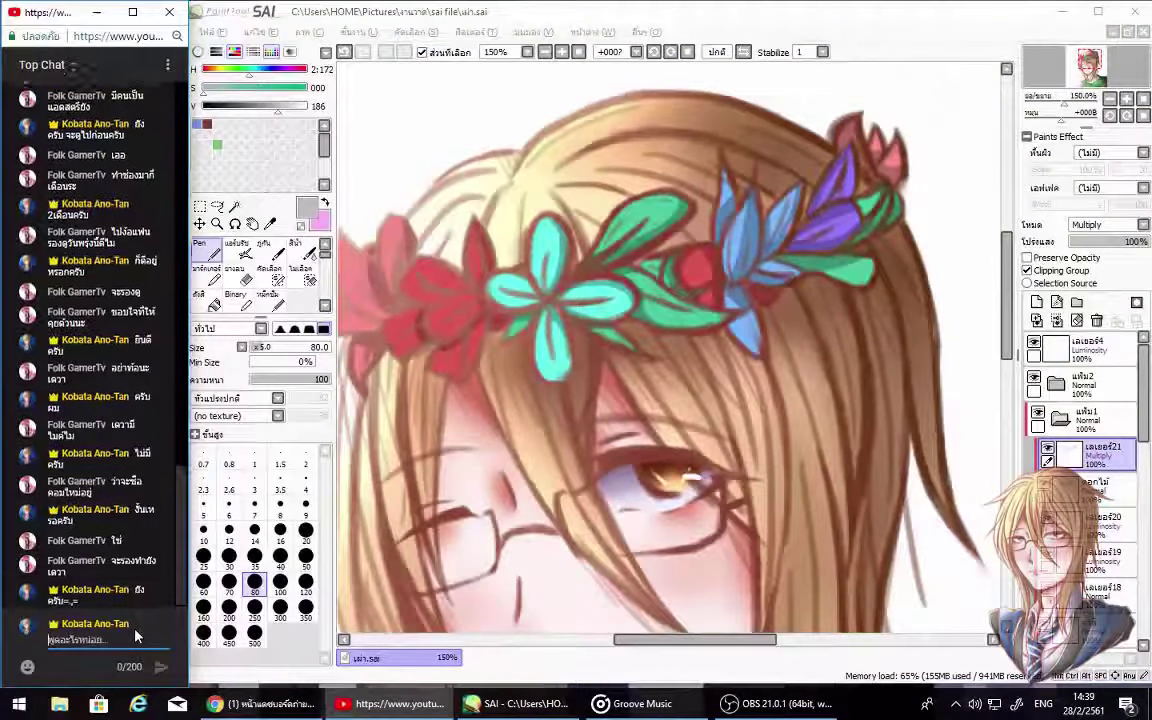
# Step: Deepen the gray shading on the red flowers, the cyan petals and the leaves beside them, and save the drawing
pyautogui.click(772, 325)
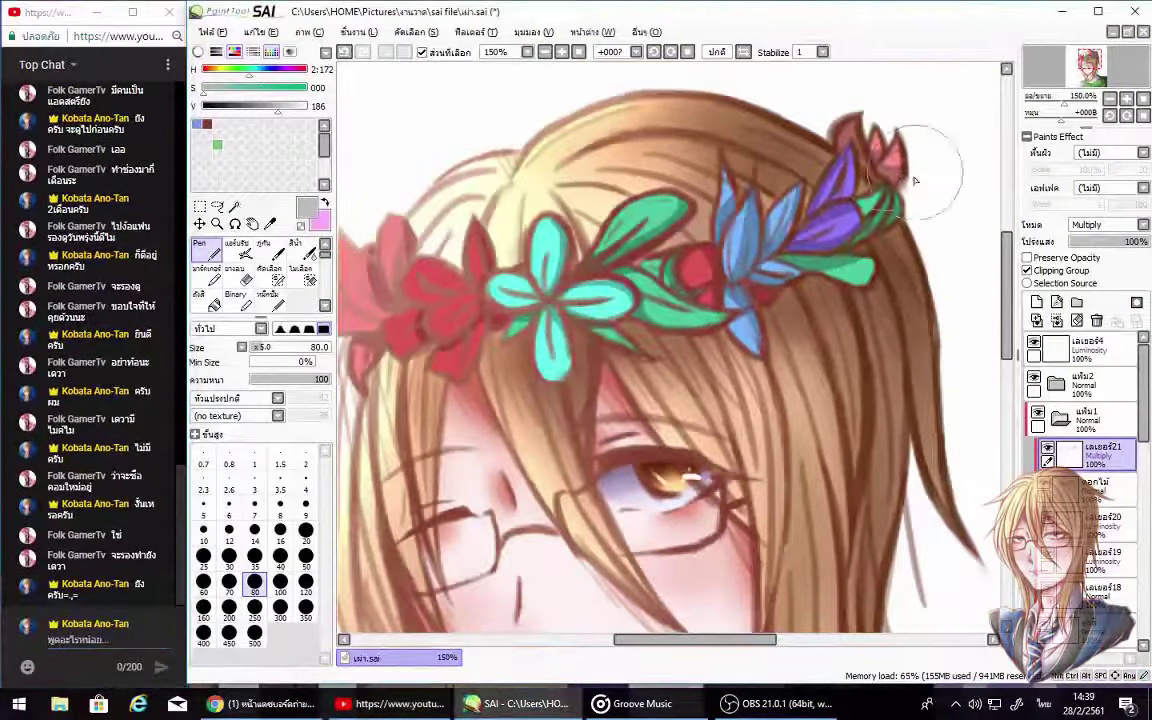
pyautogui.moveTo(448, 278)
pyautogui.mouseDown()
pyautogui.moveTo(380, 200)
pyautogui.moveTo(400, 215)
pyautogui.moveTo(370, 170)
pyautogui.moveTo(360, 200)
pyautogui.mouseUp()
pyautogui.moveTo(348, 340)
pyautogui.mouseDown()
pyautogui.moveTo(410, 365)
pyautogui.moveTo(560, 372)
pyautogui.mouseUp()
pyautogui.moveTo(519, 287)
pyautogui.mouseDown()
pyautogui.moveTo(556, 221)
pyautogui.moveTo(540, 220)
pyautogui.moveTo(562, 285)
pyautogui.moveTo(548, 228)
pyautogui.moveTo(571, 252)
pyautogui.mouseUp()
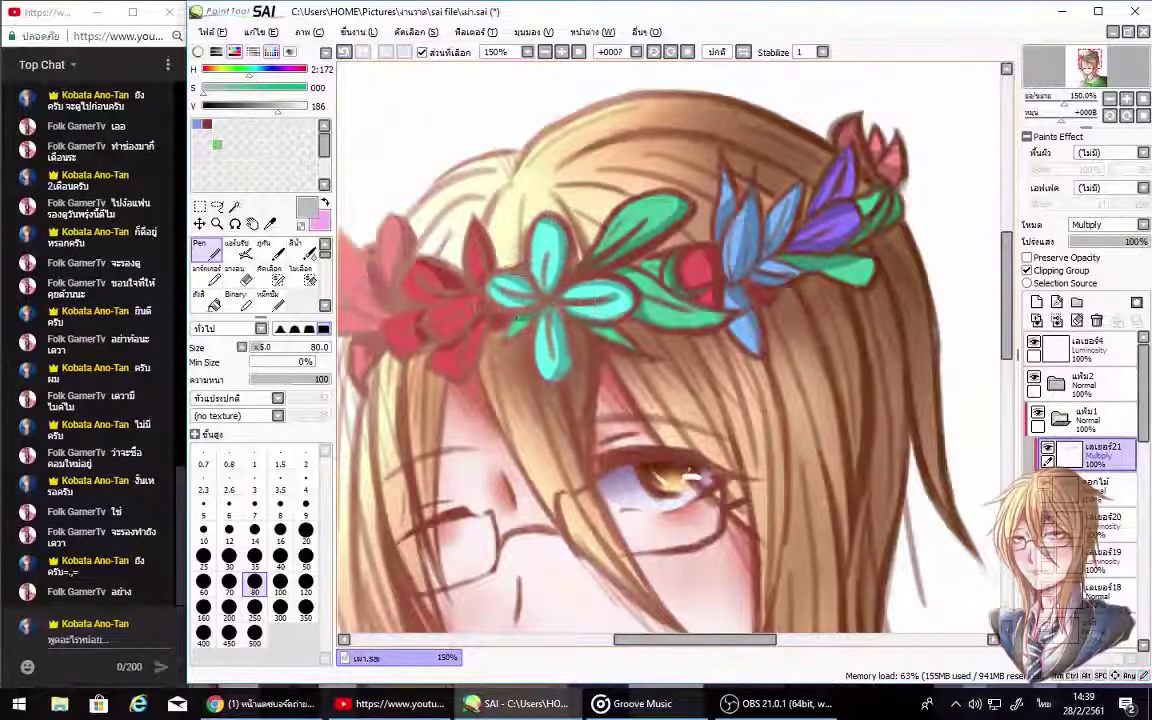
pyautogui.moveTo(517, 320); pyautogui.dragTo(602, 332)
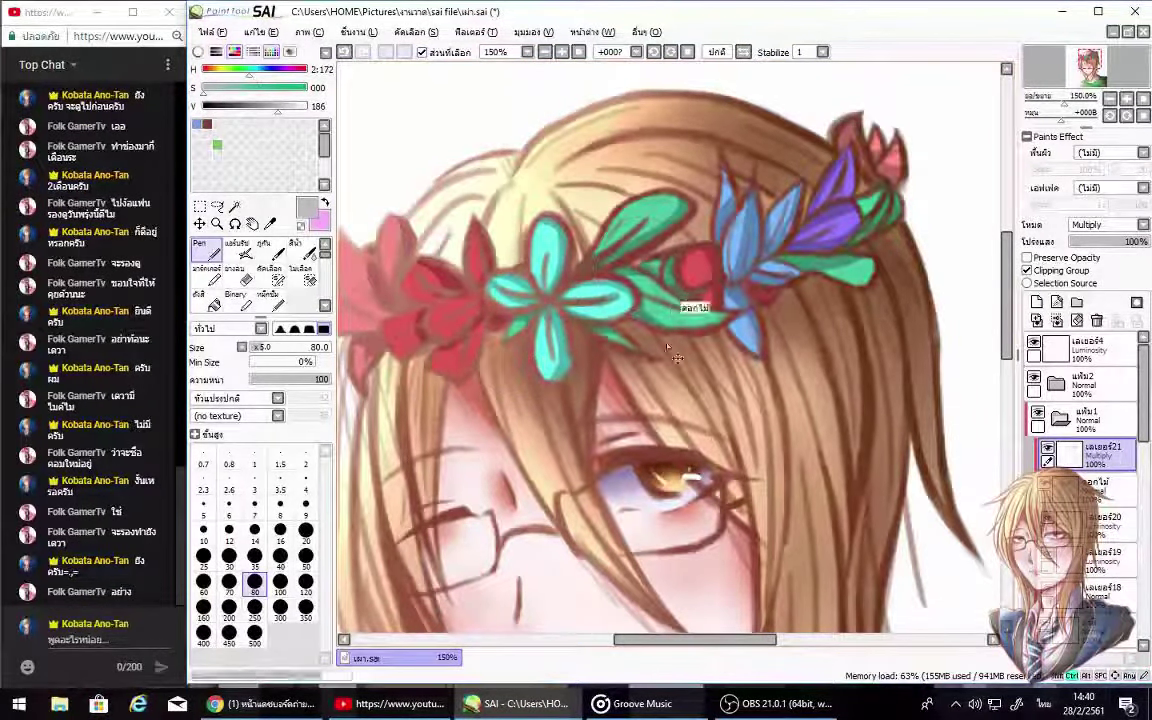
pyautogui.click(160, 594)
pyautogui.click(160, 596)
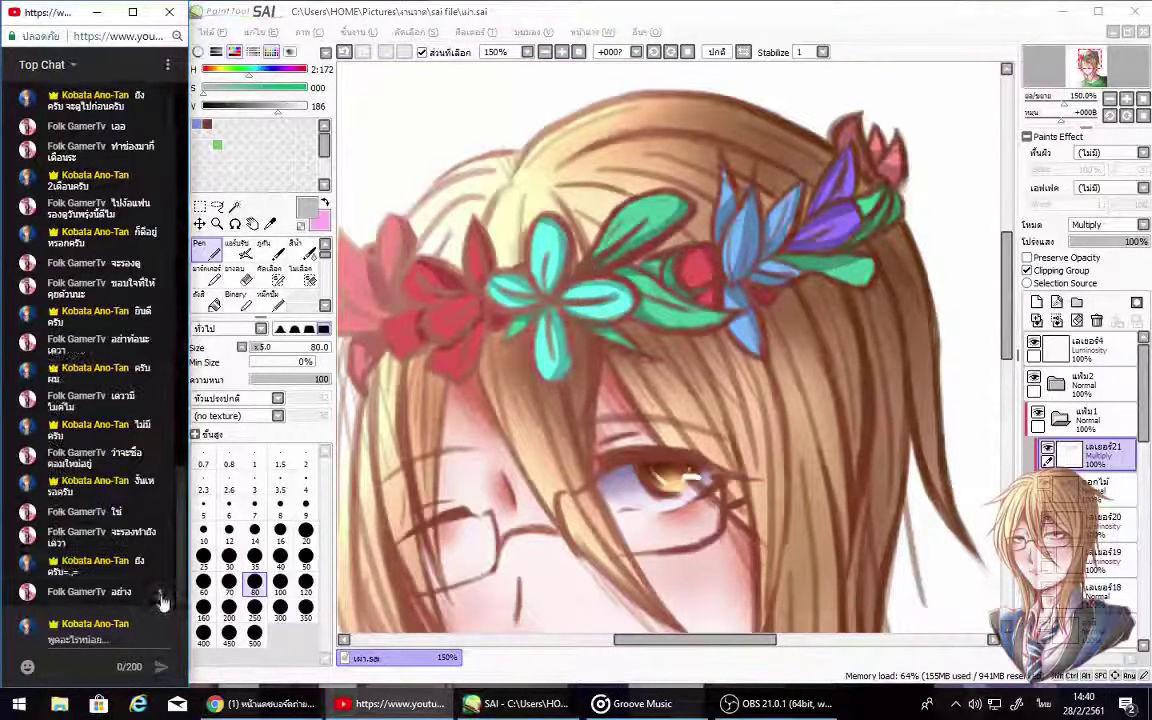
pyautogui.click(730, 357)
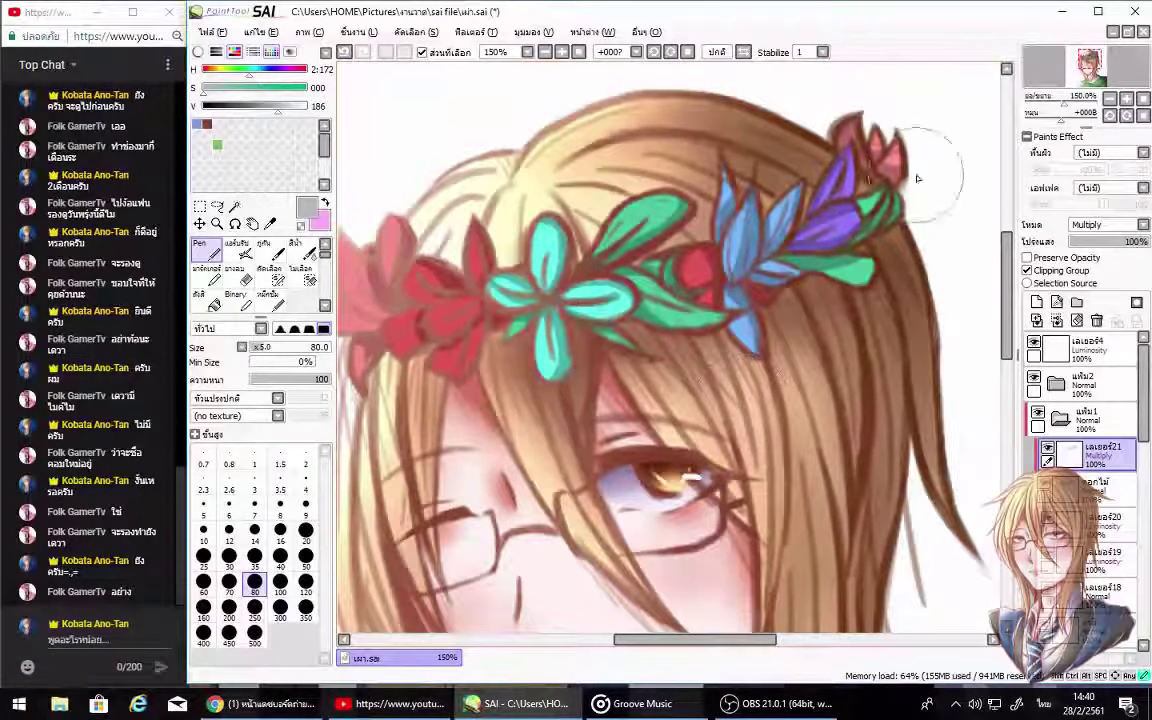
pyautogui.hotkey('ctrl', 's')
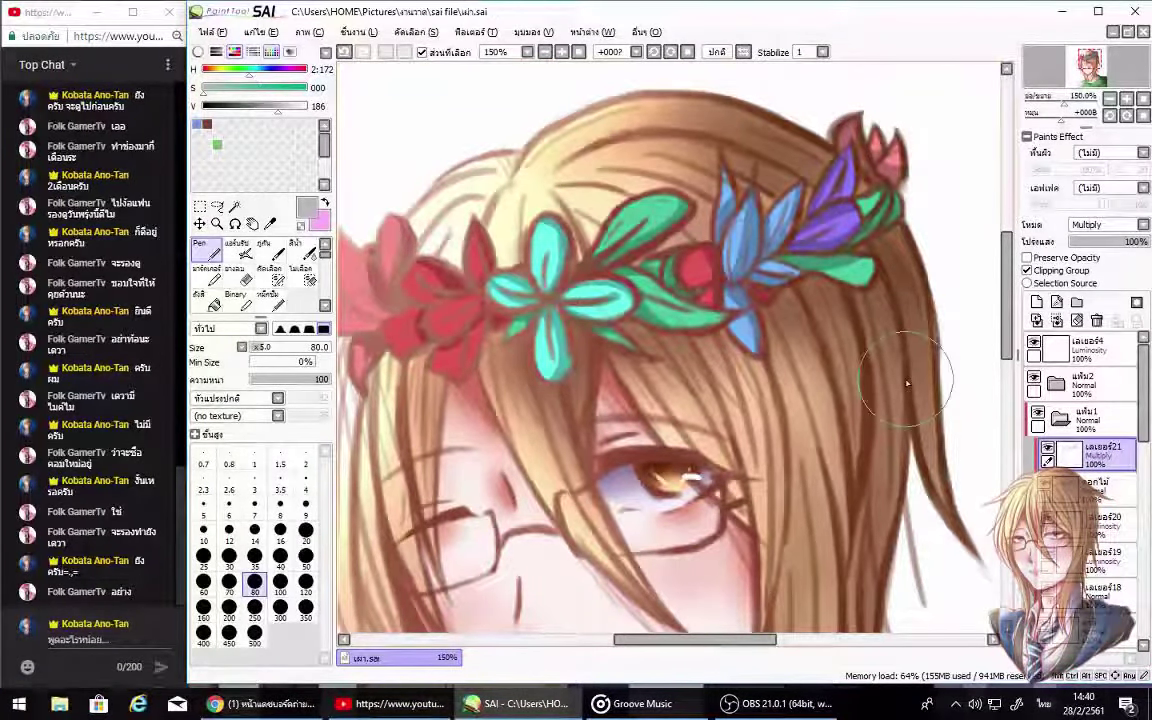
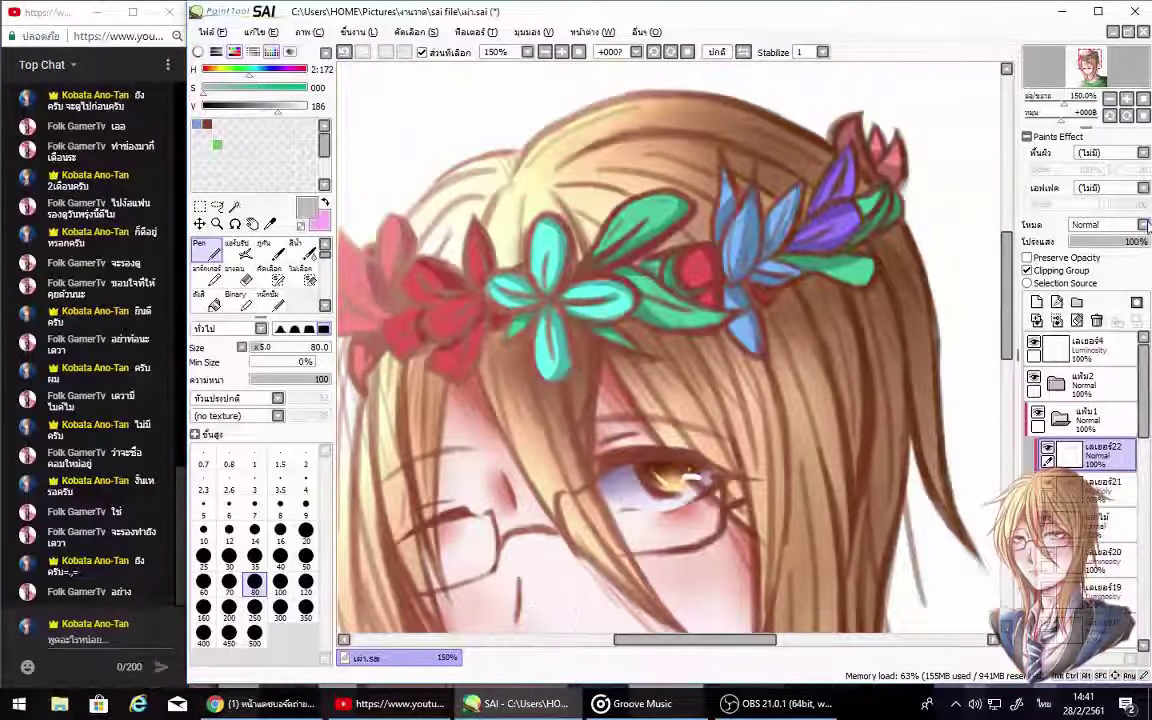
# Step: Add a second clipped Multiply layer above the shading layer, and set up a Size 320 Pen in gray with value 88
pyautogui.click(1036, 302)
pyautogui.click(240, 105)
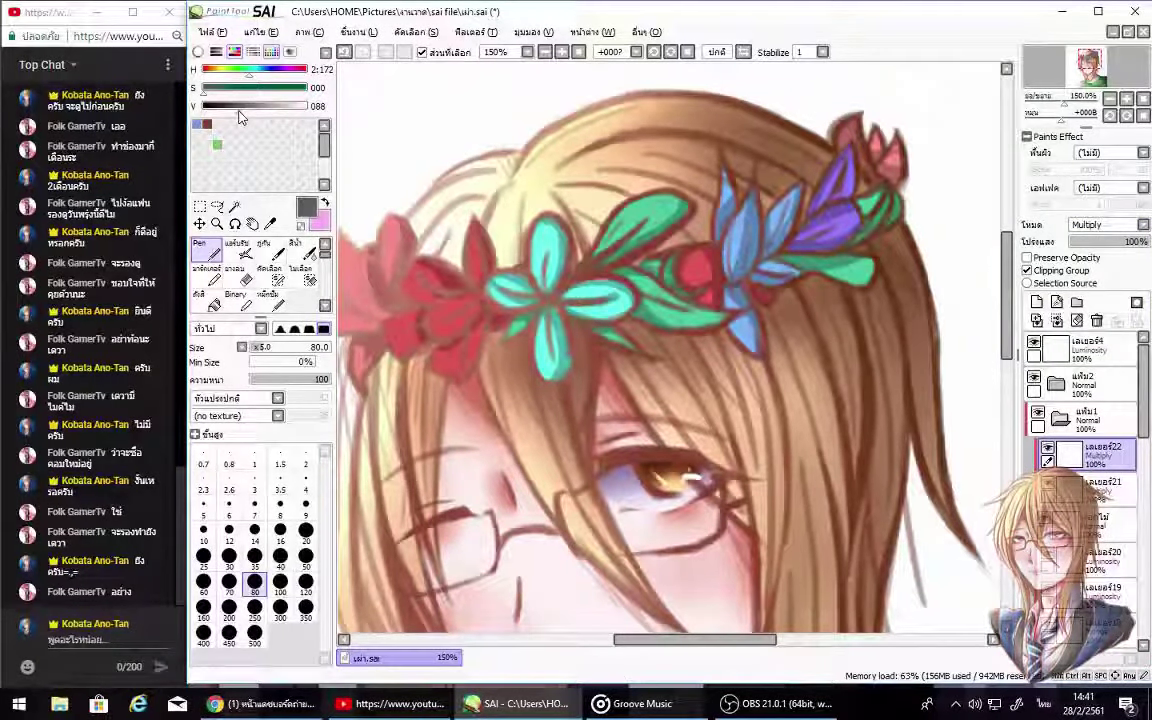
pyautogui.moveTo(262, 352); pyautogui.dragTo(300, 347)
# Step: Try darkening the flowers at the crown's right end with the value 88 gray, and undo the last stroke
pyautogui.moveTo(790, 110)
pyautogui.mouseDown()
pyautogui.moveTo(760, 310)
pyautogui.moveTo(790, 200)
pyautogui.moveTo(750, 250)
pyautogui.mouseUp()
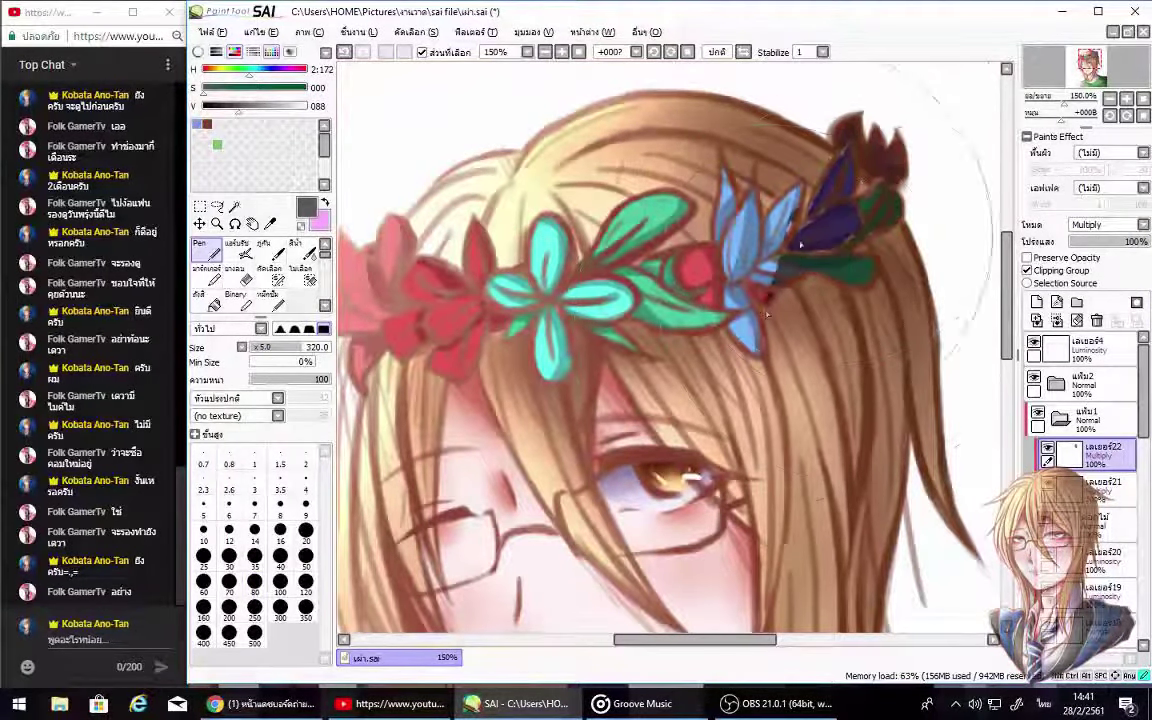
pyautogui.moveTo(720, 170); pyautogui.dragTo(670, 300)
pyautogui.hotkey('ctrl', 'z')
# Step: Try shading the crown's right half with gray of value 122 and softening it with the Size 59 blur brush, and undo the attempt
pyautogui.click(253, 105)
pyautogui.moveTo(805, 120); pyautogui.dragTo(750, 255)
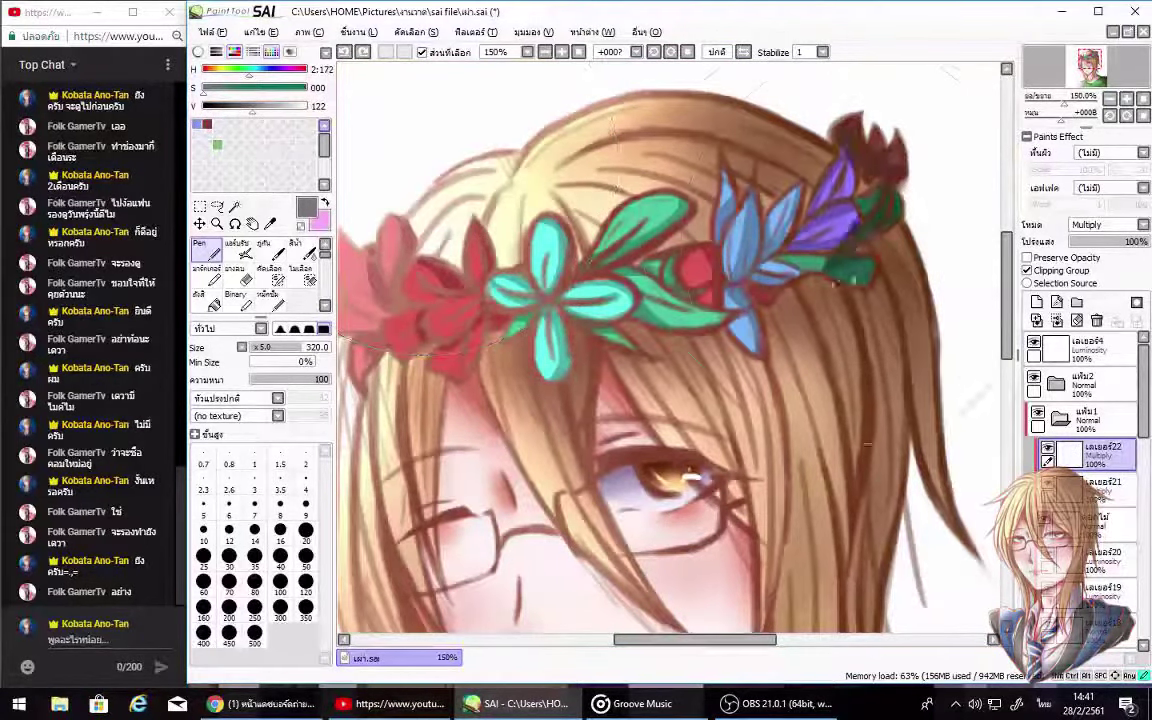
pyautogui.moveTo(770, 140); pyautogui.dragTo(675, 315)
pyautogui.moveTo(705, 175); pyautogui.dragTo(660, 300)
pyautogui.moveTo(860, 130); pyautogui.dragTo(760, 300)
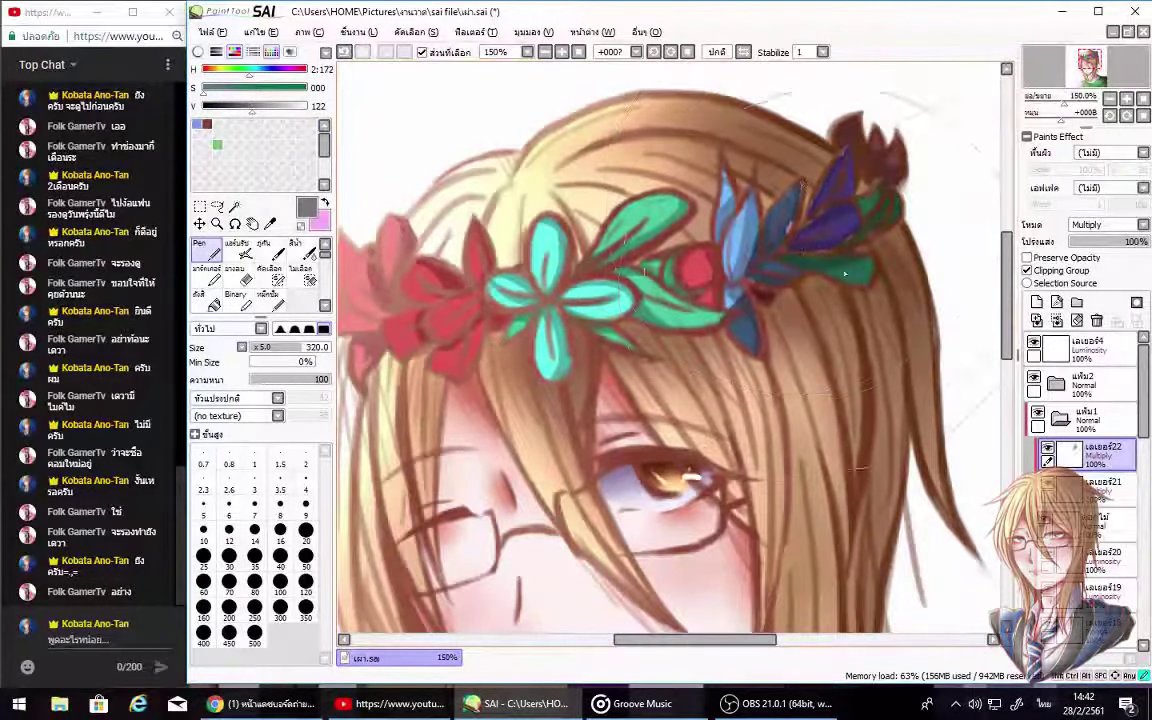
pyautogui.moveTo(680, 190); pyautogui.dragTo(650, 290)
pyautogui.press('b')
pyautogui.moveTo(705, 180); pyautogui.dragTo(777, 305)
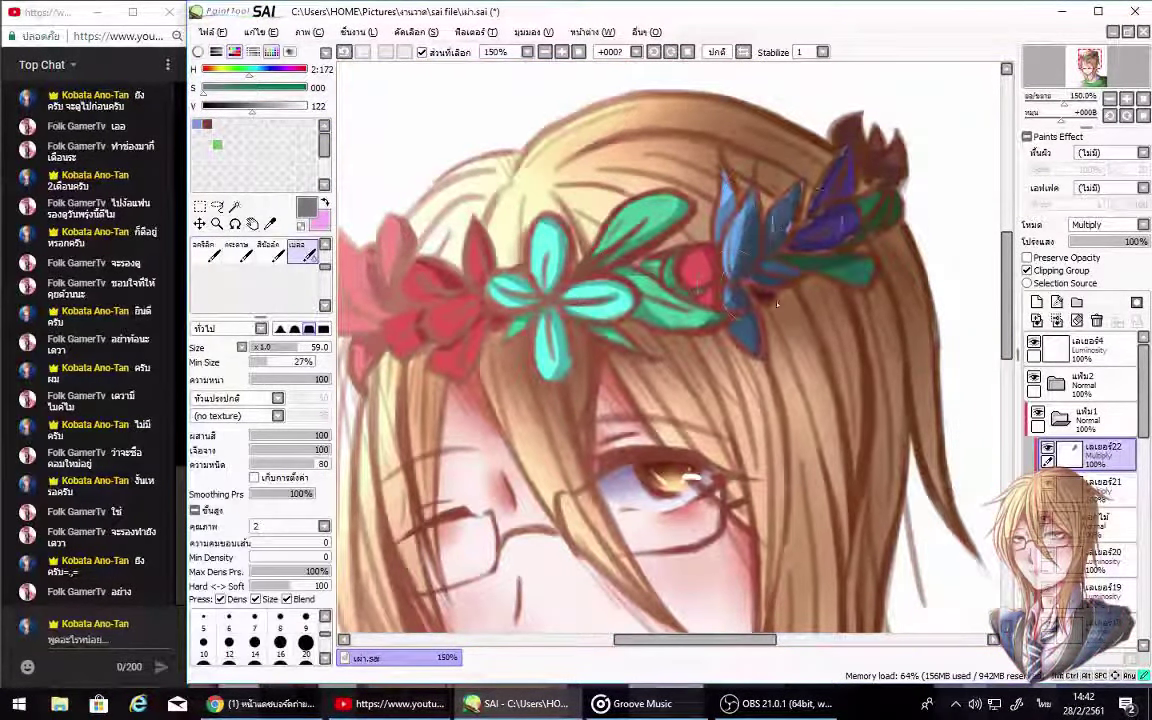
pyautogui.hotkey('ctrl', 'z')
pyautogui.hotkey('ctrl', 'z')
pyautogui.hotkey('ctrl', 'z')
pyautogui.hotkey('ctrl', 'z')
pyautogui.hotkey('ctrl', 'z')
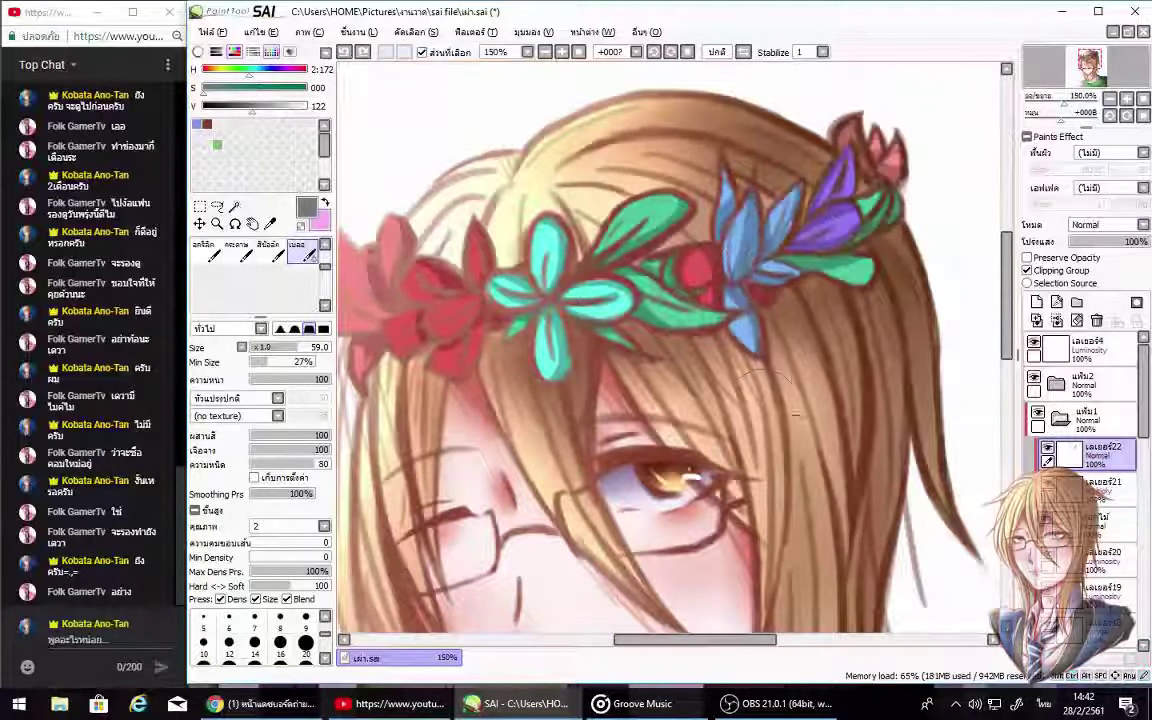
# Step: Set the new layer to Shade mode, darken the crown's right end with gray value 136, and soften the edges with the Size 100 blur brush
pyautogui.press('n')
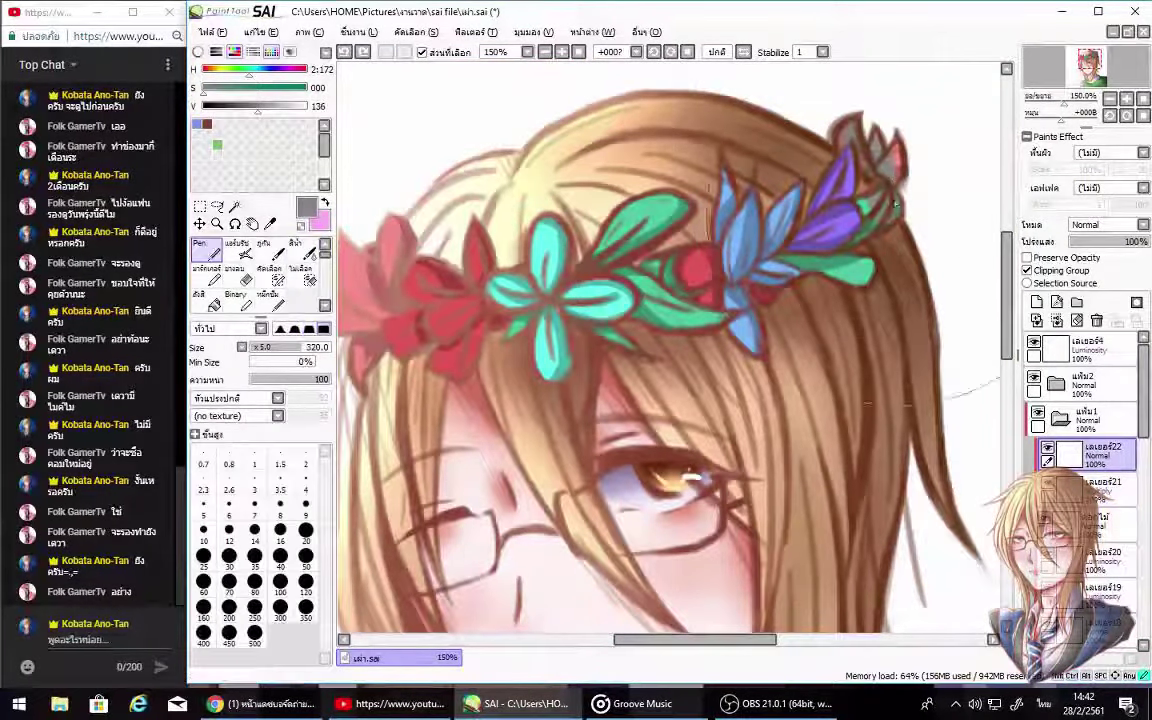
pyautogui.click(1143, 225)
pyautogui.click(1086, 299)
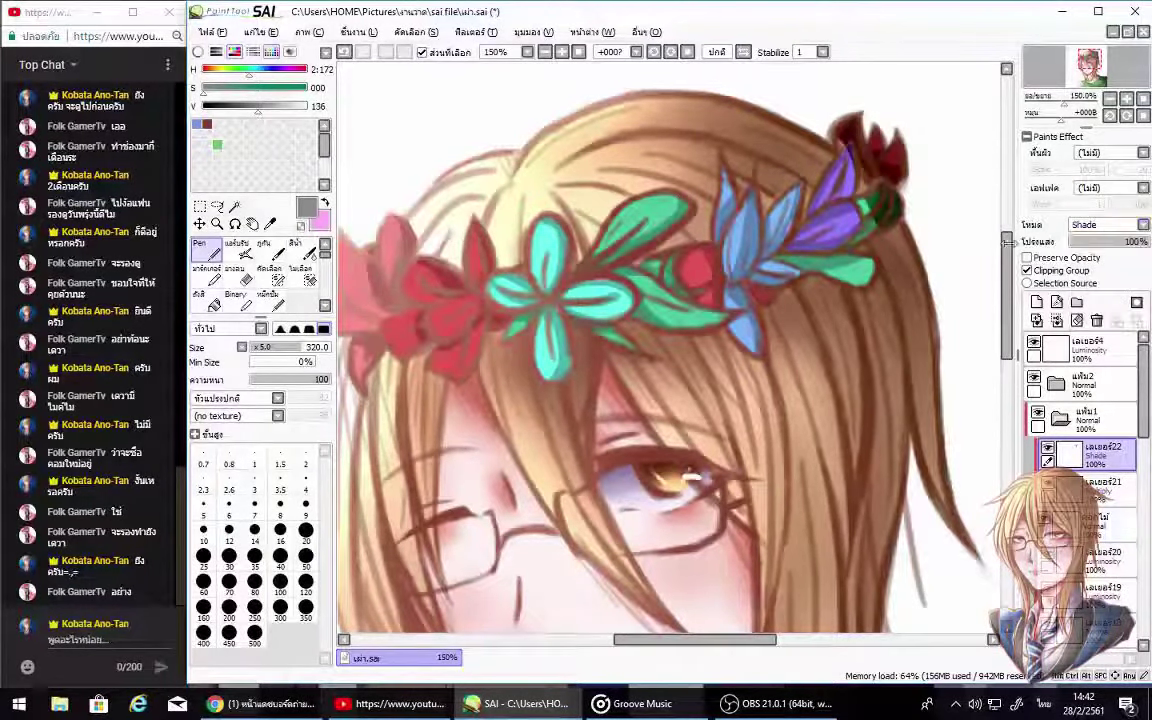
pyautogui.moveTo(960, 260)
pyautogui.mouseDown()
pyautogui.moveTo(860, 340)
pyautogui.moveTo(880, 280)
pyautogui.moveTo(910, 402)
pyautogui.mouseUp()
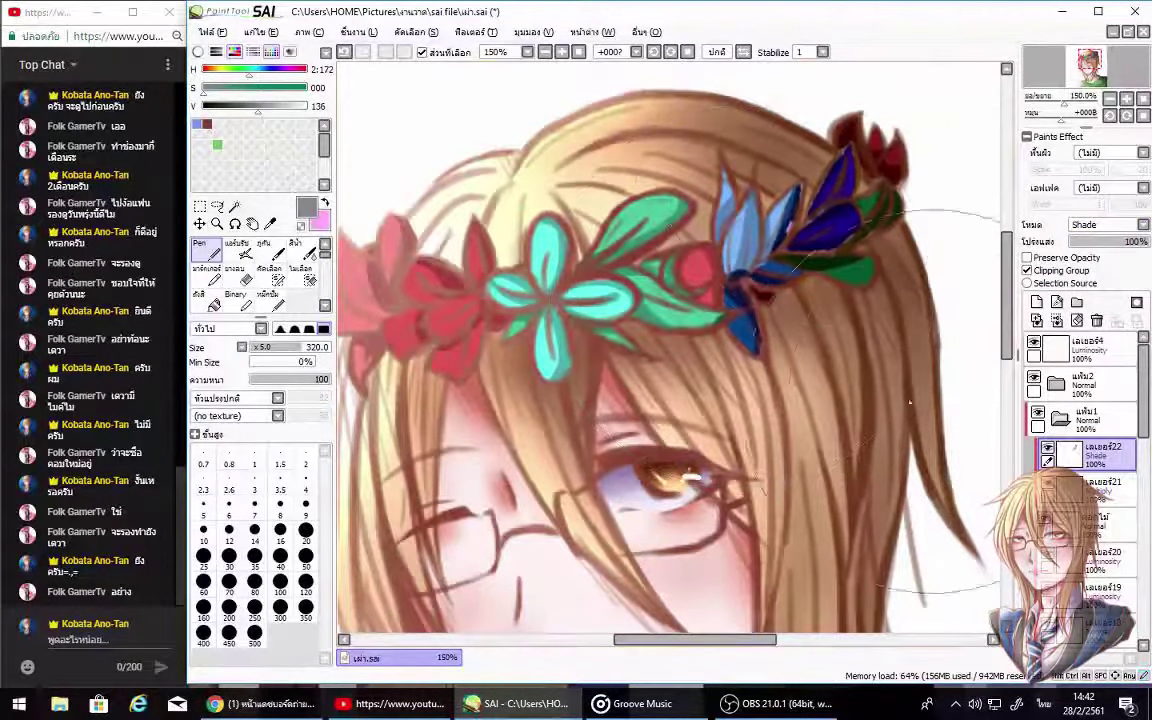
pyautogui.press('b')
pyautogui.moveTo(793, 295); pyautogui.dragTo(833, 263)
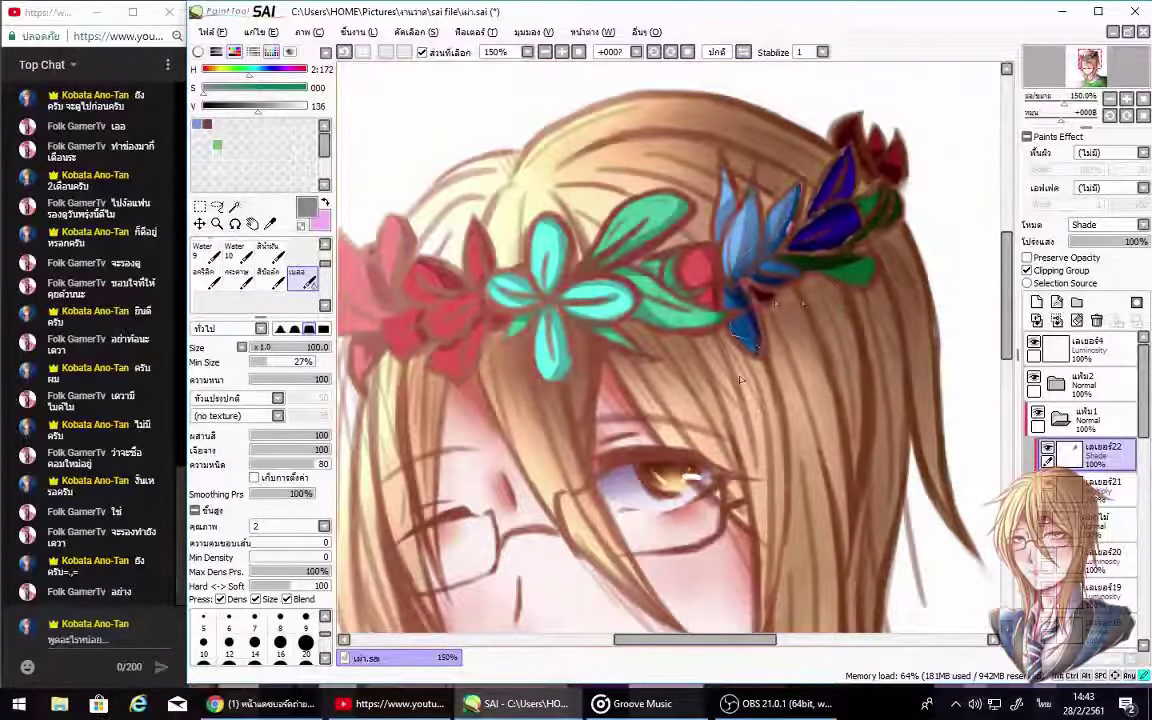
# Step: Hide the Shade layer and touch up the ดอกไม้ layer's flowers with colors sampled from the purple and cyan flowers
pyautogui.click(1047, 447)
pyautogui.click(1100, 517)
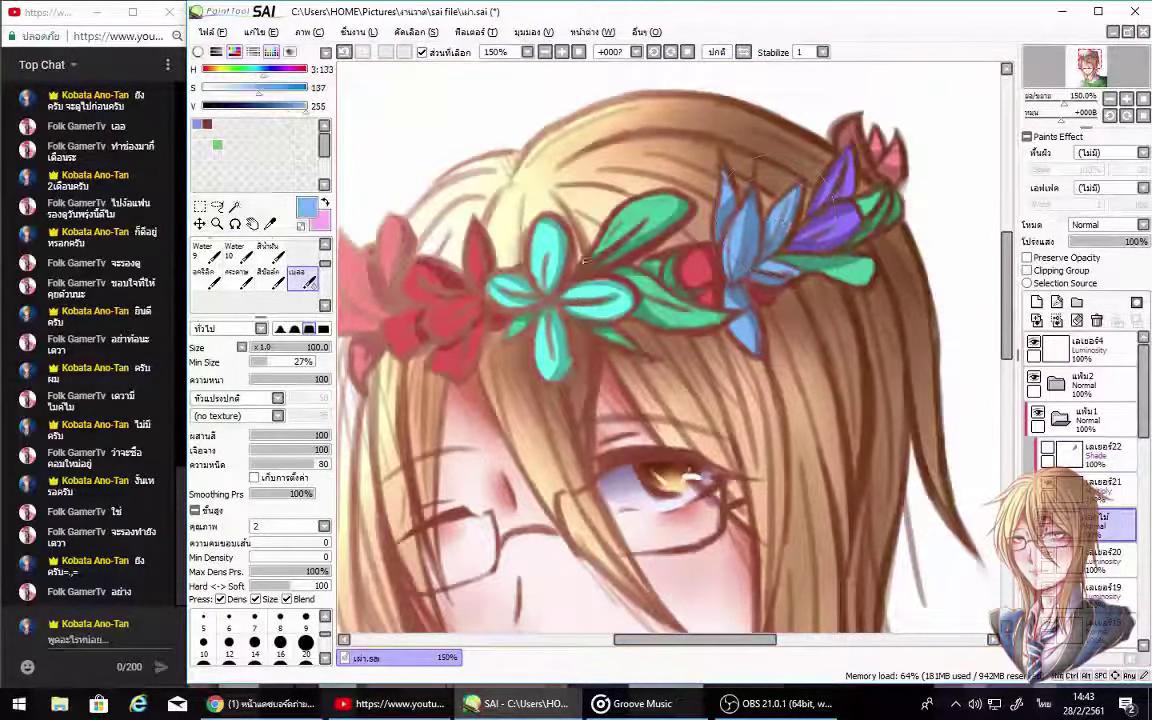
pyautogui.press('n')
pyautogui.keyDown('alt'); pyautogui.click(830, 228); pyautogui.keyUp('alt')
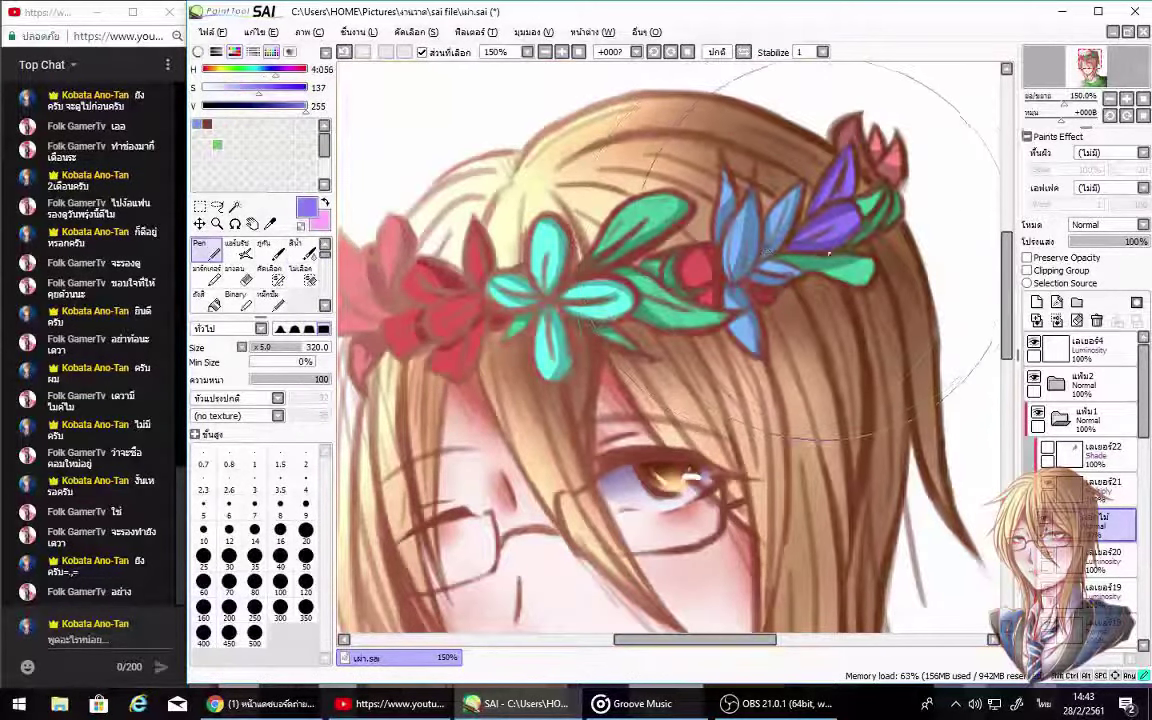
pyautogui.keyDown('alt'); pyautogui.click(567, 370); pyautogui.keyUp('alt')
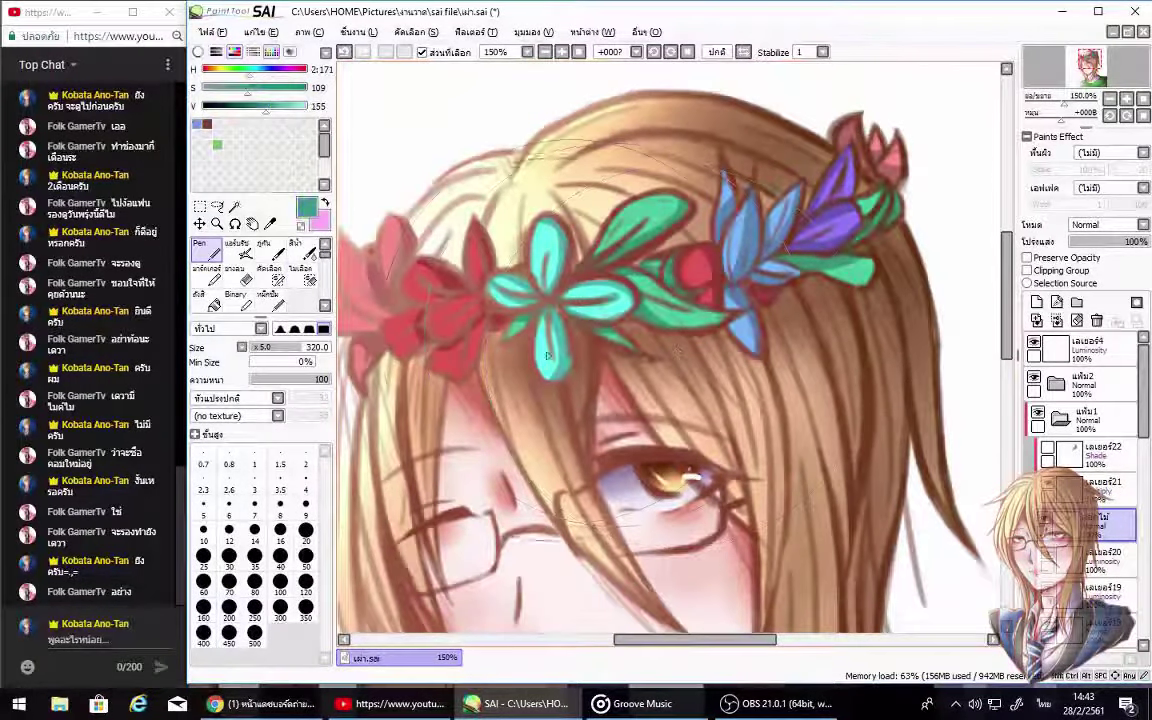
pyautogui.press('e')
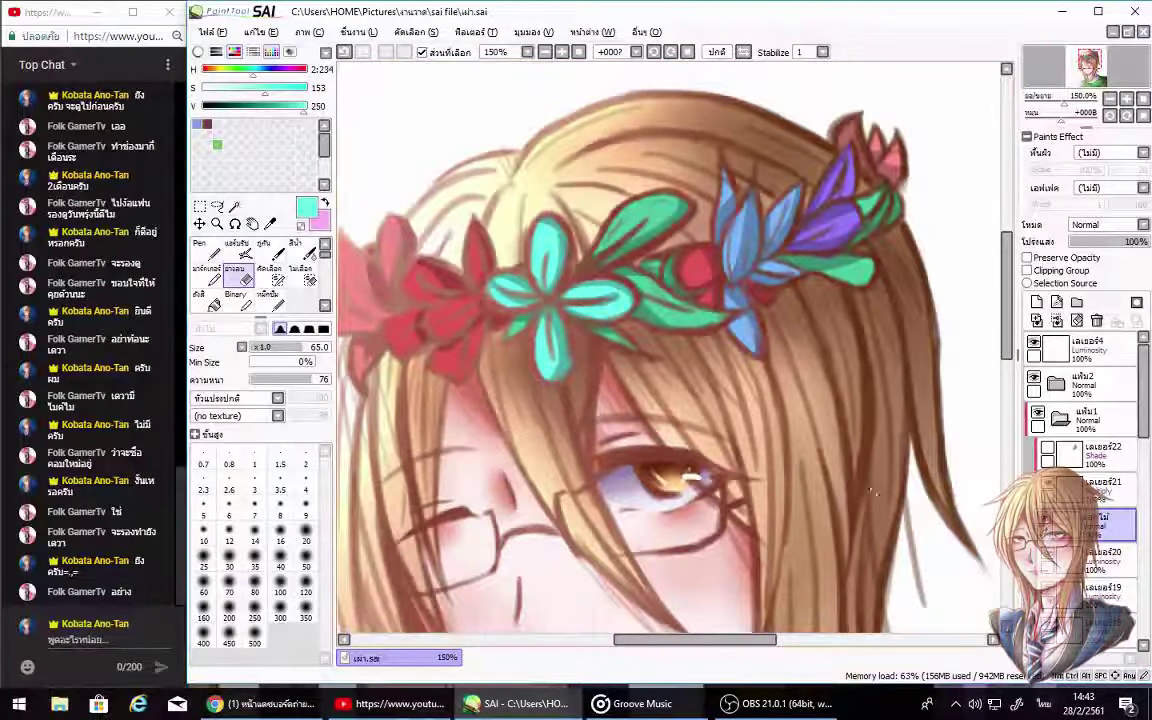
# Step: Show the Shade layer again and extend its shadow over the red bud and central leaves with the Size 320 Pen, gray value 154
pyautogui.click(1047, 449)
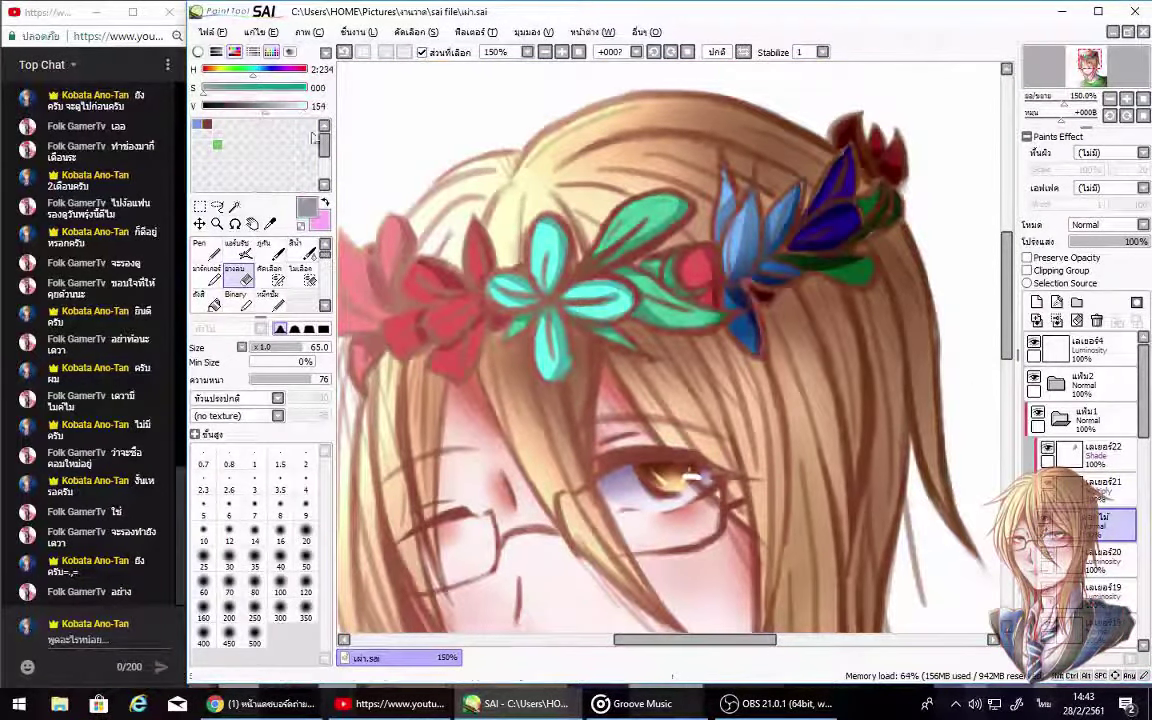
pyautogui.click(200, 243)
pyautogui.click(1090, 455)
pyautogui.moveTo(692, 230); pyautogui.dragTo(660, 295)
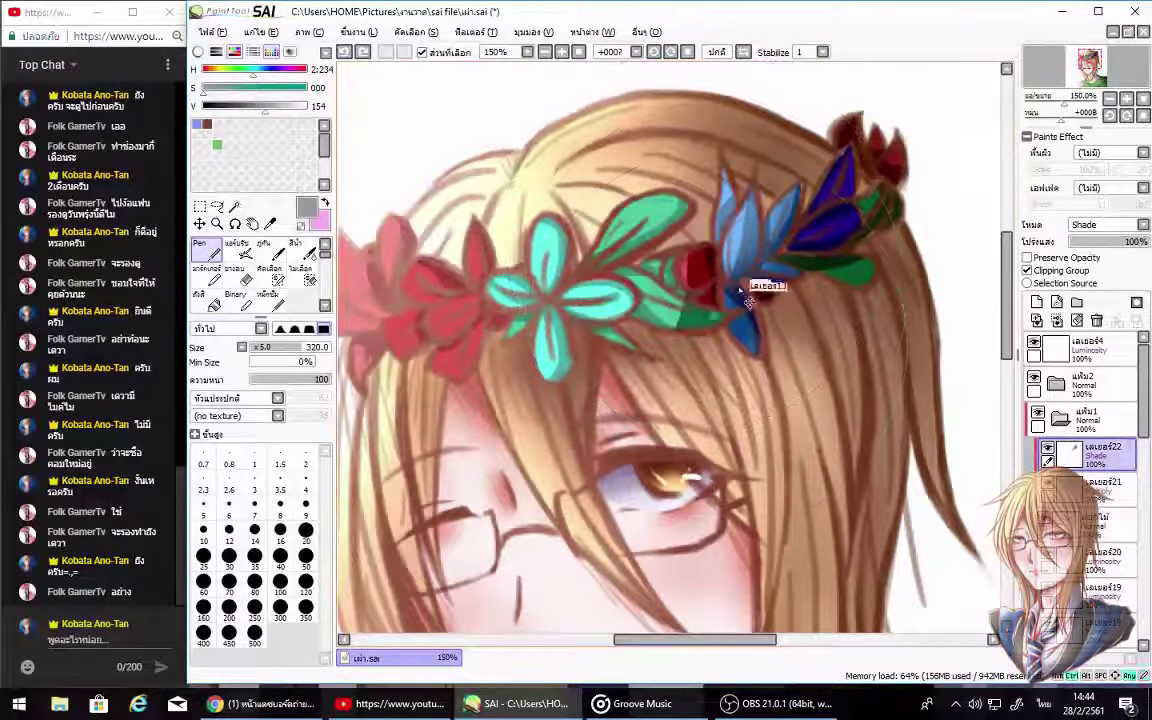
pyautogui.moveTo(627, 340); pyautogui.dragTo(560, 300)
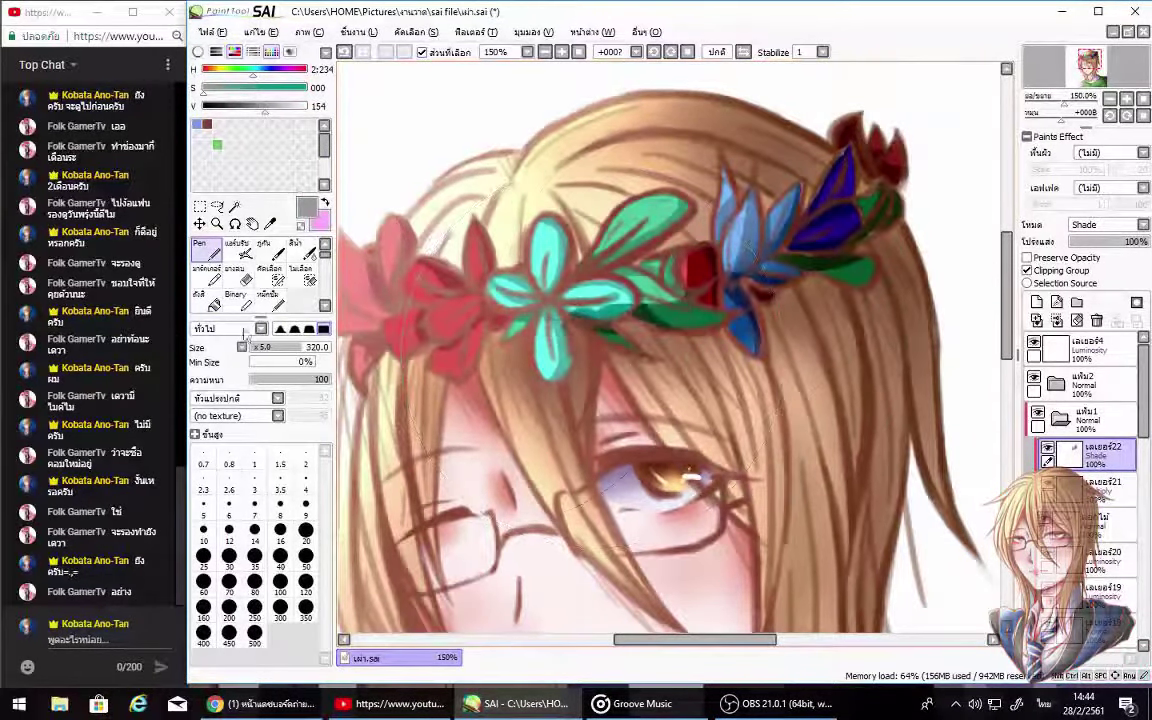
# Step: Soften the Shade layer's shadow edges with the Size 100 blur brush and save the drawing
pyautogui.press('b')
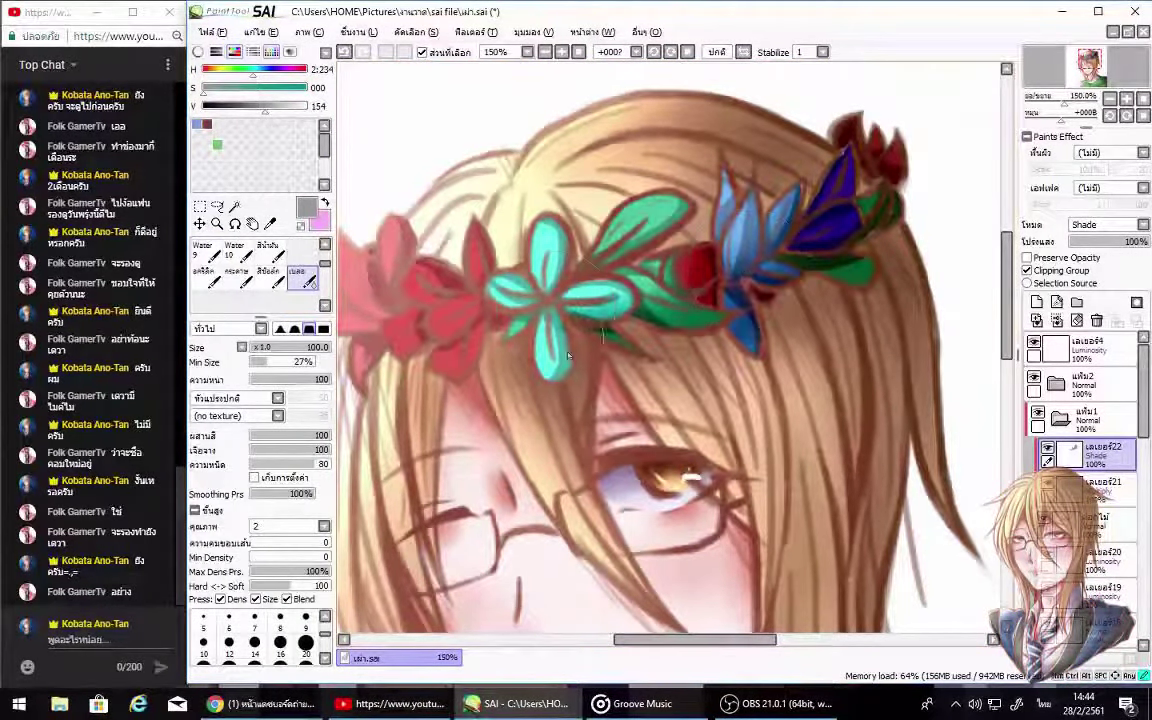
pyautogui.hotkey('ctrl', 's')
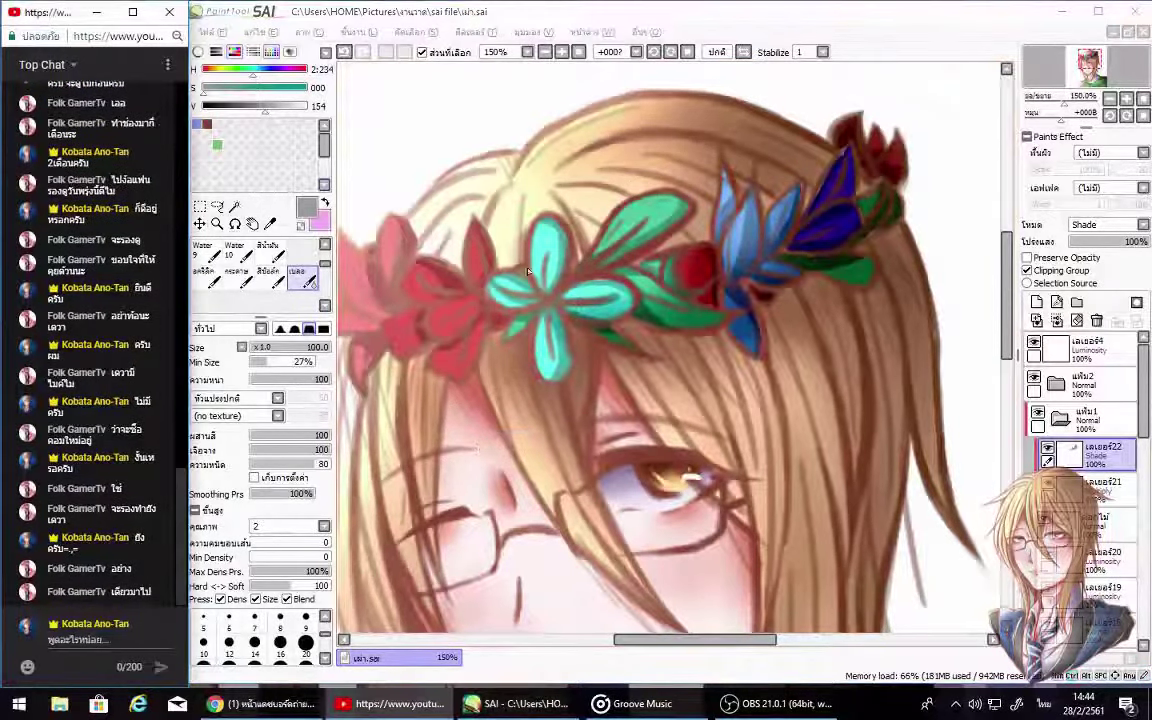
pyautogui.moveTo(730, 210)
pyautogui.mouseDown()
pyautogui.moveTo(775, 260)
pyautogui.moveTo(826, 251)
pyautogui.mouseUp()
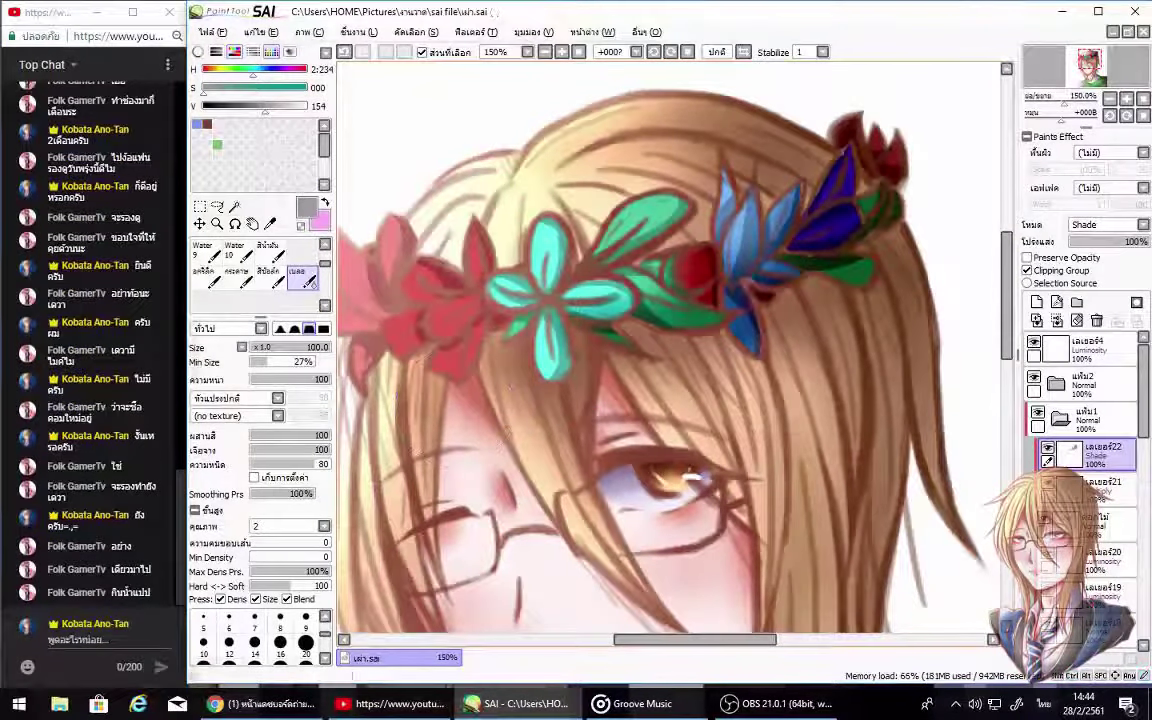
# Step: Add a clipped Overlay layer, tone the crown's left red flowers with the Size 320 Pen in gray value 154, soften it, and save
pyautogui.hotkey('ctrl', 's')
pyautogui.click(1036, 302)
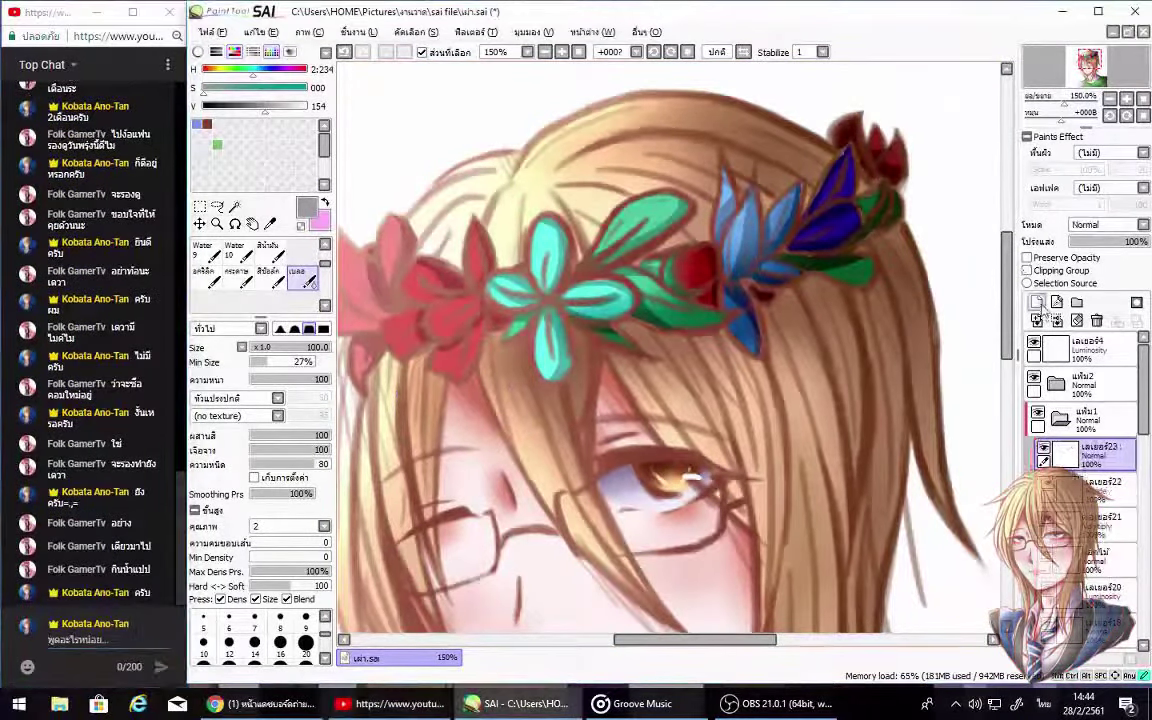
pyautogui.click(1110, 224)
pyautogui.click(1070, 295)
pyautogui.moveTo(376, 254); pyautogui.dragTo(481, 258)
pyautogui.press('n')
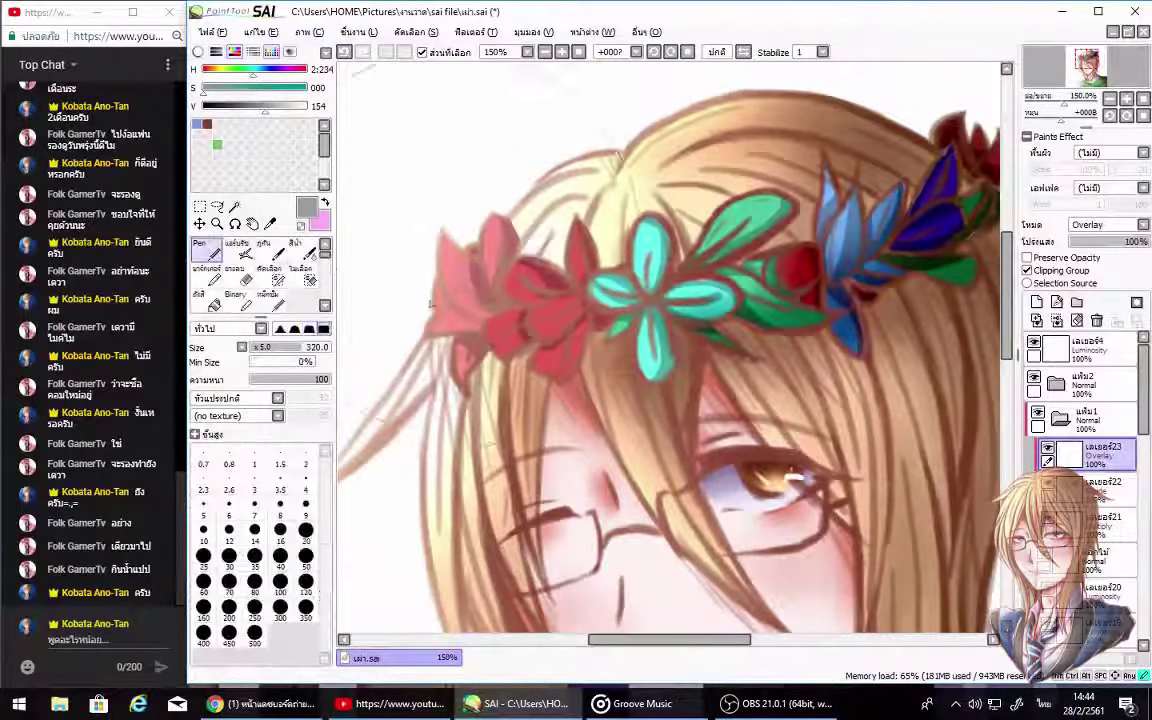
pyautogui.press('b')
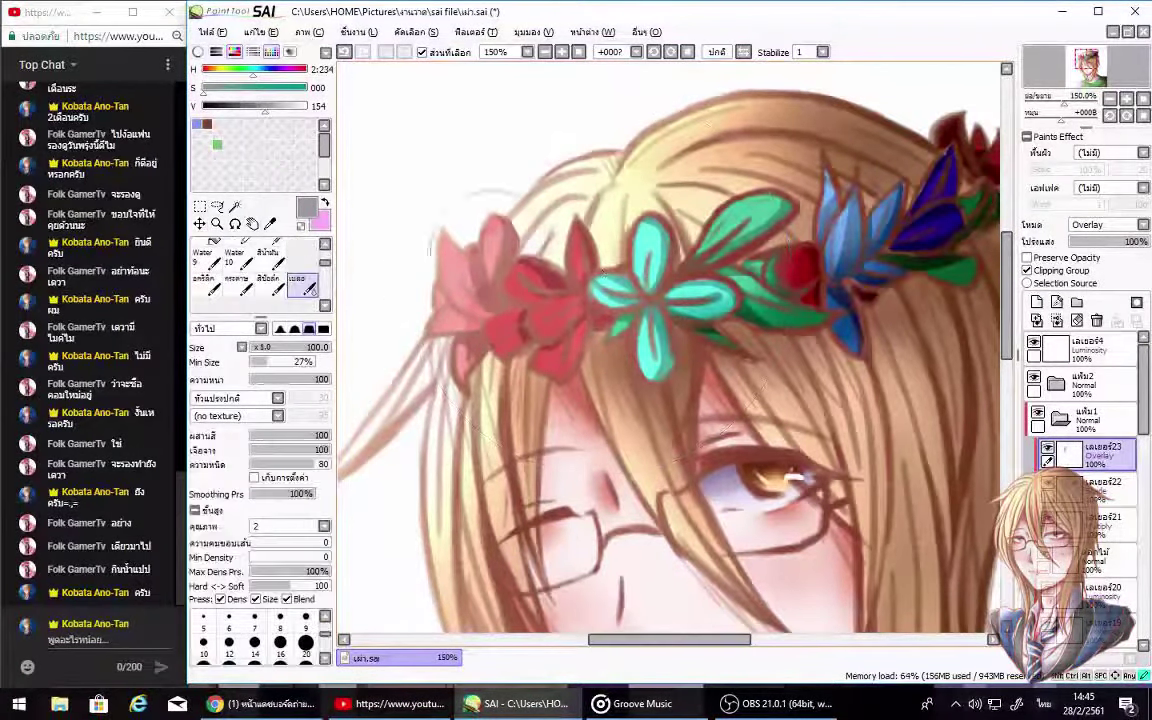
pyautogui.scroll(-3, 520, 267)
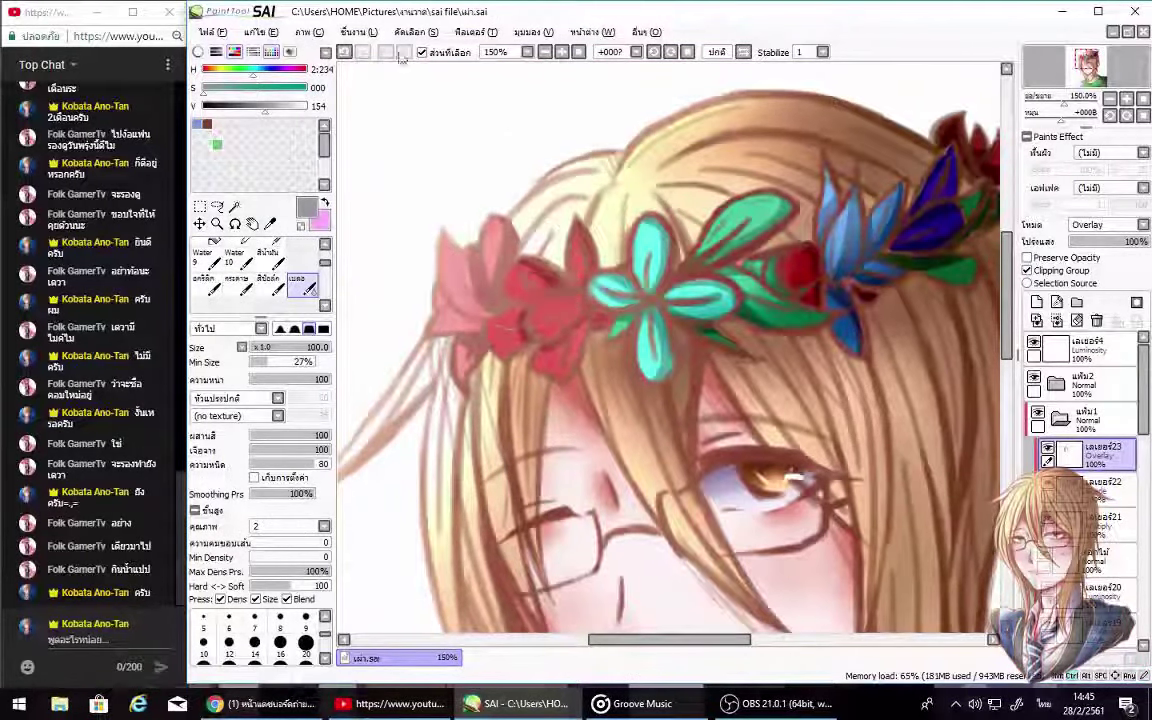
pyautogui.hotkey('ctrl', 's')
# Step: Select layer เลเยอร์11, open the unknow [Goodbye] character reference image to sample its dark brown, and close the reference
pyautogui.scroll(-5, 1090, 420)
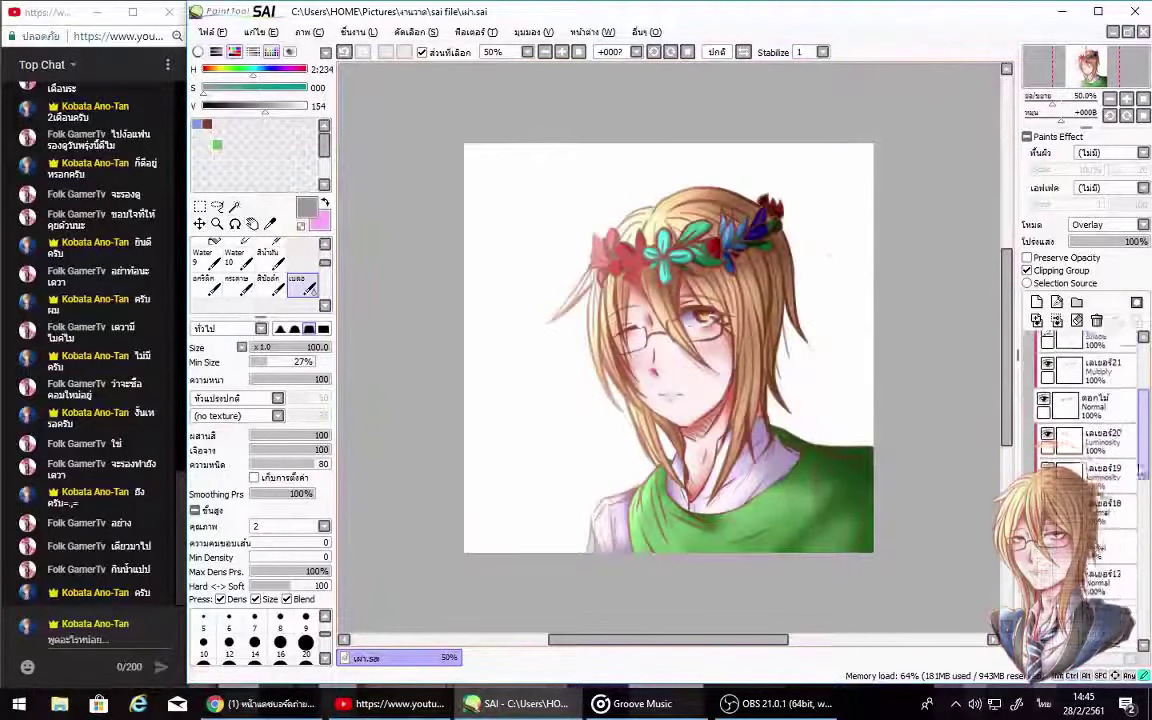
pyautogui.click(1090, 458)
pyautogui.click(1103, 497)
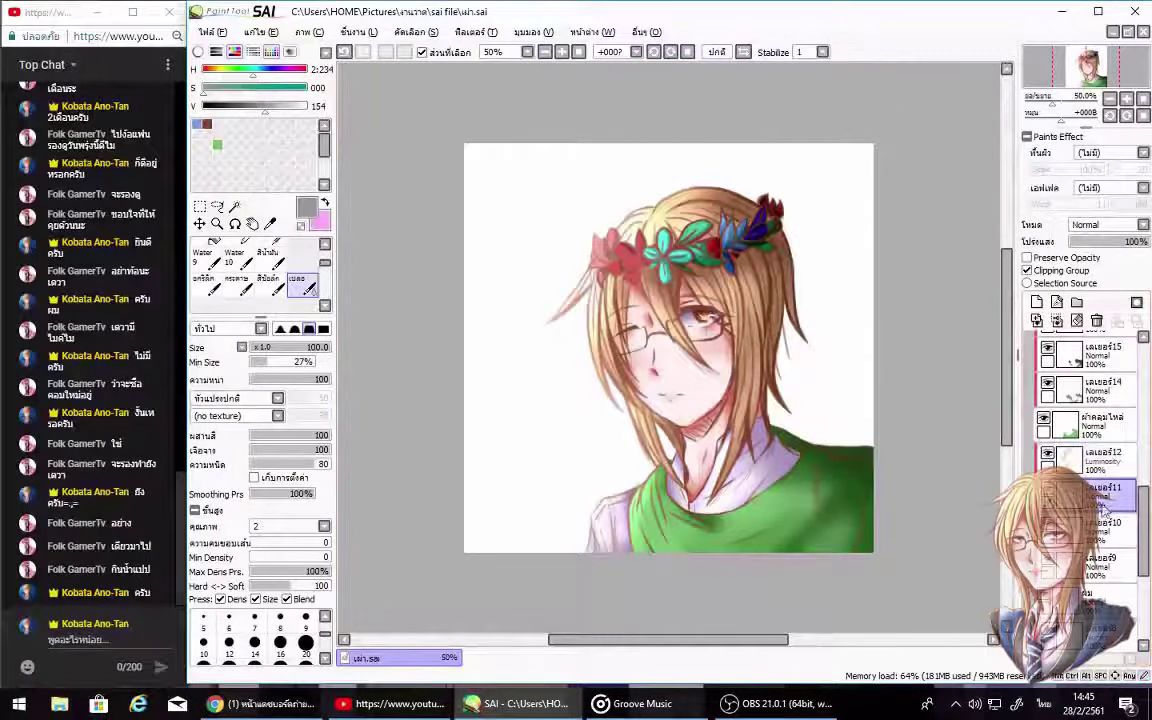
pyautogui.click(208, 31)
pyautogui.click(245, 85)
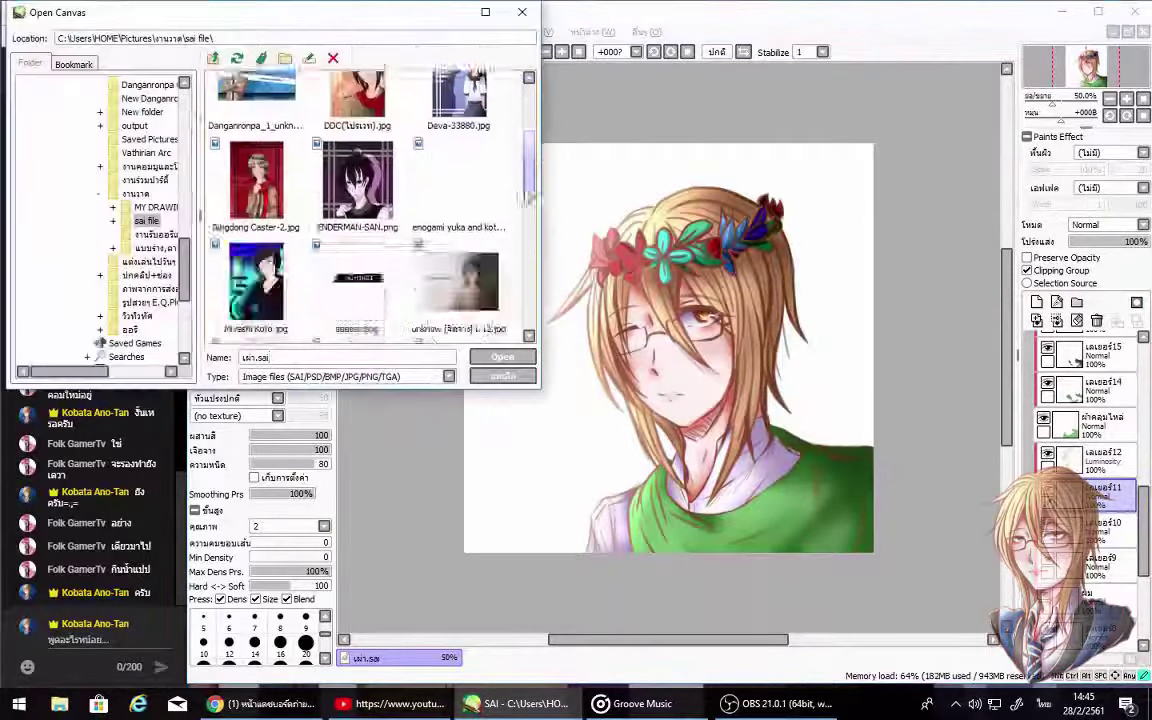
pyautogui.scroll(-3, 380, 200)
pyautogui.doubleClick(300, 230)
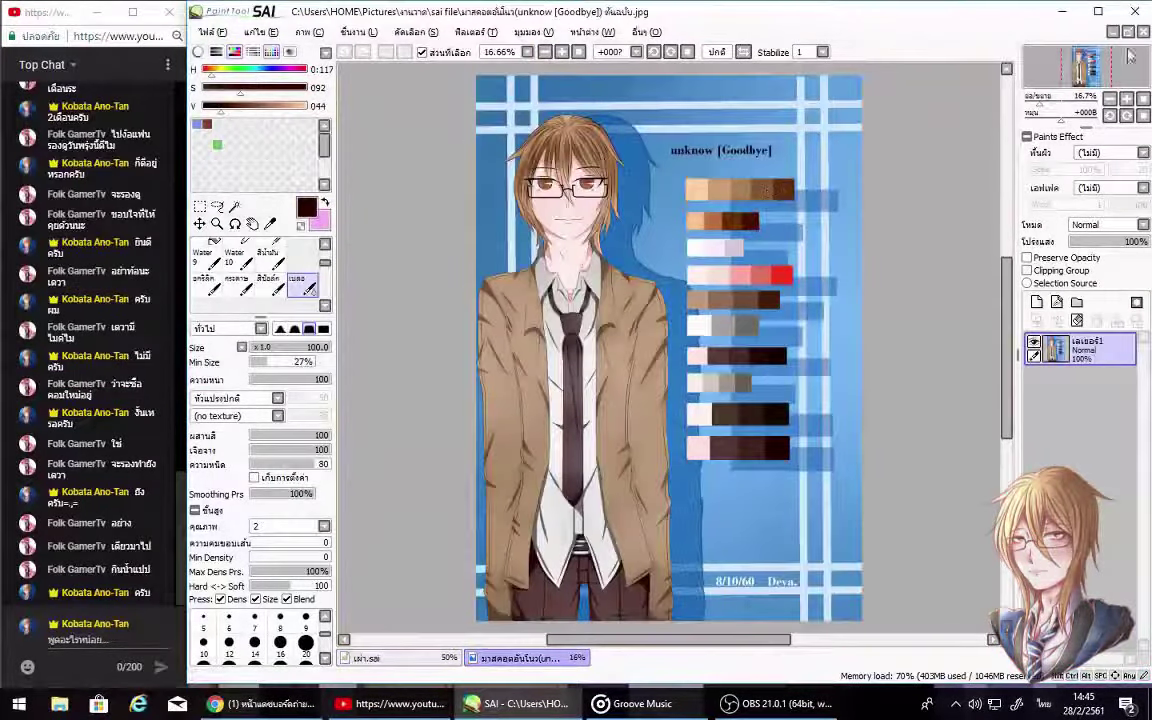
pyautogui.click(1143, 31)
# Step: On a new clipped layer above เลเยอร์11, shade the right side of the hair dark brown, blur the edges, and set opacity to 30%
pyautogui.press('n')
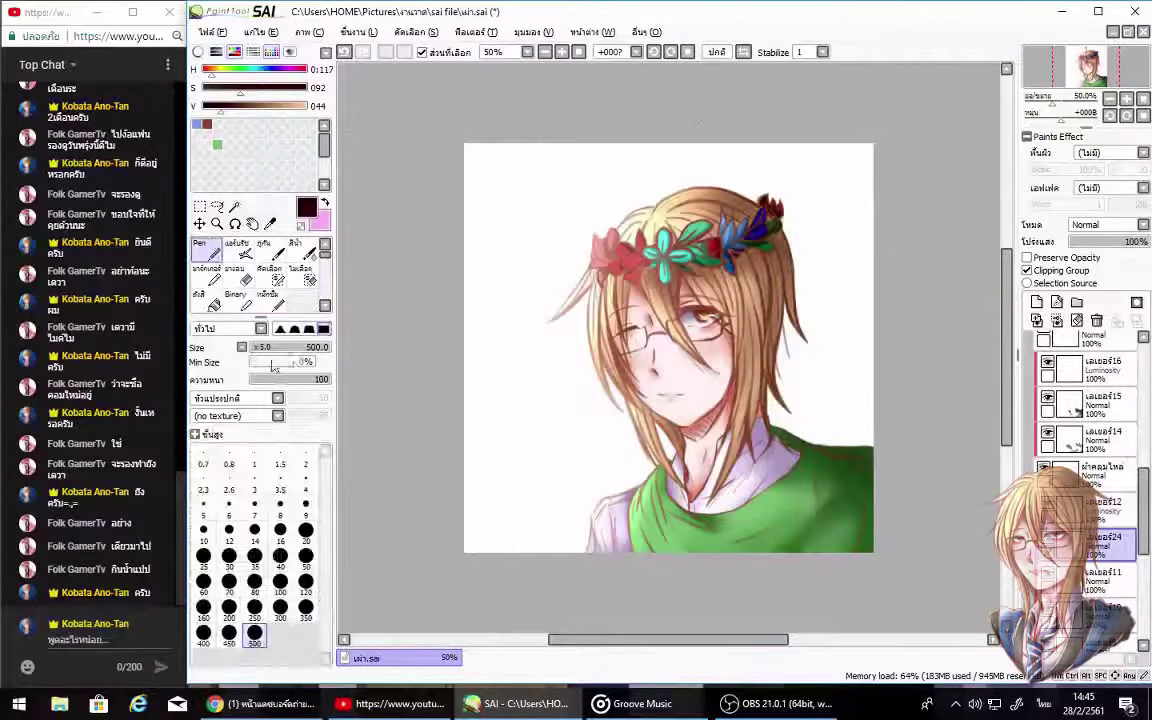
pyautogui.hotkey('ctrl', 'z')
pyautogui.press('b')
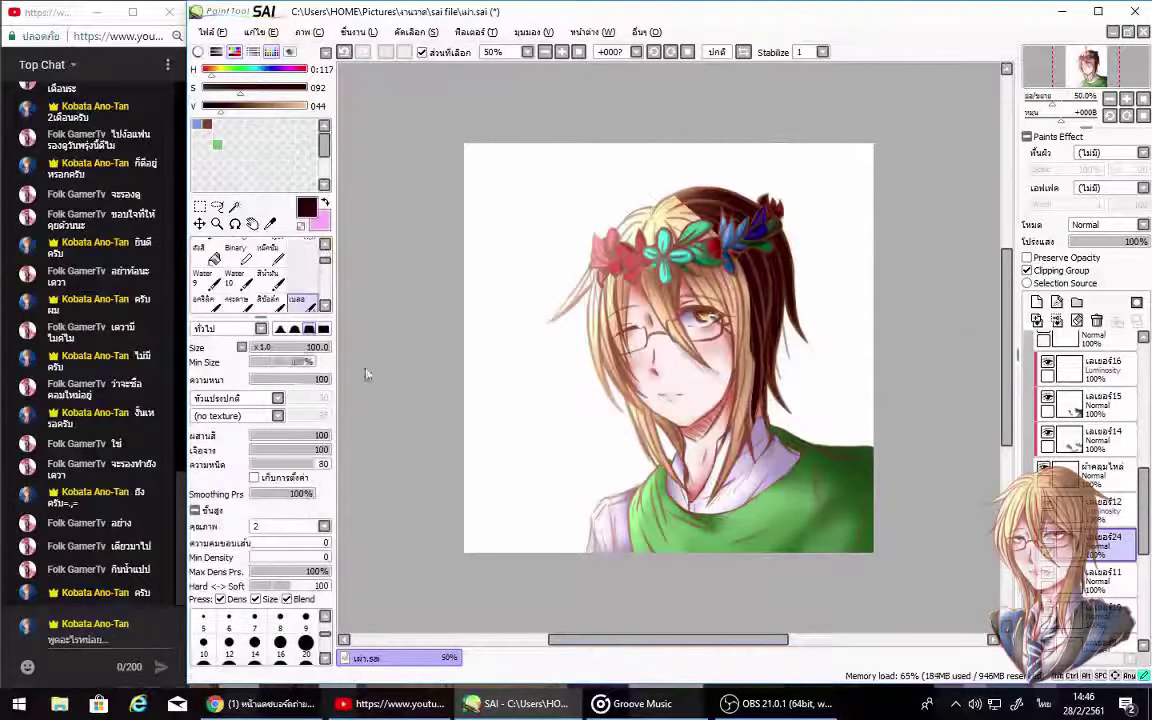
pyautogui.moveTo(762, 262); pyautogui.dragTo(670, 183)
pyautogui.moveTo(1135, 242); pyautogui.dragTo(1107, 246)
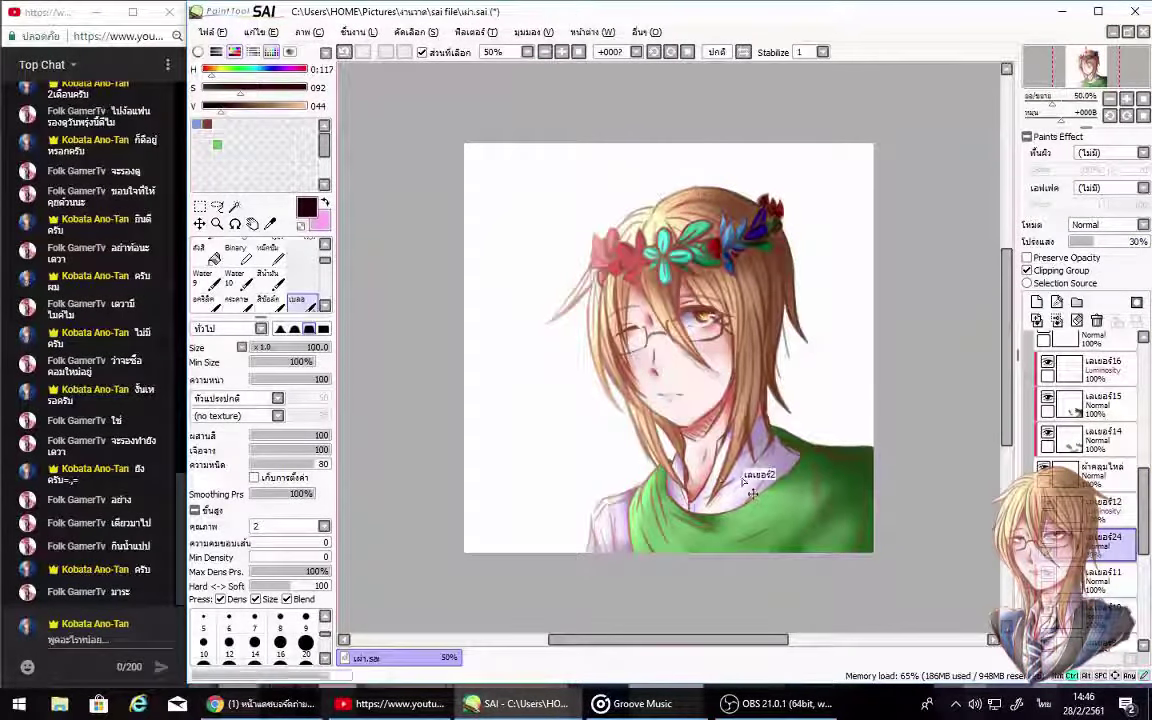
# Step: Add a clipped Multiply layer above folder แฟ้ม1 and paint a shadow over the neck and right shoulder with the Size 500 Pen, gray value 162
pyautogui.click(1059, 419)
pyautogui.click(1037, 302)
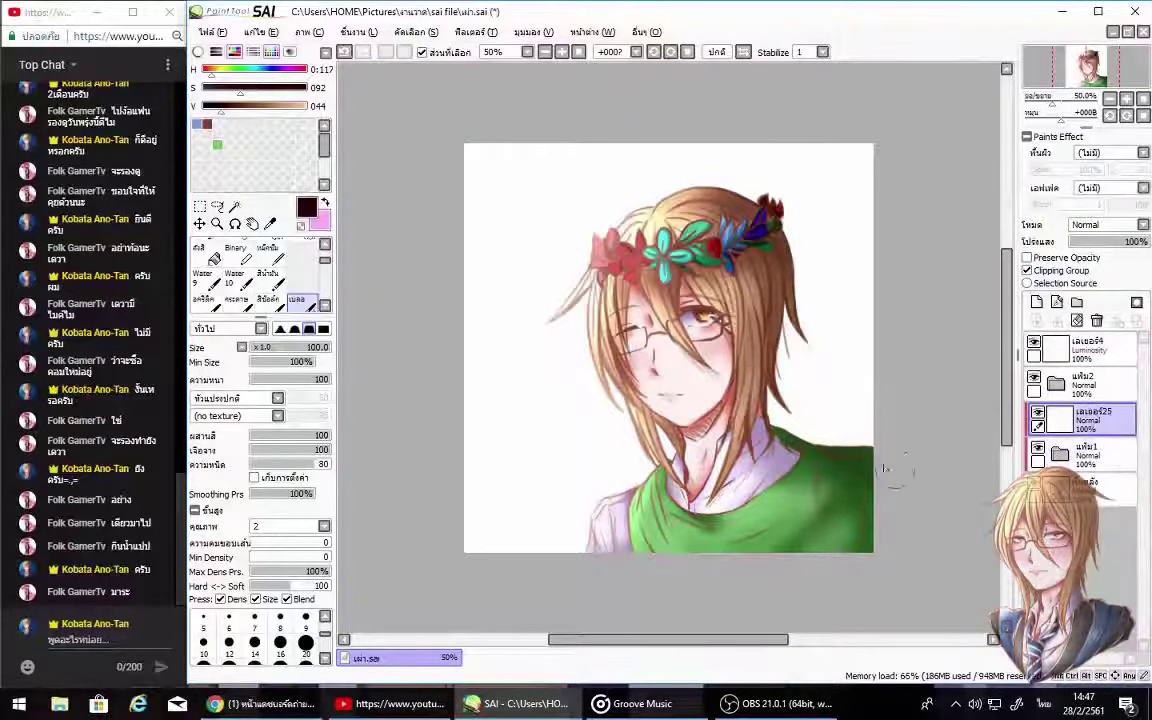
pyautogui.click(200, 245)
pyautogui.click(194, 510)
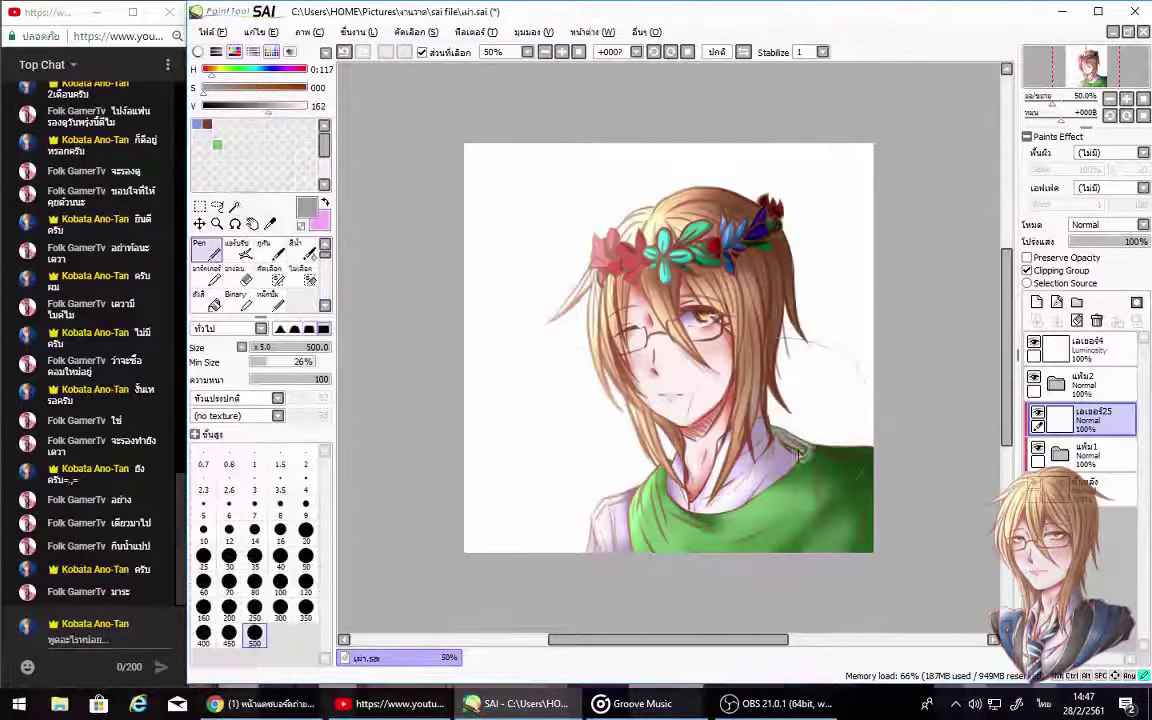
pyautogui.moveTo(700, 390); pyautogui.dragTo(790, 470)
pyautogui.click(1108, 224)
pyautogui.click(1093, 283)
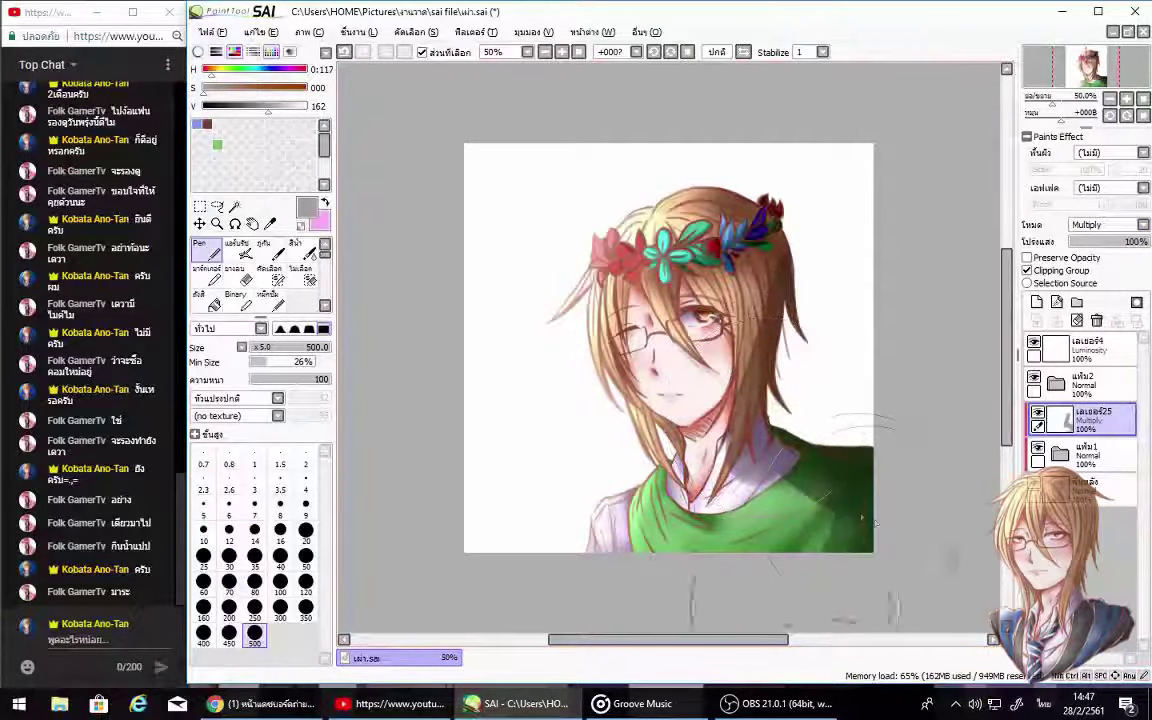
# Step: Extend the Multiply shadow over the hair's right side, soften it with the Size 100 blur brush, and lower the layer's opacity to 47%
pyautogui.scroll(-3, 260, 265)
pyautogui.click(296, 276)
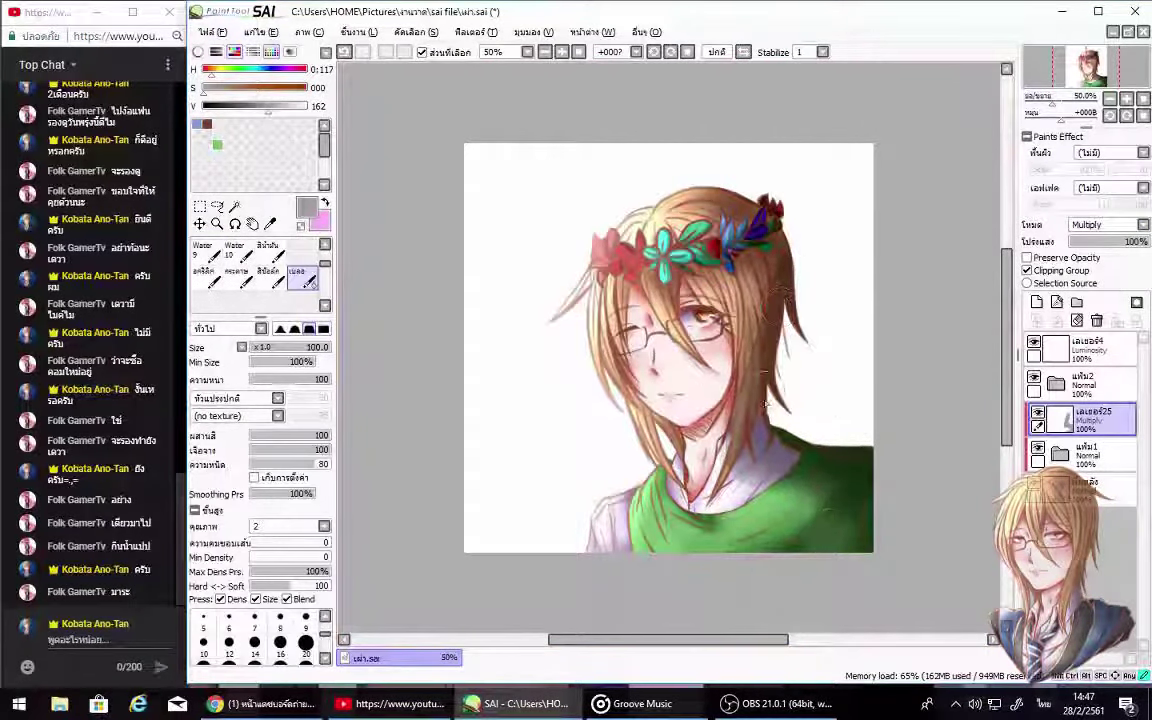
pyautogui.press('n')
pyautogui.moveTo(770, 215); pyautogui.dragTo(785, 320)
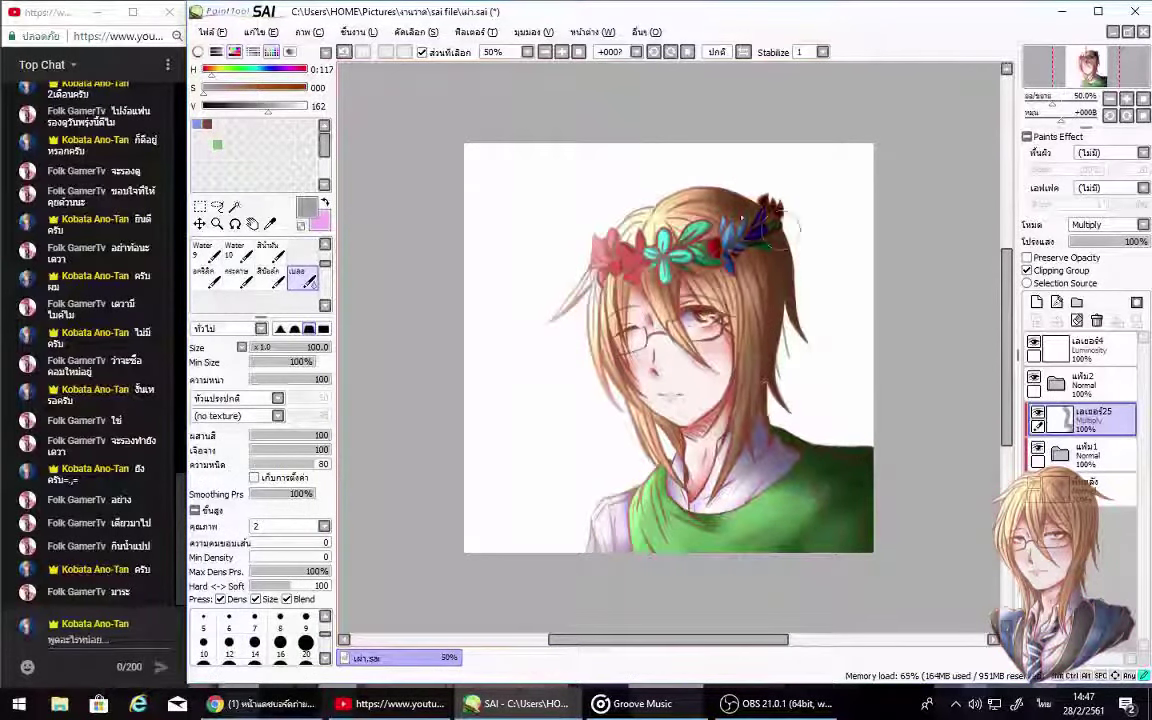
pyautogui.click(281, 330)
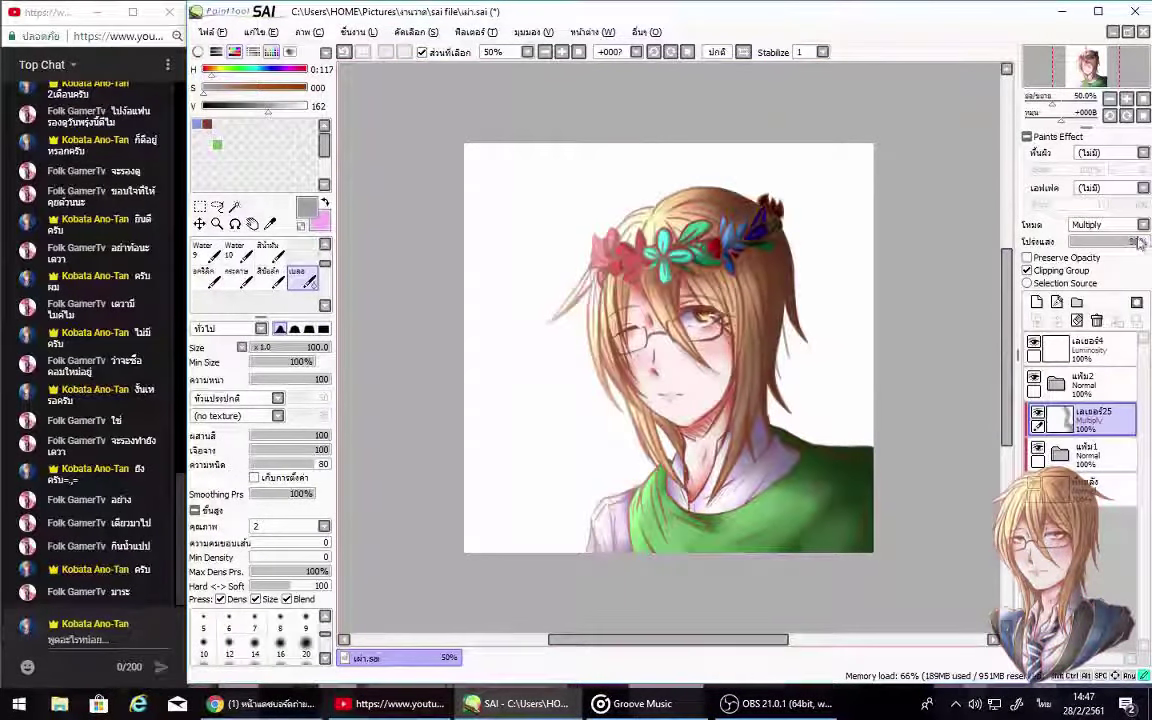
pyautogui.moveTo(1146, 241)
pyautogui.mouseDown()
pyautogui.moveTo(1090, 241)
pyautogui.moveTo(1107, 241)
pyautogui.mouseUp()
pyautogui.hotkey('ctrl', 'y')
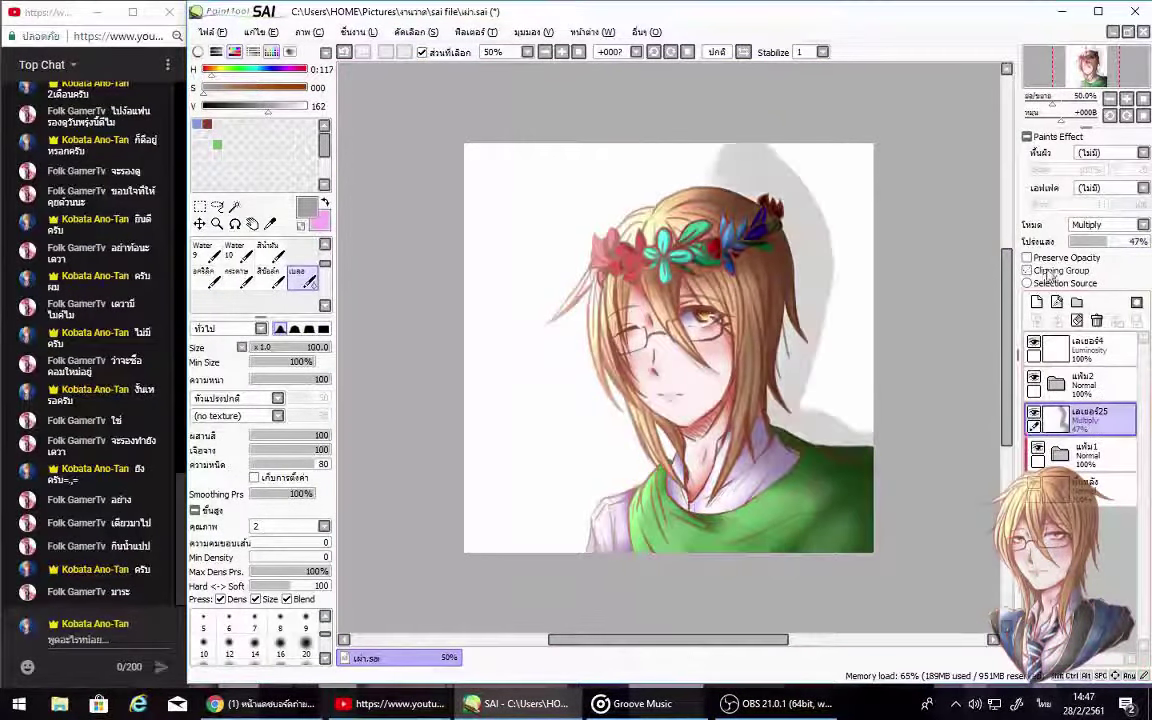
# Step: Try the Size 100 airbrush in gray value 102, undo unwanted changes, and set the clipped Multiply shadow layer's opacity to 58%
pyautogui.click(245, 253)
pyautogui.click(280, 591)
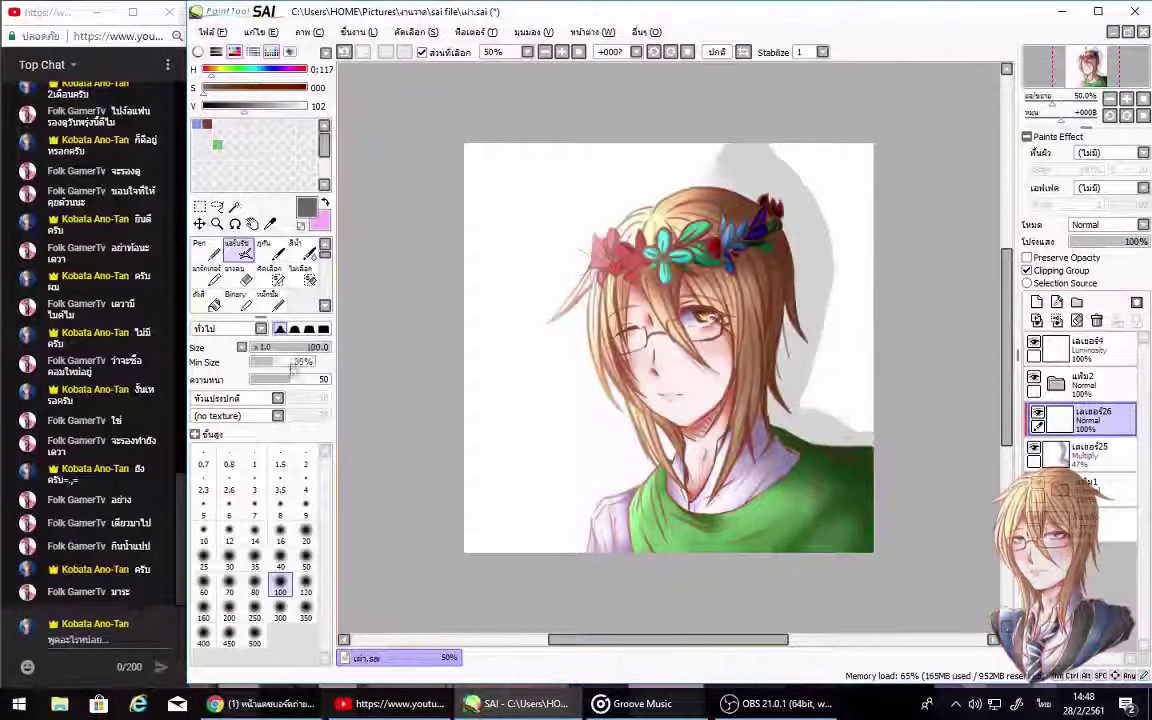
pyautogui.hotkey('ctrl', 'z')
pyautogui.hotkey('ctrl', 'z')
pyautogui.hotkey('ctrl', 'z')
pyautogui.hotkey('ctrl', 'z')
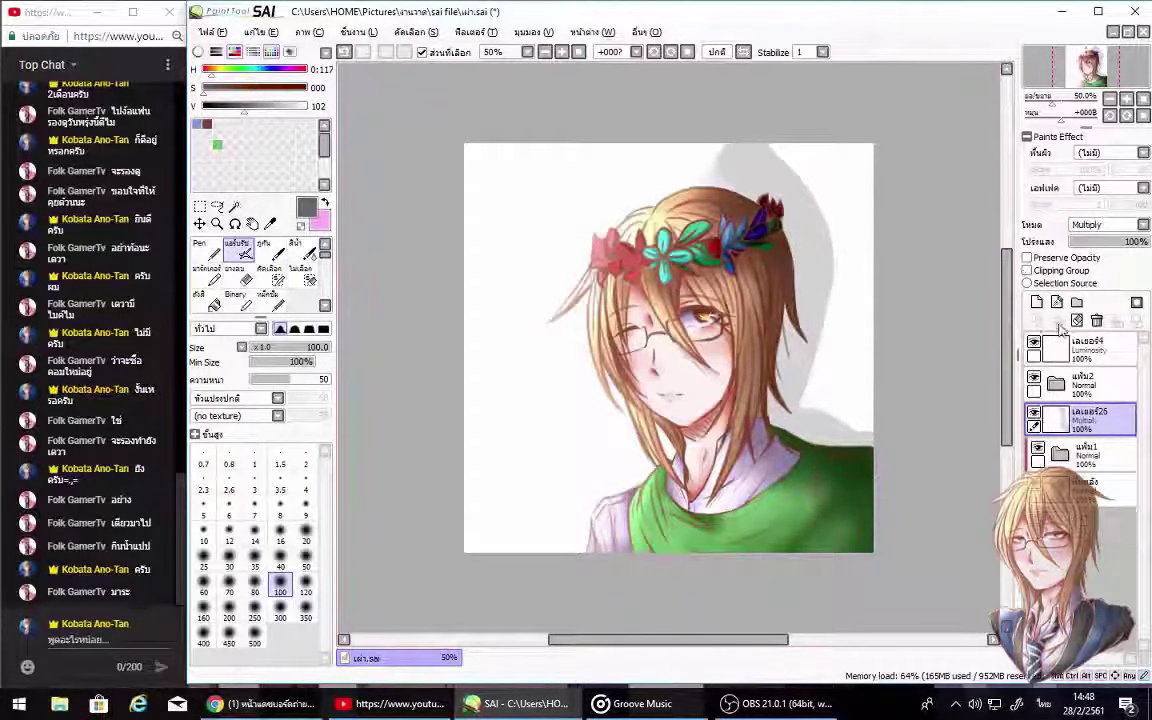
pyautogui.hotkey('ctrl', 'z')
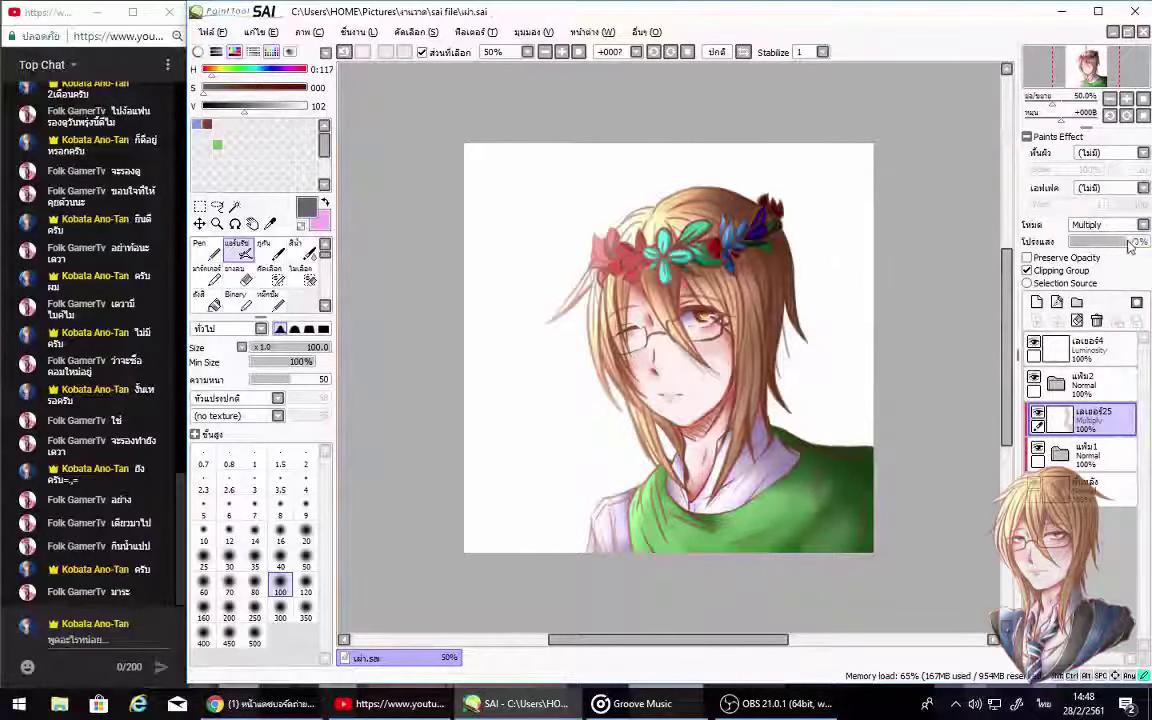
pyautogui.hotkey('ctrl', 'z')
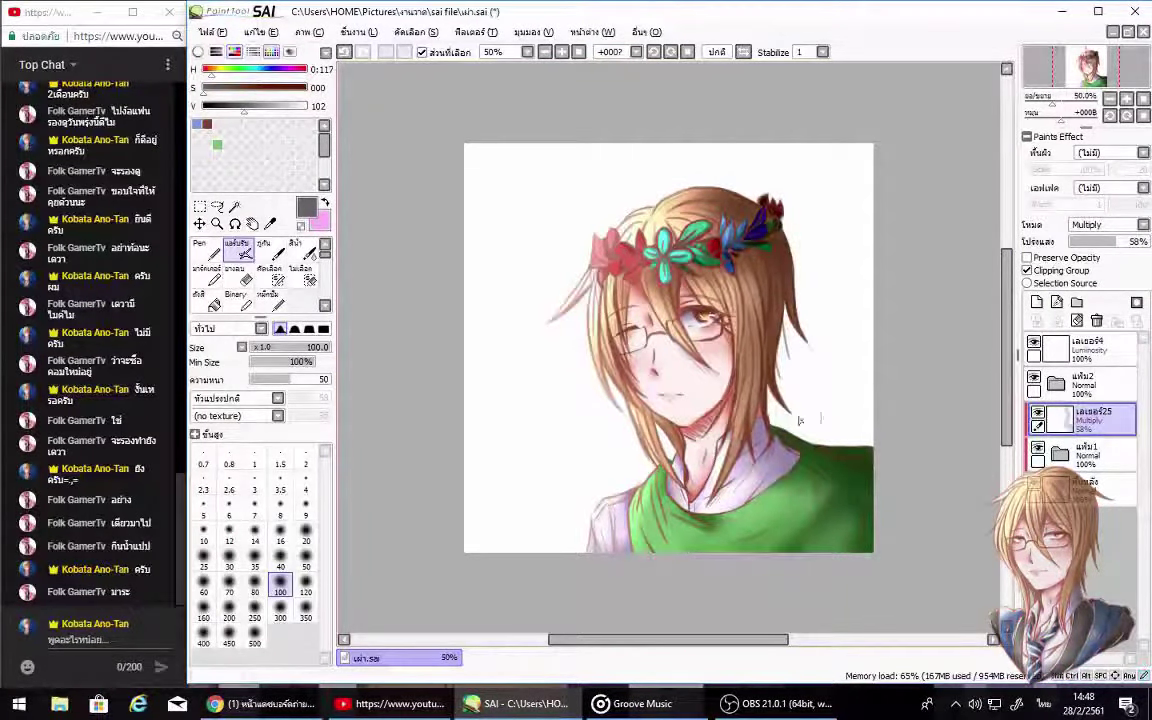
pyautogui.hotkey('ctrl', 'z')
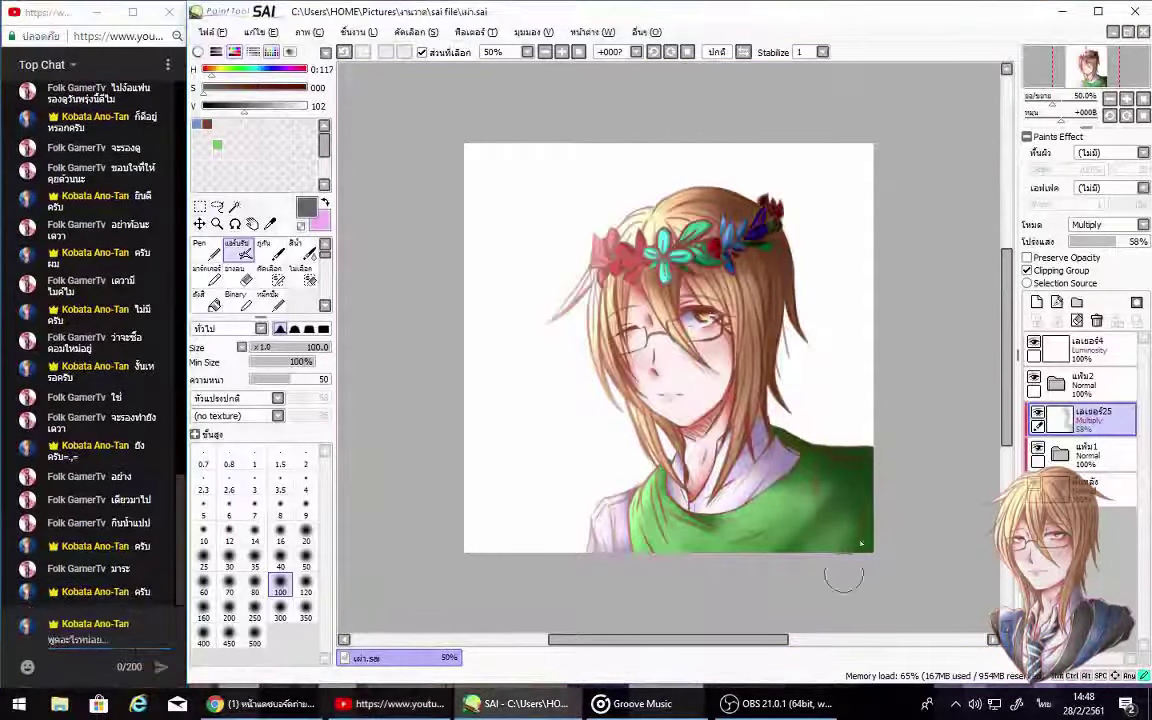
# Step: Darken the collar and lower clothing with the Size 255 Pen in gray value 102, blend with the Size 100 blur brush, and save
pyautogui.click(206, 250)
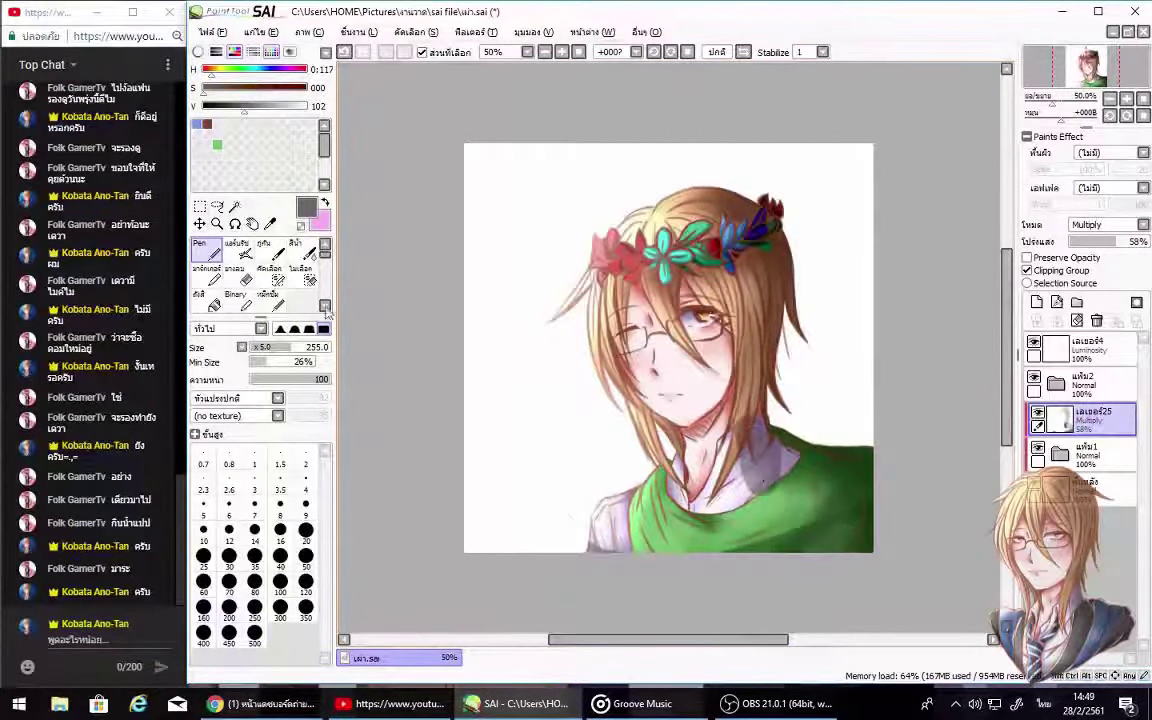
pyautogui.scroll(-2, 297, 279)
pyautogui.click(297, 279)
pyautogui.moveTo(805, 522); pyautogui.dragTo(657, 558)
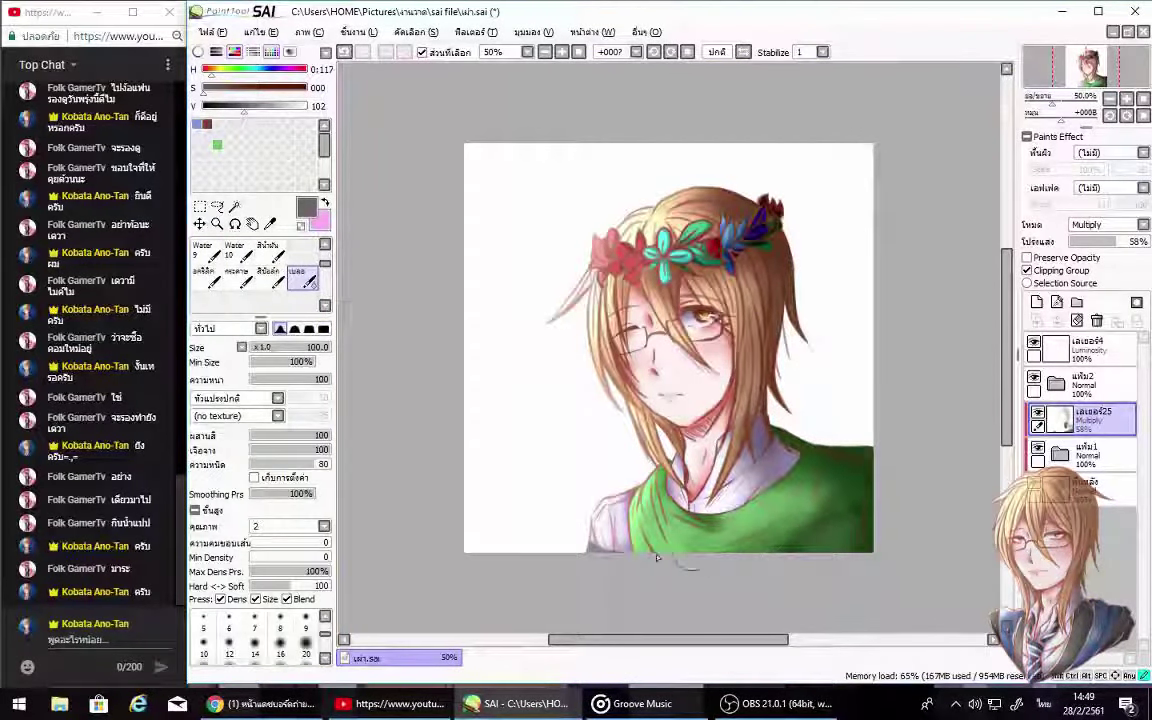
pyautogui.moveTo(880, 465); pyautogui.dragTo(845, 510)
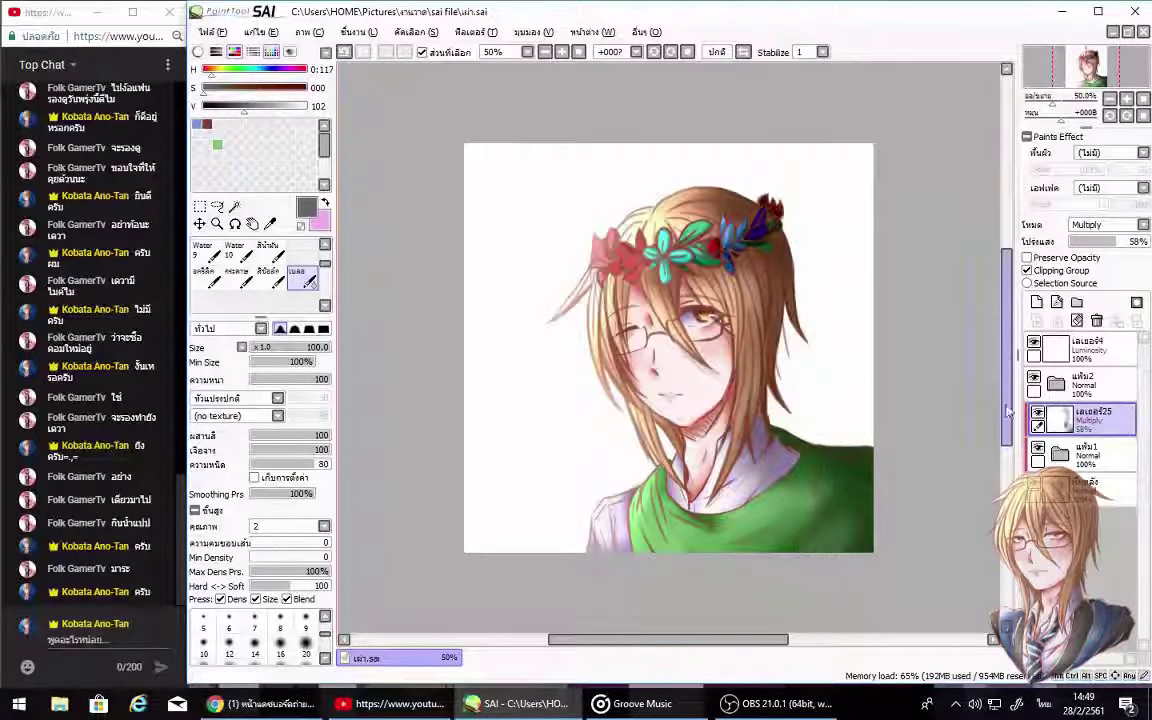
pyautogui.hotkey('ctrl', 's')
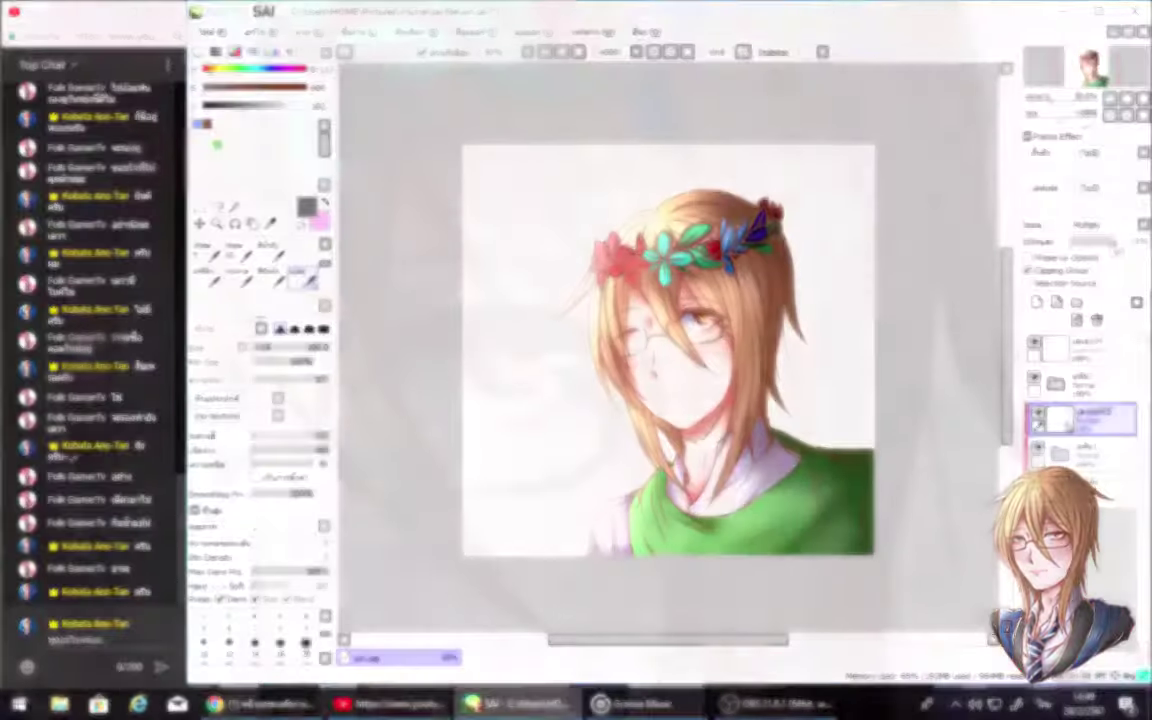